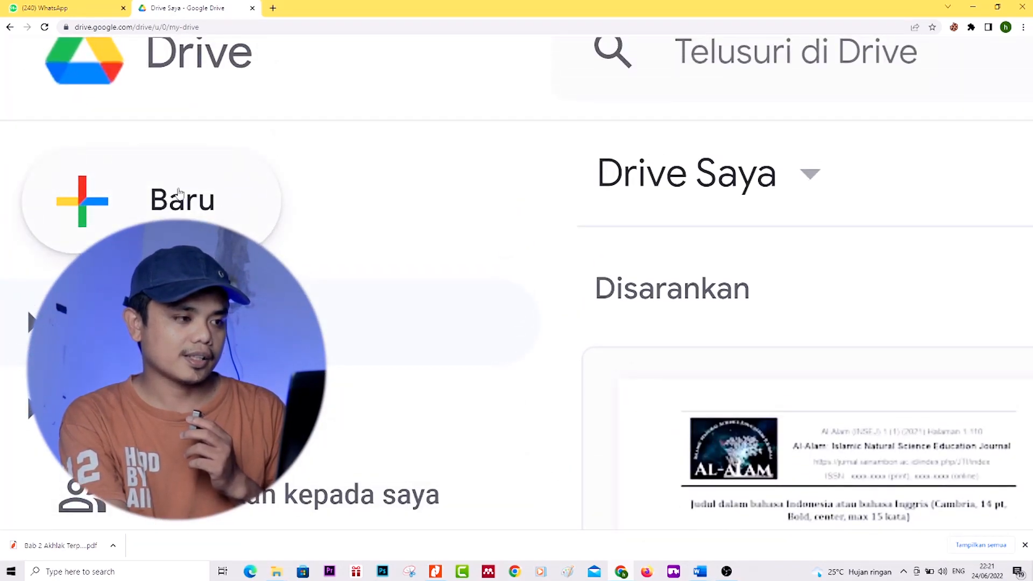
Step: Create a new blank Google Sites website from Google Drive
{"action": "left_click", "coordinate": [197, 220]}
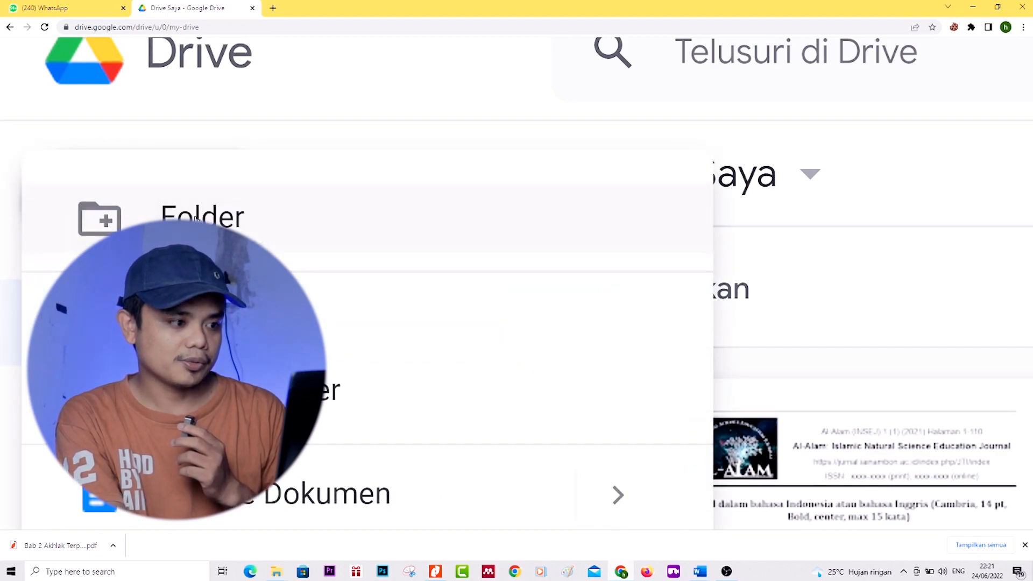
{"action": "scroll", "coordinate": [199, 406], "scroll_direction": "down", "scroll_amount": 4}
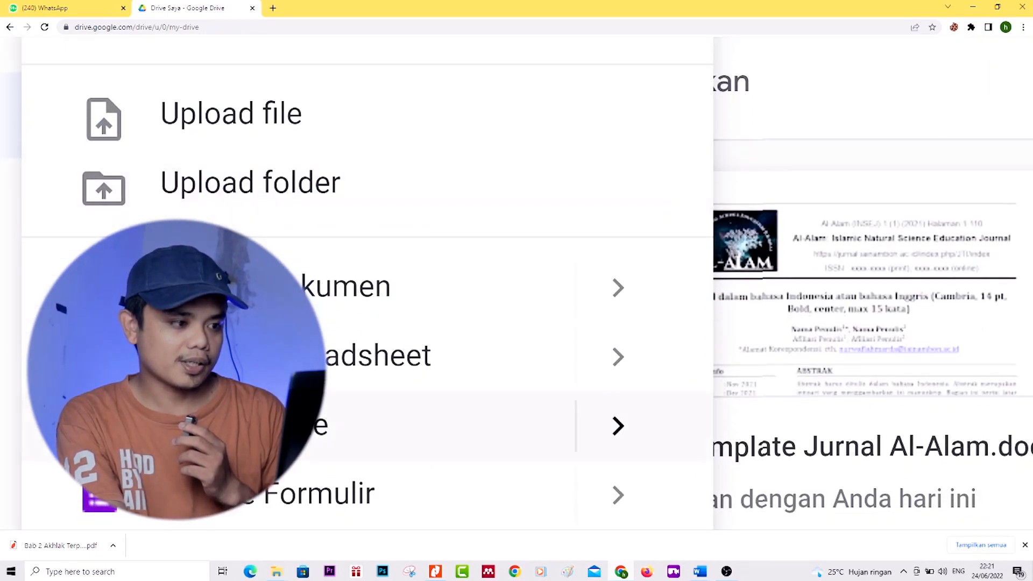
{"action": "scroll", "coordinate": [199, 406], "scroll_direction": "down", "scroll_amount": 3}
{"action": "mouse_move", "coordinate": [199, 403]}
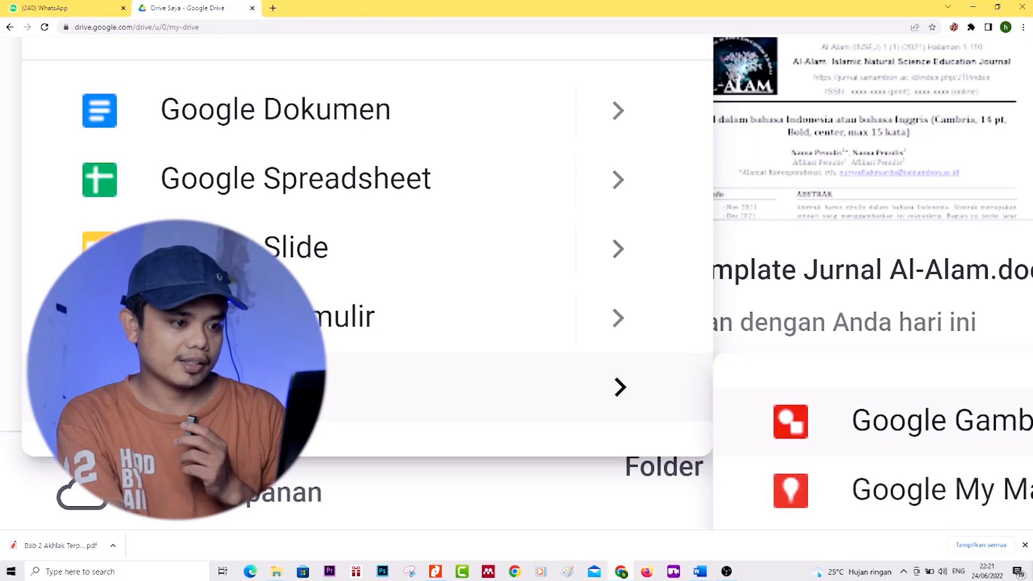
{"action": "scroll", "coordinate": [199, 407], "scroll_direction": "right", "scroll_amount": 9}
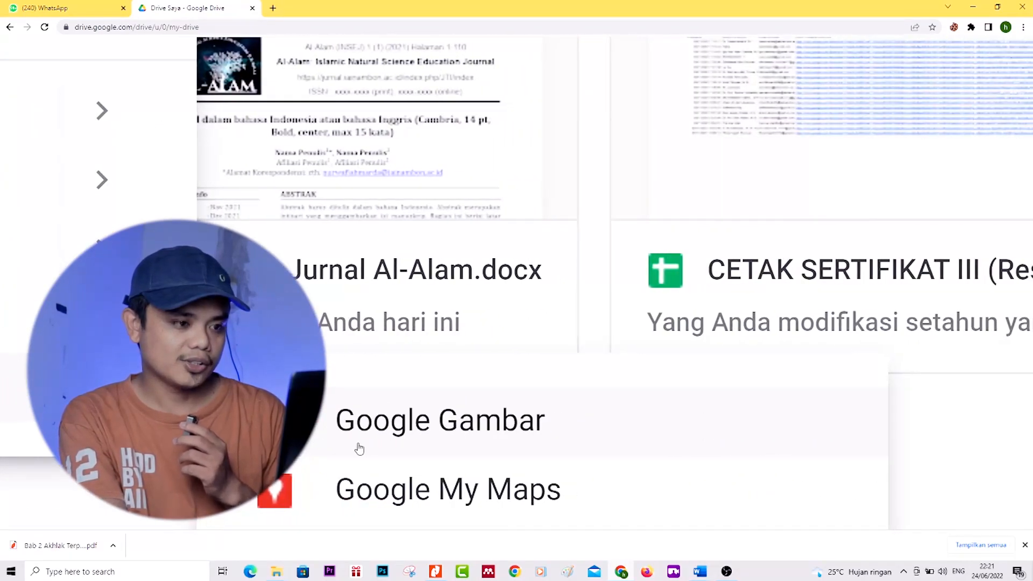
{"action": "scroll", "coordinate": [360, 448], "scroll_direction": "down", "scroll_amount": 7}
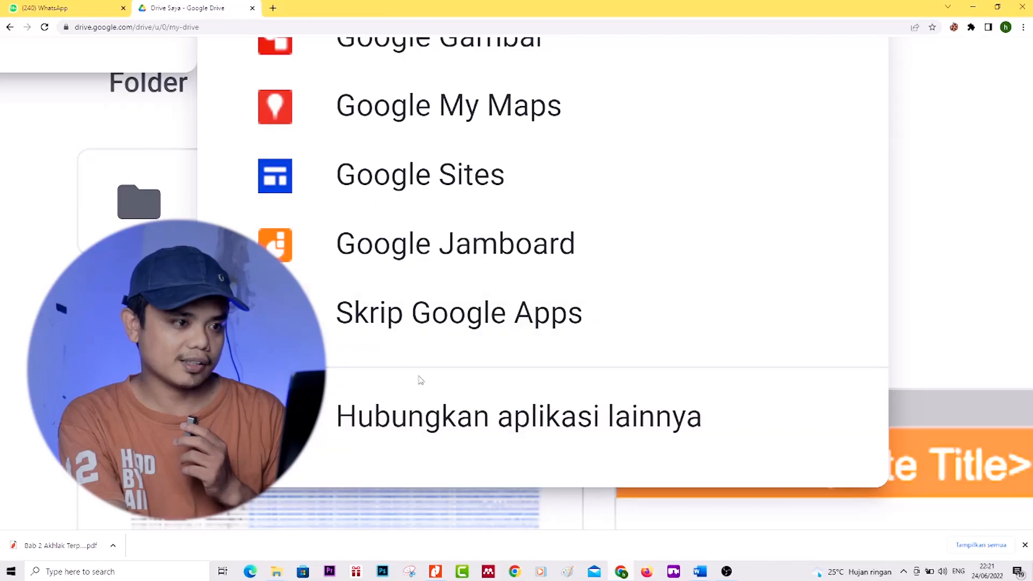
{"action": "left_click", "coordinate": [462, 189]}
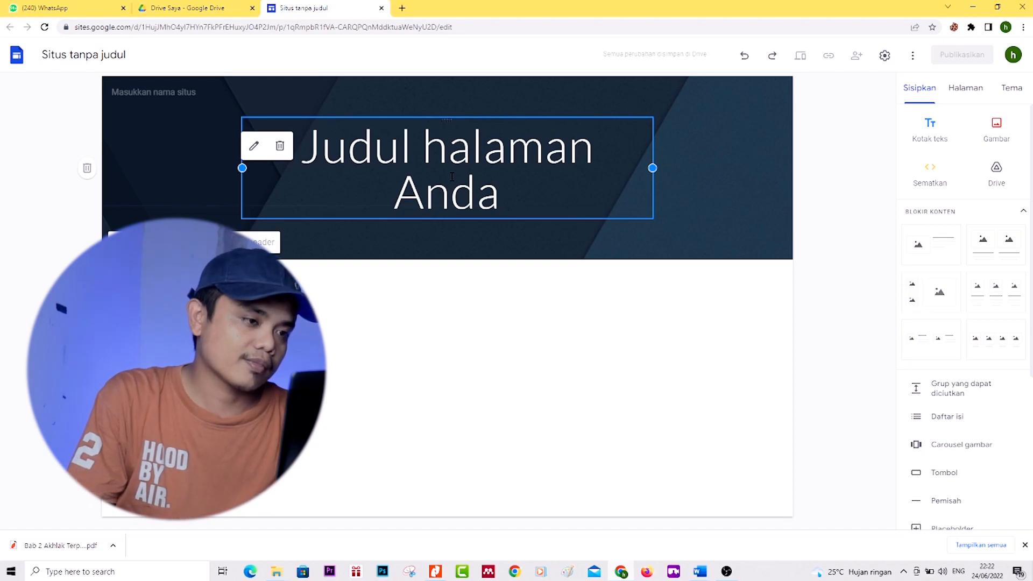
Step: Replace the placeholder page title in the header with "Akhlak Terpuji Kepada Diri Sendiri"
{"action": "left_click", "coordinate": [451, 176]}
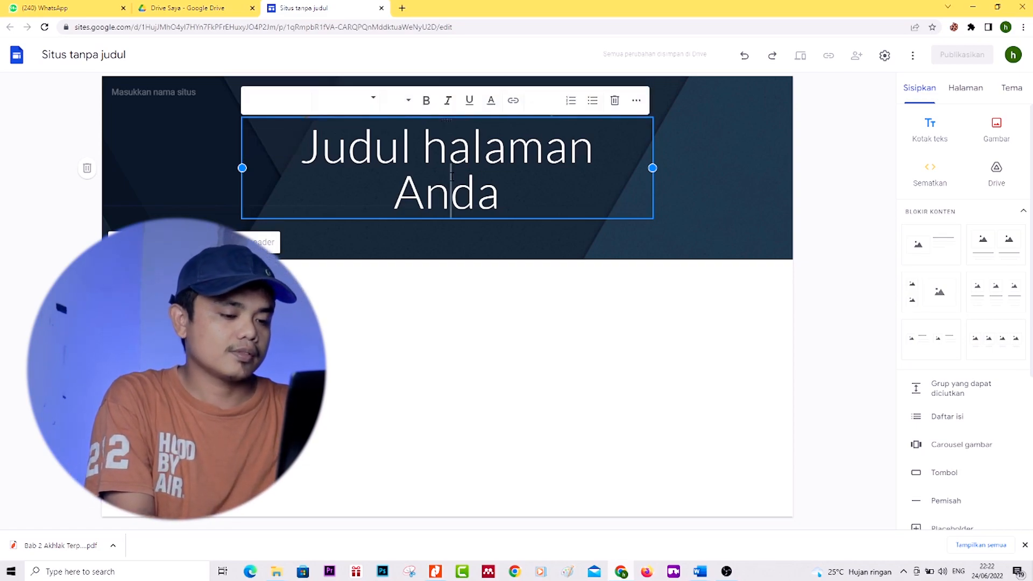
{"action": "key", "text": "ctrl+a"}
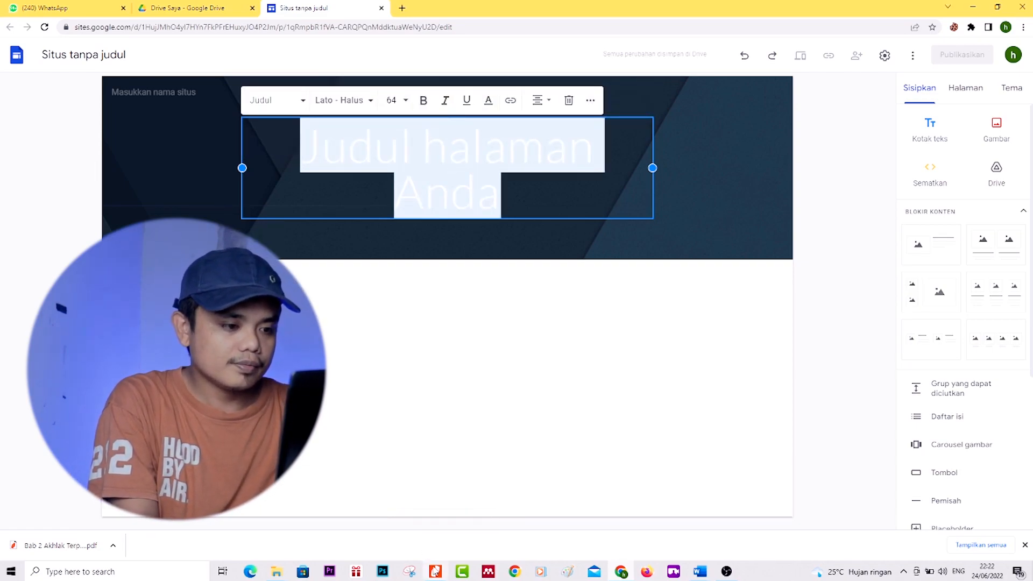
{"action": "mouse_move", "coordinate": [442, 577]}
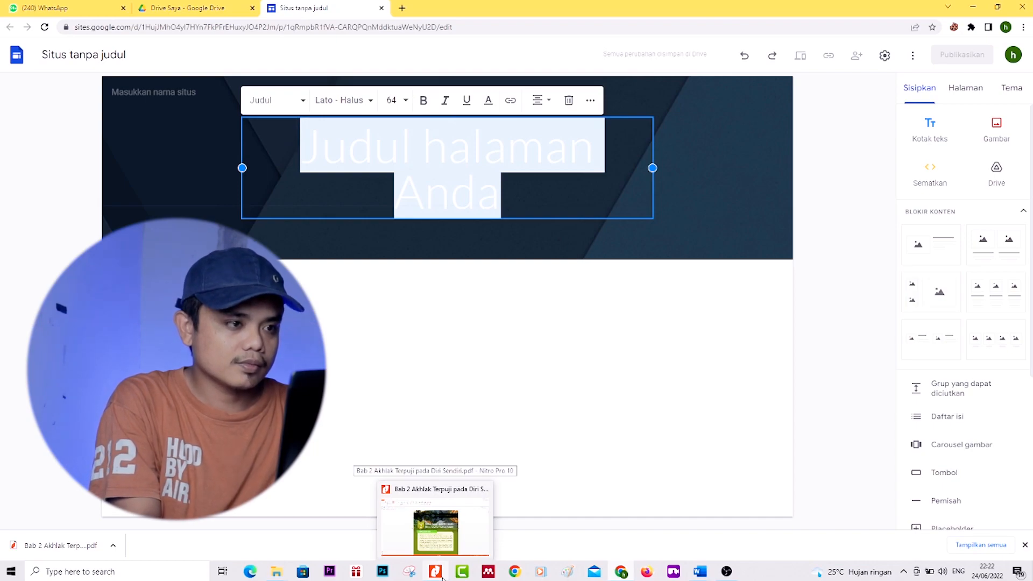
{"action": "left_click", "coordinate": [413, 183]}
{"action": "key", "text": "ctrl+a"}
{"action": "type", "text": "Akhlak Terpuji"}
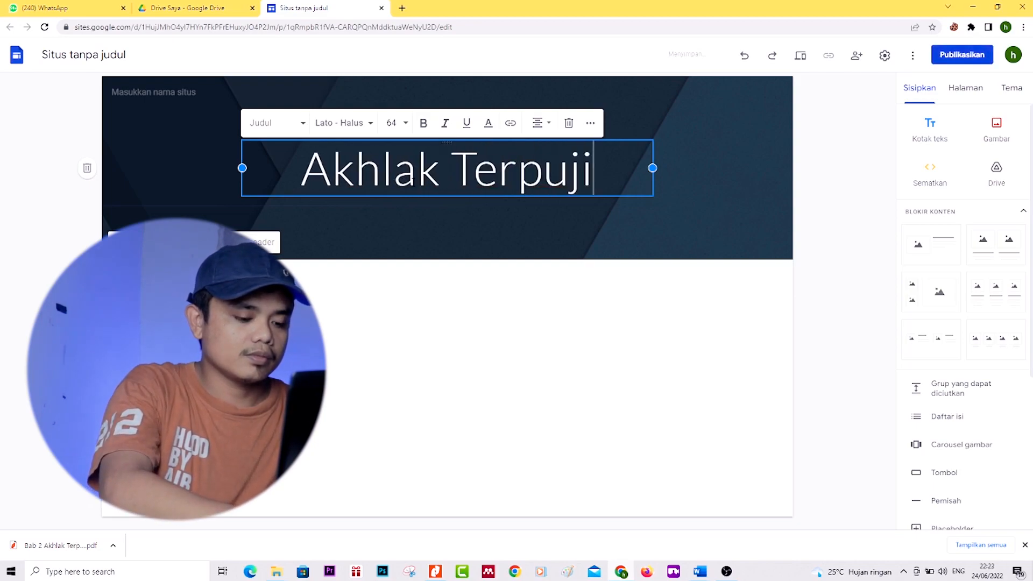
{"action": "type", "text": " Kepada Diri Sendi"}
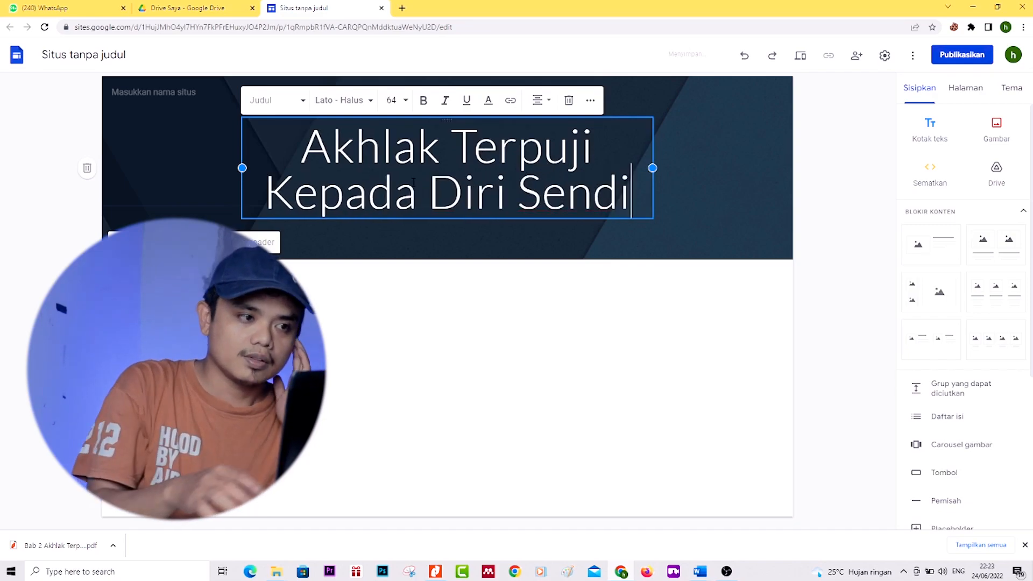
{"action": "type", "text": "ri"}
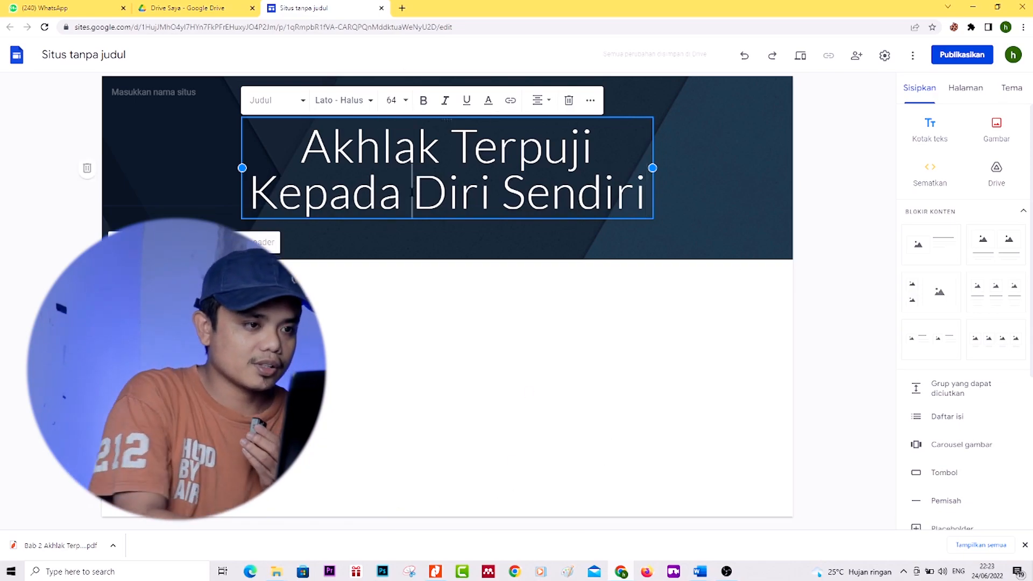
Step: Set the whole page title's font to Lato in the Hitam weight
{"action": "triple_click", "coordinate": [411, 192]}
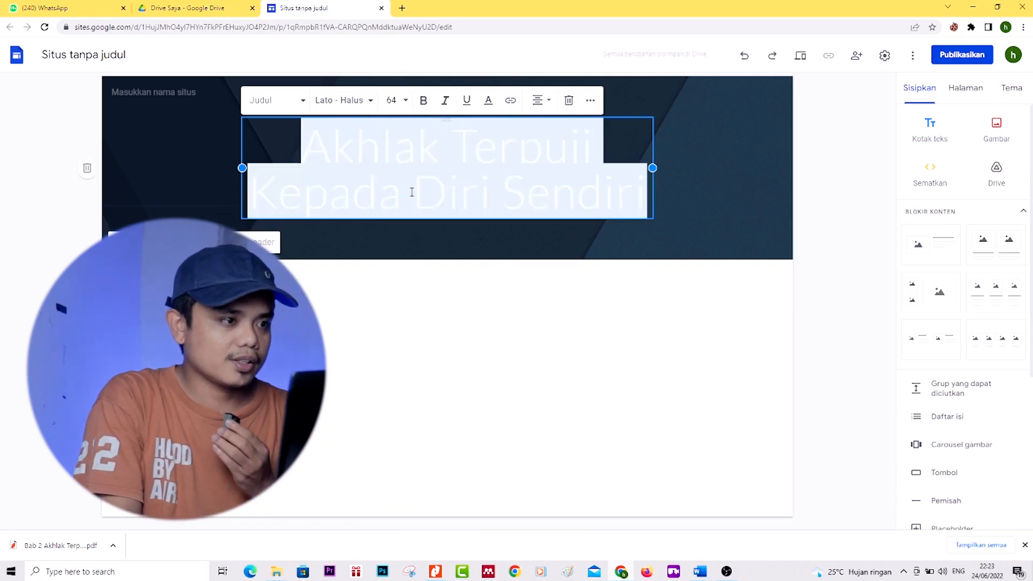
{"action": "left_click", "coordinate": [372, 102]}
{"action": "left_click", "coordinate": [372, 103]}
{"action": "left_click", "coordinate": [372, 102]}
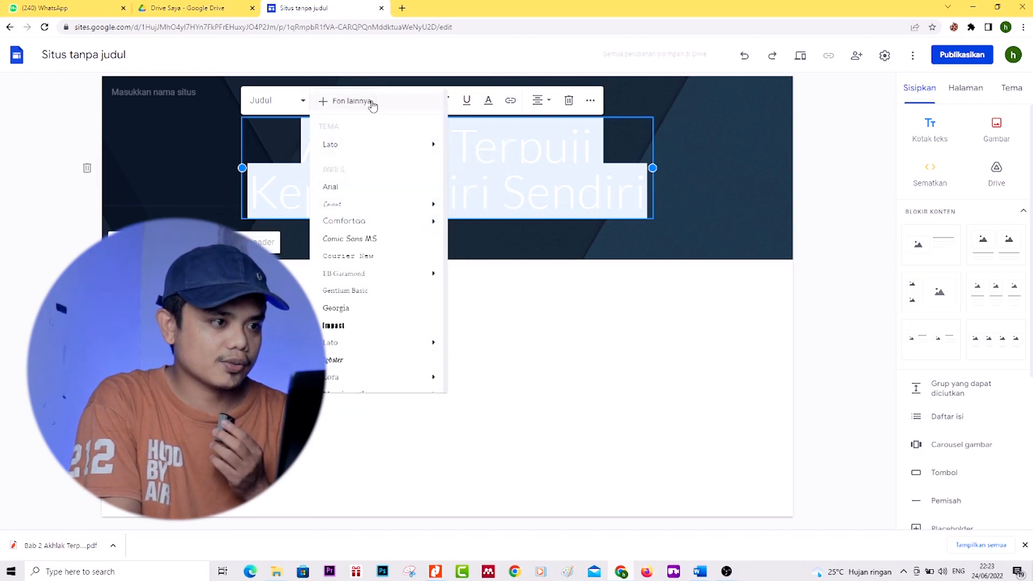
{"action": "mouse_move", "coordinate": [415, 145]}
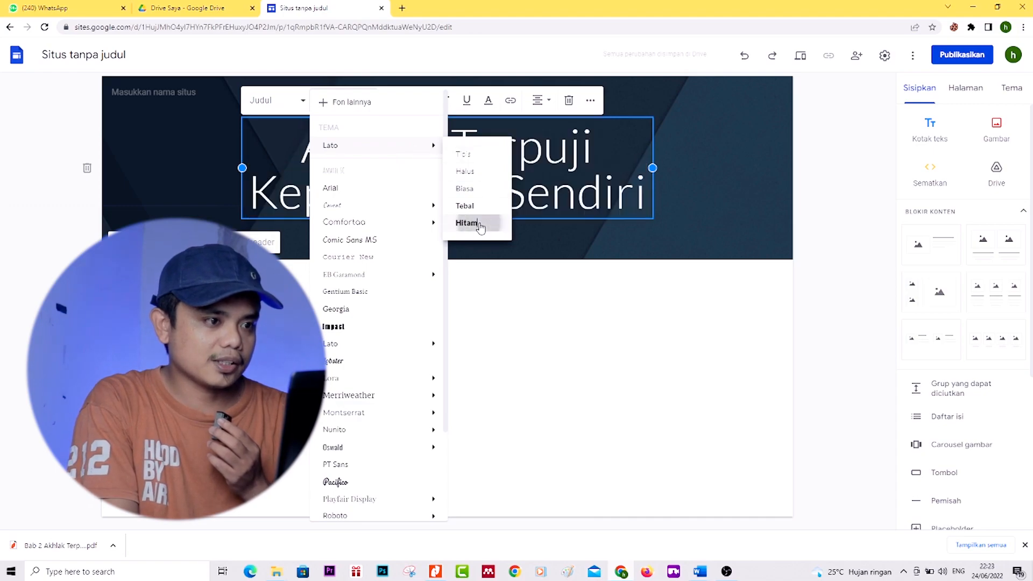
{"action": "left_click", "coordinate": [479, 224]}
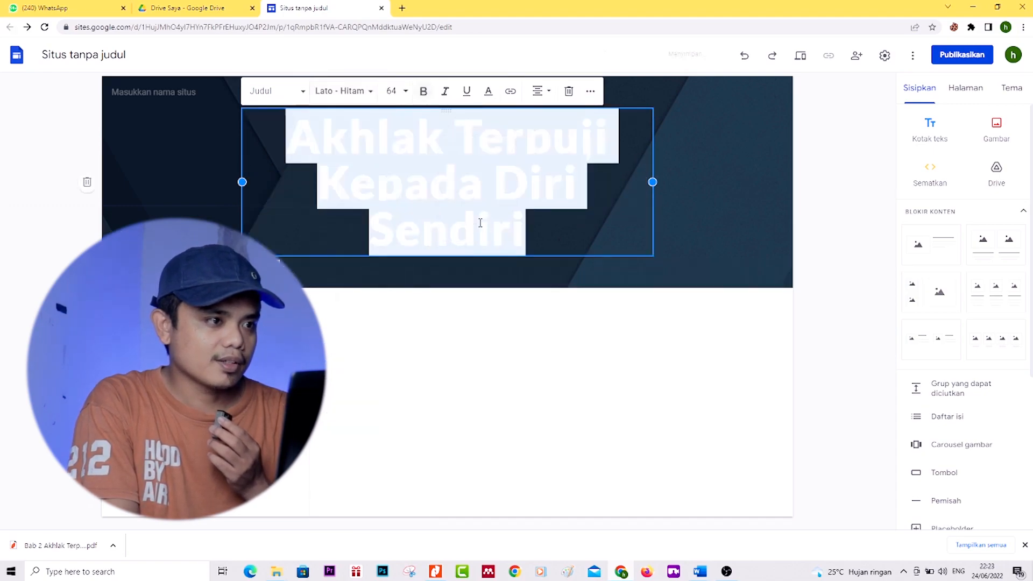
Step: Try font sizes 24 and 36 on the page title, and settle on size 48
{"action": "left_click", "coordinate": [403, 93]}
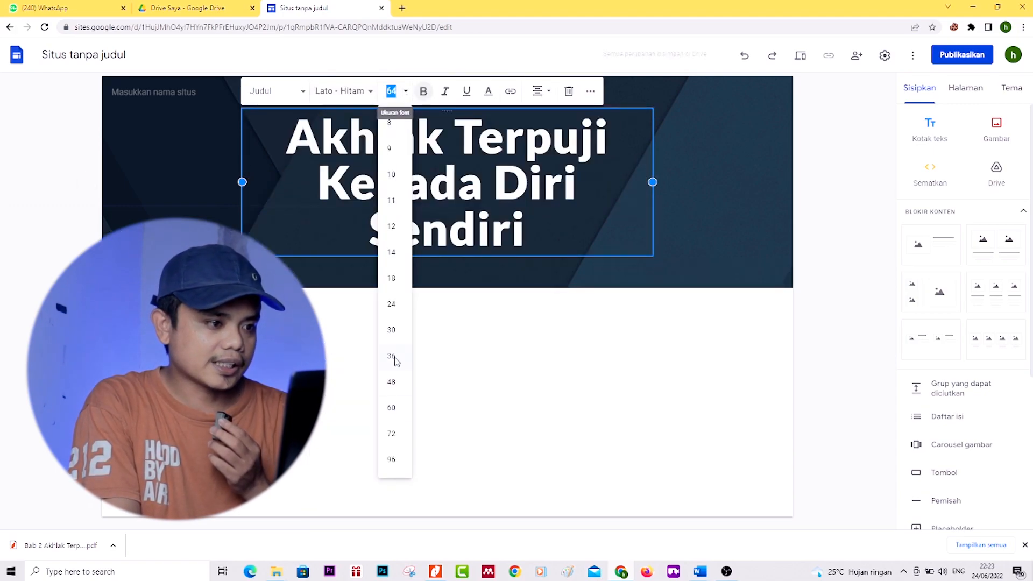
{"action": "left_click", "coordinate": [391, 304]}
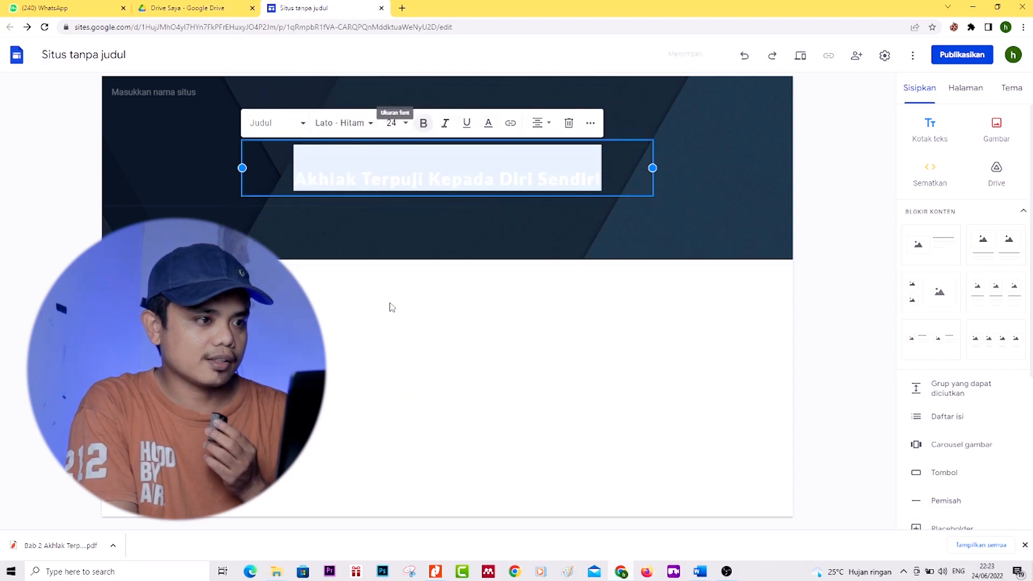
{"action": "left_click", "coordinate": [406, 127]}
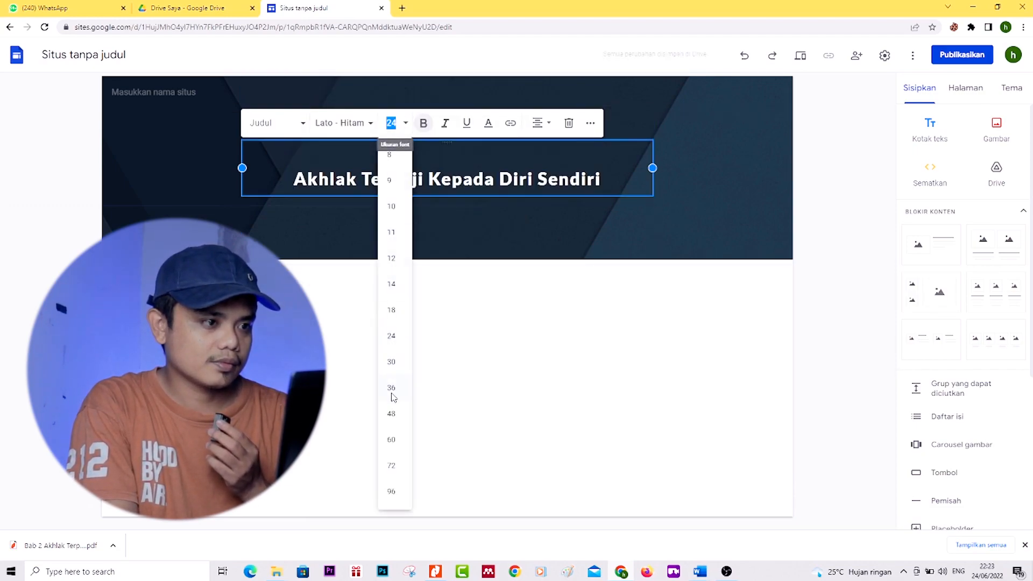
{"action": "left_click", "coordinate": [391, 389]}
{"action": "left_click", "coordinate": [407, 106]}
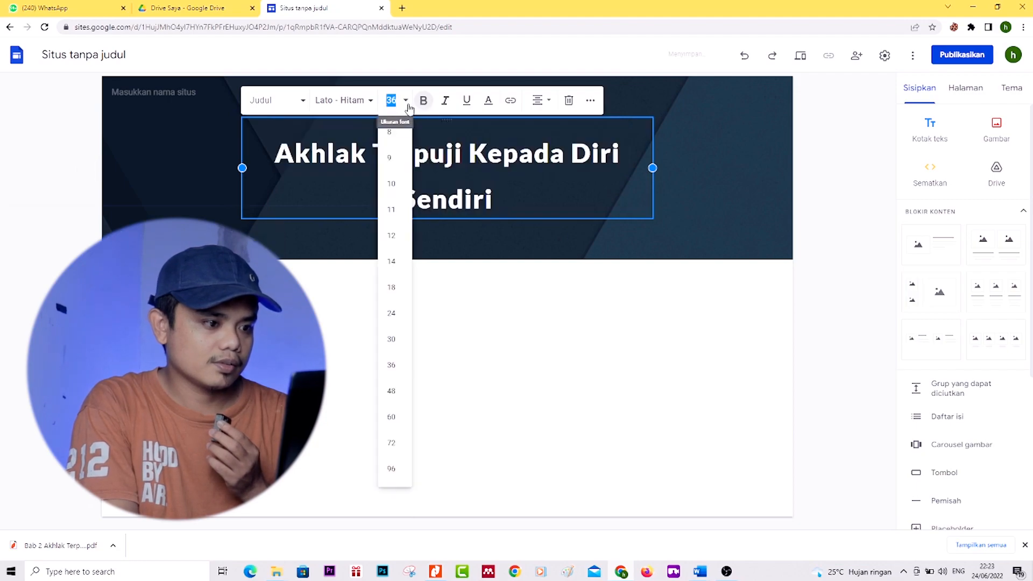
{"action": "left_click", "coordinate": [391, 392]}
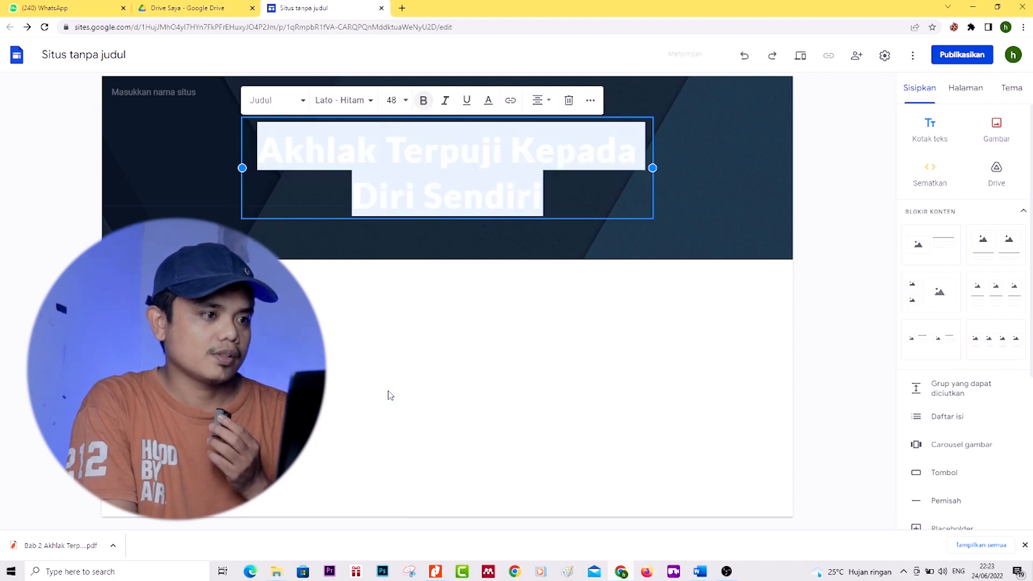
{"action": "left_click", "coordinate": [51, 144]}
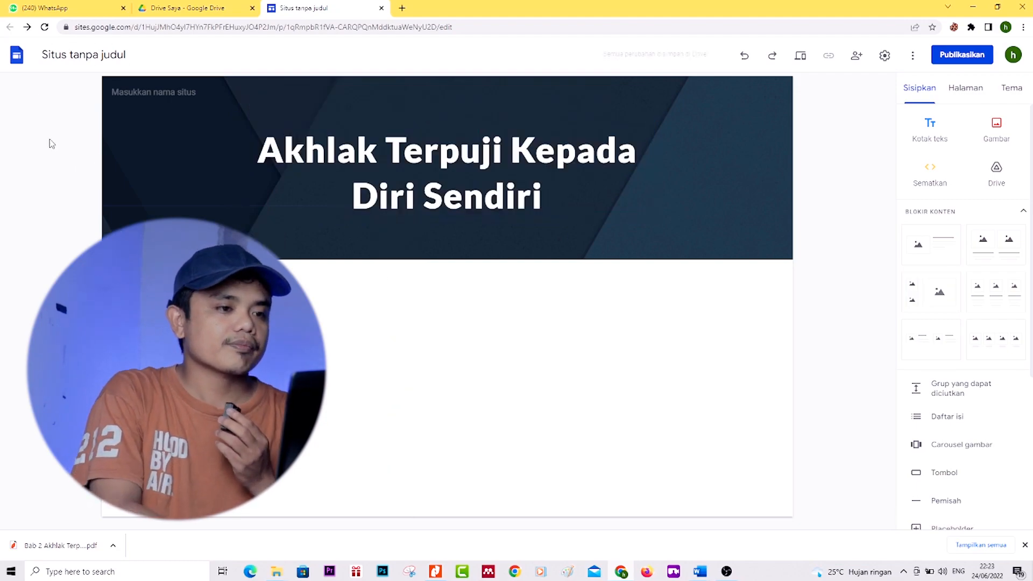
Step: Try the Hanya judul and Spanduk header types, and set the page header to Spanduk besar
{"action": "mouse_move", "coordinate": [303, 248]}
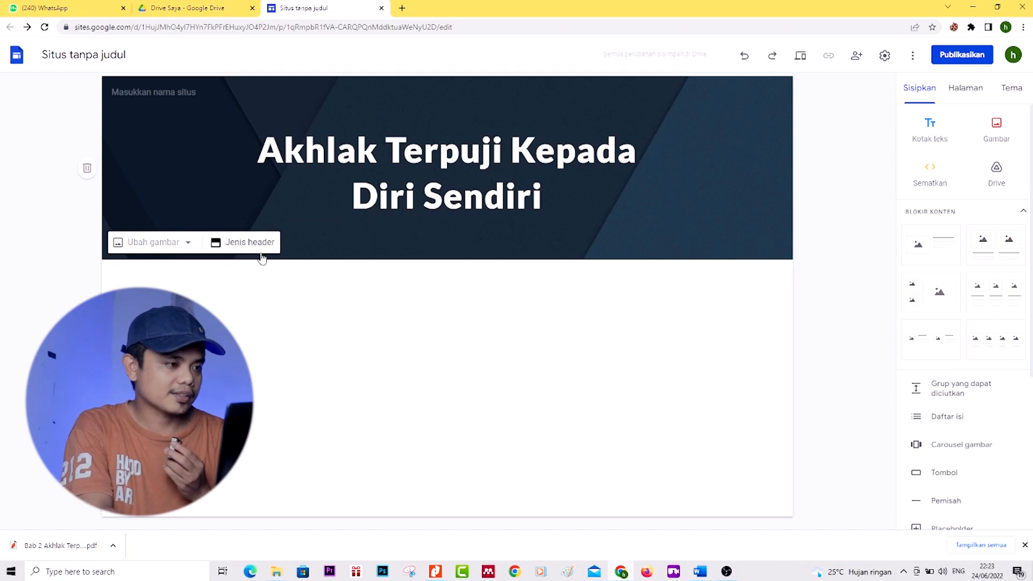
{"action": "scroll", "coordinate": [262, 258], "scroll_direction": "left", "scroll_amount": 5}
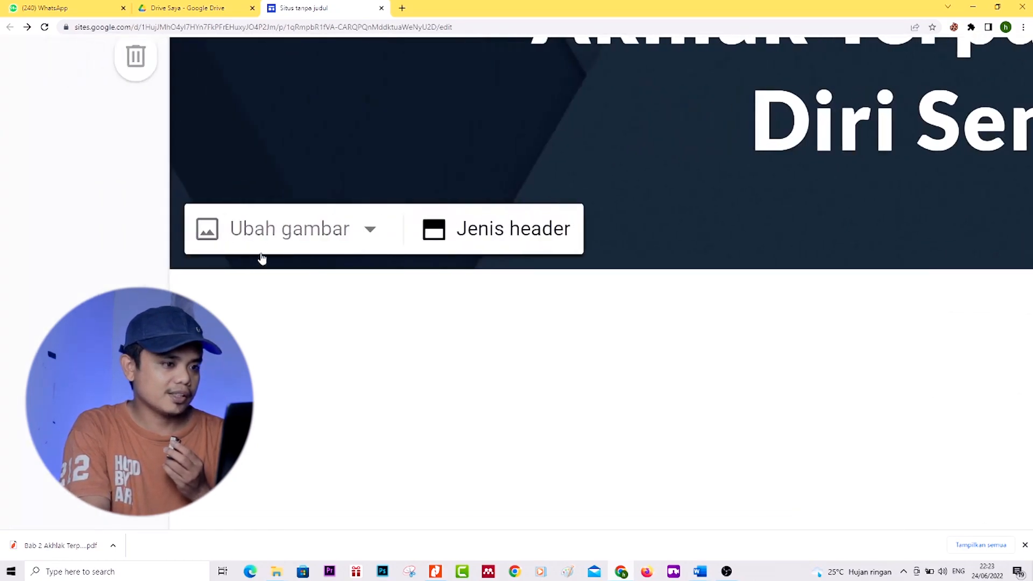
{"action": "left_click", "coordinate": [511, 245]}
{"action": "scroll", "coordinate": [581, 280], "scroll_direction": "down", "scroll_amount": 5}
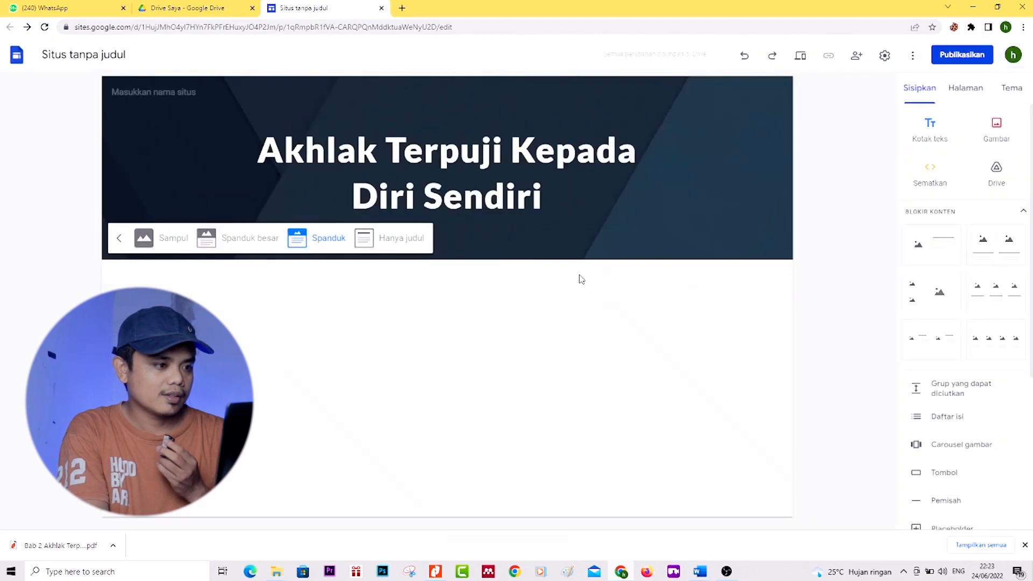
{"action": "left_click", "coordinate": [399, 238]}
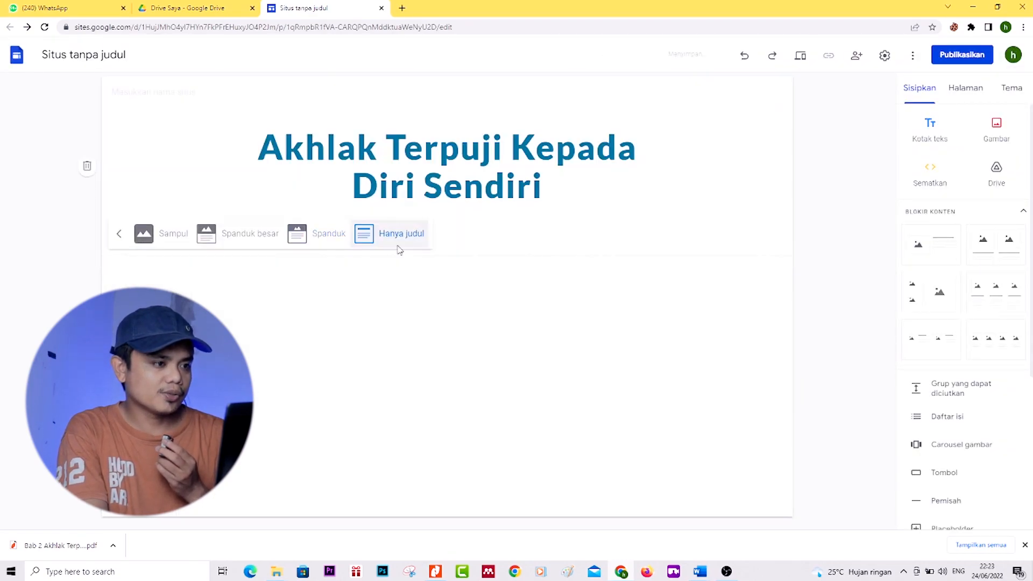
{"action": "left_click", "coordinate": [323, 196]}
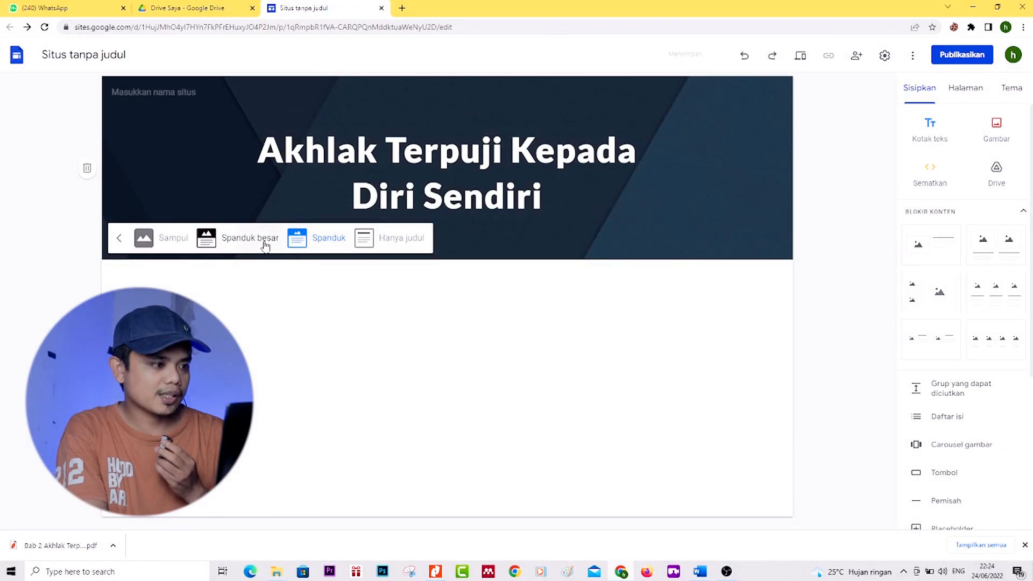
{"action": "left_click", "coordinate": [270, 239]}
{"action": "scroll", "coordinate": [444, 302], "scroll_direction": "down", "scroll_amount": 3}
{"action": "scroll", "coordinate": [445, 301], "scroll_direction": "up", "scroll_amount": 3}
{"action": "scroll", "coordinate": [445, 302], "scroll_direction": "down", "scroll_amount": 3}
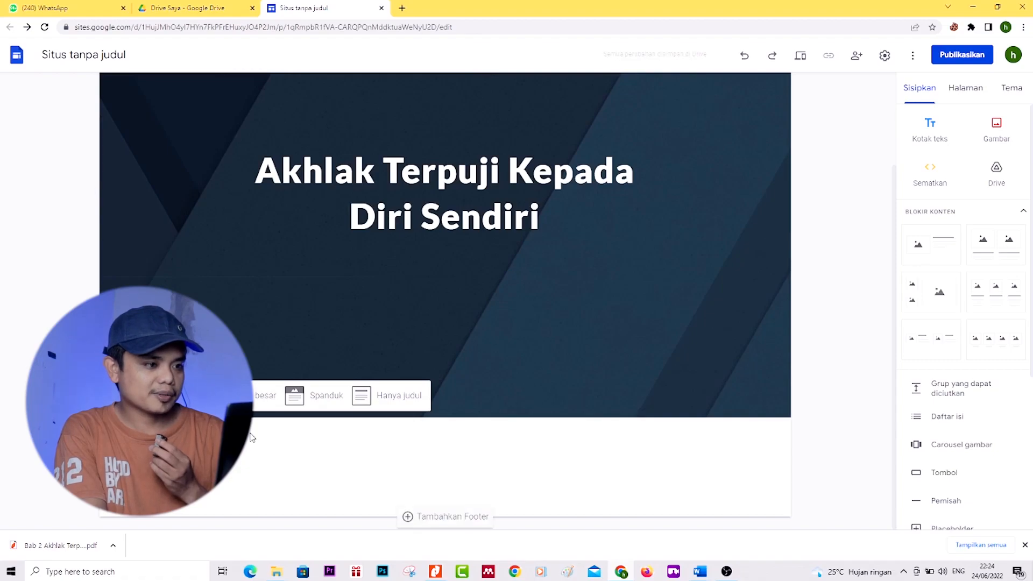
{"action": "left_click", "coordinate": [259, 395]}
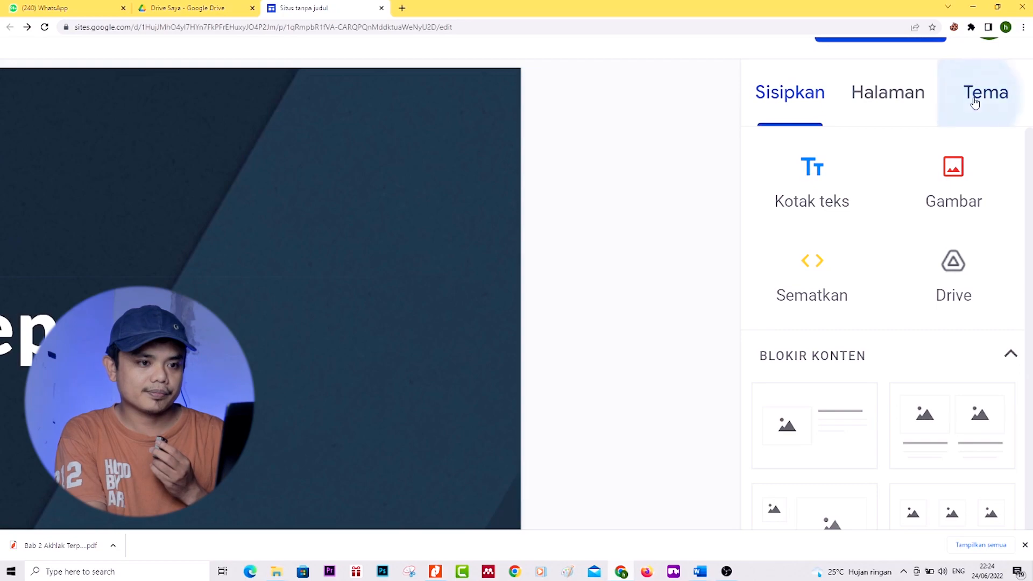
Step: Try the Aristoteles, Diplomat and Rata themes on the site, and apply the Vision theme
{"action": "left_click", "coordinate": [971, 93]}
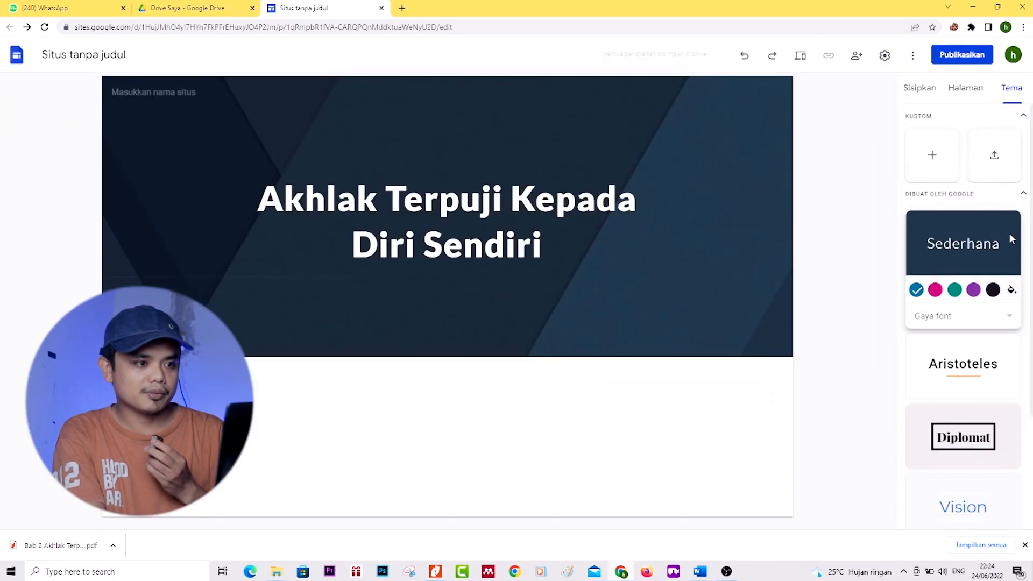
{"action": "left_click", "coordinate": [966, 376]}
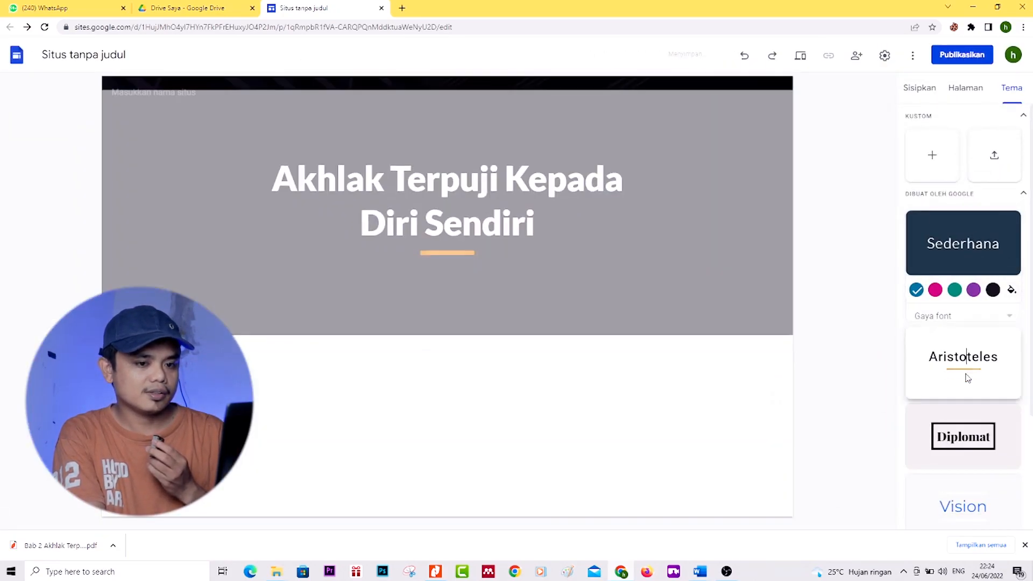
{"action": "left_click", "coordinate": [962, 432]}
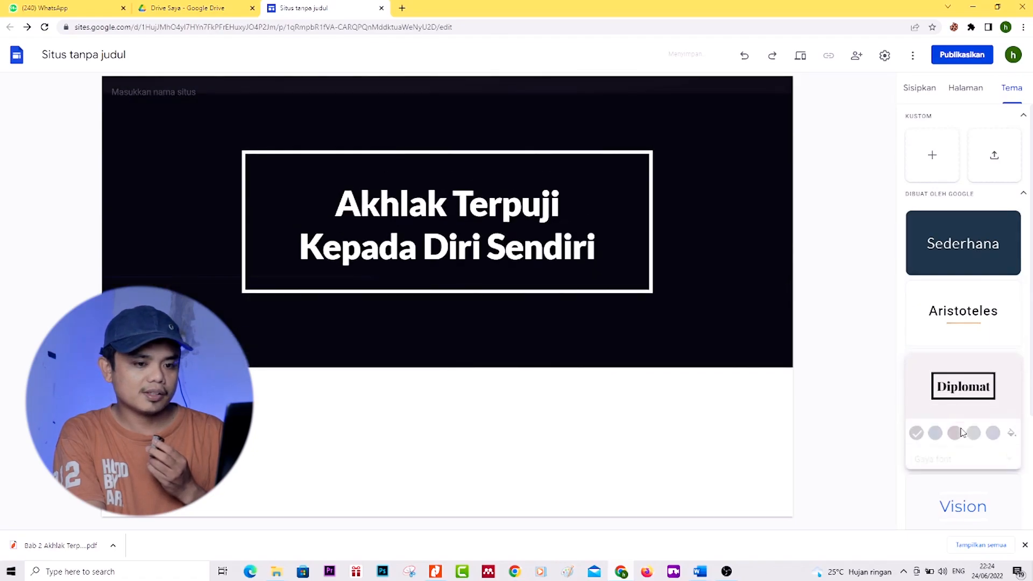
{"action": "scroll", "coordinate": [963, 432], "scroll_direction": "down", "scroll_amount": 2}
{"action": "left_click", "coordinate": [954, 376]}
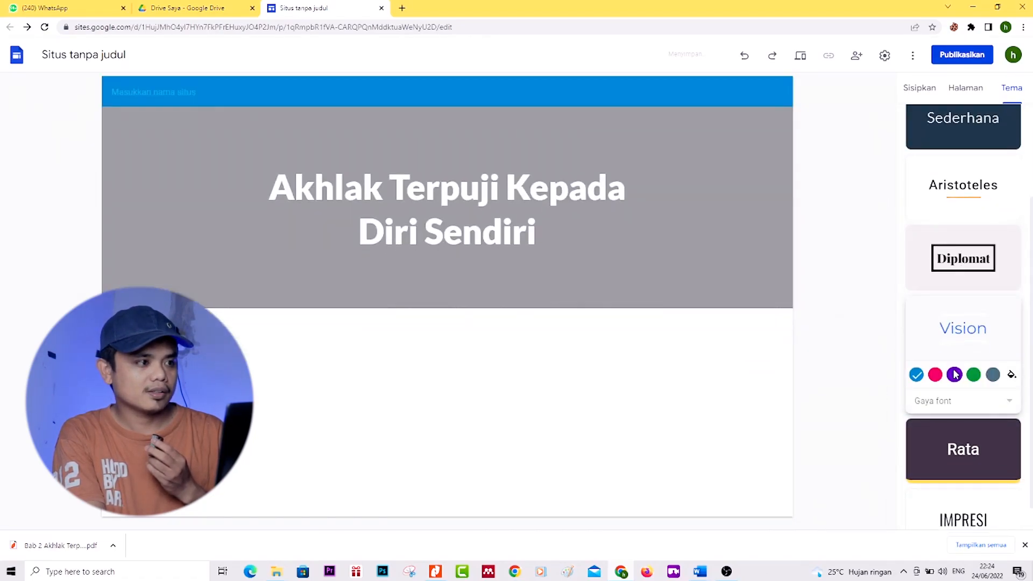
{"action": "left_click", "coordinate": [968, 462]}
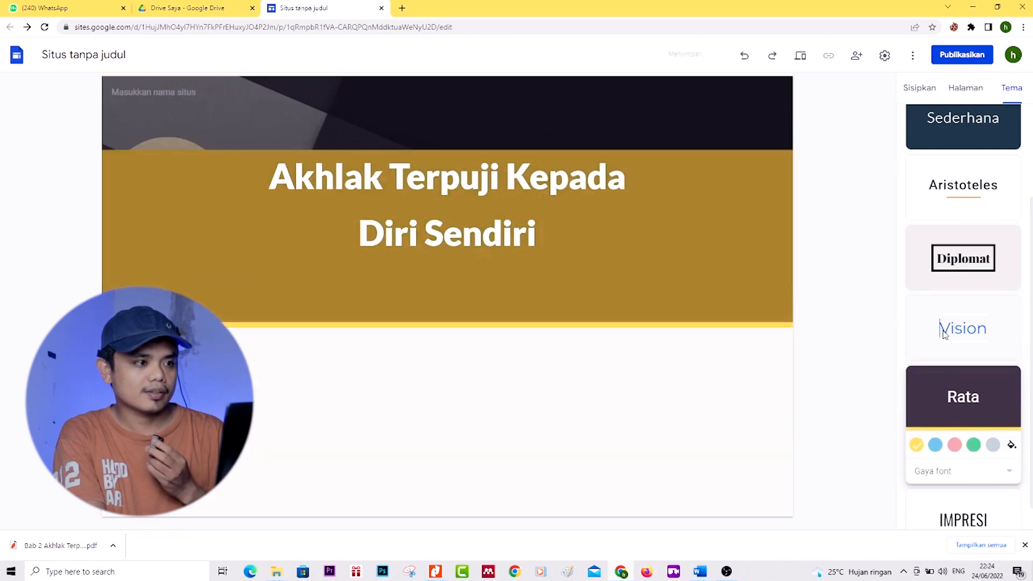
{"action": "left_click", "coordinate": [941, 328]}
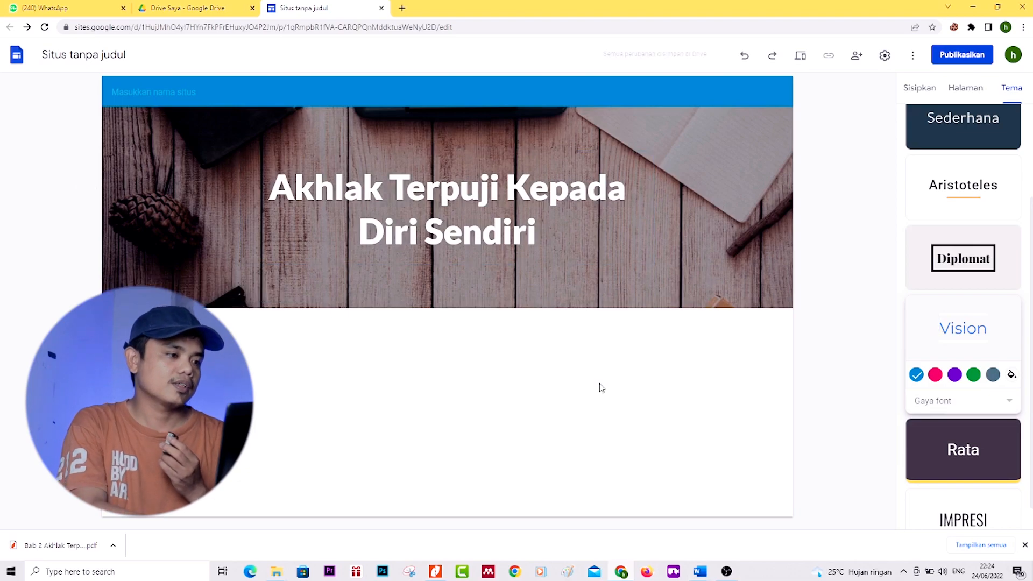
Step: Name the site "Akhlak Terpuji" in the site name field above the banner
{"action": "mouse_move", "coordinate": [286, 278]}
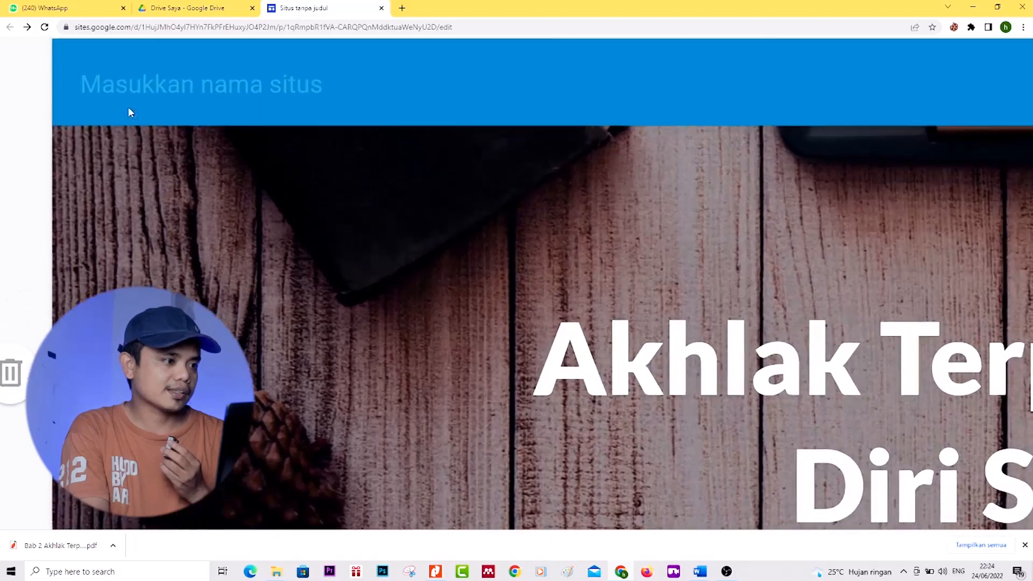
{"action": "left_click", "coordinate": [147, 93]}
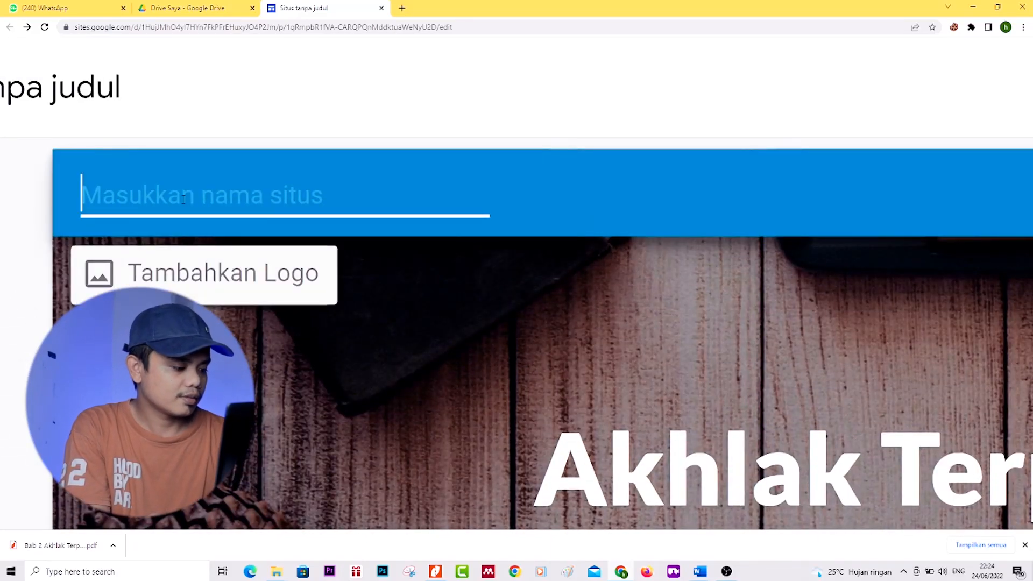
{"action": "type", "text": "Ak"}
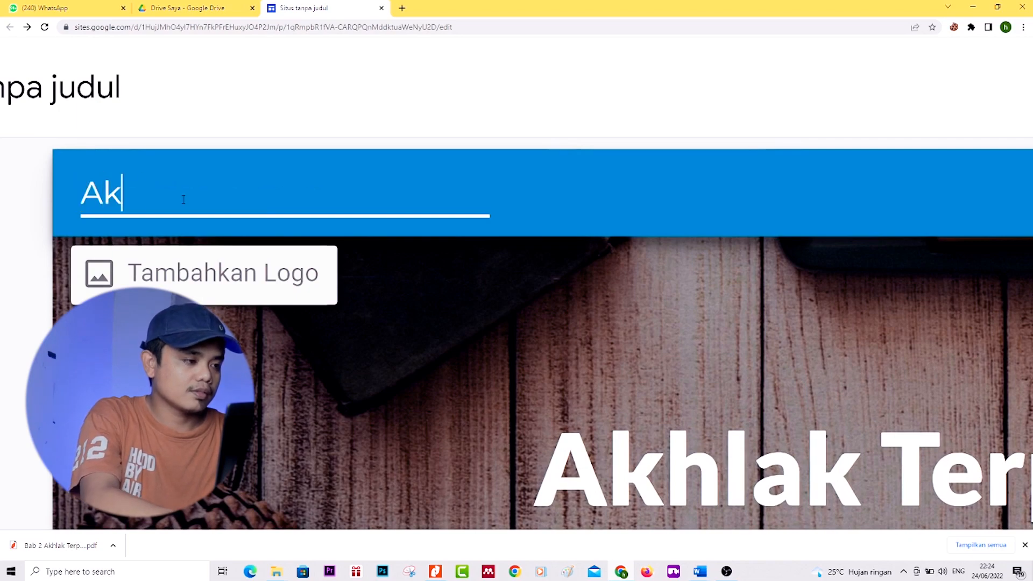
{"action": "type", "text": "hlak T"}
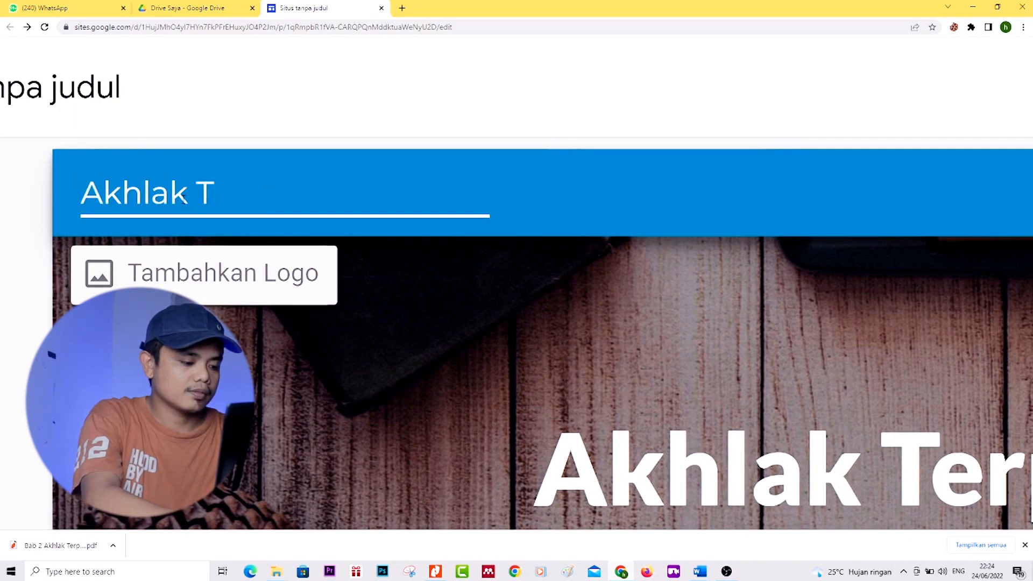
{"action": "type", "text": "erpuji"}
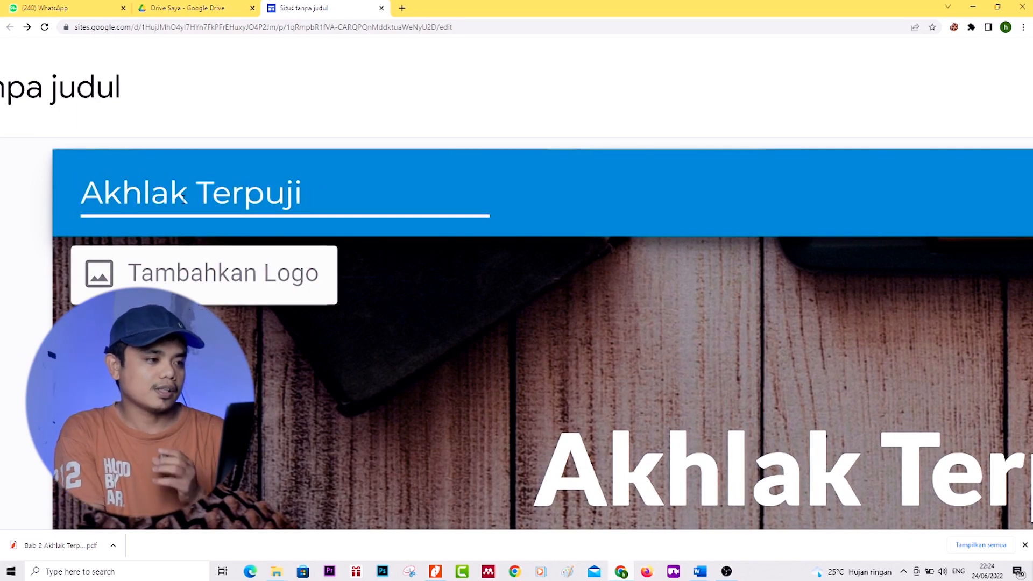
{"action": "key", "text": "Return"}
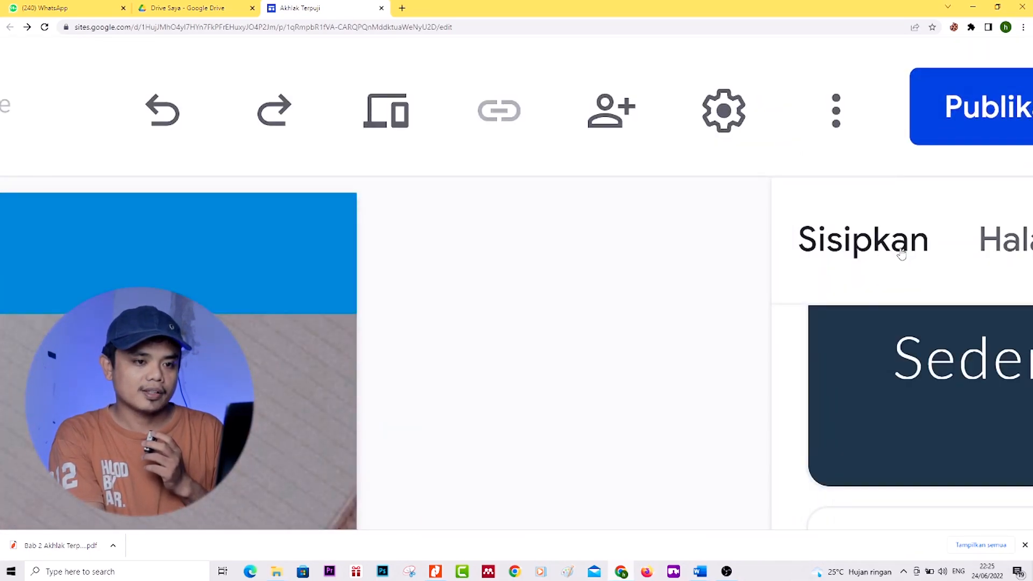
Step: Insert the content block with four captioned image placeholders below the banner and caption the first one PROFIL
{"action": "left_click", "coordinate": [861, 252]}
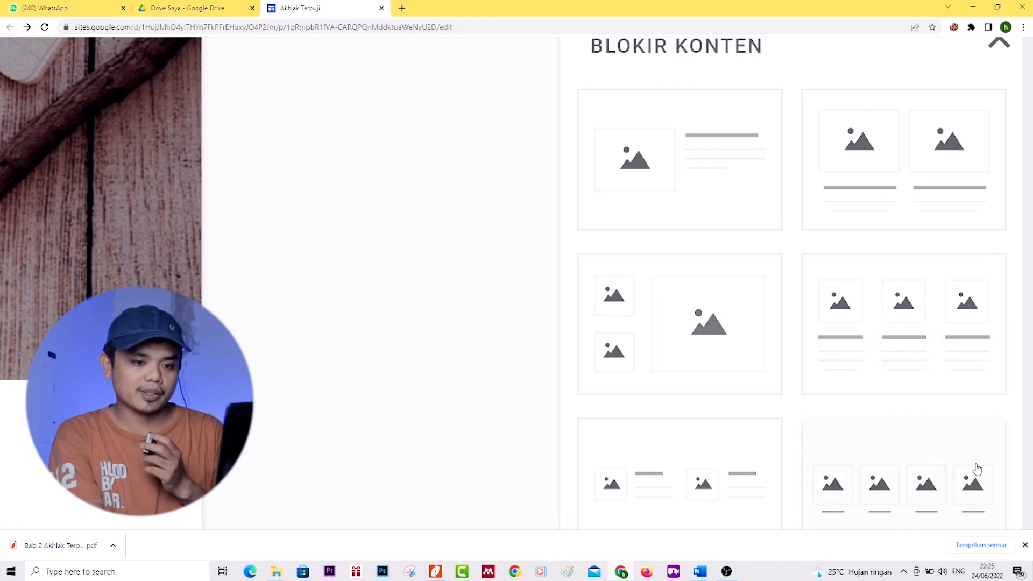
{"action": "left_click", "coordinate": [924, 480]}
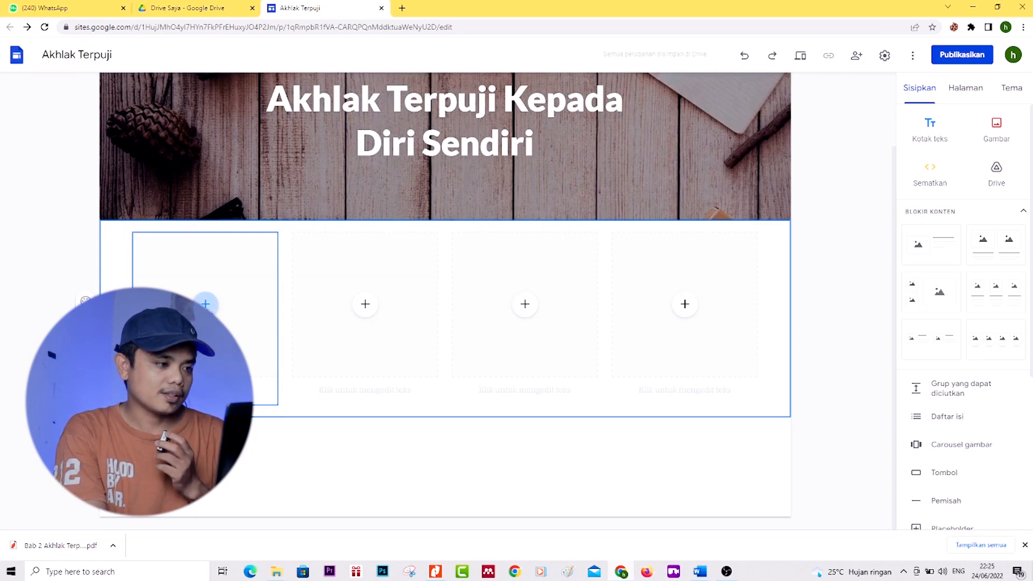
{"action": "left_click", "coordinate": [205, 390]}
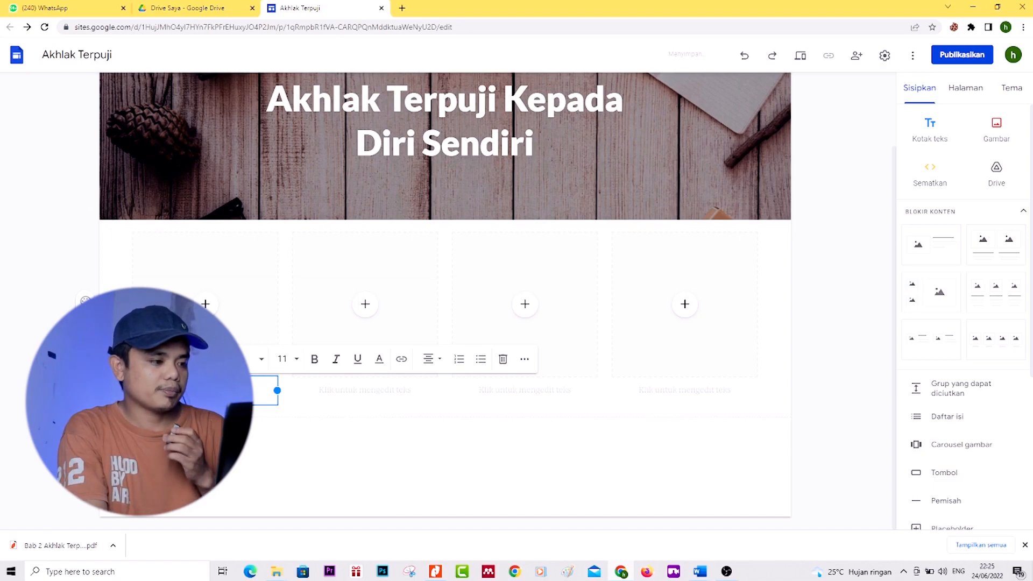
{"action": "left_click", "coordinate": [286, 465]}
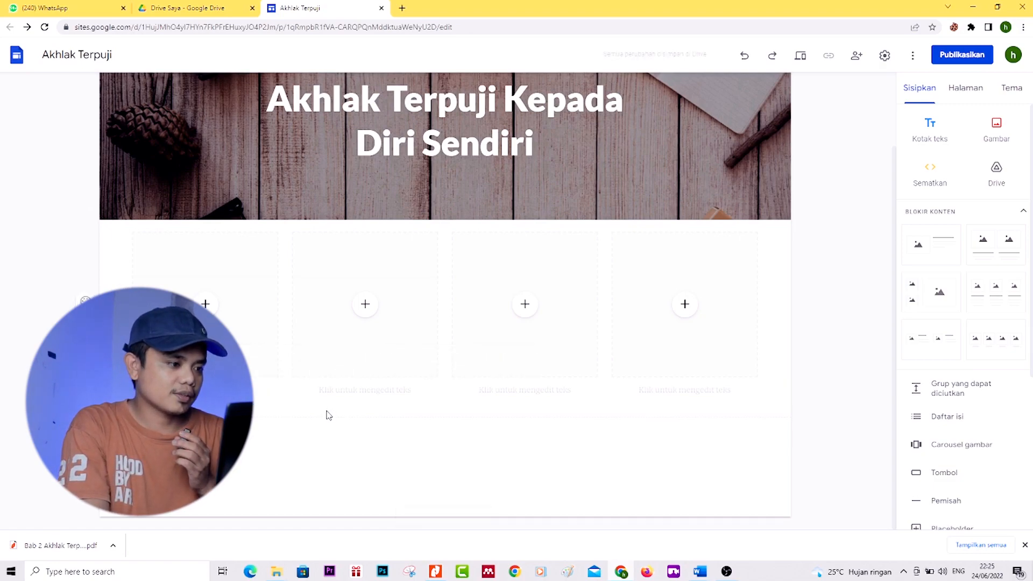
Step: Caption the second, third and fourth image placeholders TUJUAN, MATERI and VIDEO
{"action": "left_click", "coordinate": [352, 391]}
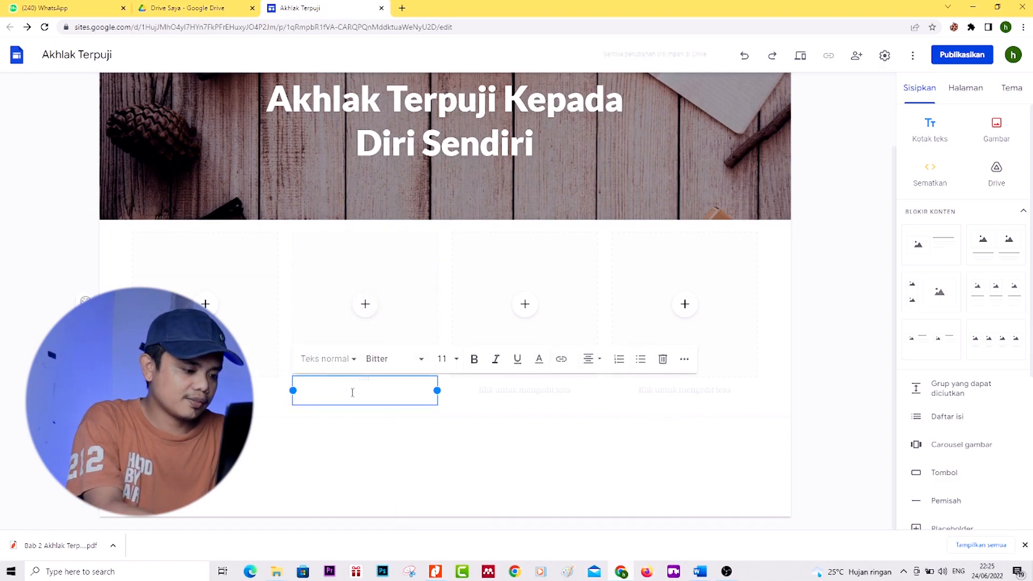
{"action": "type", "text": "TUJUAN"}
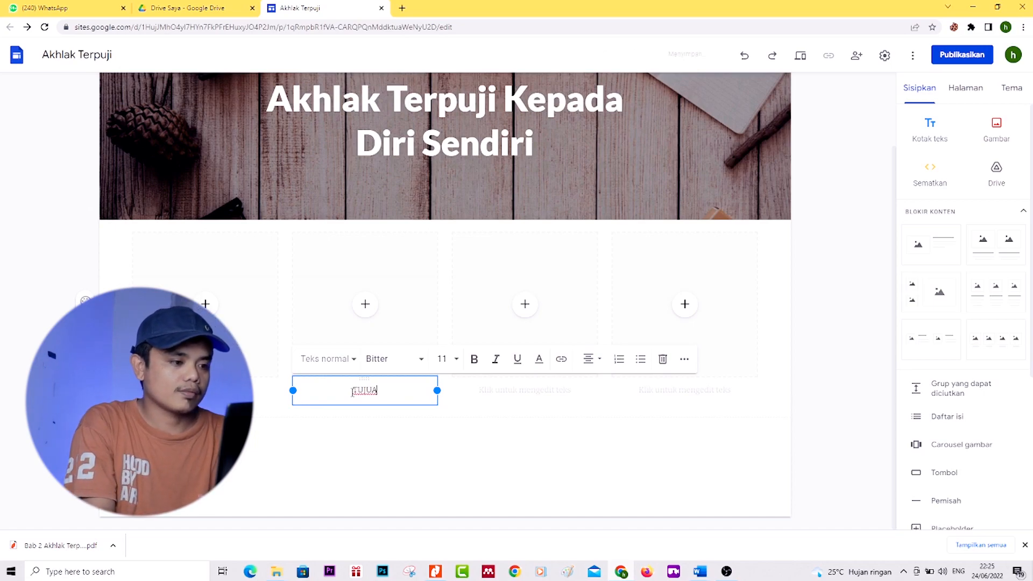
{"action": "left_click", "coordinate": [512, 394]}
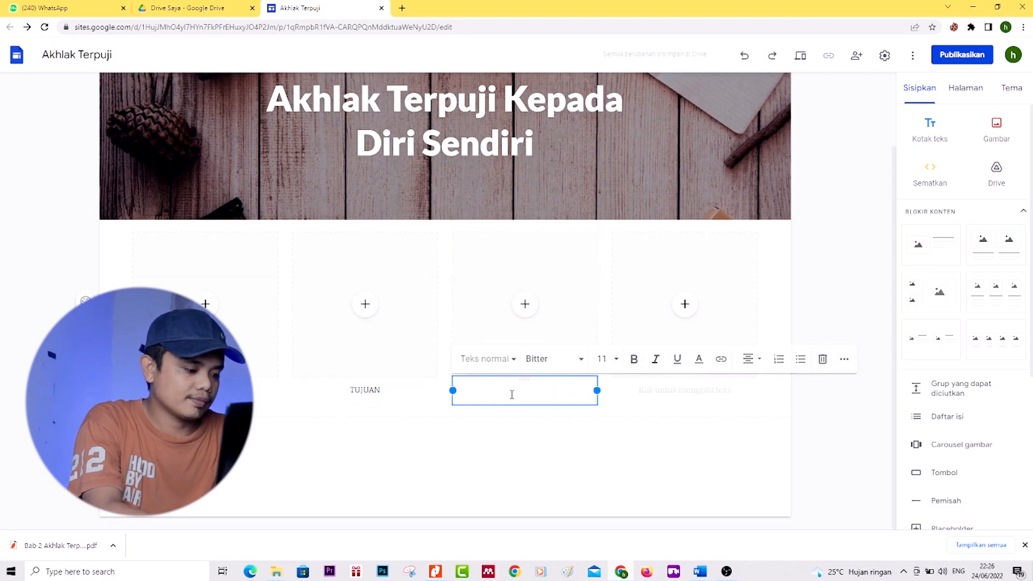
{"action": "type", "text": "MATERI"}
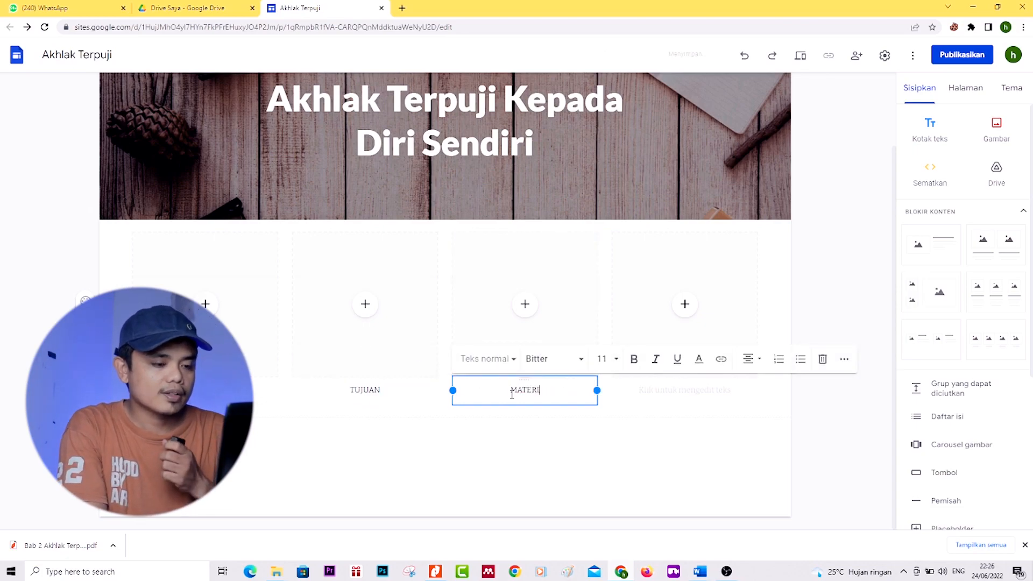
{"action": "left_click", "coordinate": [661, 394]}
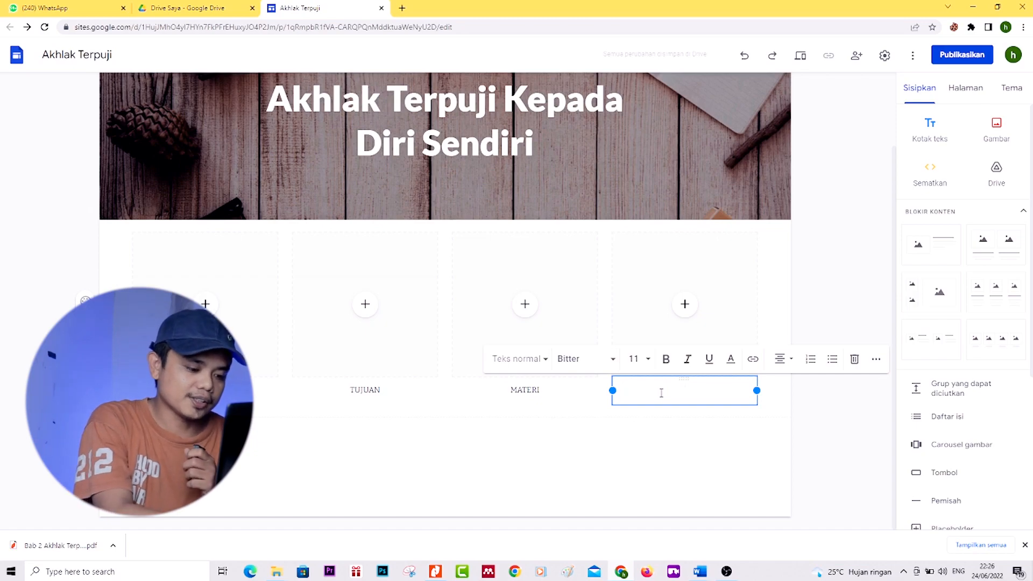
{"action": "type", "text": "VIDEO"}
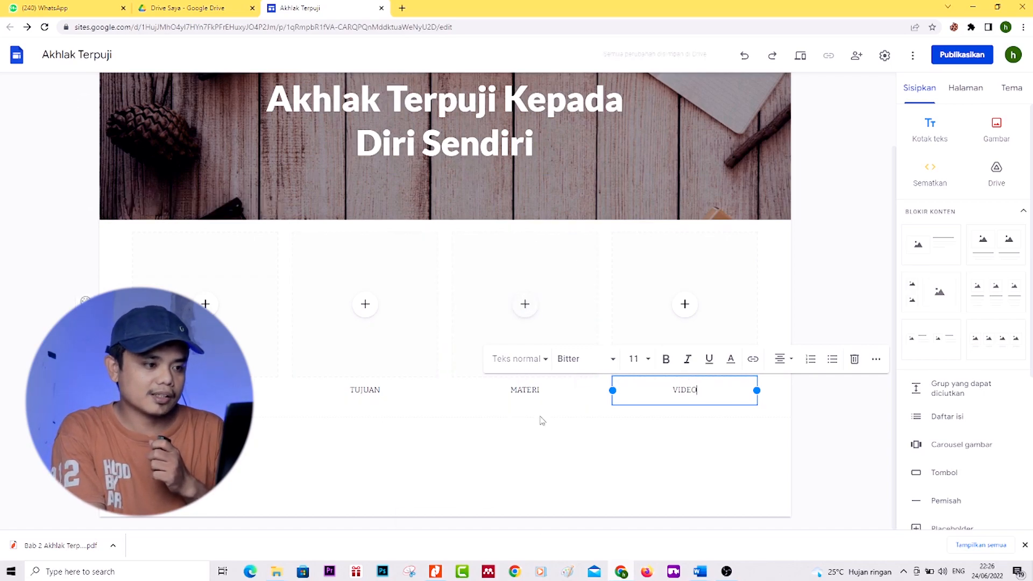
{"action": "left_click", "coordinate": [715, 455]}
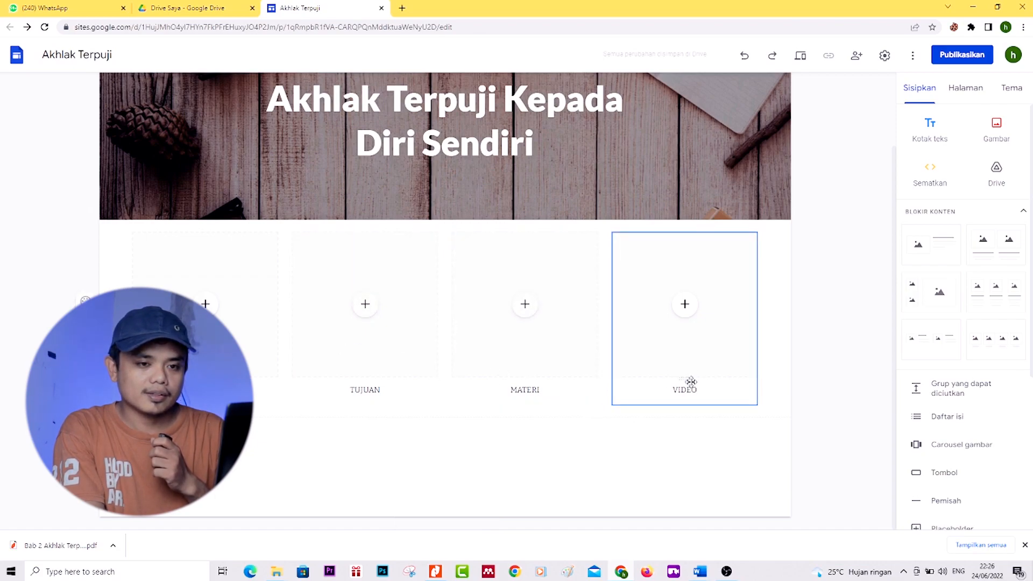
Step: Insert the content block with one image beside text below the four placeholders, and enter EVALUASI as its heading
{"action": "left_click", "coordinate": [940, 251]}
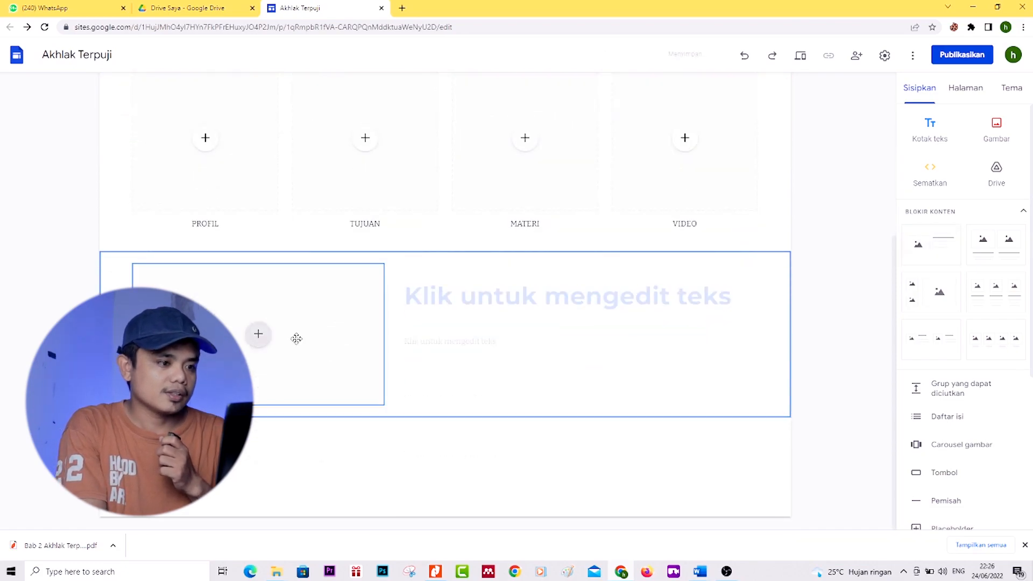
{"action": "left_click", "coordinate": [438, 304]}
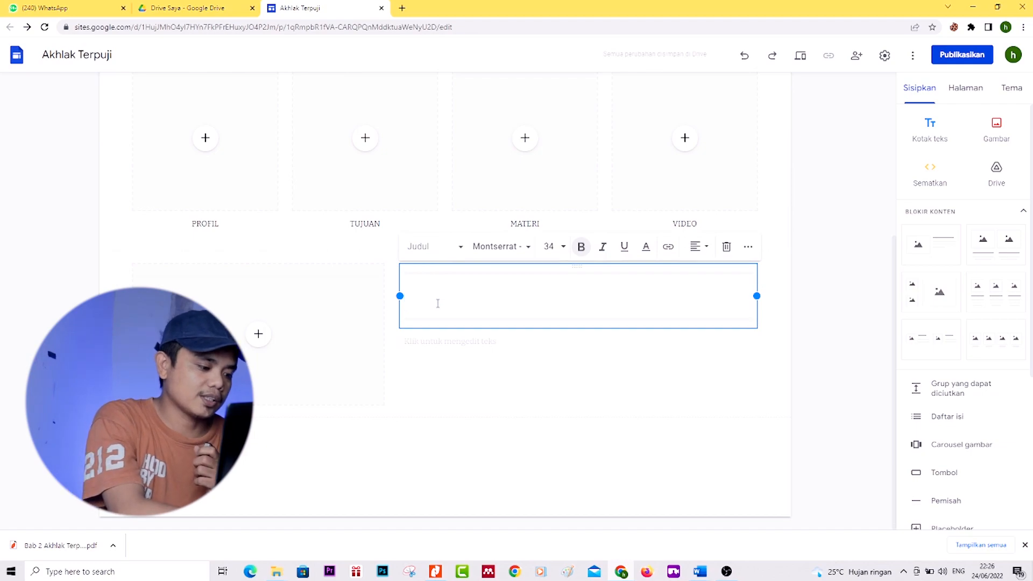
{"action": "type", "text": "EVA"}
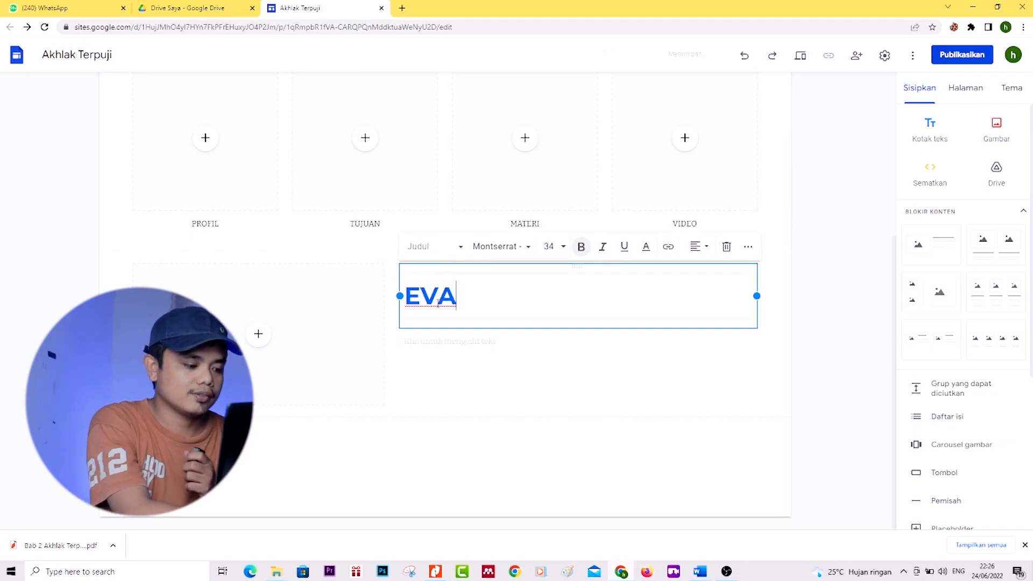
{"action": "type", "text": "LUASI"}
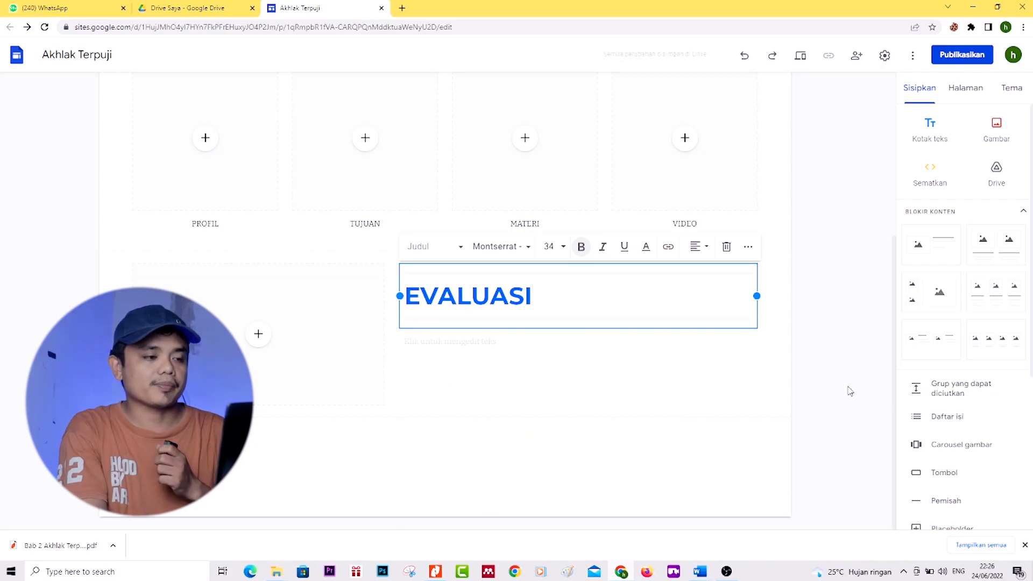
{"action": "key", "text": "Escape"}
{"action": "left_click", "coordinate": [377, 379]}
Step: Upload the image "Customer Service Check List.H03.2k (1)" from the Music folder into the PROFIL placeholder
{"action": "scroll", "coordinate": [279, 323], "scroll_direction": "up", "scroll_amount": 4}
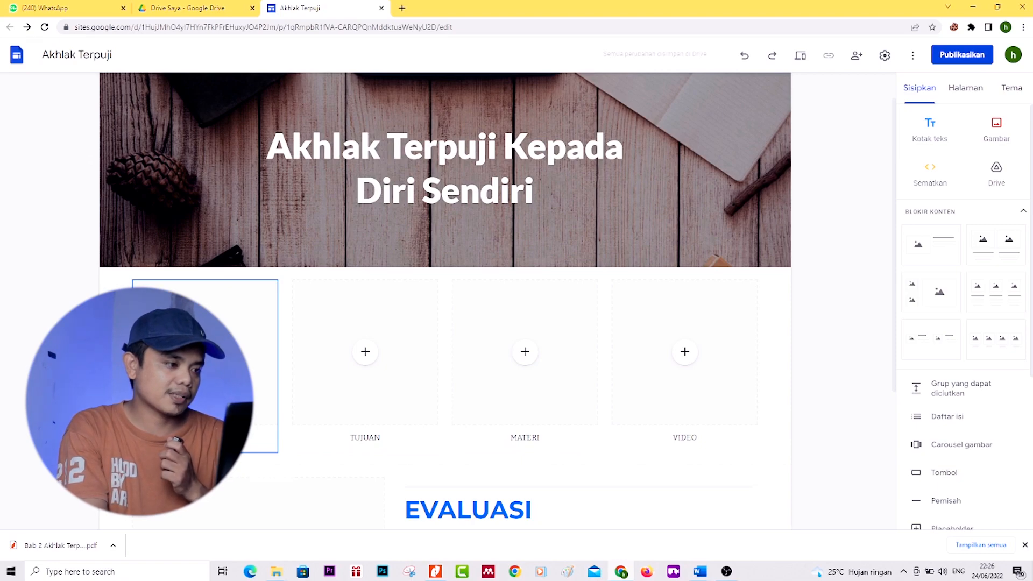
{"action": "scroll", "coordinate": [208, 353], "scroll_direction": "up", "scroll_amount": 5}
{"action": "scroll", "coordinate": [208, 353], "scroll_direction": "down", "scroll_amount": 2}
{"action": "scroll", "coordinate": [208, 352], "scroll_direction": "up", "scroll_amount": 1}
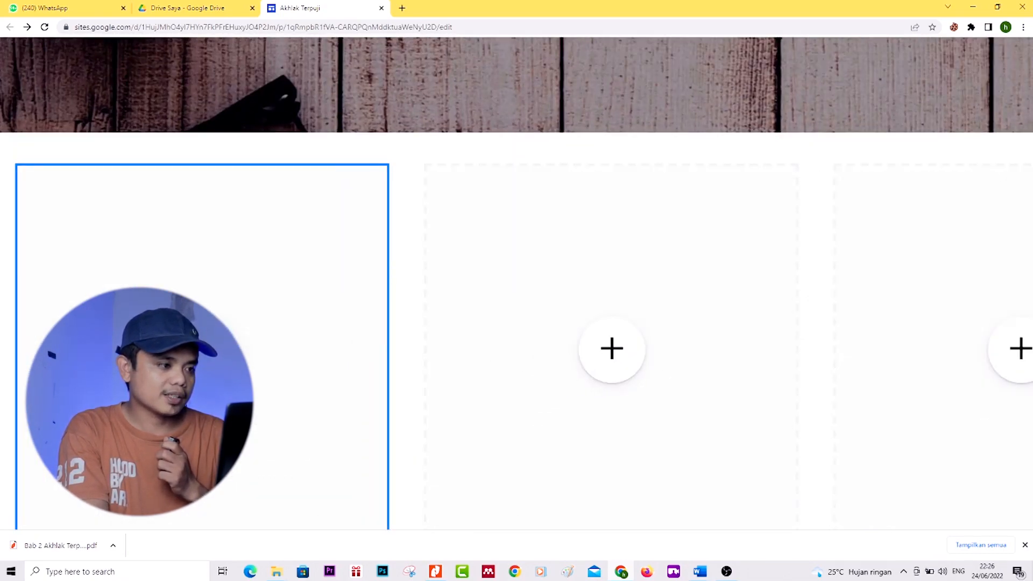
{"action": "scroll", "coordinate": [208, 334], "scroll_direction": "down", "scroll_amount": 2}
{"action": "scroll", "coordinate": [209, 334], "scroll_direction": "down", "scroll_amount": 1}
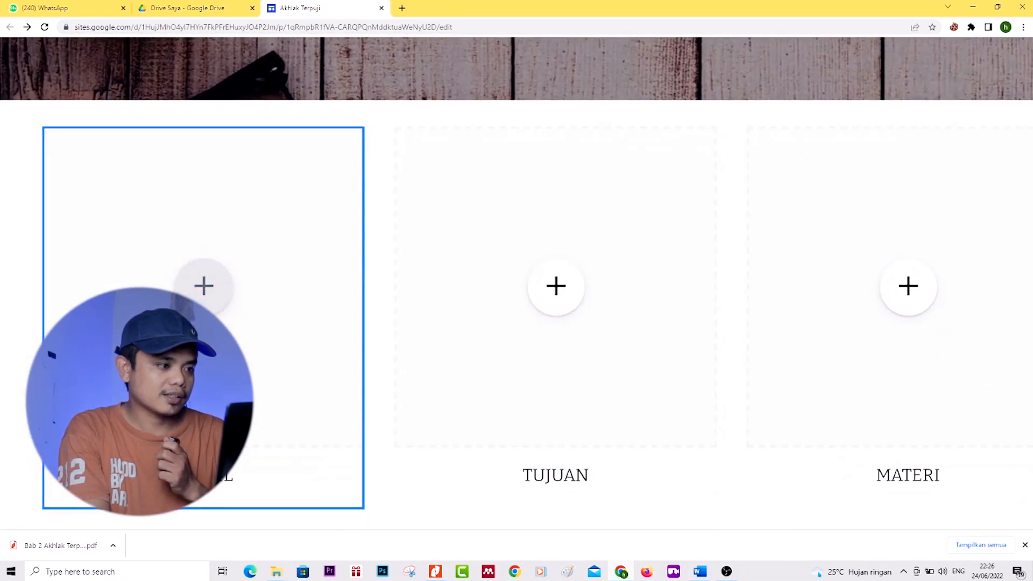
{"action": "left_click", "coordinate": [209, 302]}
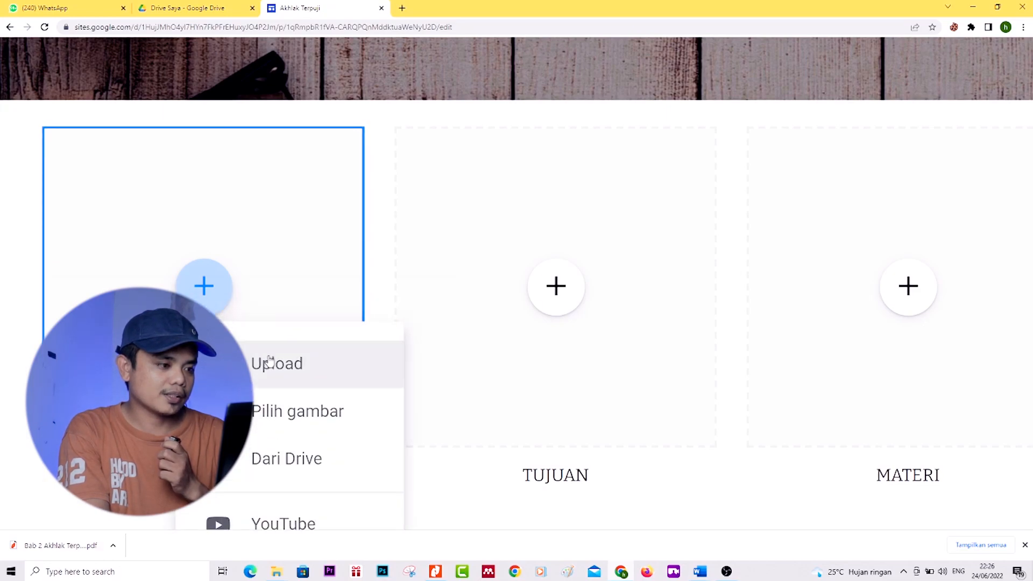
{"action": "left_click", "coordinate": [276, 371]}
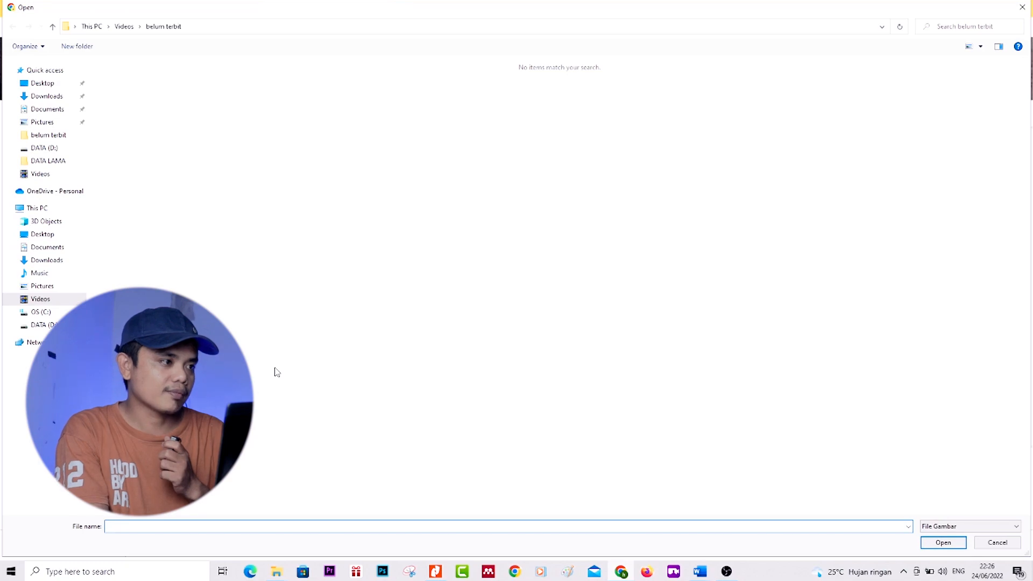
{"action": "left_click", "coordinate": [47, 97]}
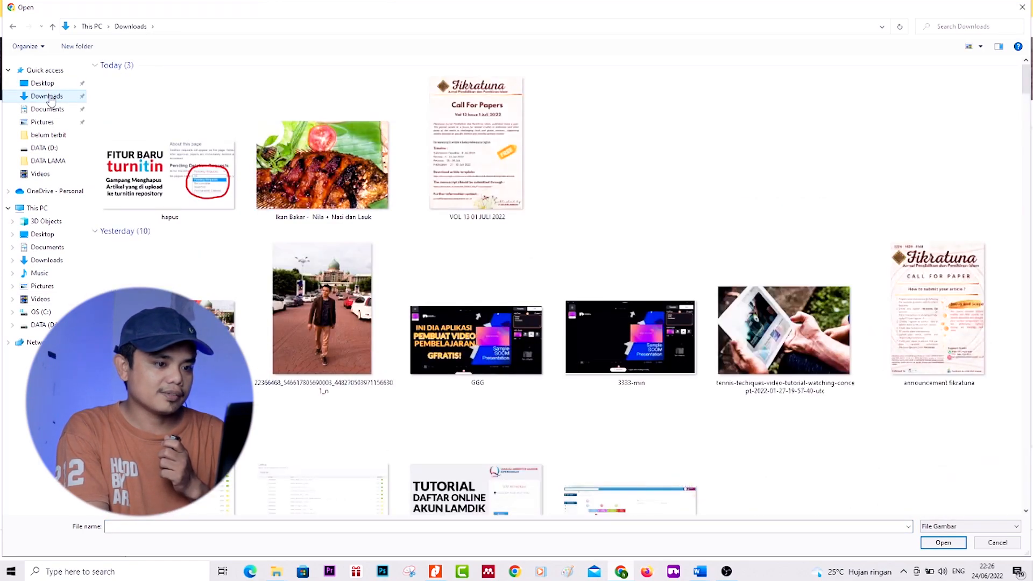
{"action": "scroll", "coordinate": [484, 345], "scroll_direction": "down", "scroll_amount": 5}
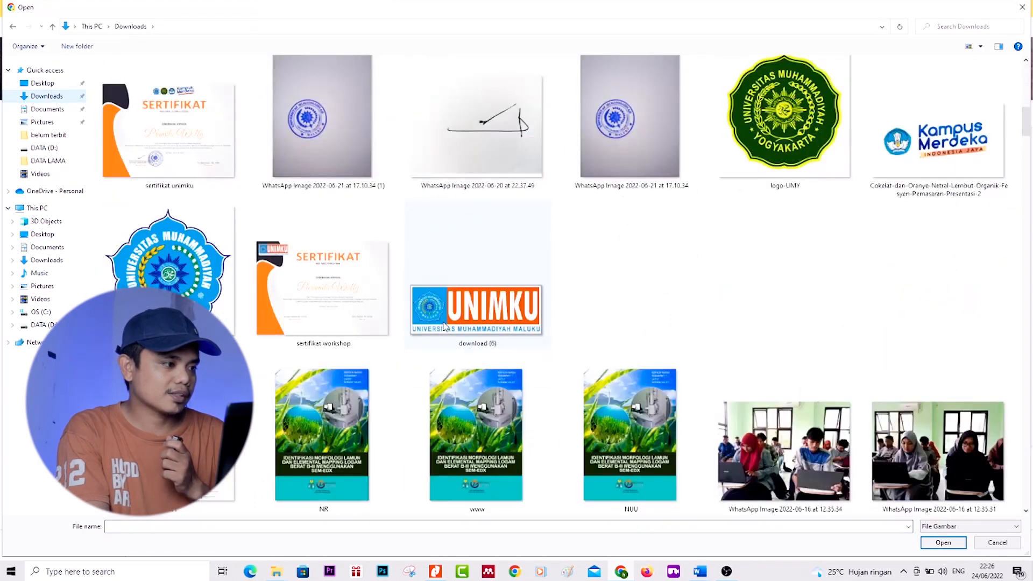
{"action": "left_click", "coordinate": [54, 290]}
{"action": "scroll", "coordinate": [475, 280], "scroll_direction": "down", "scroll_amount": 5}
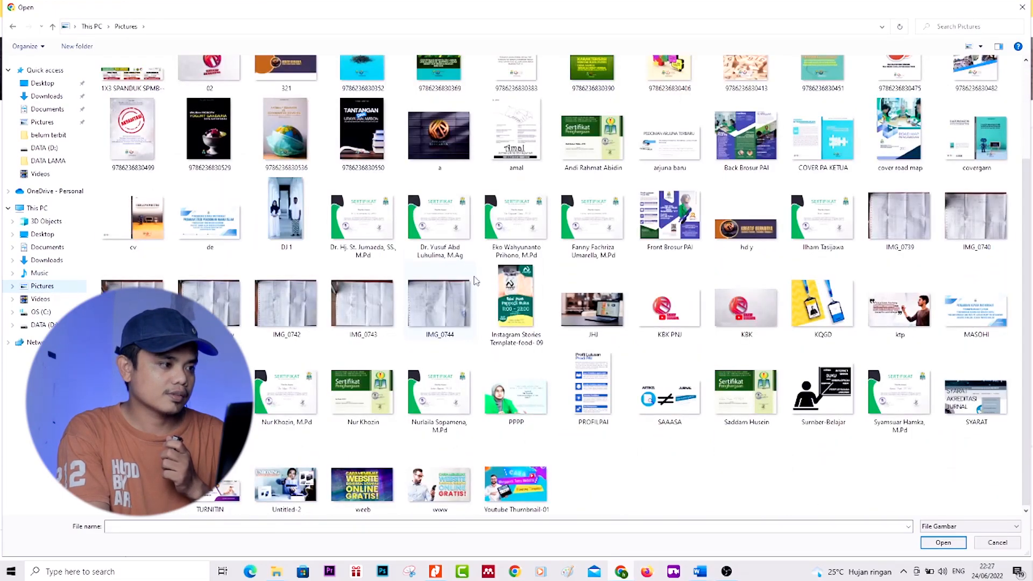
{"action": "left_click", "coordinate": [40, 274]}
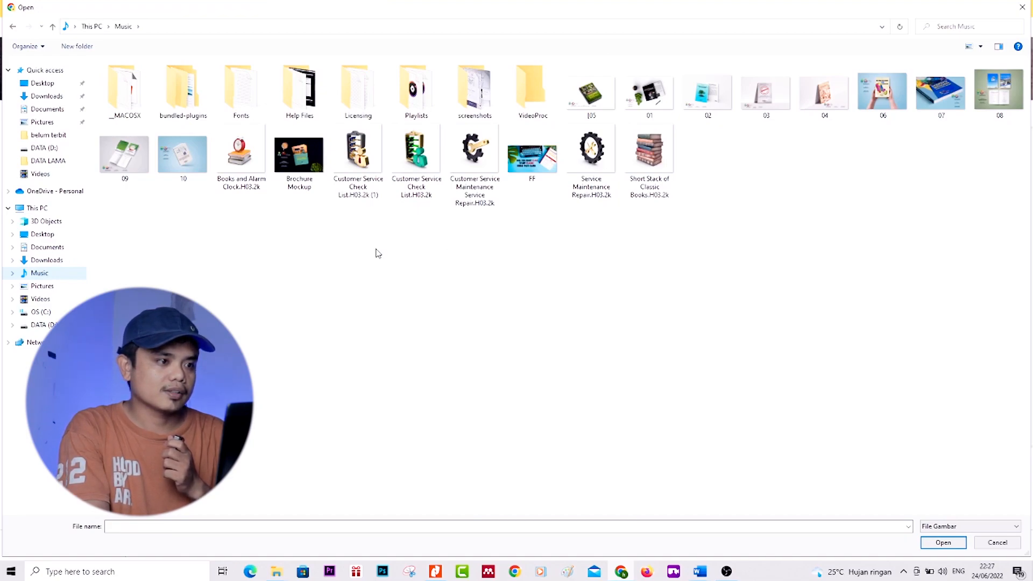
{"action": "double_click", "coordinate": [369, 157]}
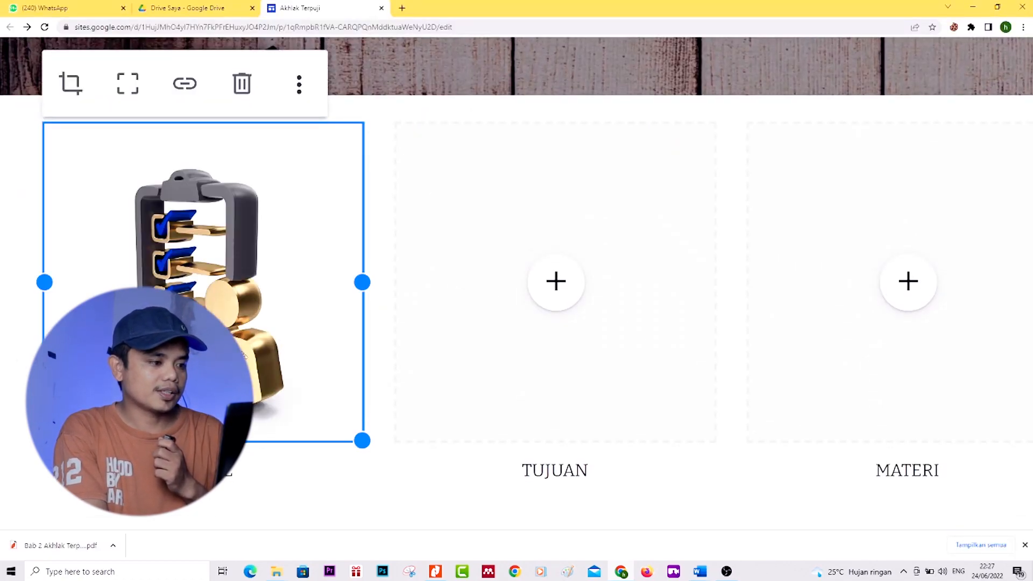
Step: Upload the image "Books and Alarm Clock.H03.2k" from the Music folder into the TUJUAN placeholder
{"action": "left_click", "coordinate": [560, 311]}
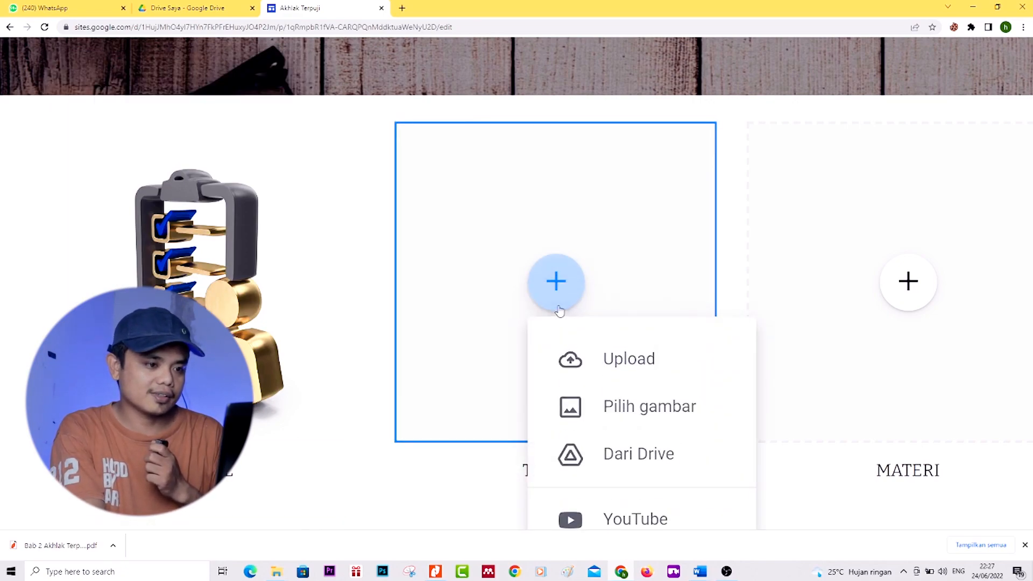
{"action": "left_click", "coordinate": [618, 359]}
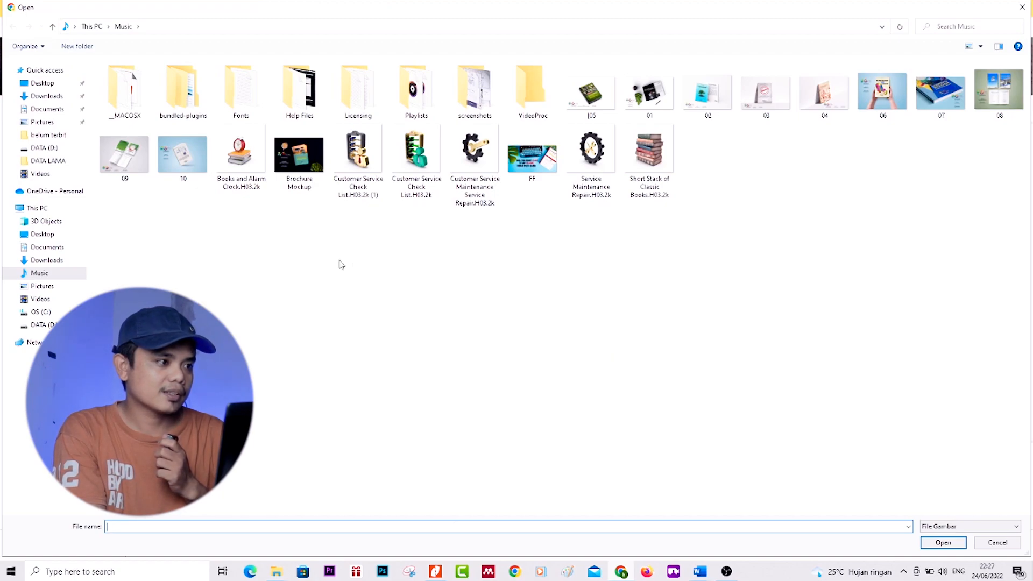
{"action": "double_click", "coordinate": [242, 144]}
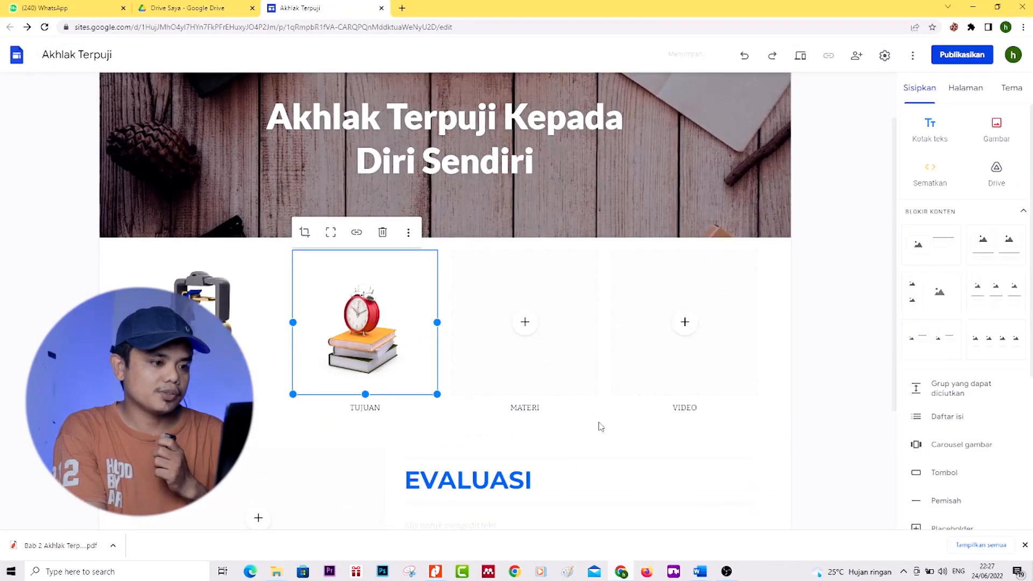
Step: Upload the image "Short Stack of Classic Books.H03.2k" from the Music folder into the MATERI placeholder
{"action": "left_click", "coordinate": [524, 326]}
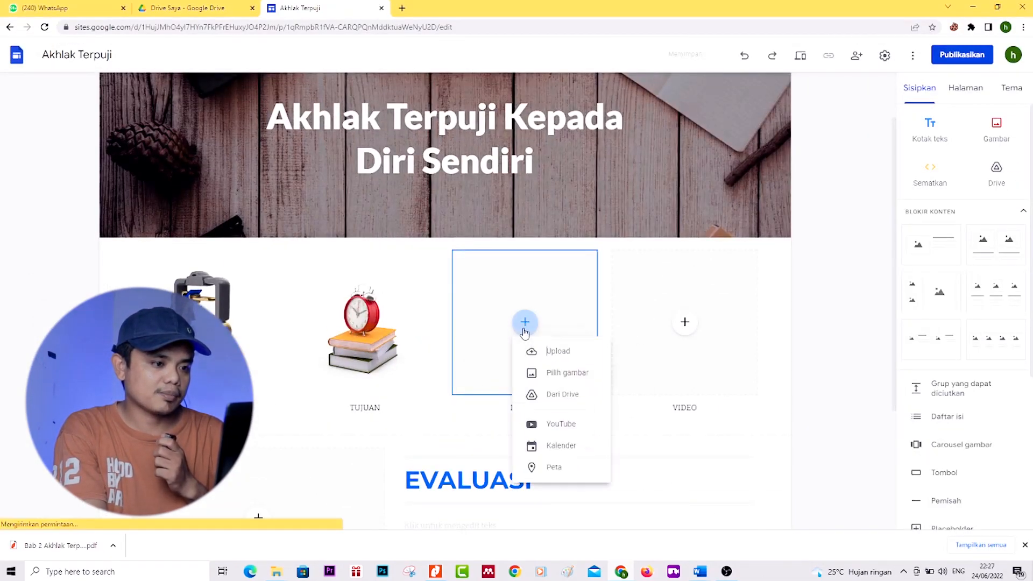
{"action": "left_click", "coordinate": [546, 352]}
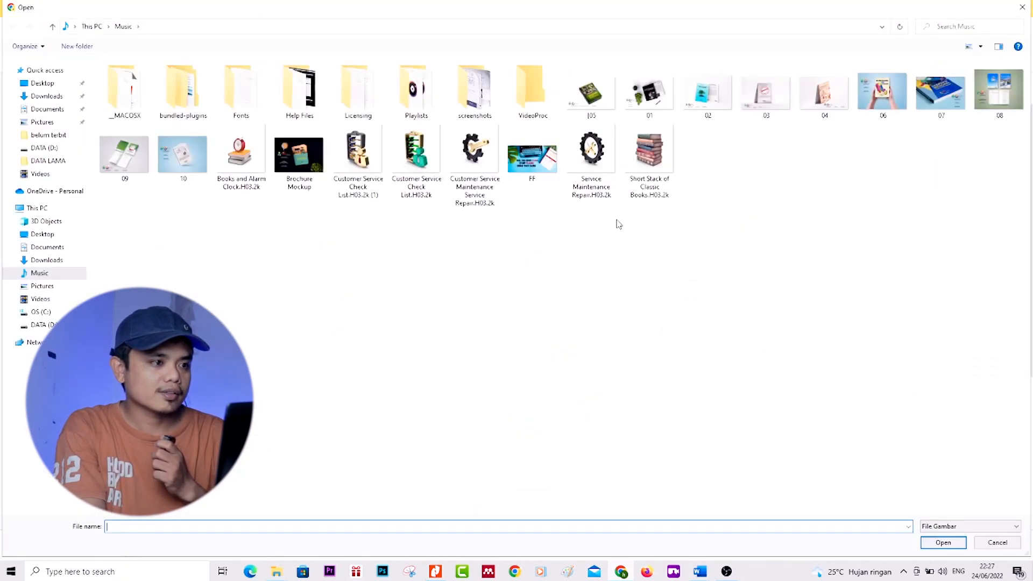
{"action": "double_click", "coordinate": [644, 162]}
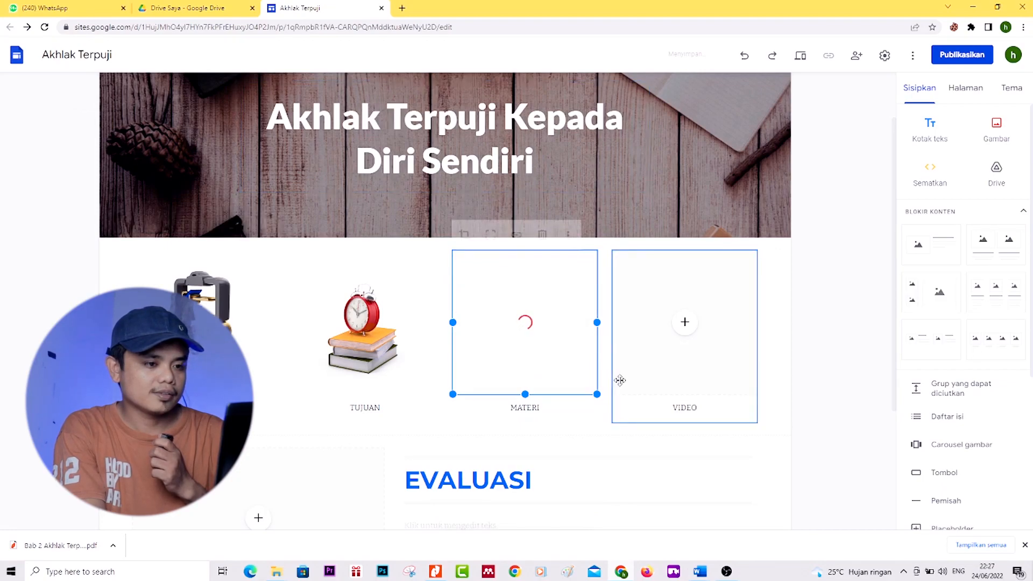
Step: Upload the image "Icon Video Camera.H03.2k" from the Downloads folder into the VIDEO placeholder
{"action": "left_click", "coordinate": [685, 325]}
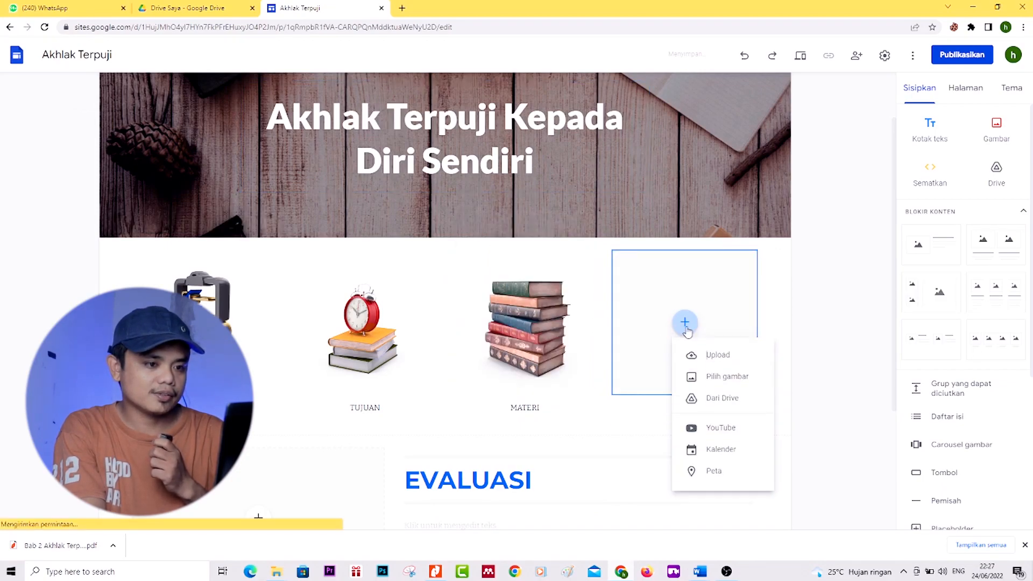
{"action": "left_click", "coordinate": [711, 352]}
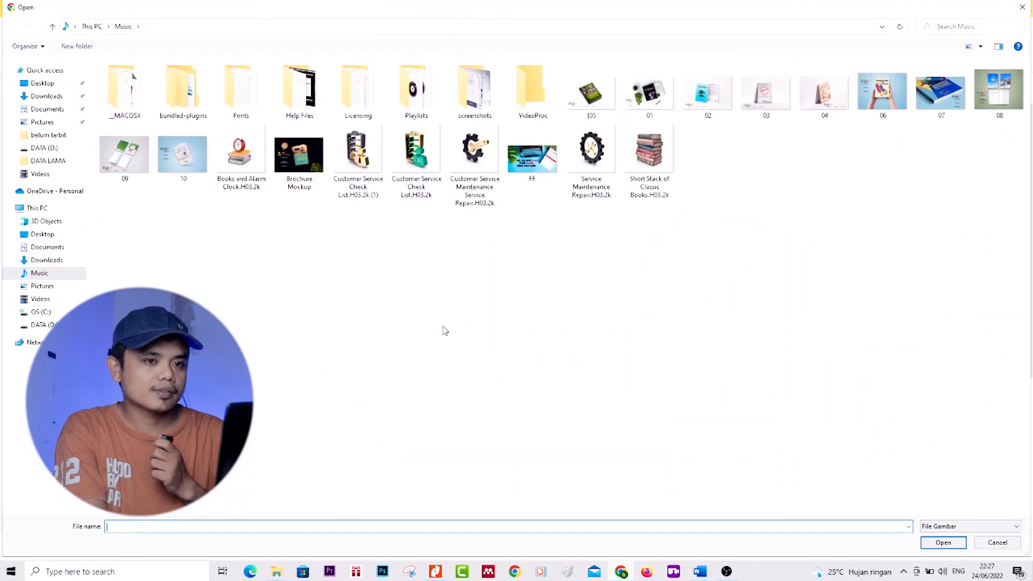
{"action": "left_click", "coordinate": [47, 97]}
{"action": "scroll", "coordinate": [346, 272], "scroll_direction": "down", "scroll_amount": 10}
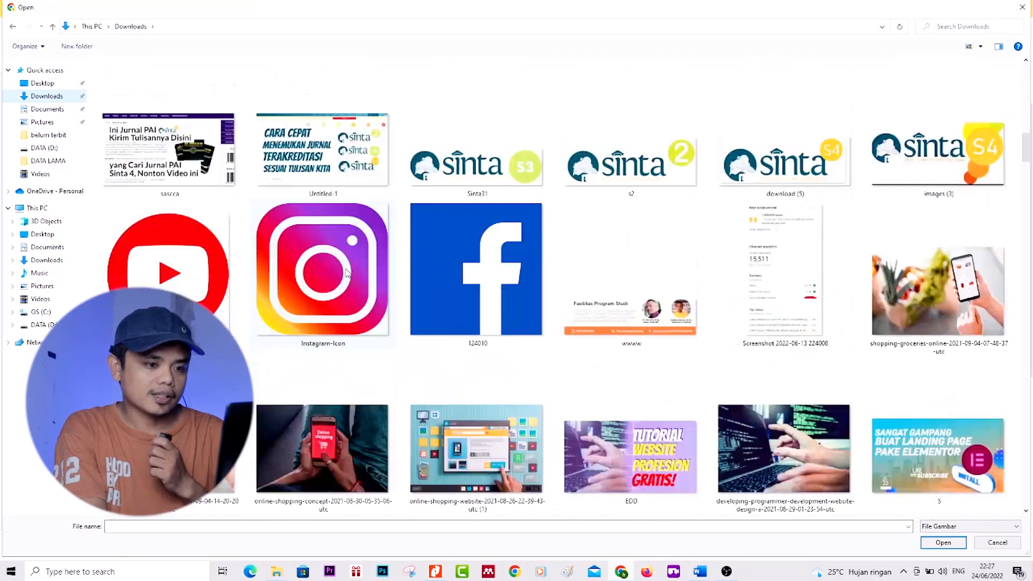
{"action": "scroll", "coordinate": [345, 273], "scroll_direction": "down", "scroll_amount": 5}
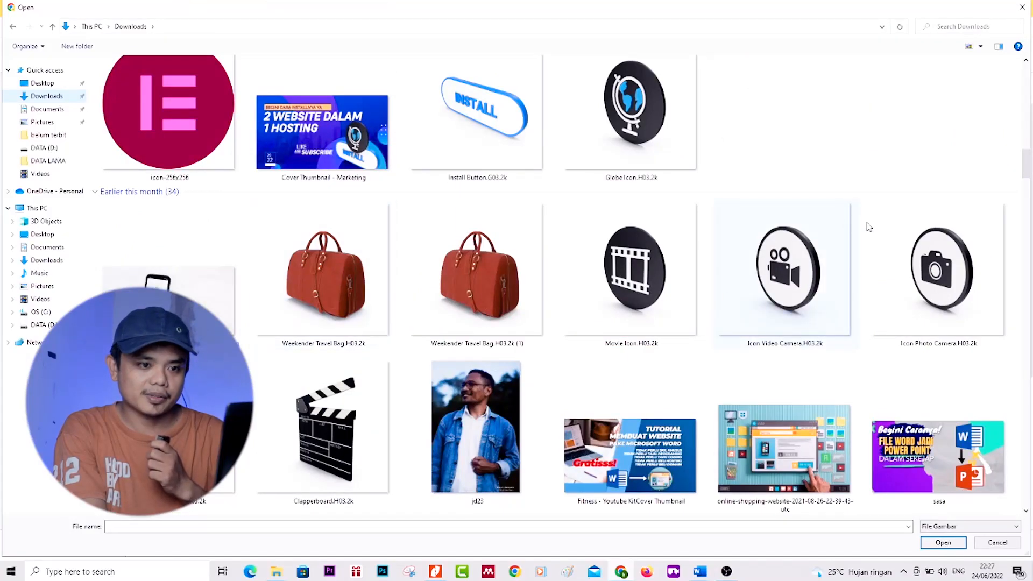
{"action": "double_click", "coordinate": [788, 277]}
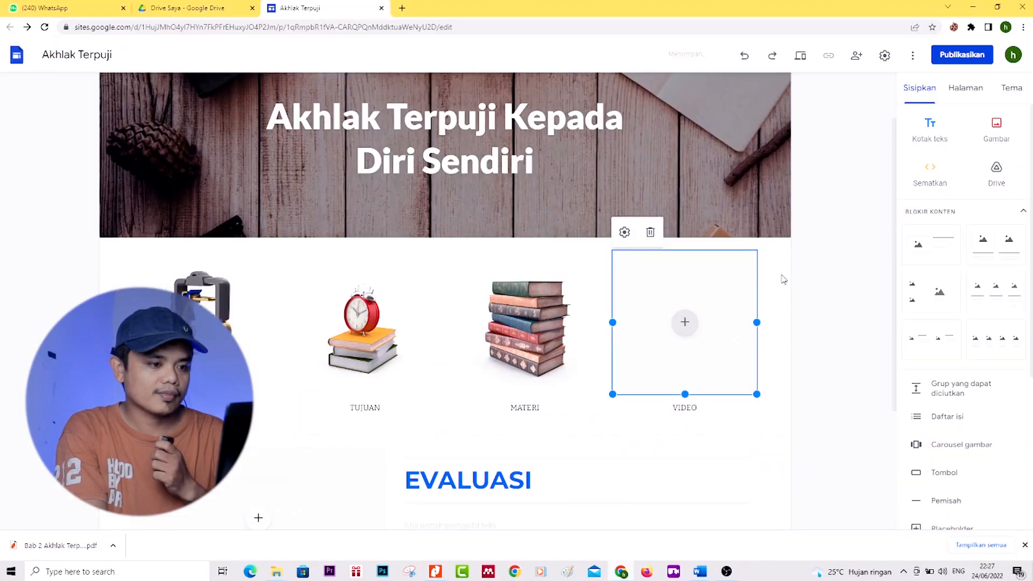
Step: Upload the image "Service Maintenance Repair.H03.2k" from the Music folder into the placeholder beside the EVALUASI heading
{"action": "scroll", "coordinate": [317, 415], "scroll_direction": "down", "scroll_amount": 2}
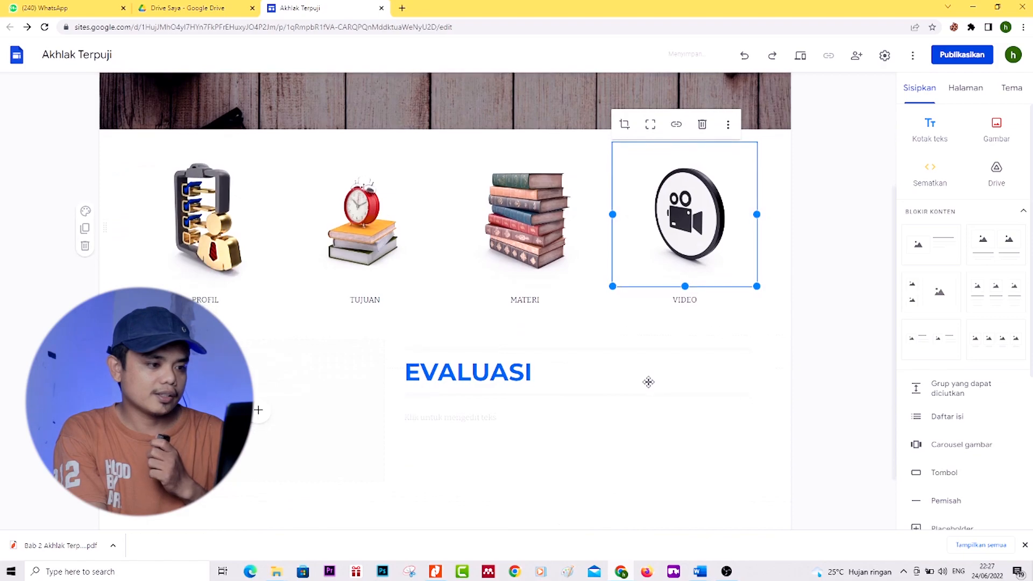
{"action": "left_click", "coordinate": [259, 410]}
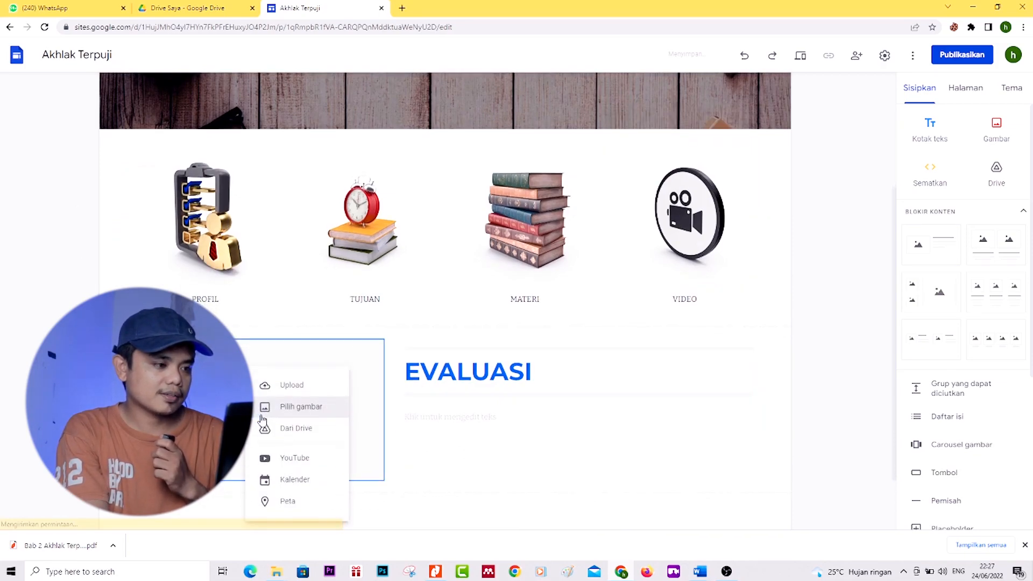
{"action": "left_click", "coordinate": [288, 385]}
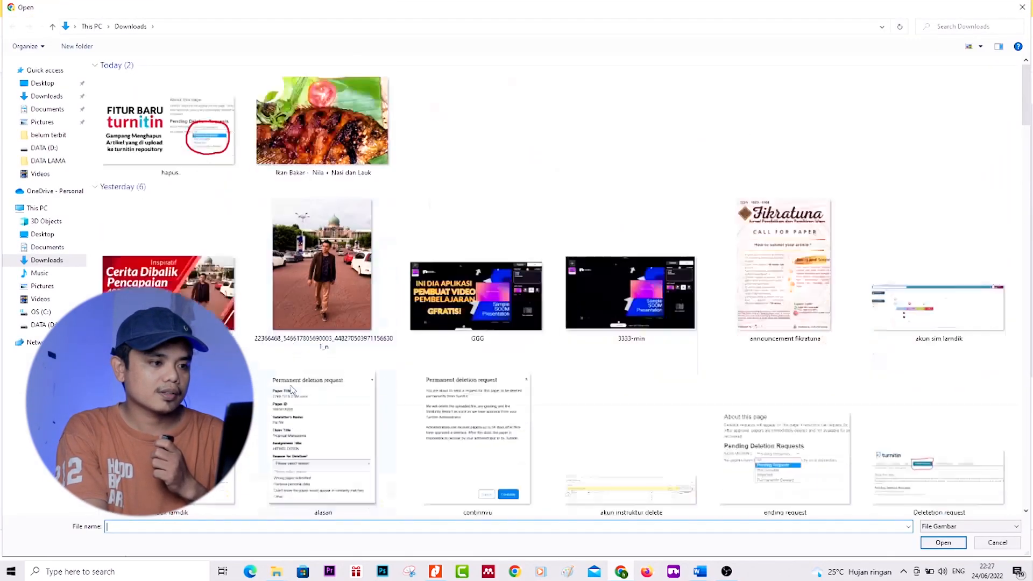
{"action": "scroll", "coordinate": [526, 308], "scroll_direction": "down", "scroll_amount": 5}
{"action": "scroll", "coordinate": [526, 308], "scroll_direction": "down", "scroll_amount": 10}
{"action": "scroll", "coordinate": [526, 309], "scroll_direction": "down", "scroll_amount": 5}
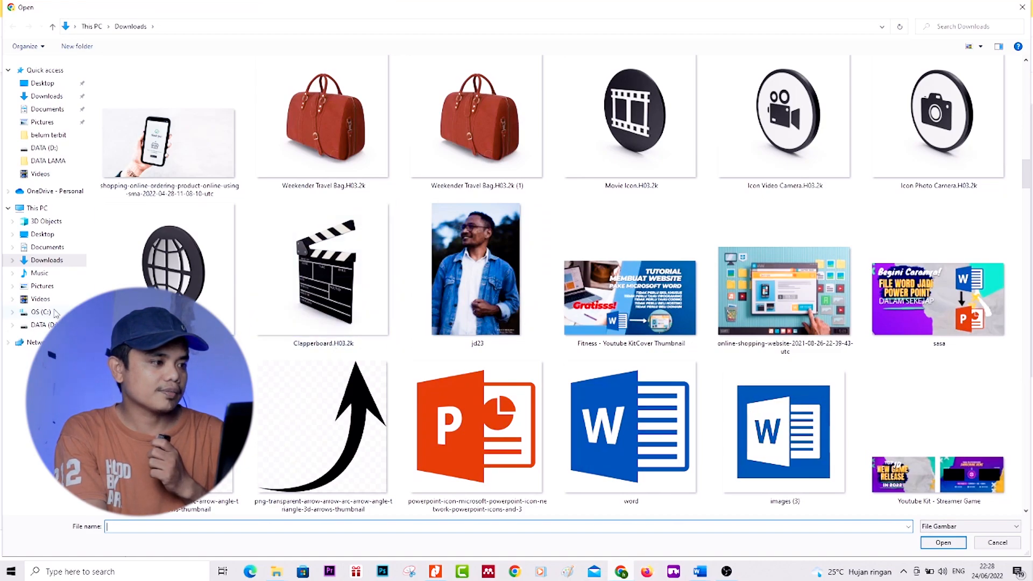
{"action": "left_click", "coordinate": [38, 273]}
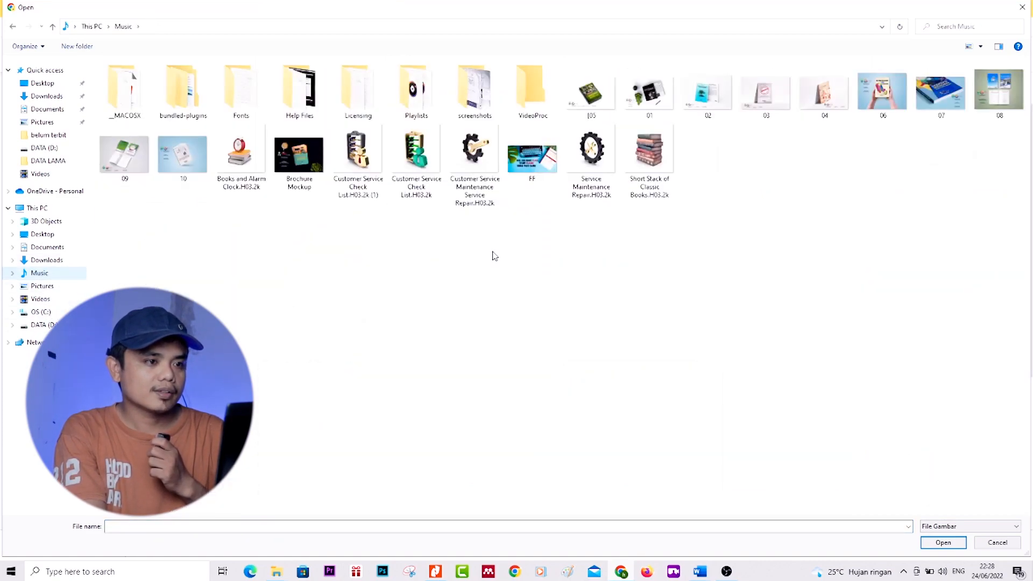
{"action": "double_click", "coordinate": [594, 154]}
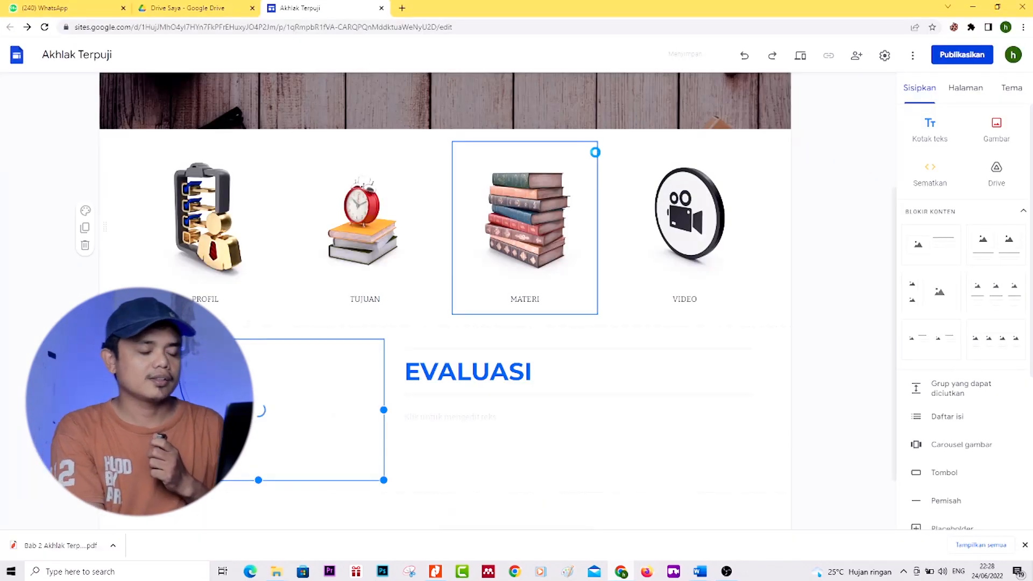
{"action": "left_click", "coordinate": [828, 405]}
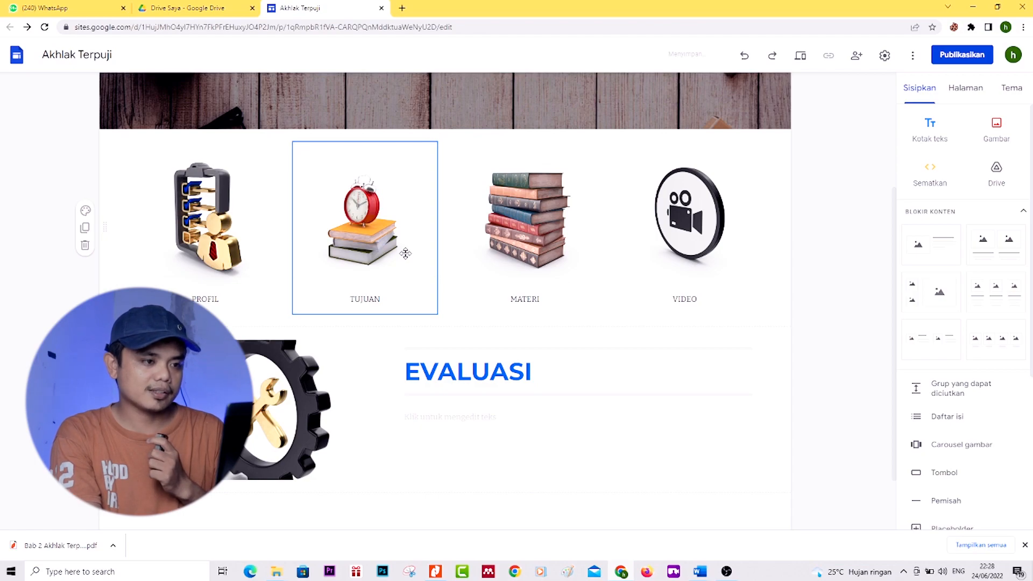
{"action": "scroll", "coordinate": [405, 253], "scroll_direction": "up", "scroll_amount": 3}
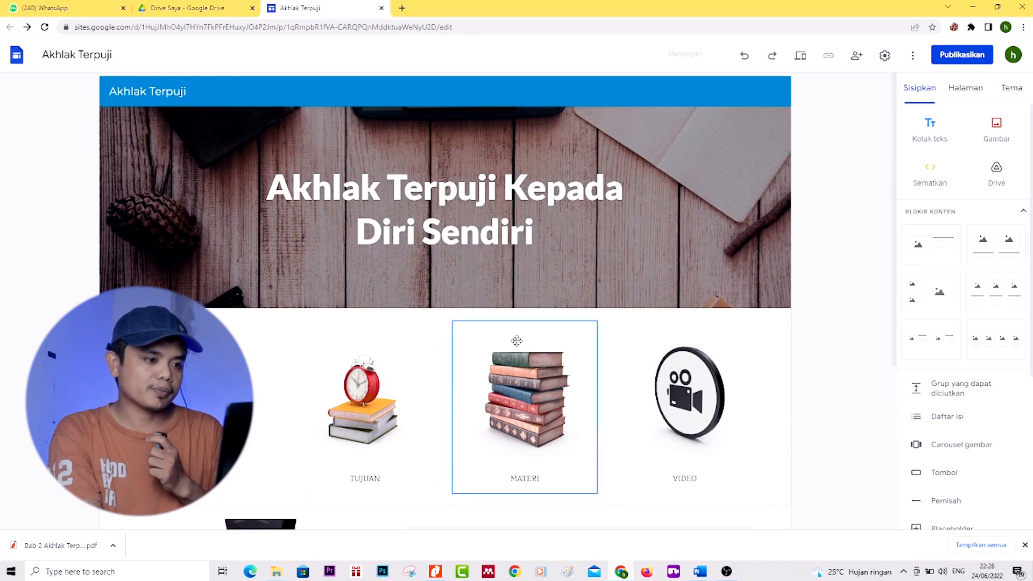
{"action": "scroll", "coordinate": [517, 340], "scroll_direction": "down", "scroll_amount": 2}
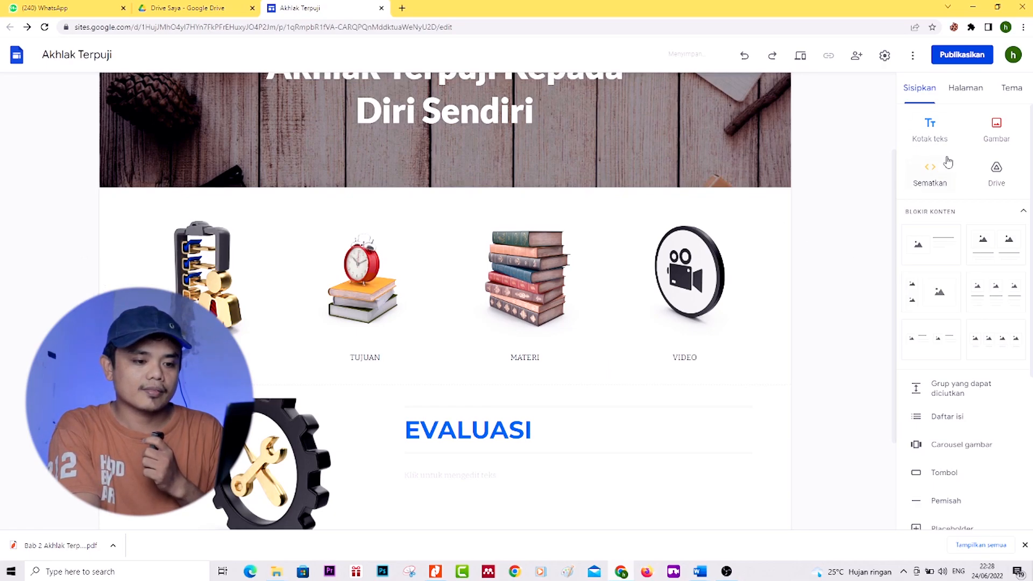
{"action": "left_click", "coordinate": [726, 563]}
{"action": "left_click", "coordinate": [851, 256]}
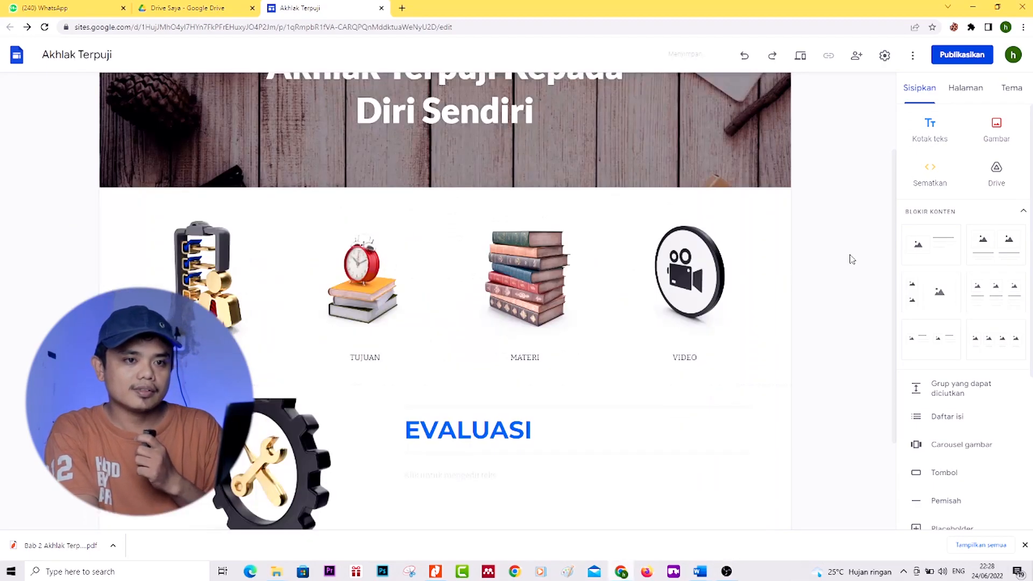
Step: Add a new page named PROFIL to the site
{"action": "scroll", "coordinate": [934, 136], "scroll_direction": "up", "scroll_amount": 5}
{"action": "scroll", "coordinate": [934, 136], "scroll_direction": "right", "scroll_amount": 2}
{"action": "scroll", "coordinate": [934, 136], "scroll_direction": "up", "scroll_amount": 1}
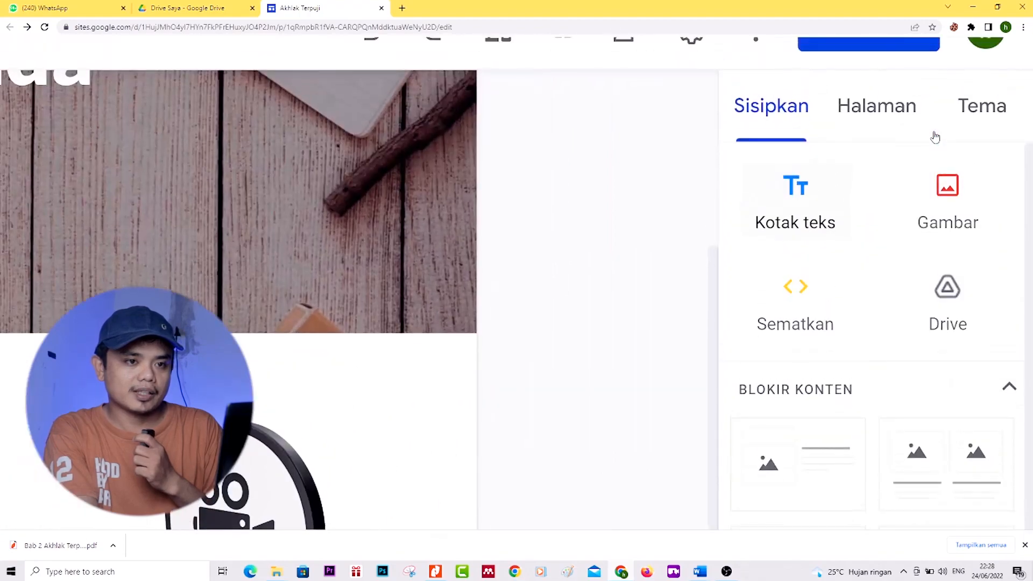
{"action": "left_click", "coordinate": [897, 112]}
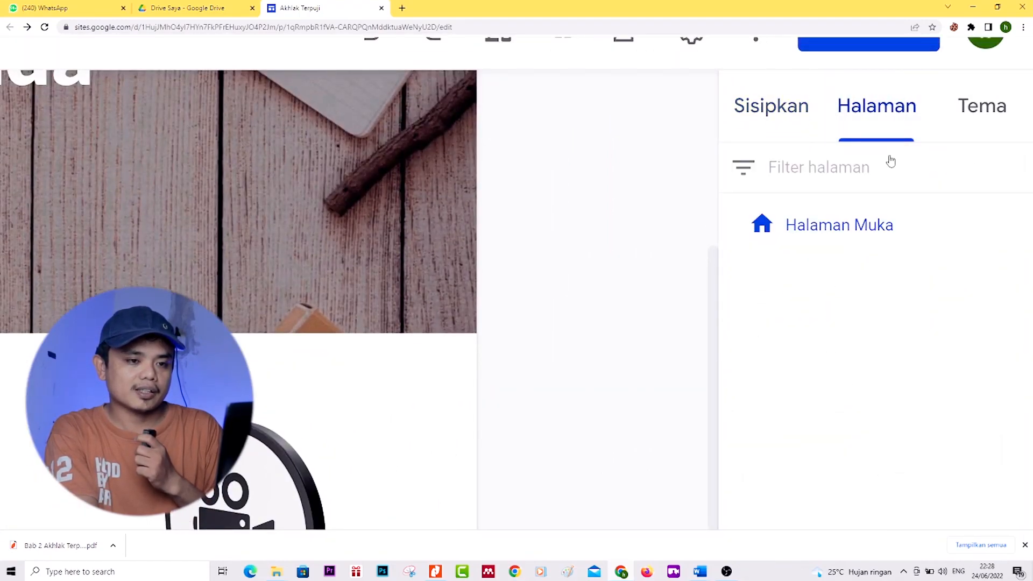
{"action": "scroll", "coordinate": [869, 306], "scroll_direction": "down", "scroll_amount": 1}
{"action": "scroll", "coordinate": [870, 307], "scroll_direction": "down", "scroll_amount": 2}
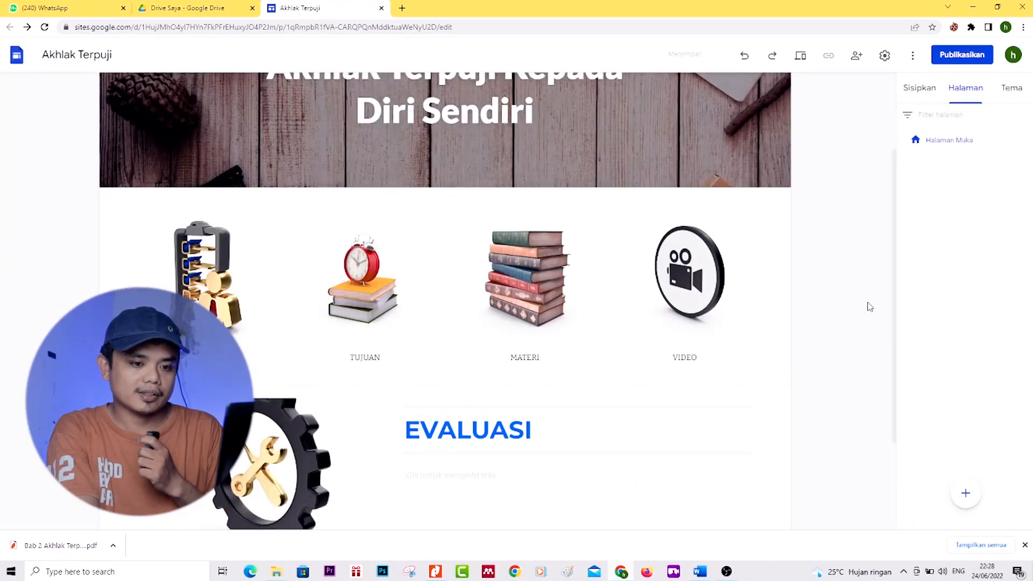
{"action": "mouse_move", "coordinate": [967, 507]}
{"action": "scroll", "coordinate": [923, 510], "scroll_direction": "up", "scroll_amount": 6}
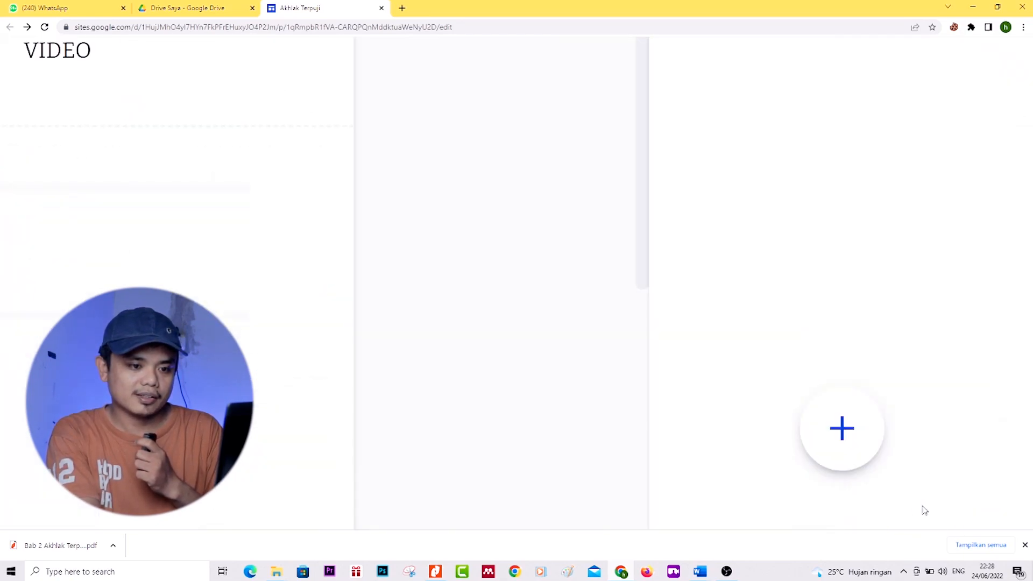
{"action": "mouse_move", "coordinate": [829, 434]}
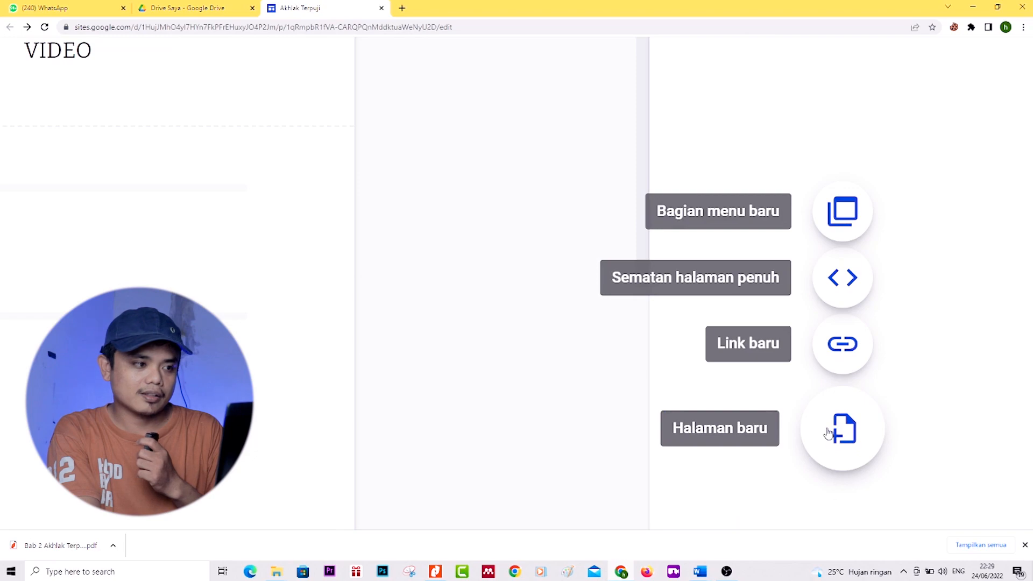
{"action": "left_click", "coordinate": [828, 434]}
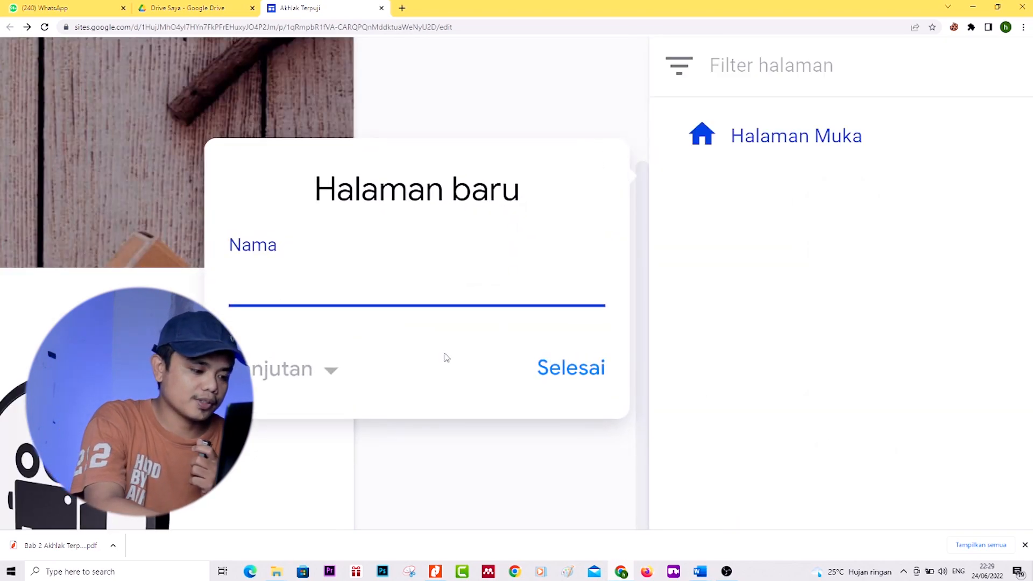
{"action": "type", "text": "PROFIL"}
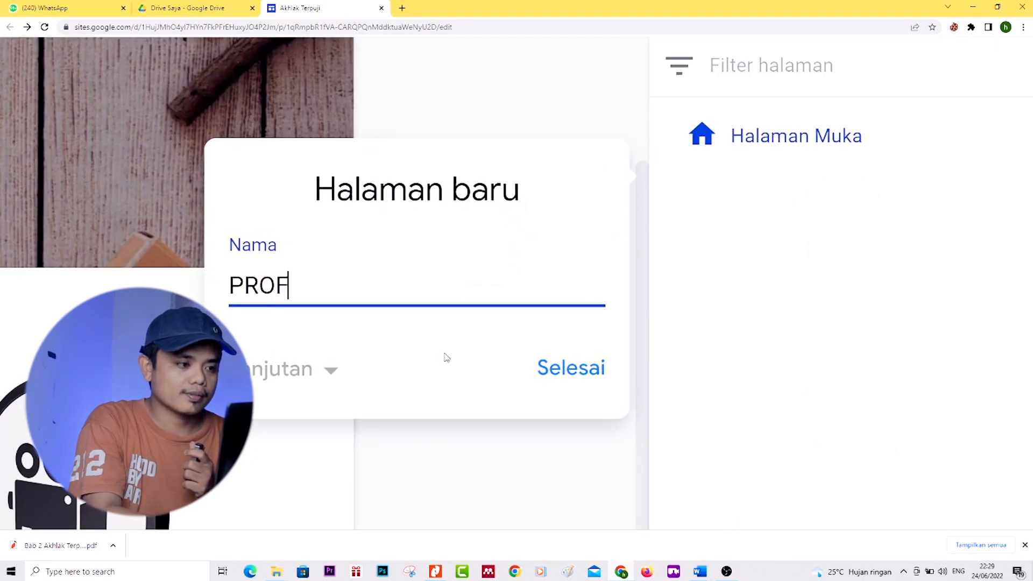
{"action": "left_click", "coordinate": [572, 367]}
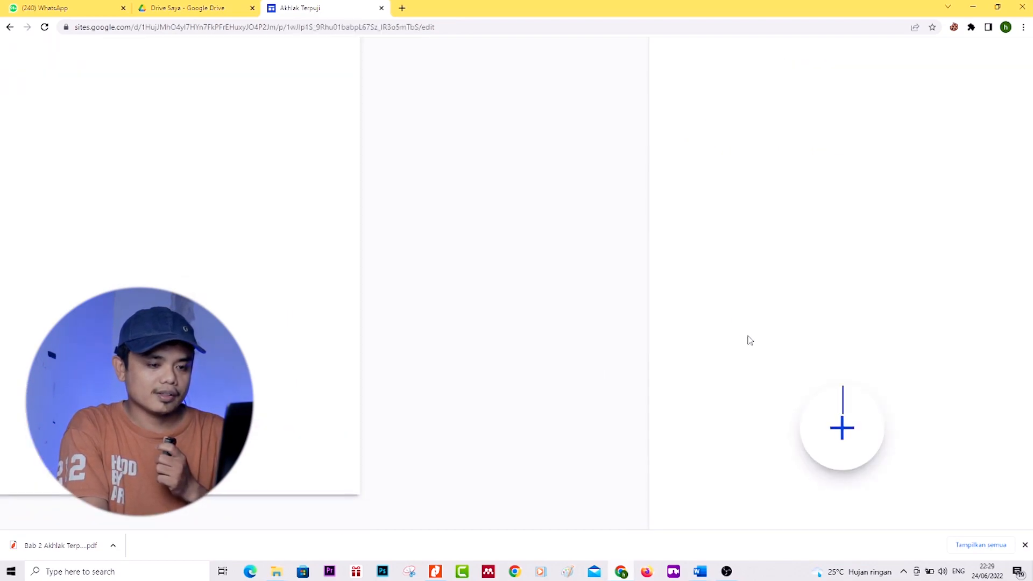
Step: Add a new page named TUJUAN to the site
{"action": "mouse_move", "coordinate": [842, 435]}
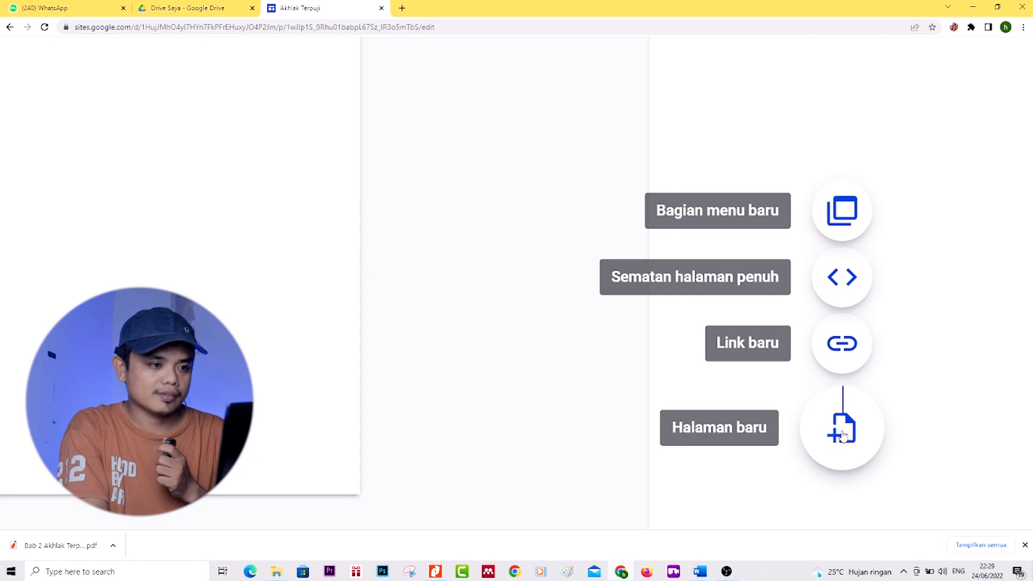
{"action": "left_click", "coordinate": [842, 434]}
{"action": "type", "text": "T"}
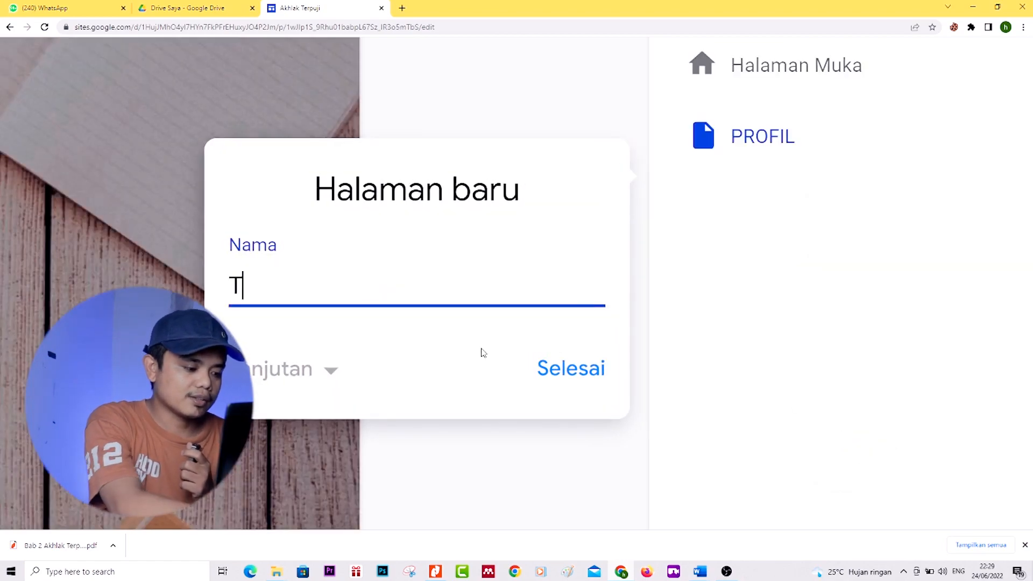
{"action": "type", "text": "UJUAN"}
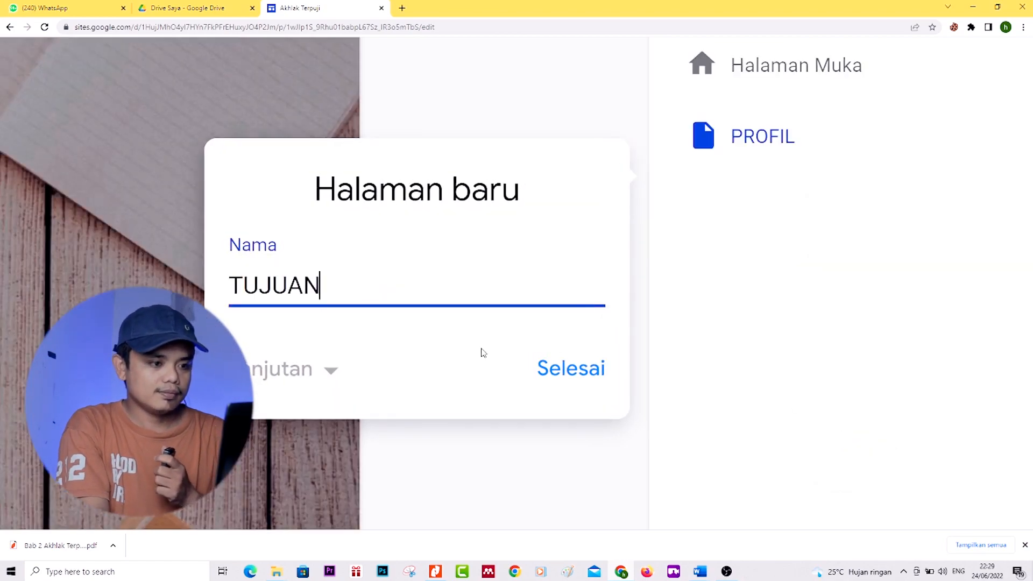
{"action": "left_click", "coordinate": [582, 374]}
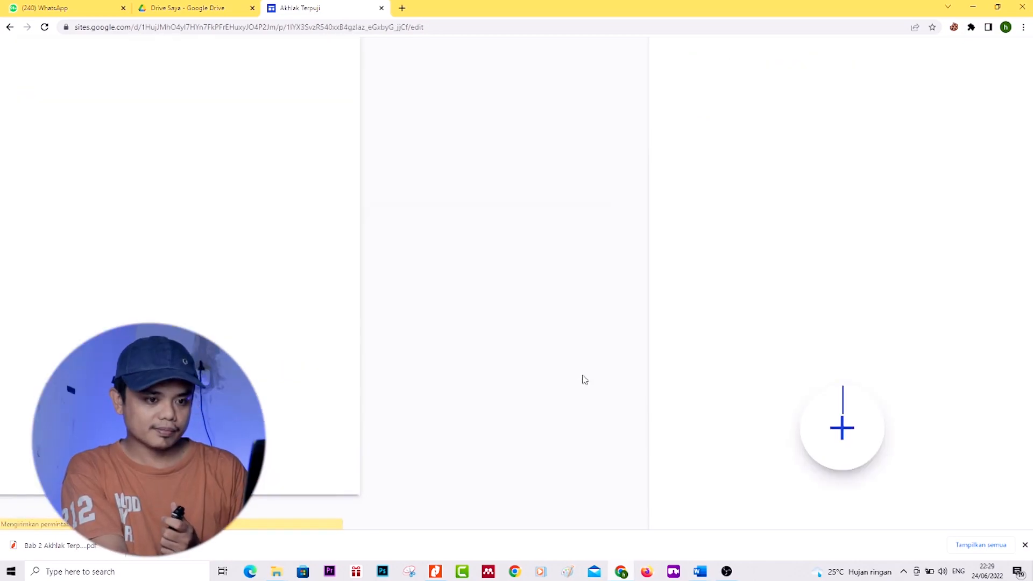
Step: Add a new page named MATERI to the site
{"action": "left_click", "coordinate": [836, 422]}
{"action": "type", "text": "MA"}
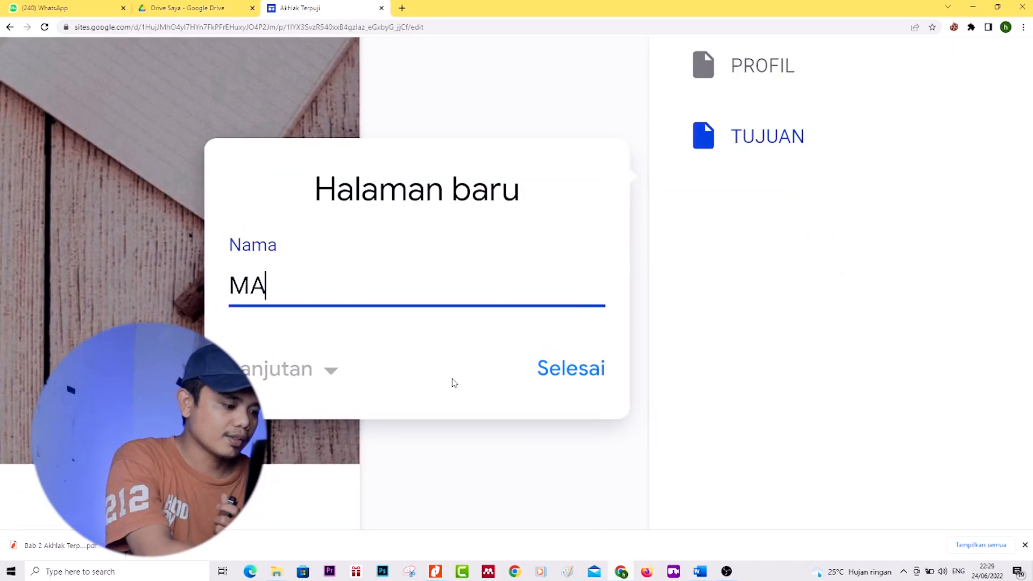
{"action": "type", "text": "TERI"}
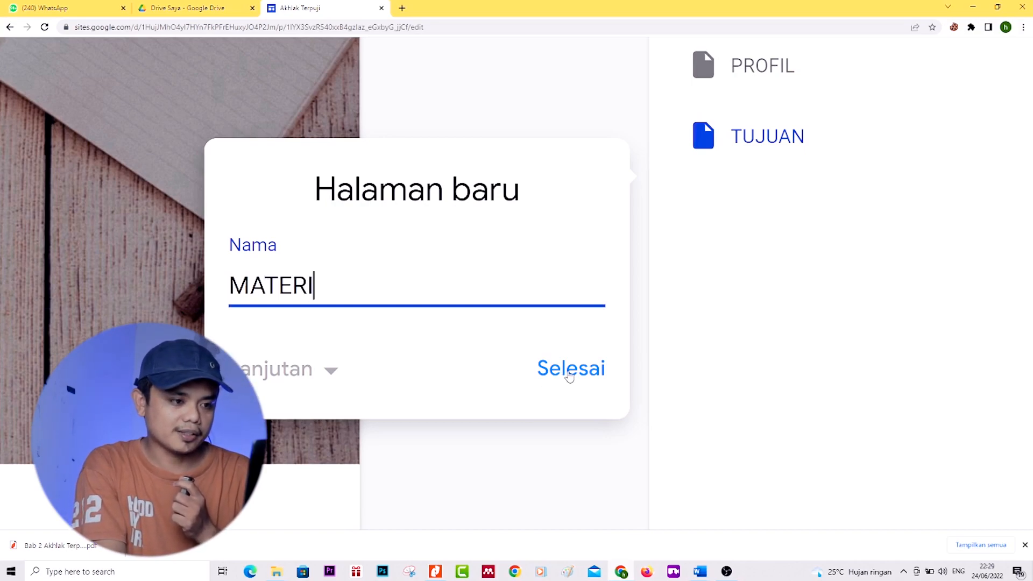
{"action": "left_click", "coordinate": [570, 375]}
Step: Add a new page named VIDEO to the site
{"action": "mouse_move", "coordinate": [829, 414]}
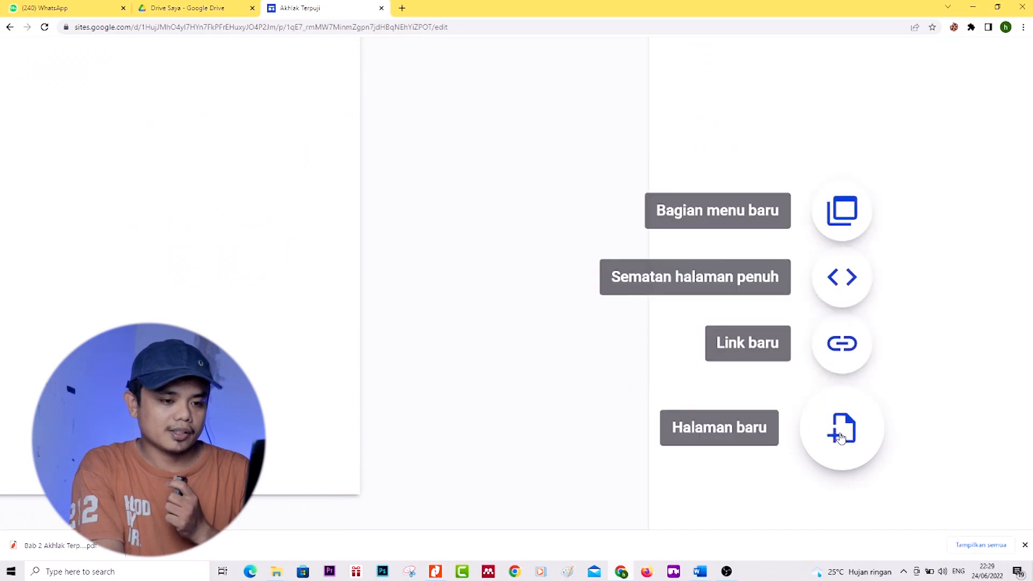
{"action": "left_click", "coordinate": [842, 426]}
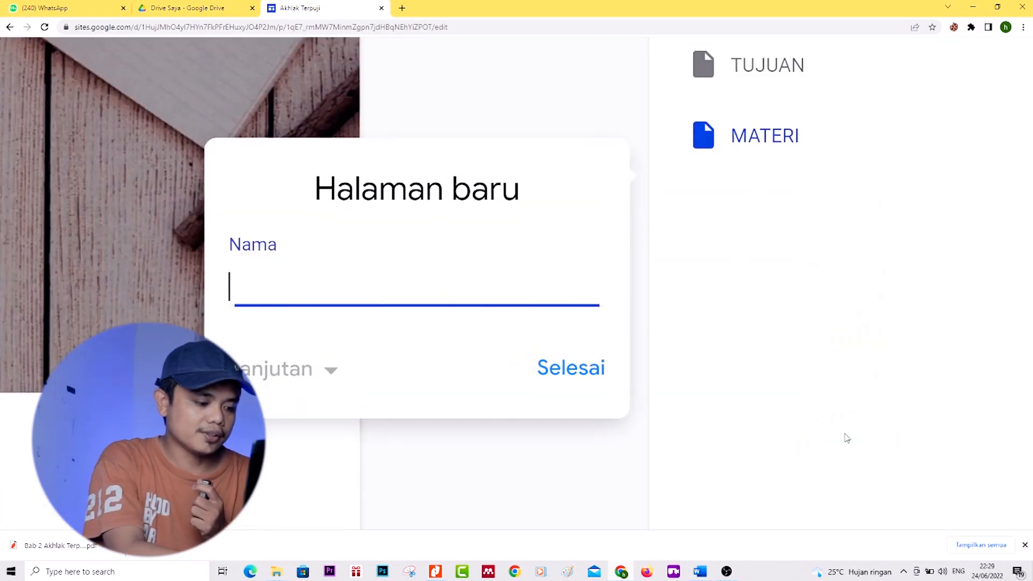
{"action": "type", "text": "VIDEO"}
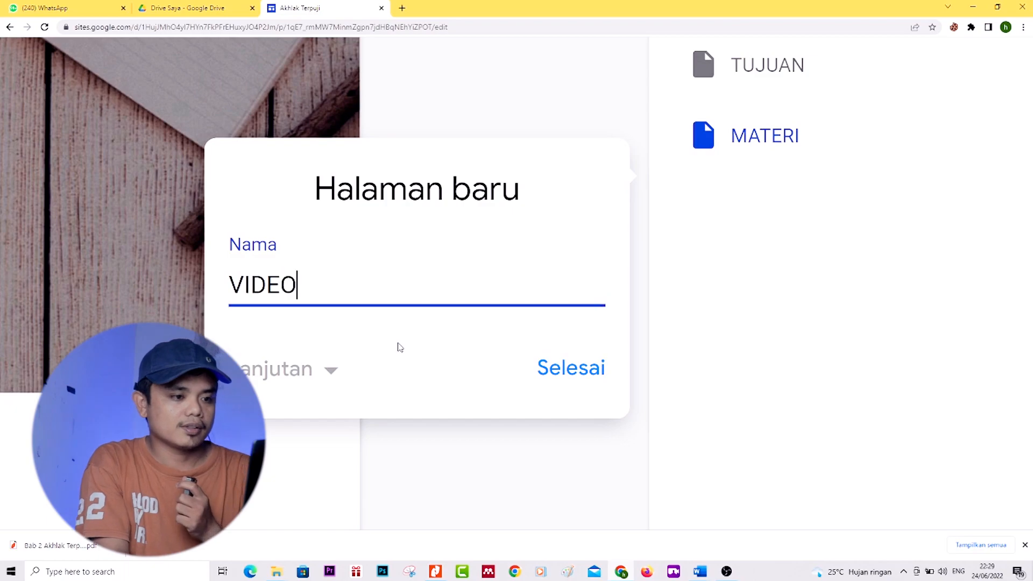
{"action": "left_click", "coordinate": [565, 379]}
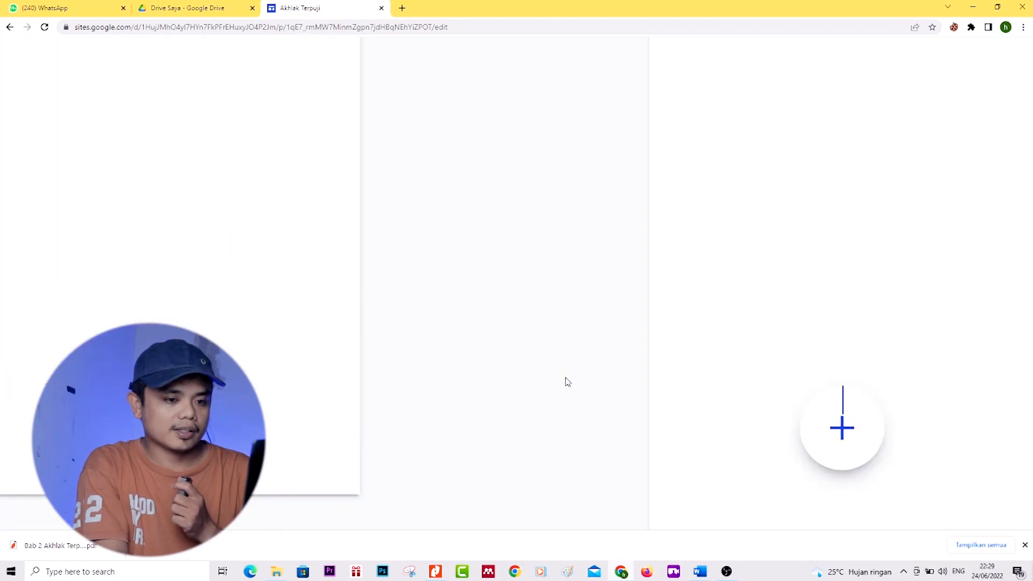
Step: Add a new page named EVALUASI to the site
{"action": "left_click", "coordinate": [833, 449]}
{"action": "type", "text": "EVAL"}
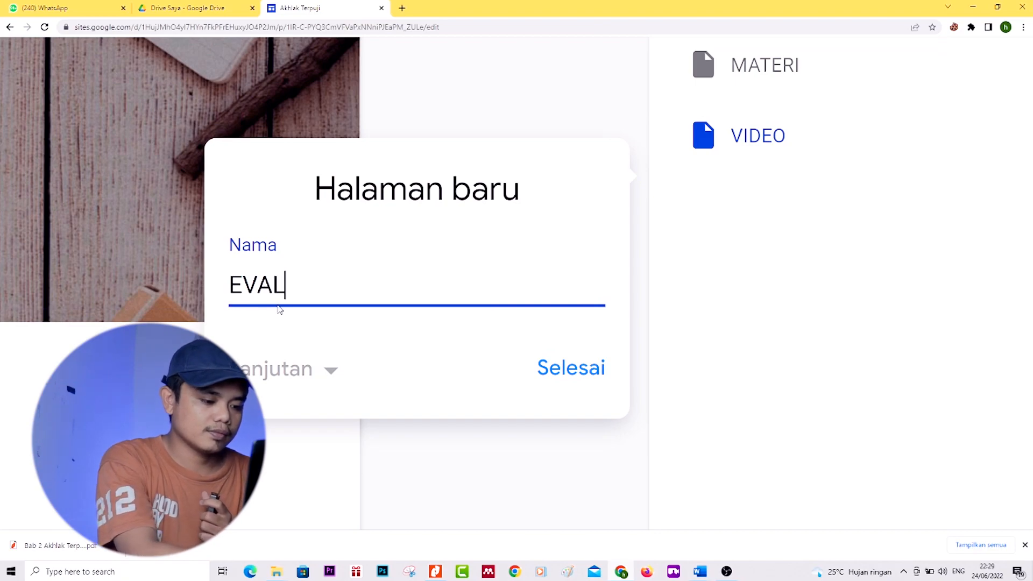
{"action": "type", "text": "UASU"}
{"action": "key", "text": "BackSpace"}
{"action": "type", "text": "I"}
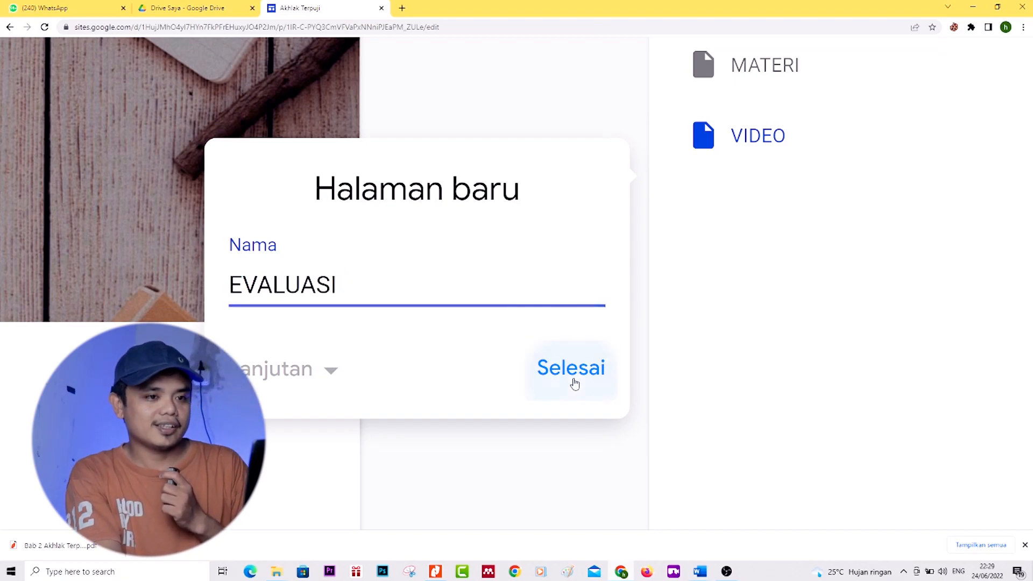
{"action": "left_click", "coordinate": [569, 379]}
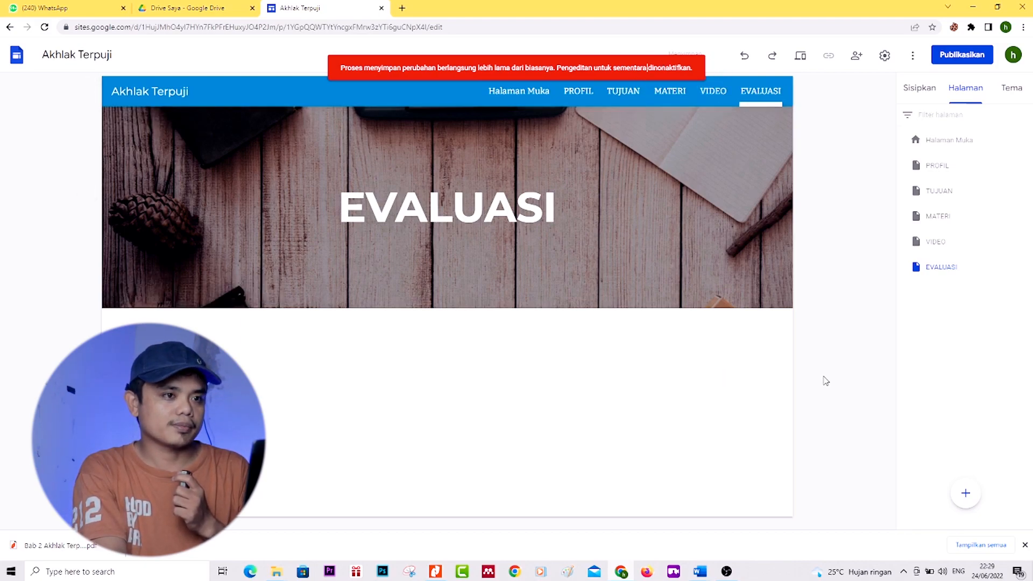
Step: Reload the site editor, dismiss the custom theme promotion and check the home page's image placeholders
{"action": "left_click", "coordinate": [651, 27]}
{"action": "key", "text": "Return"}
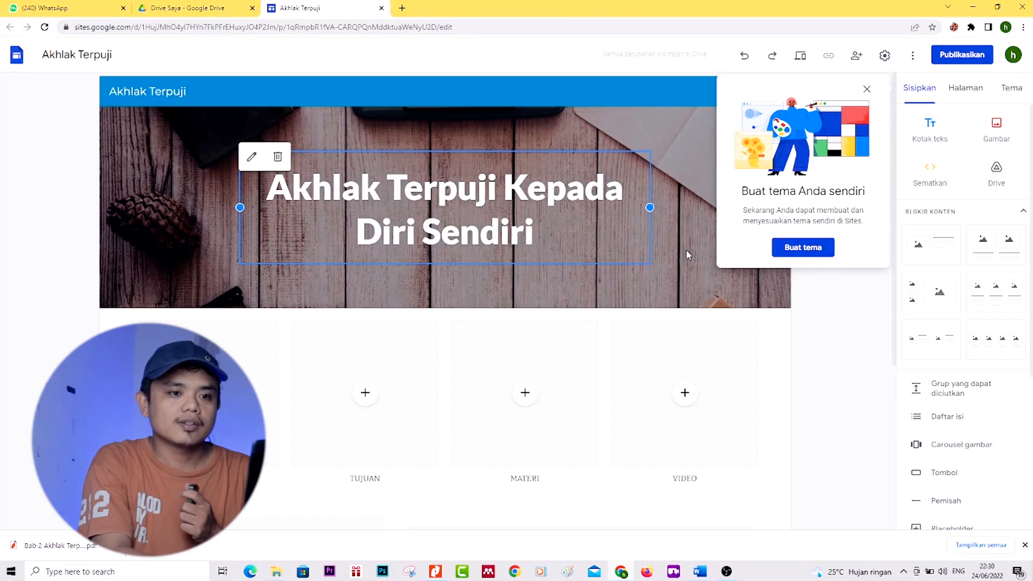
{"action": "left_click", "coordinate": [867, 90]}
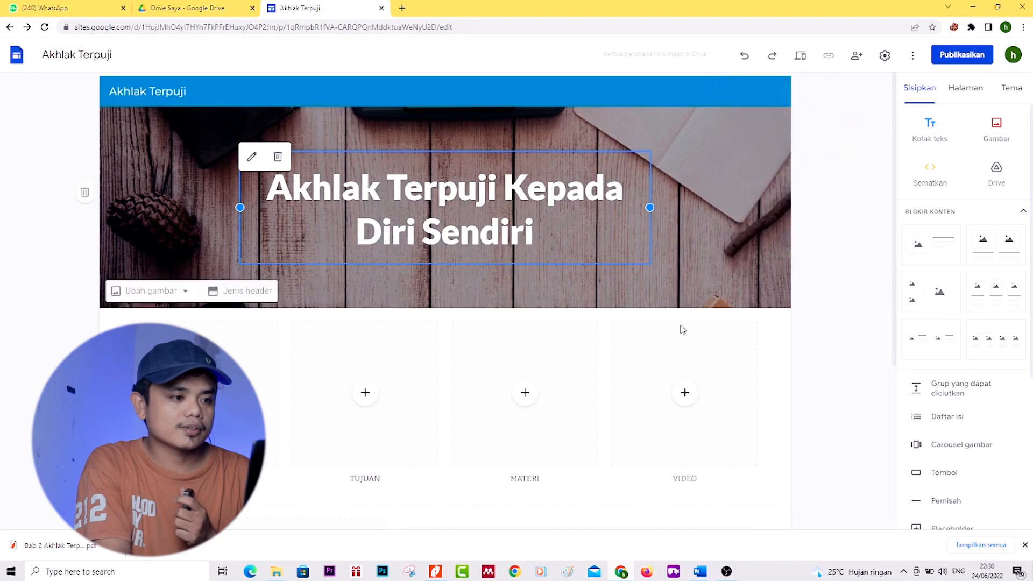
{"action": "scroll", "coordinate": [680, 328], "scroll_direction": "down", "scroll_amount": 5}
{"action": "scroll", "coordinate": [680, 325], "scroll_direction": "up", "scroll_amount": 2}
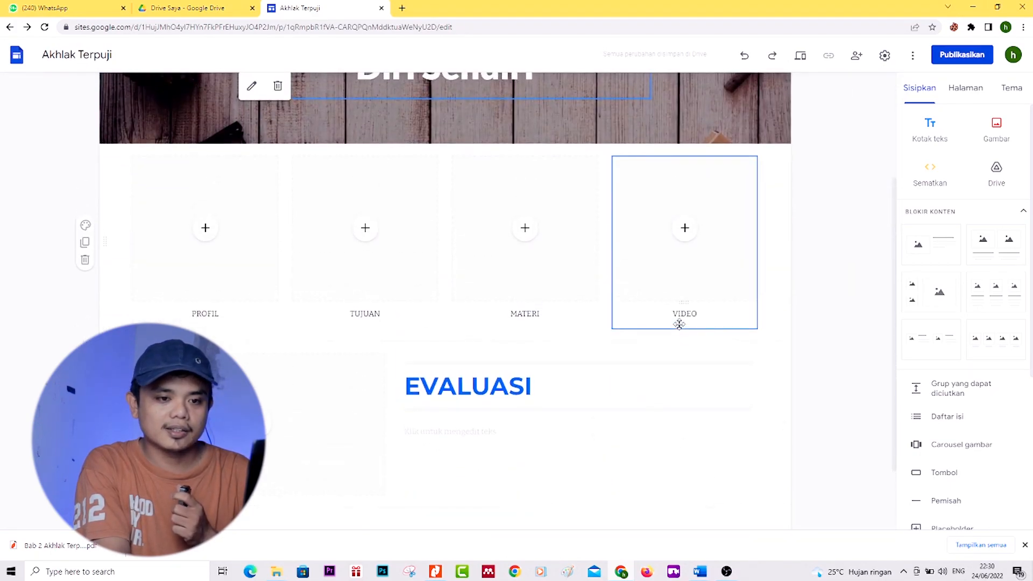
{"action": "scroll", "coordinate": [678, 324], "scroll_direction": "up", "scroll_amount": 3}
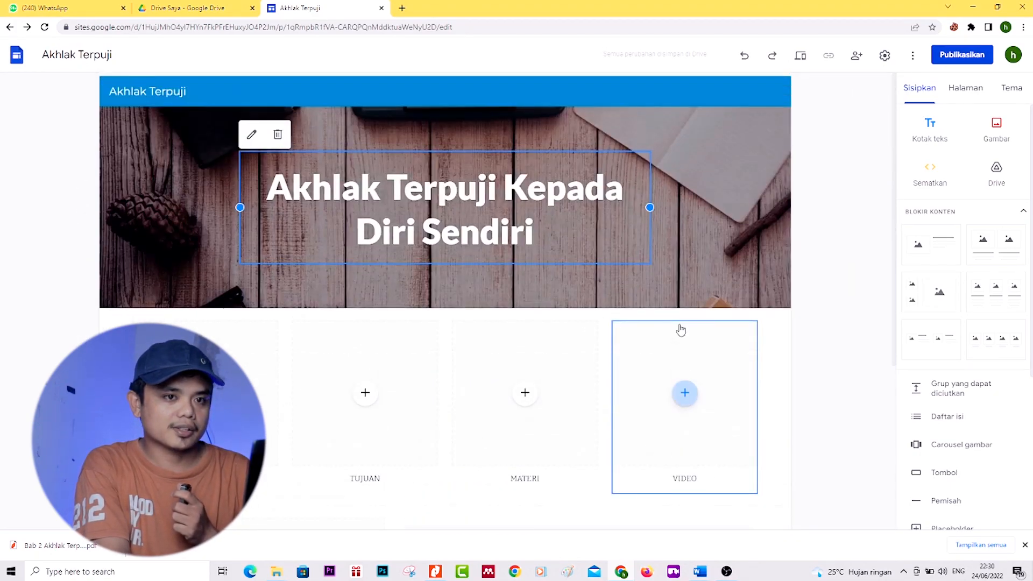
{"action": "scroll", "coordinate": [681, 329], "scroll_direction": "down", "scroll_amount": 1}
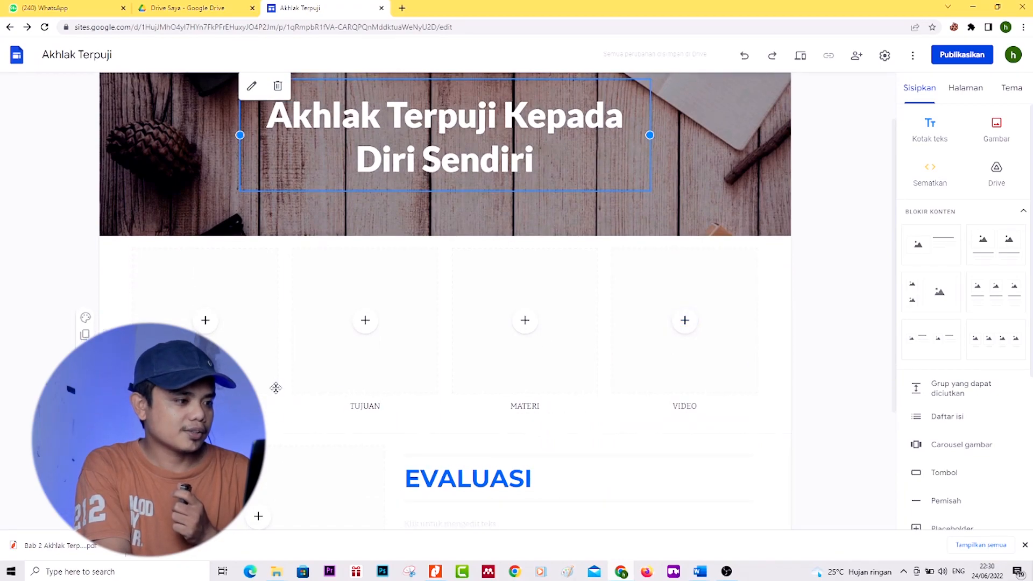
Step: Upload the image "Customer Service Check List.H03.2k (1)" from the Music folder into the PROFIL placeholder
{"action": "left_click", "coordinate": [208, 328]}
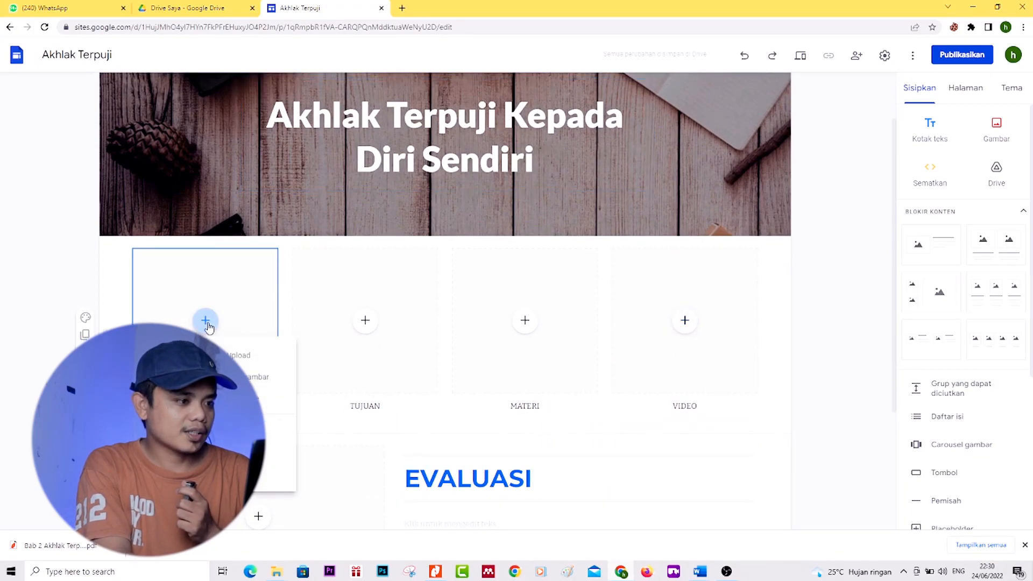
{"action": "left_click", "coordinate": [253, 355]}
{"action": "double_click", "coordinate": [366, 163]}
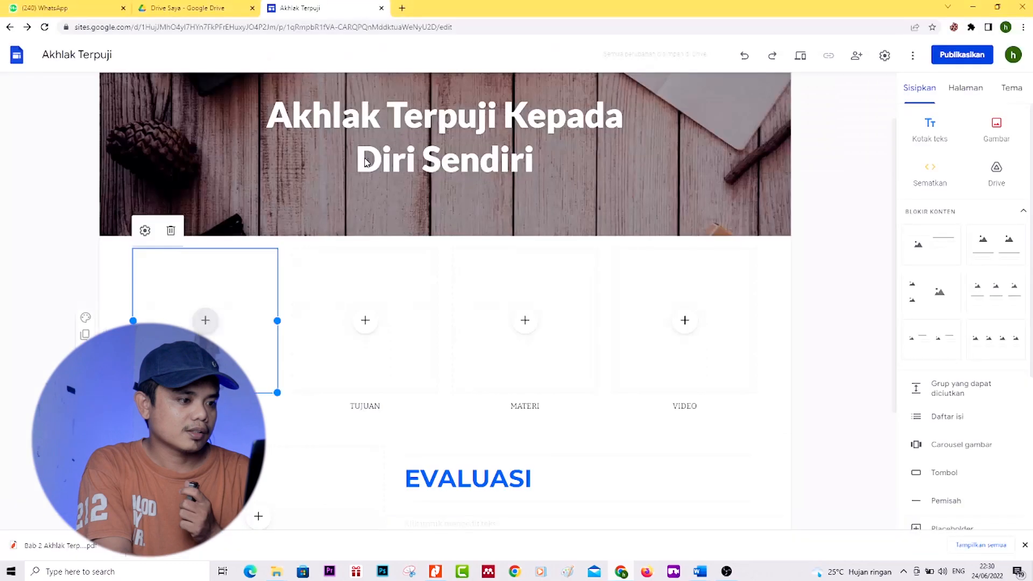
Step: Upload the image "Books and Alarm Clock.H03.2k" from the Music folder into the TUJUAN placeholder
{"action": "left_click", "coordinate": [365, 321]}
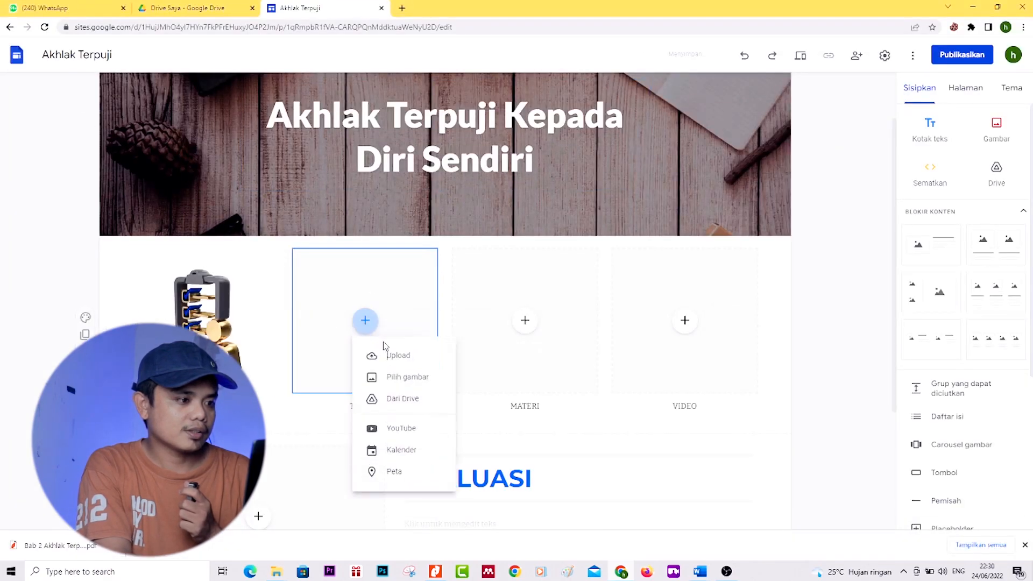
{"action": "left_click", "coordinate": [386, 363]}
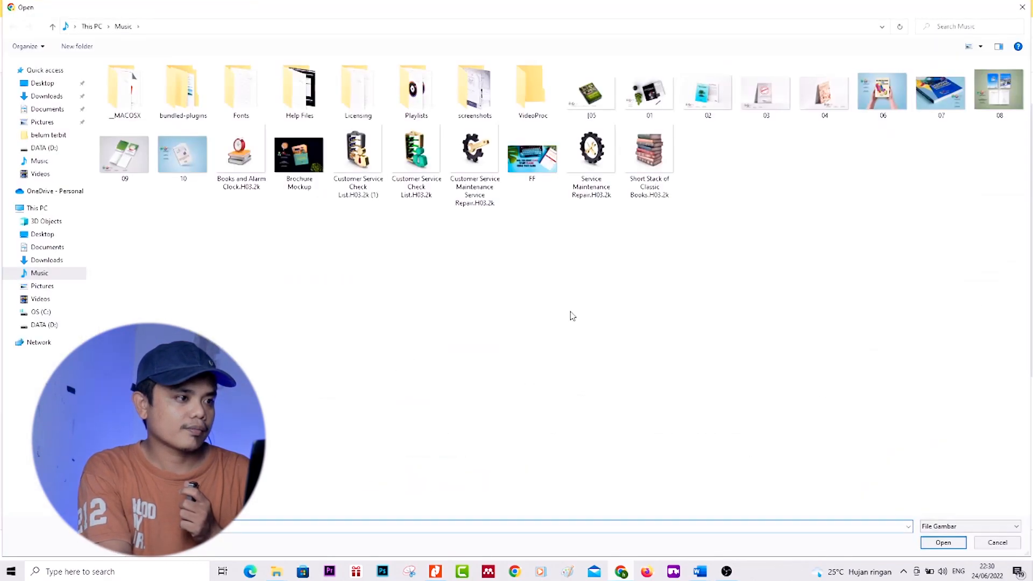
{"action": "double_click", "coordinate": [242, 150]}
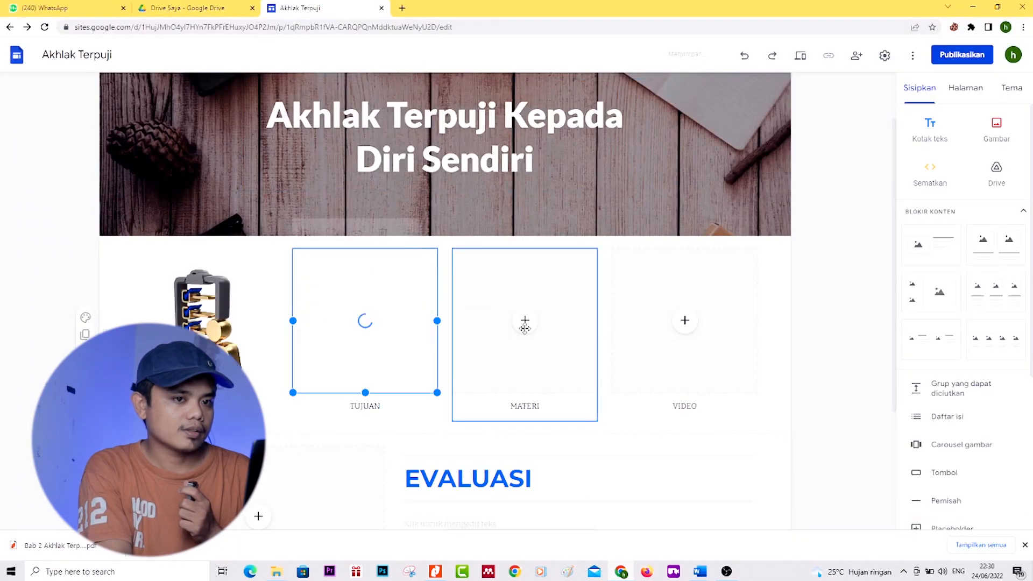
Step: Upload the image "Short Stack of Classic Books.H03.2k" from the Music folder into the MATERI placeholder
{"action": "left_click", "coordinate": [525, 321]}
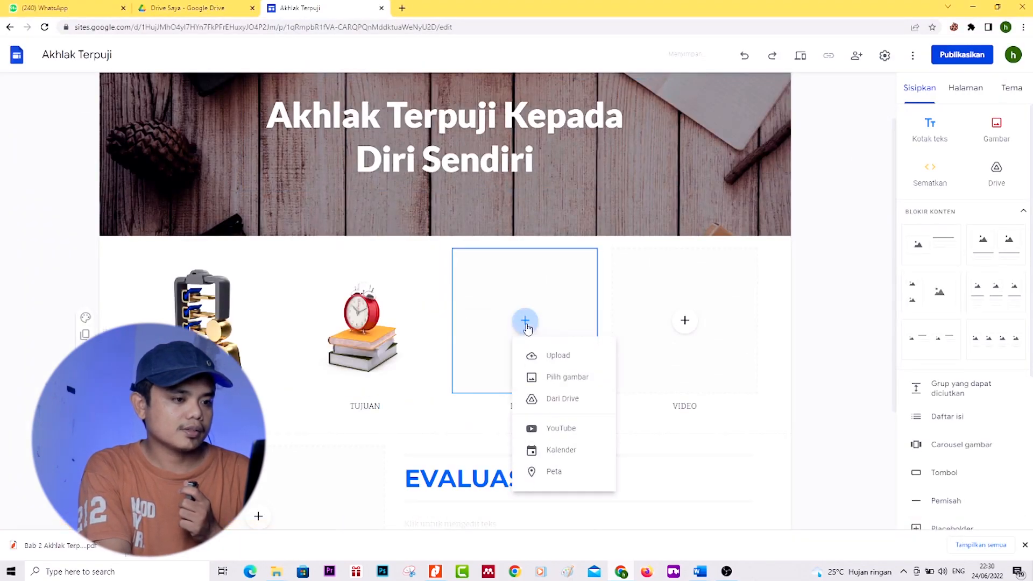
{"action": "left_click", "coordinate": [554, 353]}
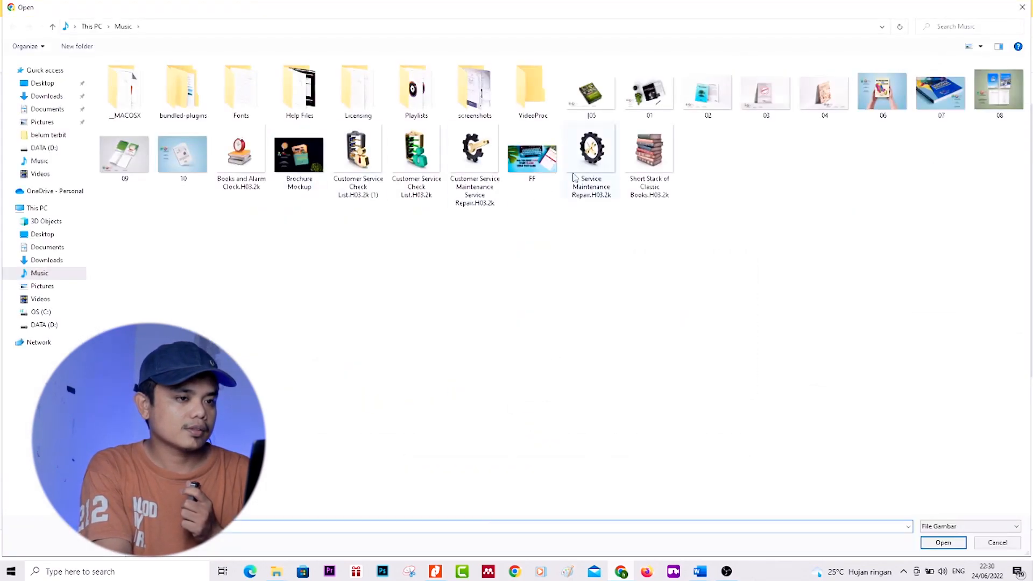
{"action": "double_click", "coordinate": [633, 164]}
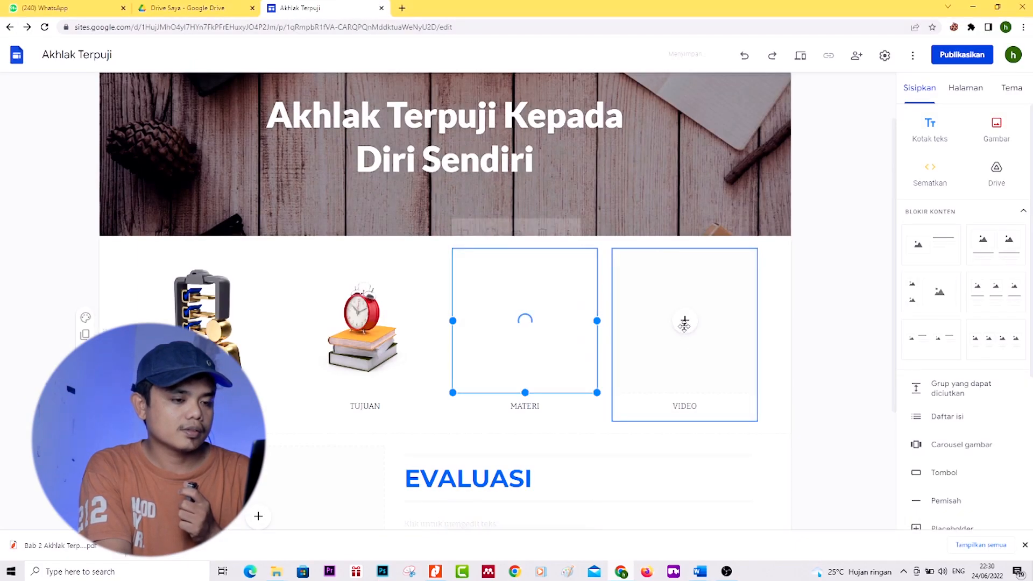
Step: Upload the image "Icon Video Camera.H03.2k" from the Downloads folder into the VIDEO placeholder
{"action": "left_click", "coordinate": [683, 329]}
{"action": "left_click", "coordinate": [703, 355]}
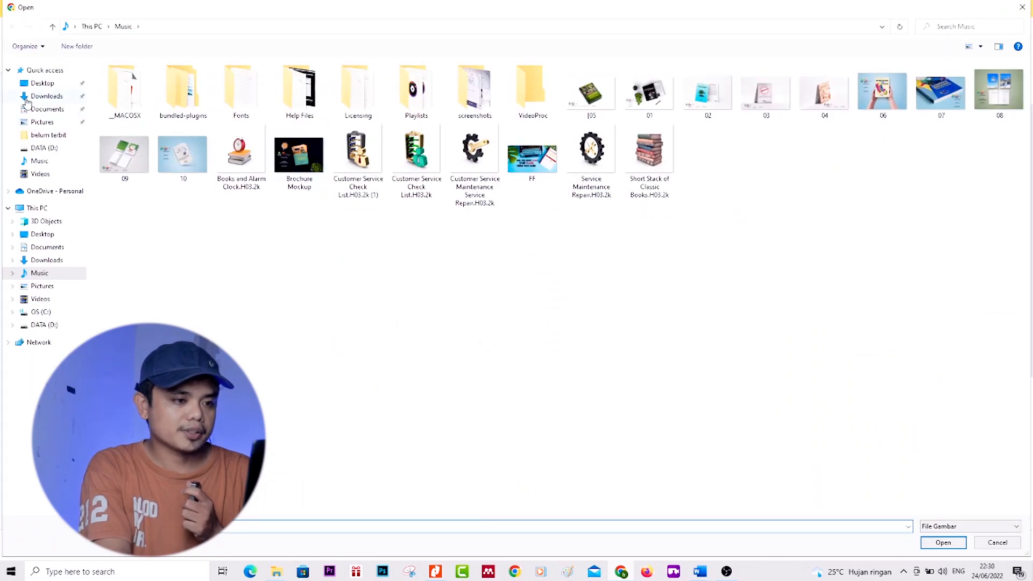
{"action": "left_click", "coordinate": [23, 100]}
{"action": "scroll", "coordinate": [414, 298], "scroll_direction": "down", "scroll_amount": 10}
{"action": "scroll", "coordinate": [414, 297], "scroll_direction": "down", "scroll_amount": 10}
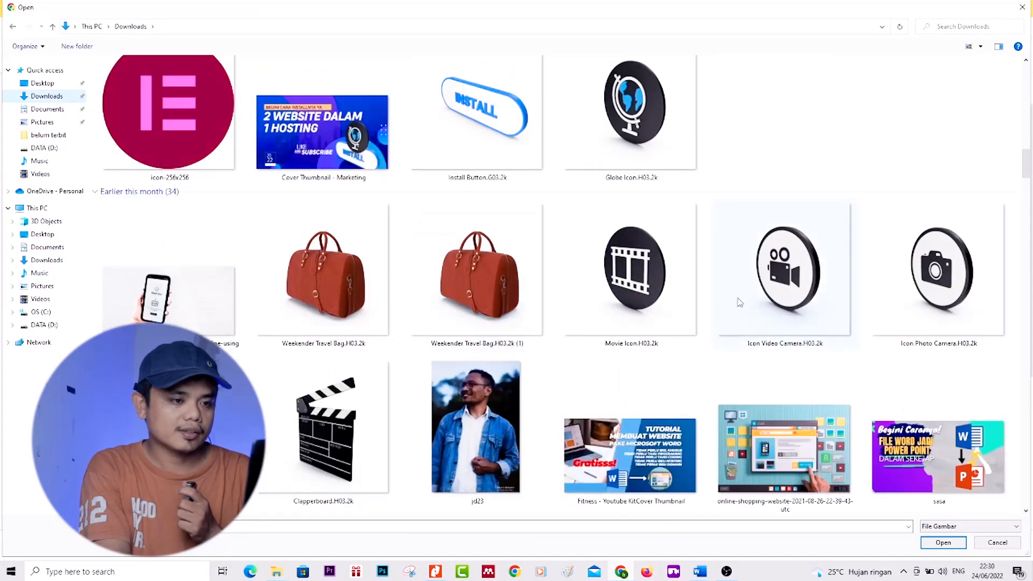
{"action": "double_click", "coordinate": [786, 270]}
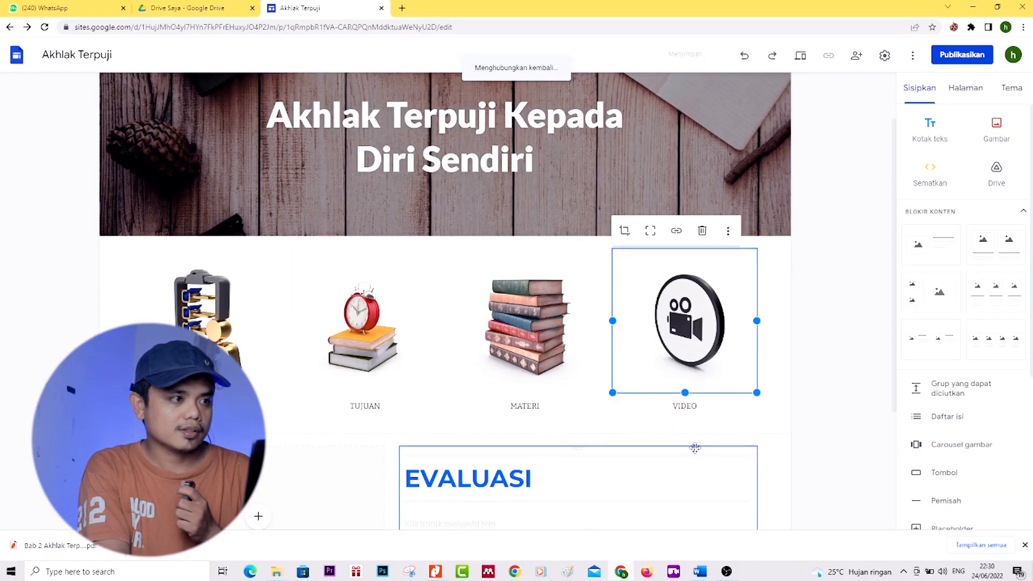
Step: Upload the image "Service Maintenance Repair.H03.2k" from the Music folder into the placeholder beside the EVALUASI heading
{"action": "scroll", "coordinate": [788, 436], "scroll_direction": "down", "scroll_amount": 3}
{"action": "left_click", "coordinate": [258, 357]}
{"action": "left_click", "coordinate": [289, 383]}
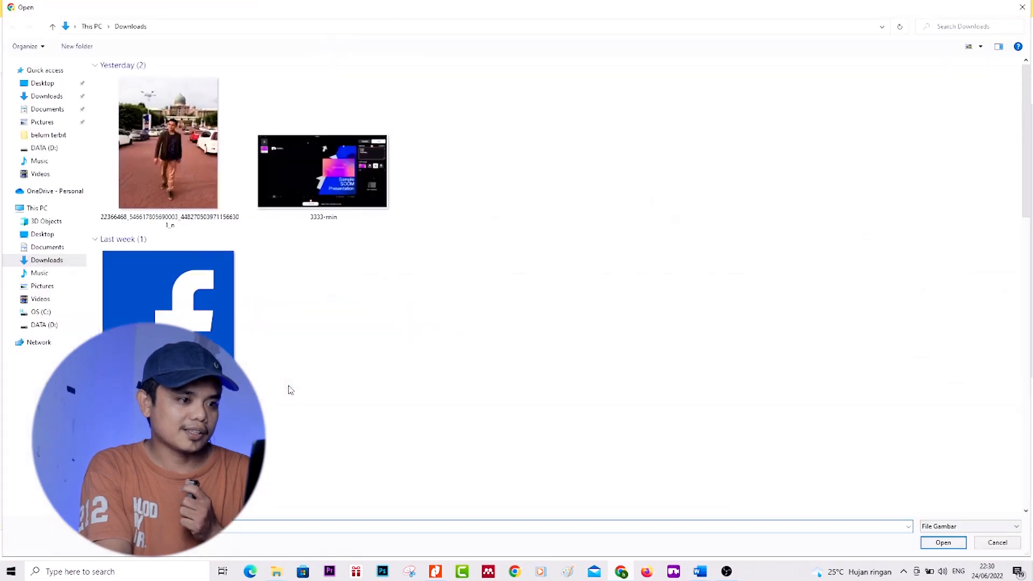
{"action": "left_click", "coordinate": [46, 274]}
{"action": "double_click", "coordinate": [601, 155]}
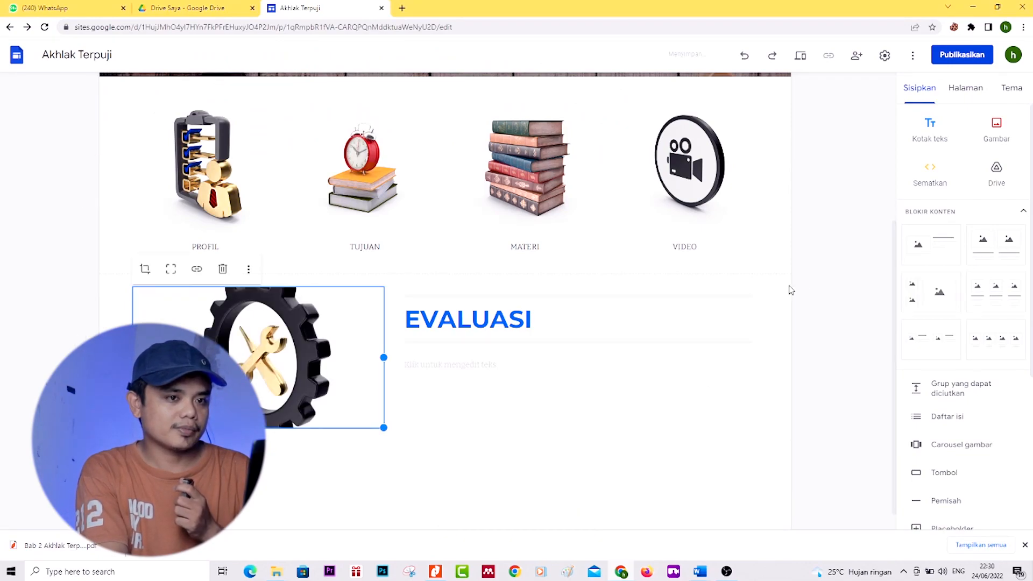
Step: Add a new page named PROFIL to the site
{"action": "left_click", "coordinate": [971, 92]}
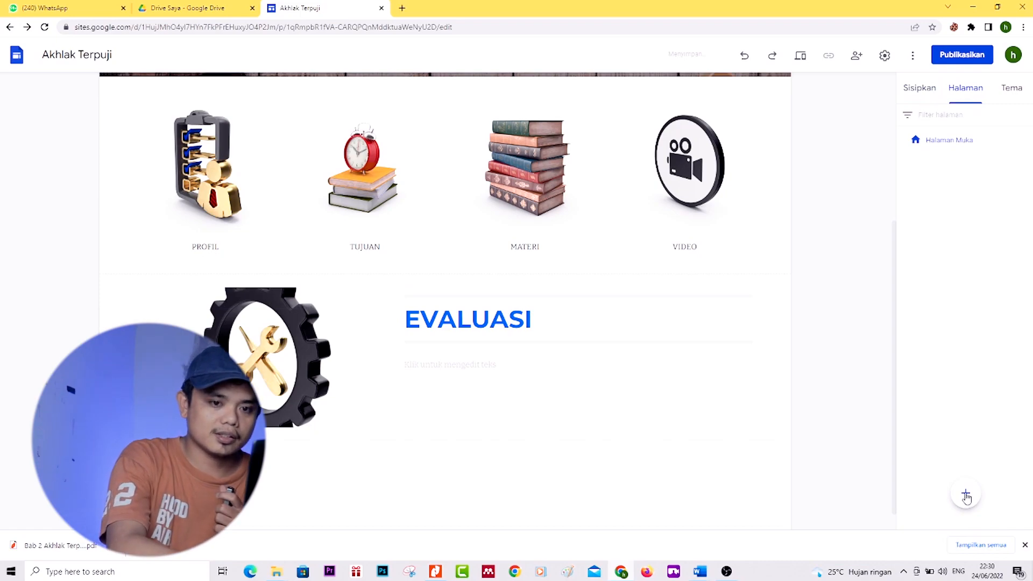
{"action": "mouse_move", "coordinate": [966, 497]}
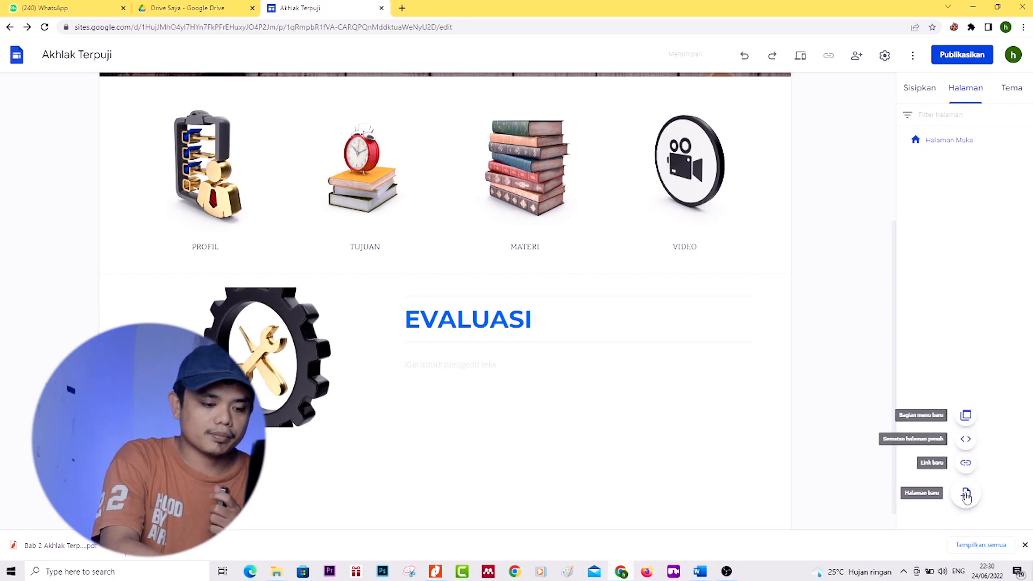
{"action": "left_click", "coordinate": [966, 495]}
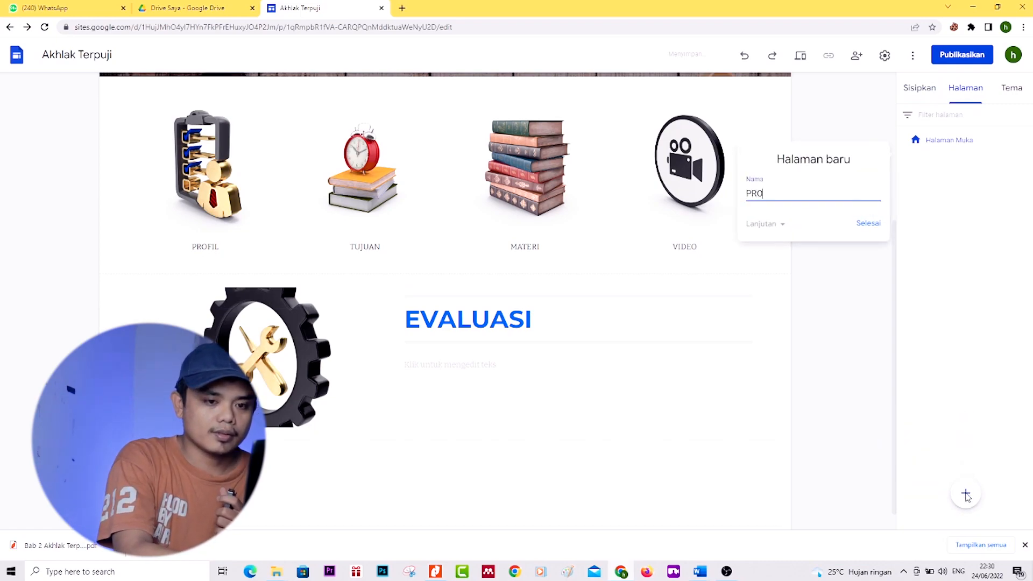
{"action": "left_click", "coordinate": [867, 224]}
Step: Add a new page named TUJUAN to the site
{"action": "mouse_move", "coordinate": [967, 500]}
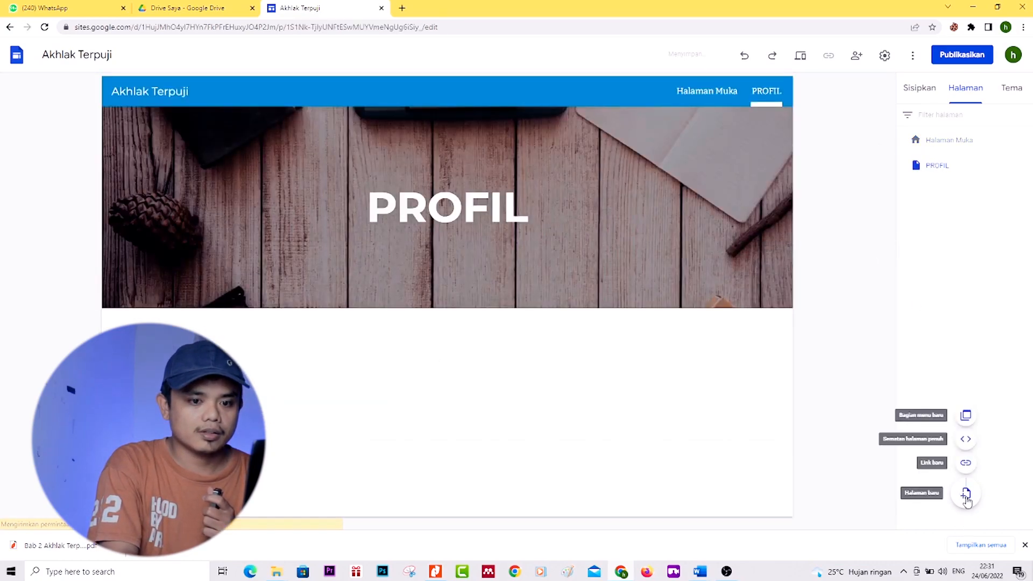
{"action": "left_click", "coordinate": [966, 495]}
{"action": "type", "text": "TUJUAN"}
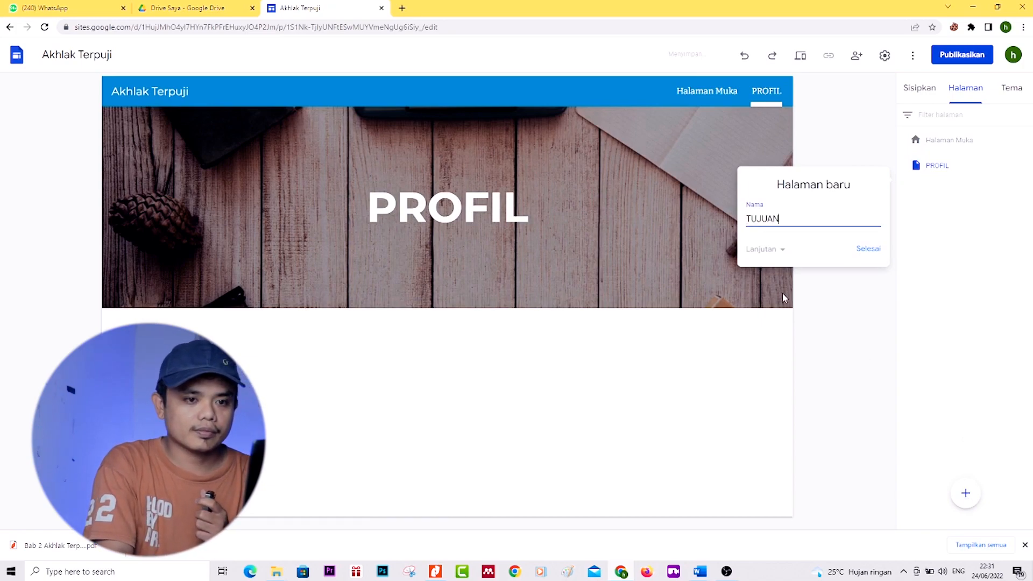
{"action": "left_click", "coordinate": [866, 255]}
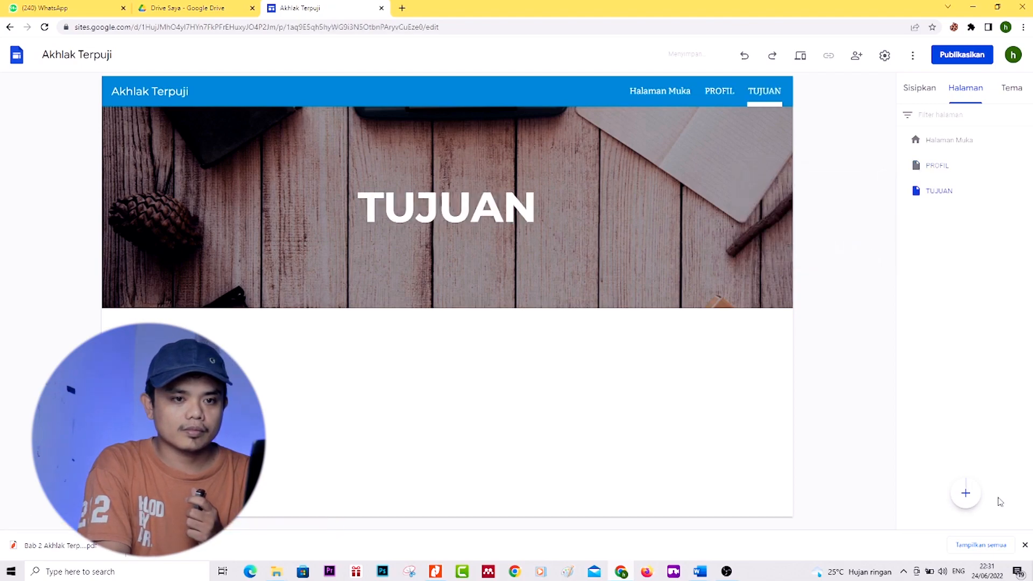
Step: Add two new pages named MATERI and VIDEO to the site
{"action": "left_click", "coordinate": [970, 499]}
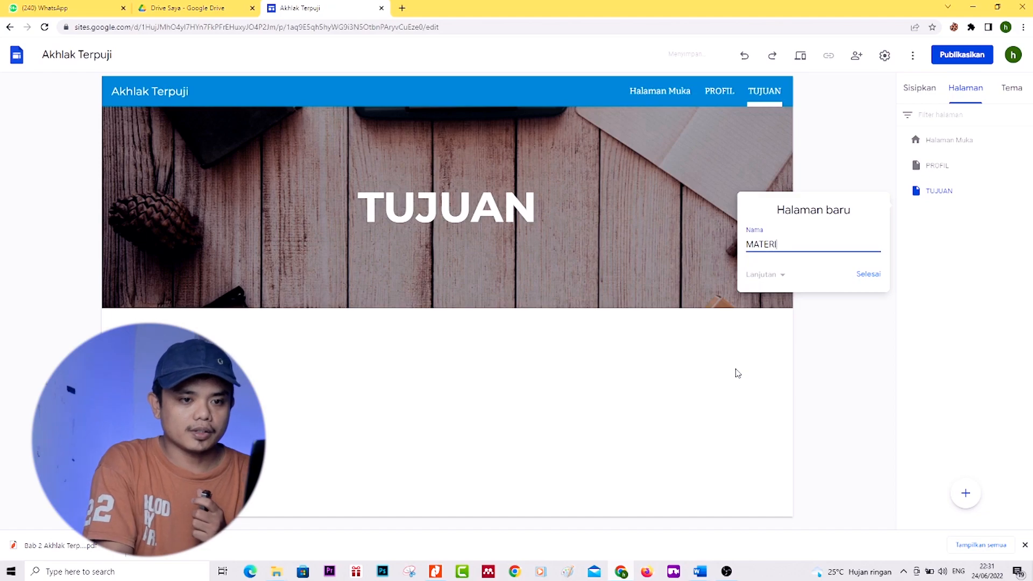
{"action": "left_click", "coordinate": [869, 274]}
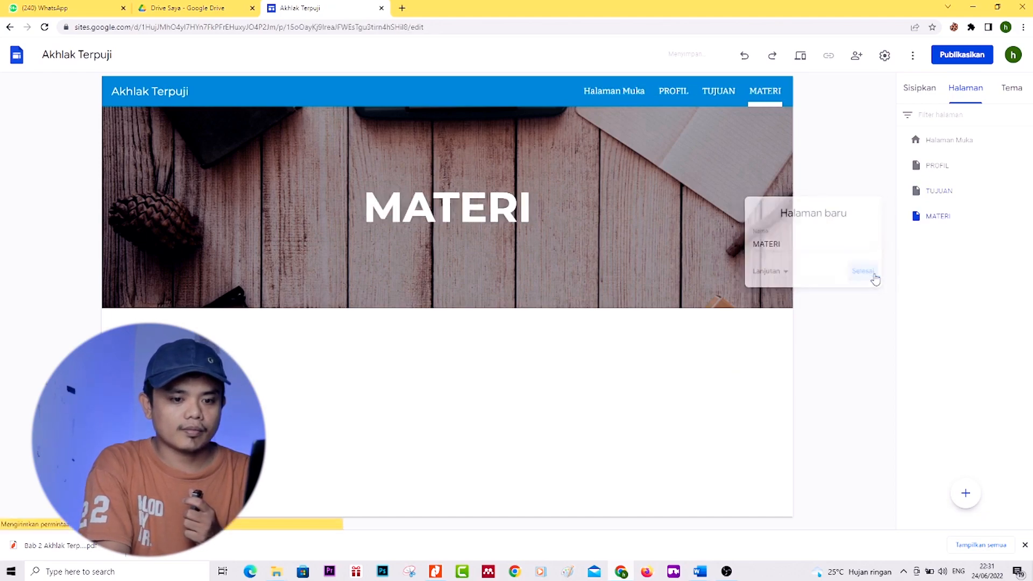
{"action": "left_click", "coordinate": [966, 502]}
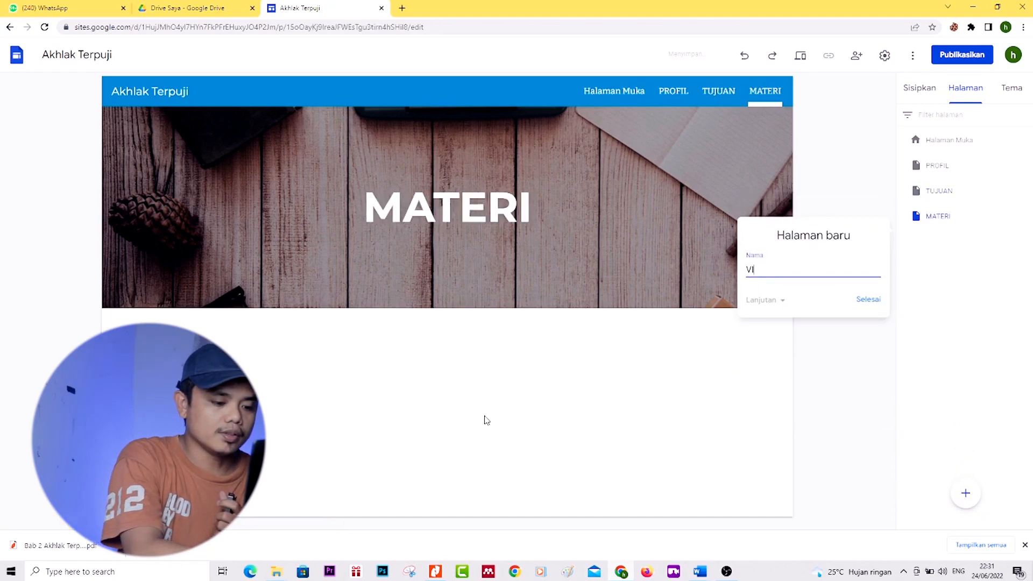
{"action": "type", "text": "VIDEO"}
{"action": "left_click", "coordinate": [868, 299]}
Step: Add a new page named EVALUASI to the site
{"action": "left_click", "coordinate": [966, 495]}
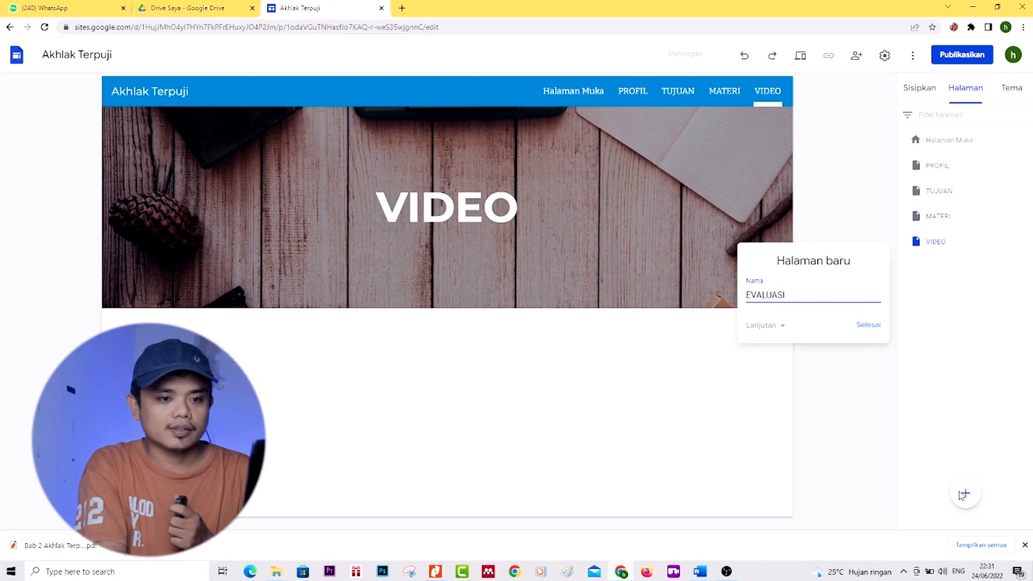
{"action": "left_click", "coordinate": [868, 325]}
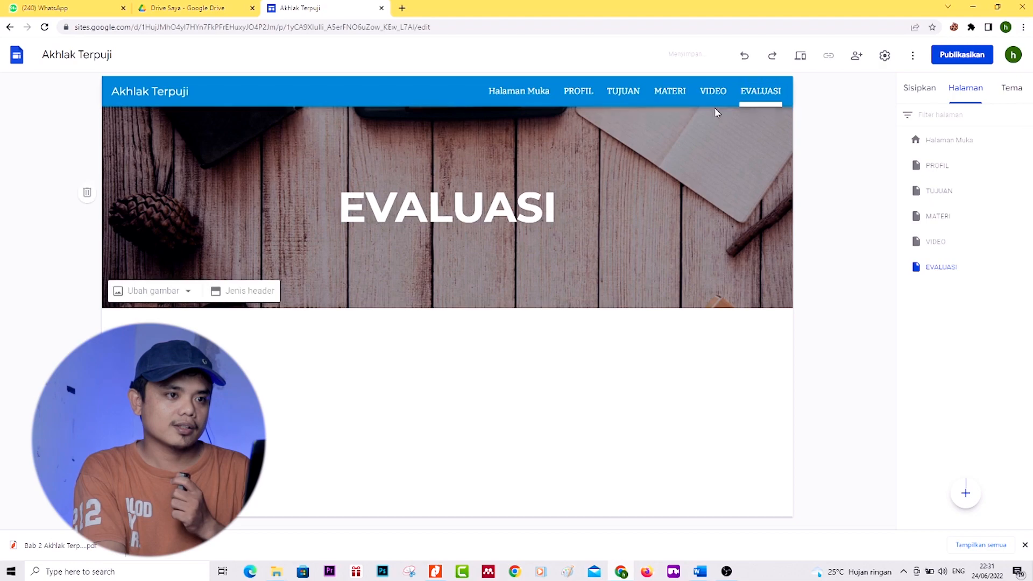
Step: Open the home page and look over its captioned images and the EVALUASI section
{"action": "left_click", "coordinate": [526, 92]}
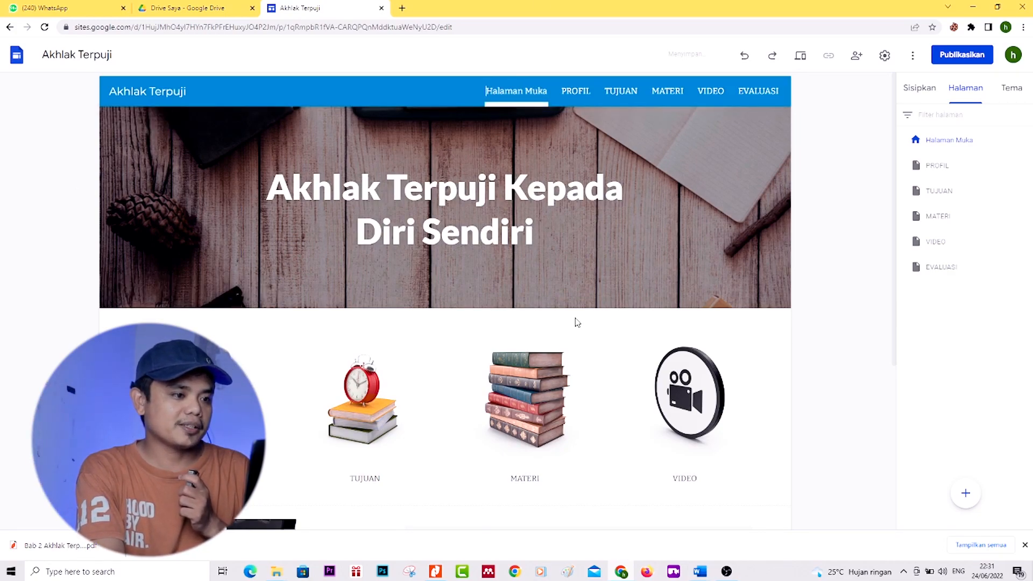
{"action": "scroll", "coordinate": [577, 322], "scroll_direction": "down", "scroll_amount": 5}
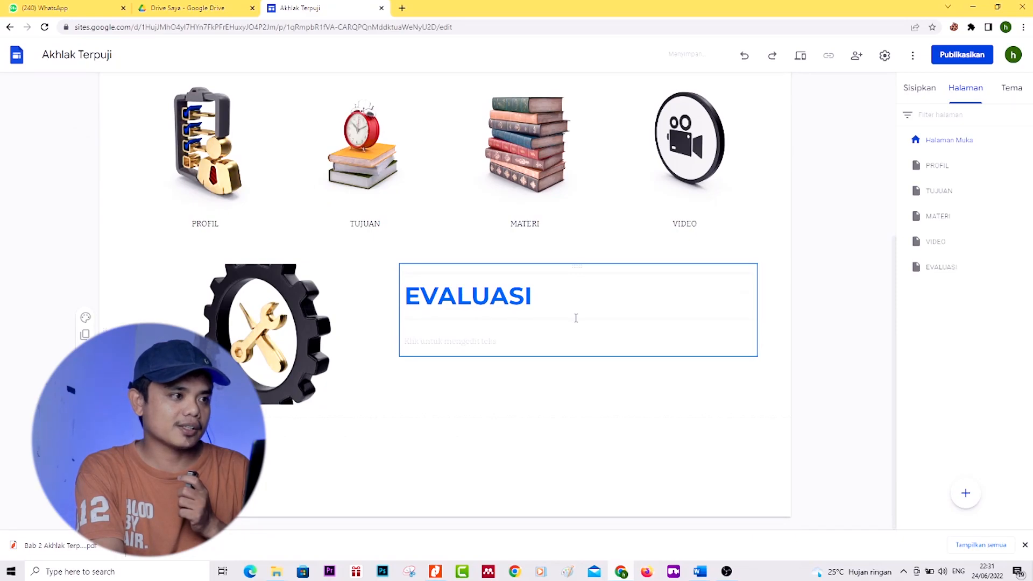
{"action": "scroll", "coordinate": [576, 318], "scroll_direction": "up", "scroll_amount": 5}
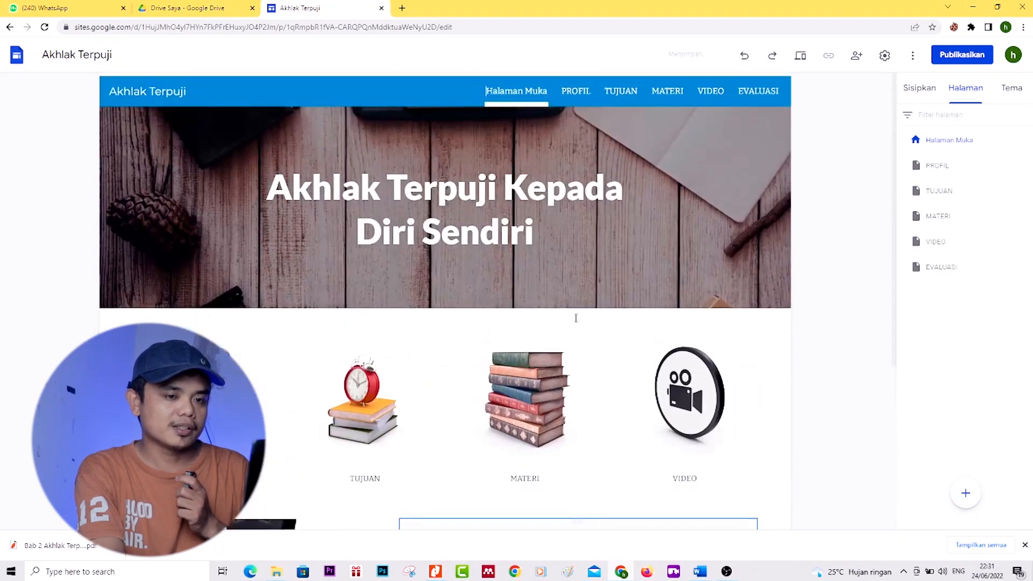
{"action": "scroll", "coordinate": [577, 322], "scroll_direction": "down", "scroll_amount": 5}
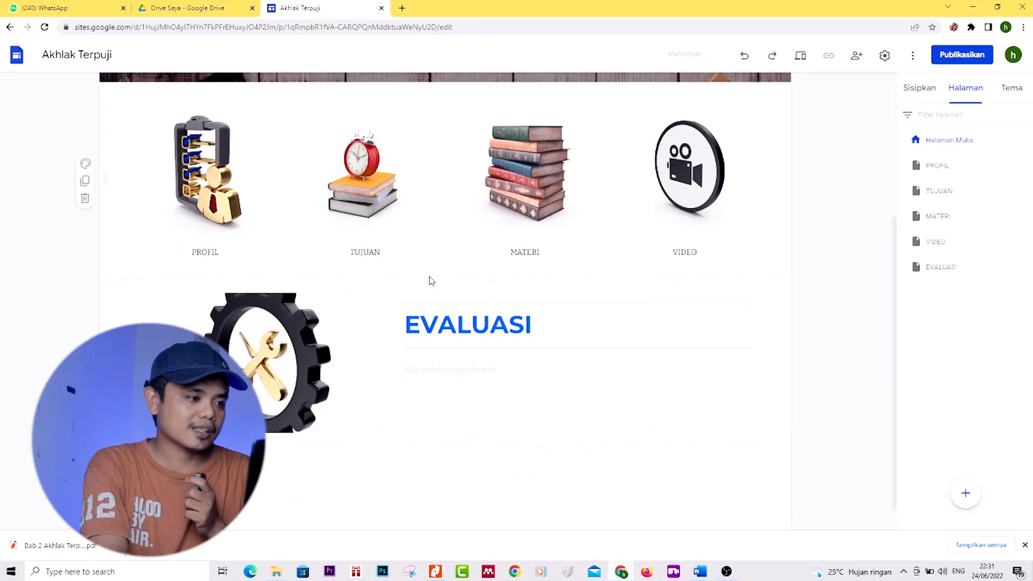
{"action": "scroll", "coordinate": [428, 282], "scroll_direction": "up", "scroll_amount": 3}
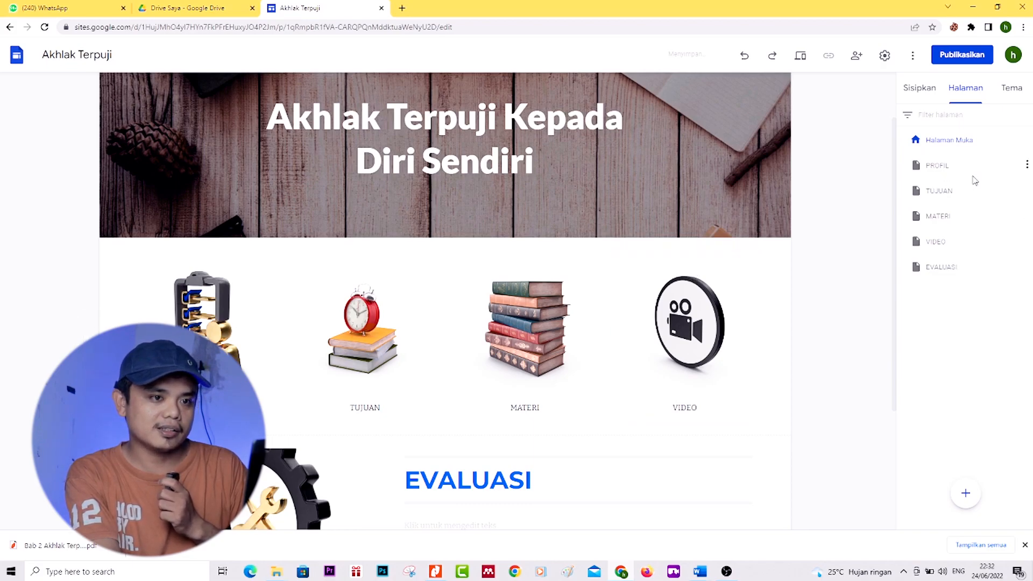
Step: On the PROFIL page, insert the content block with one image beside a heading and text
{"action": "scroll", "coordinate": [973, 178], "scroll_direction": "up", "scroll_amount": 5}
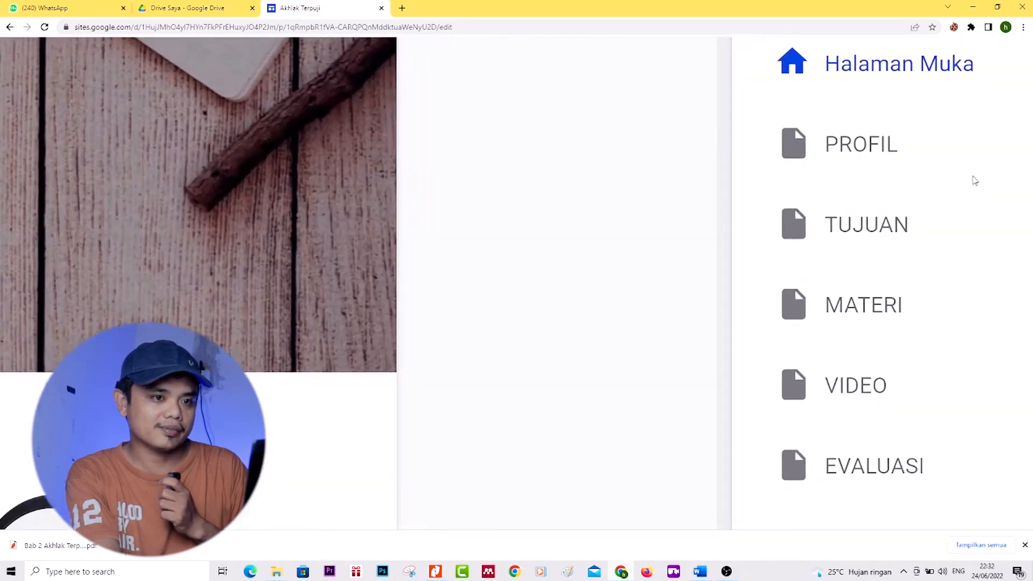
{"action": "left_click", "coordinate": [862, 143]}
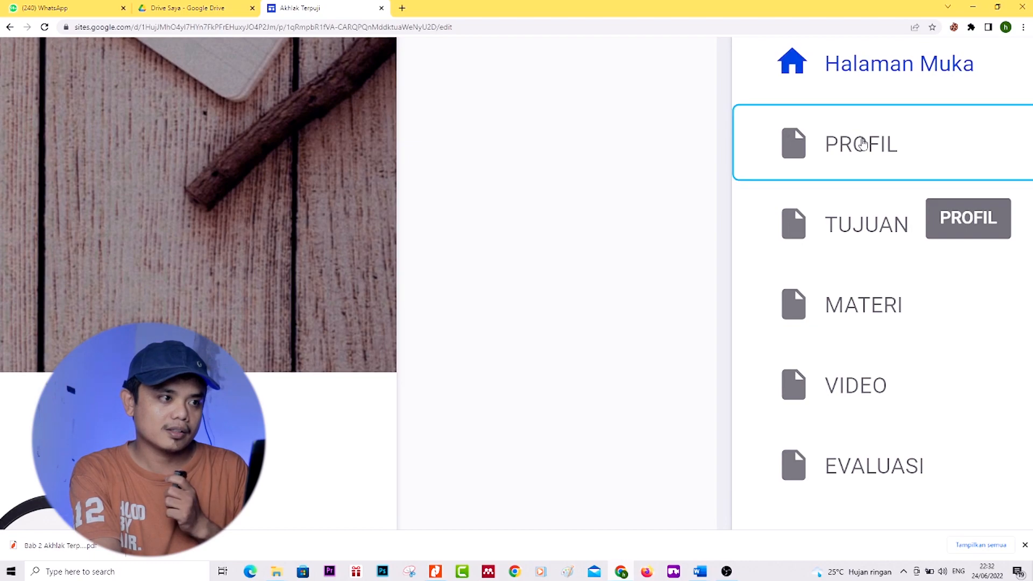
{"action": "scroll", "coordinate": [571, 258], "scroll_direction": "down", "scroll_amount": 5}
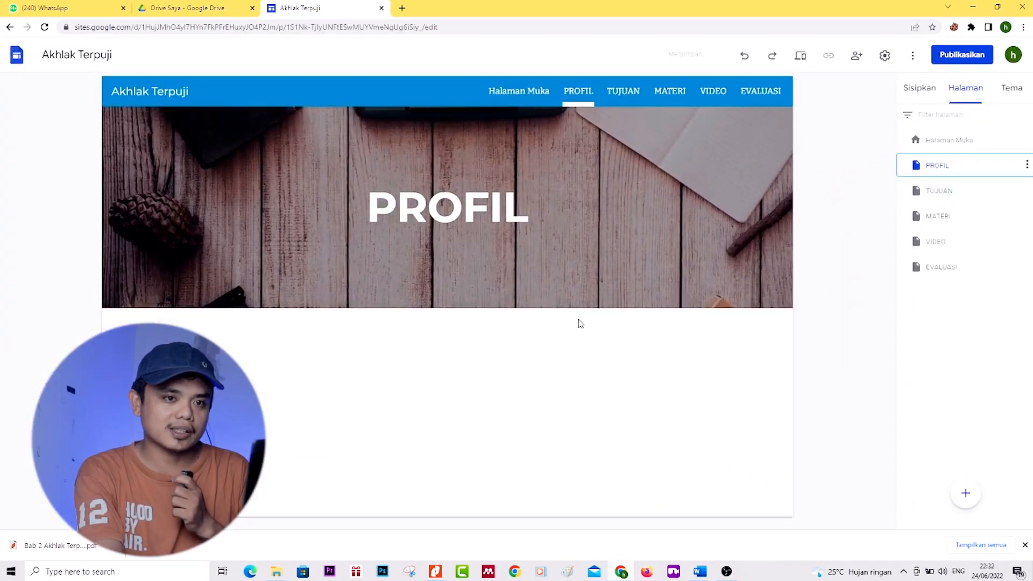
{"action": "left_click", "coordinate": [920, 92]}
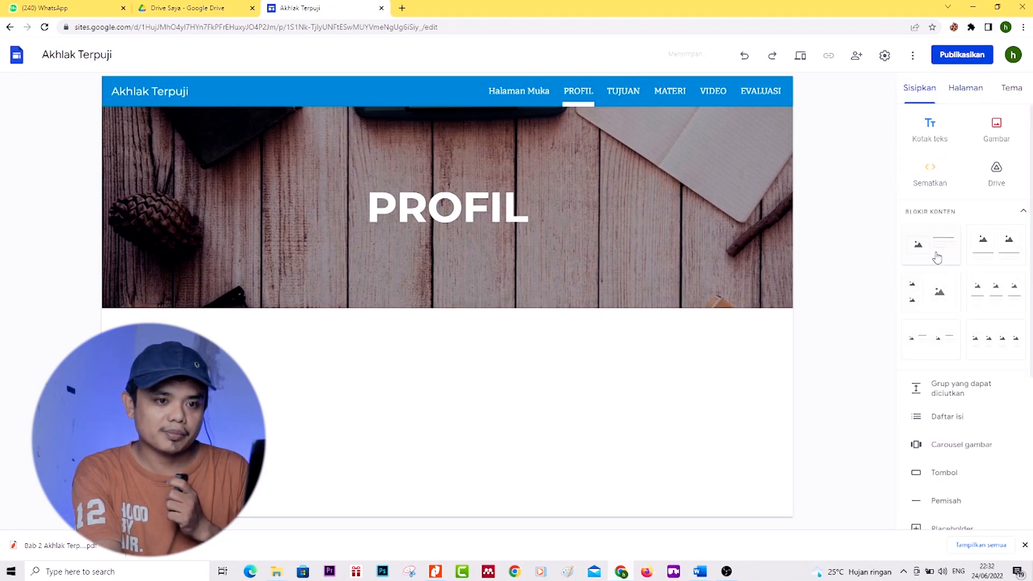
{"action": "scroll", "coordinate": [939, 253], "scroll_direction": "up", "scroll_amount": 5}
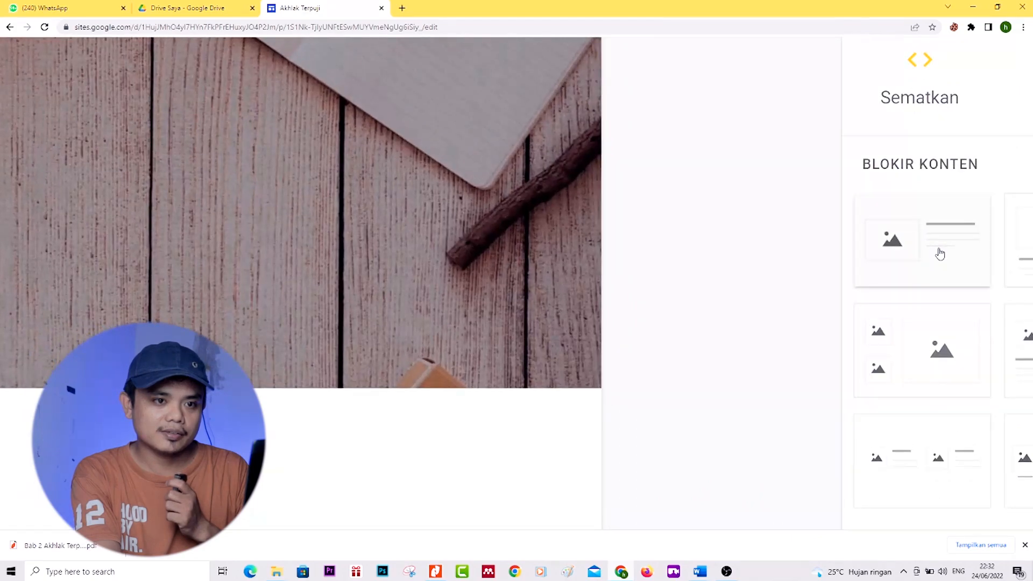
{"action": "left_click", "coordinate": [943, 246]}
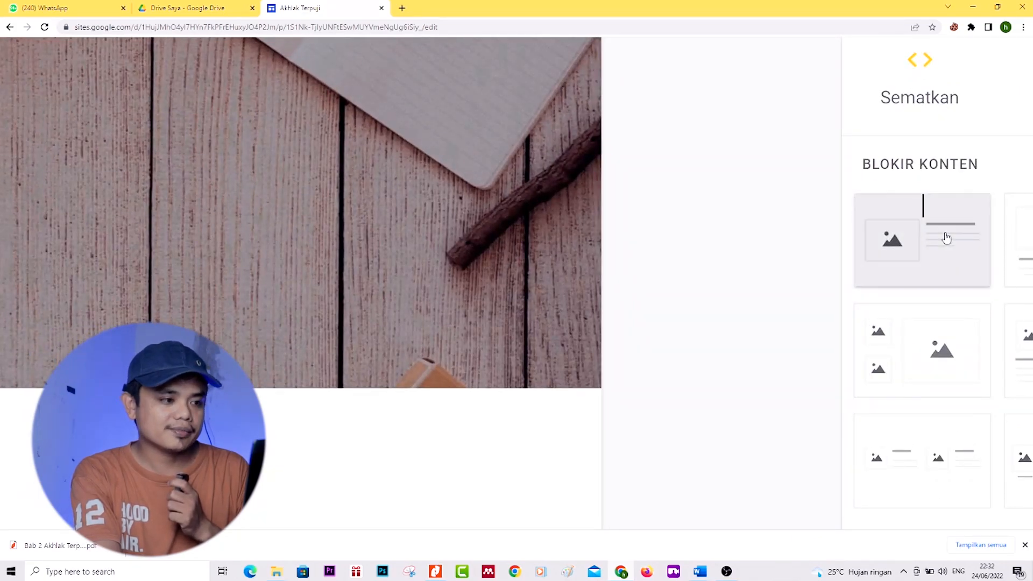
{"action": "scroll", "coordinate": [450, 293], "scroll_direction": "down", "scroll_amount": 5}
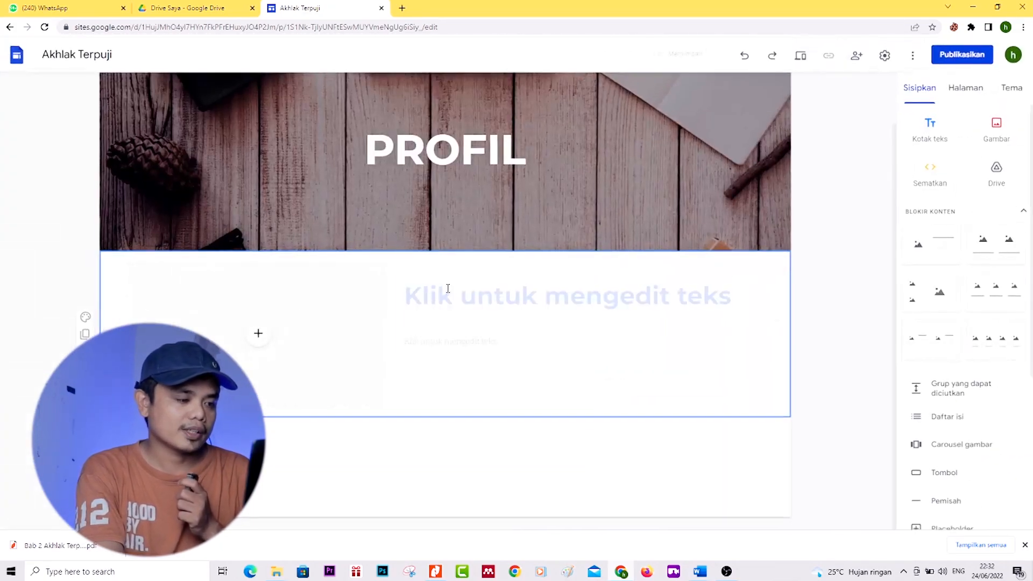
Step: Upload the profile photo from the Downloads folder into the image placeholder on the PROFIL page
{"action": "left_click", "coordinate": [258, 338]}
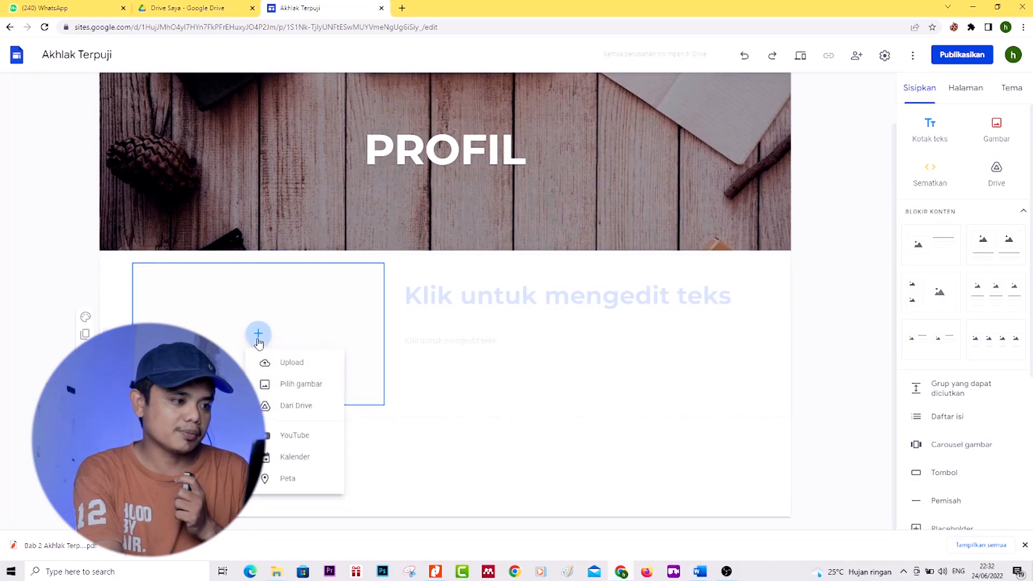
{"action": "left_click", "coordinate": [291, 371]}
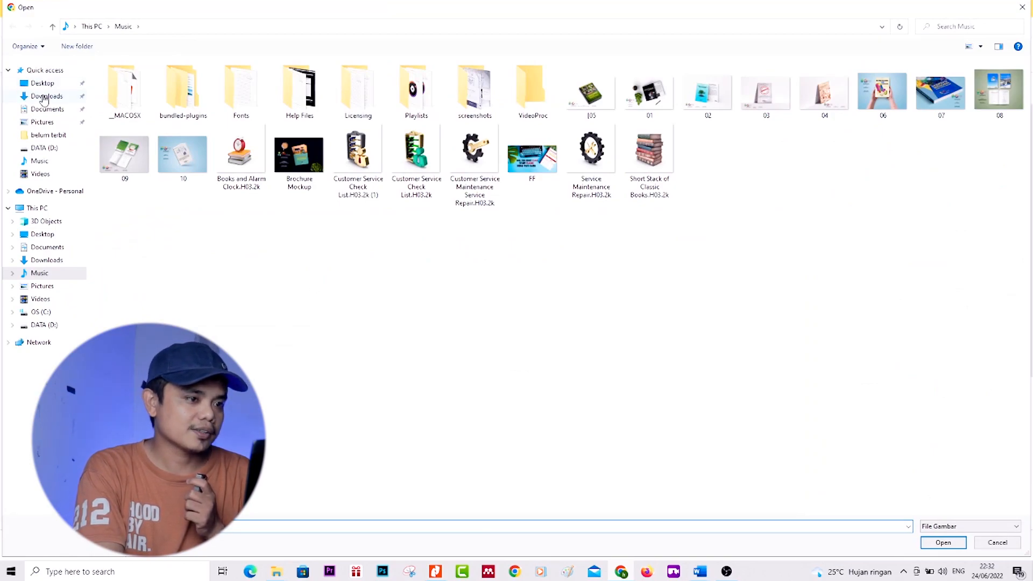
{"action": "left_click", "coordinate": [45, 96]}
{"action": "scroll", "coordinate": [301, 274], "scroll_direction": "up", "scroll_amount": 2}
{"action": "scroll", "coordinate": [301, 274], "scroll_direction": "up", "scroll_amount": 5}
{"action": "double_click", "coordinate": [334, 305]}
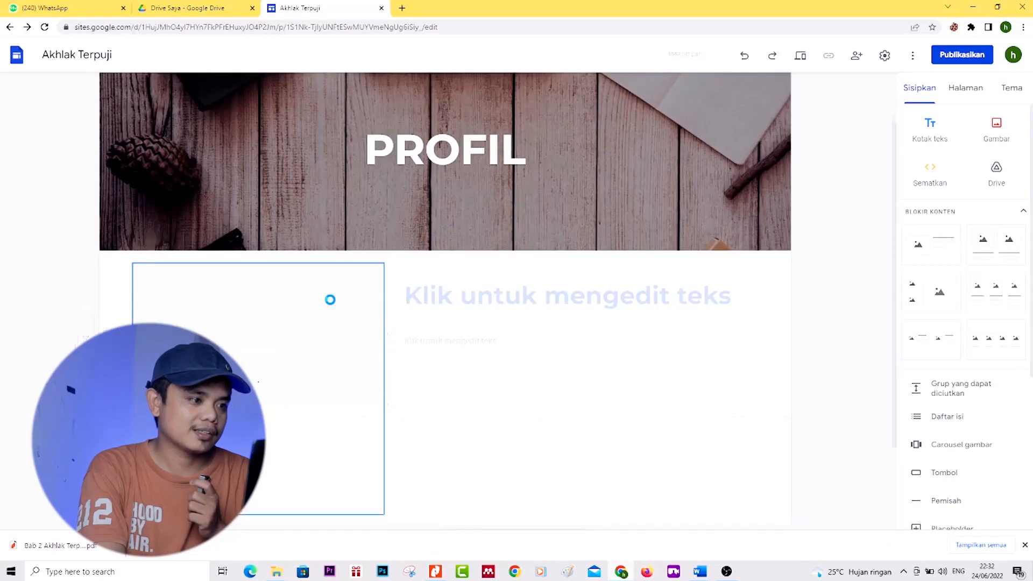
{"action": "left_click", "coordinate": [471, 304]}
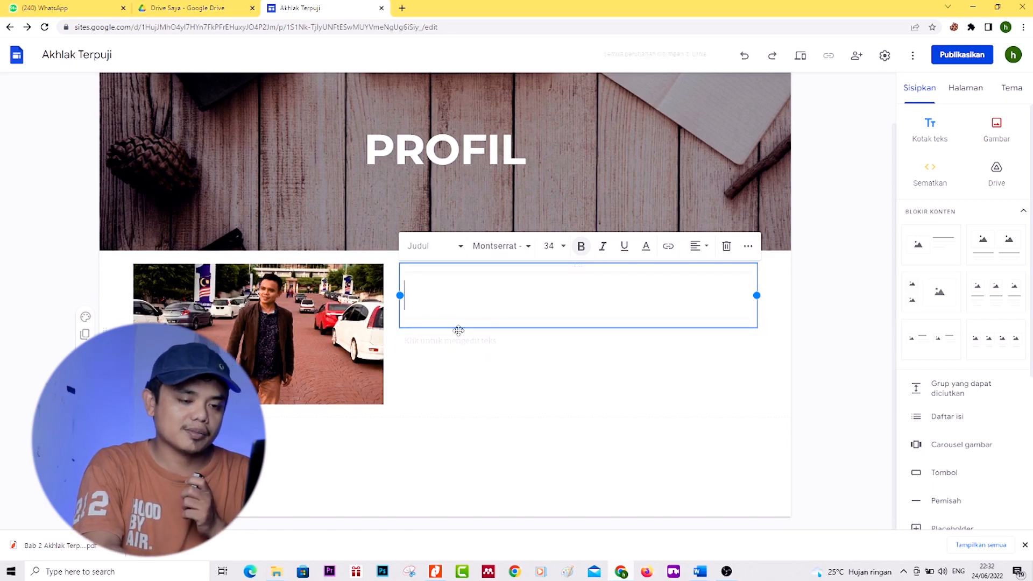
{"action": "left_click", "coordinate": [836, 345]}
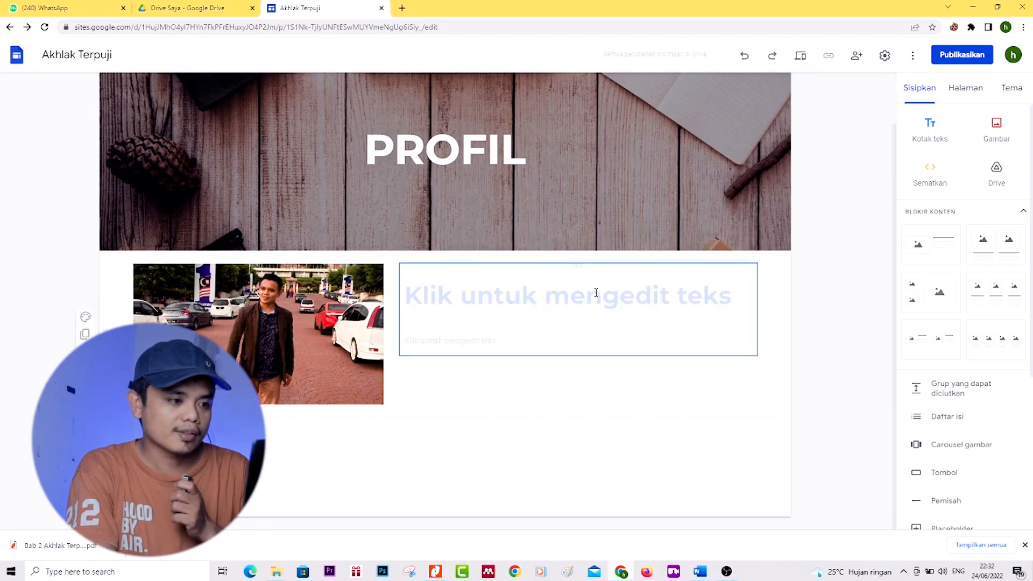
{"action": "left_click", "coordinate": [505, 341]}
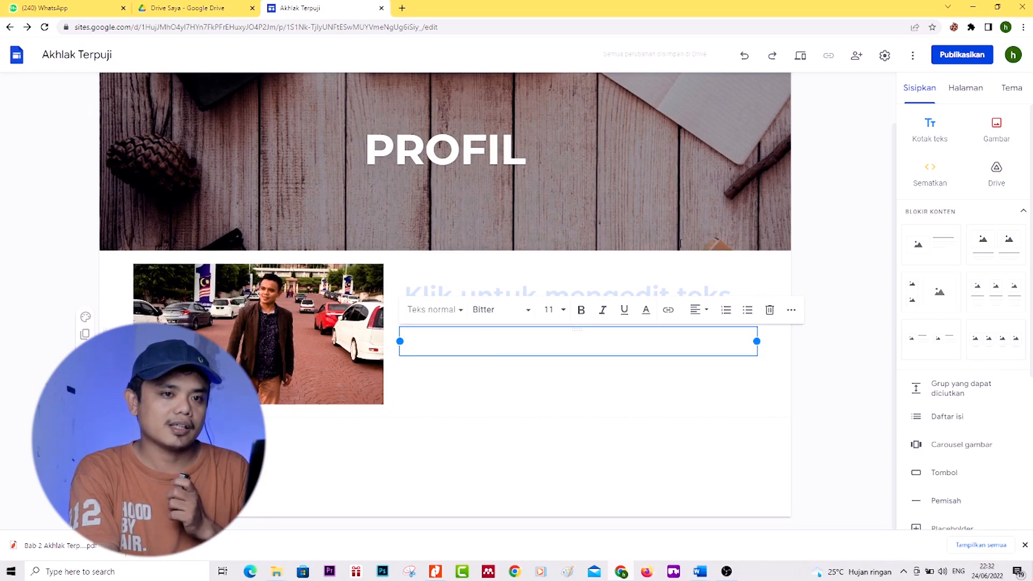
Step: Open the TUJUAN page and insert a text box below its header
{"action": "left_click", "coordinate": [964, 89]}
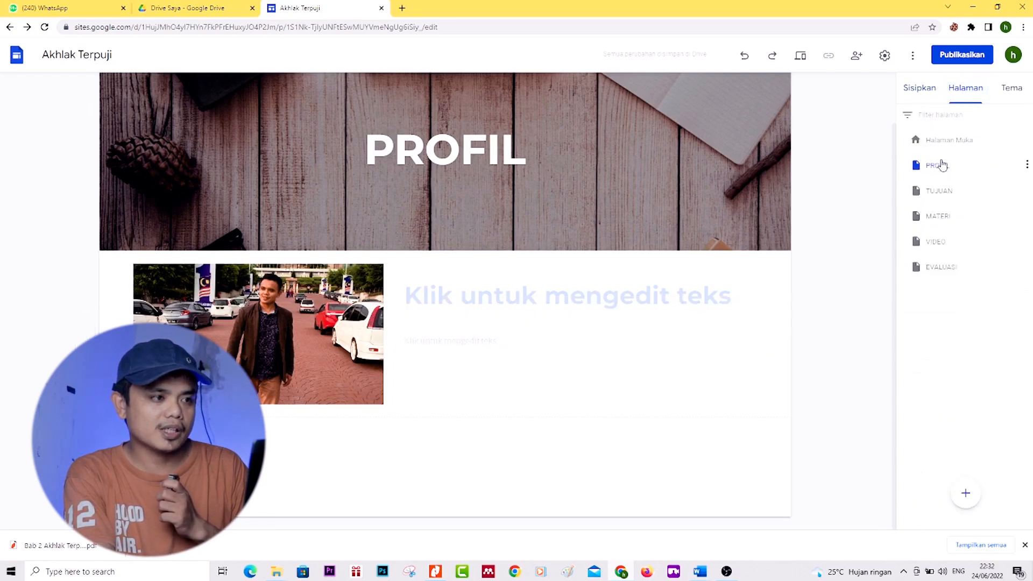
{"action": "left_click", "coordinate": [944, 194]}
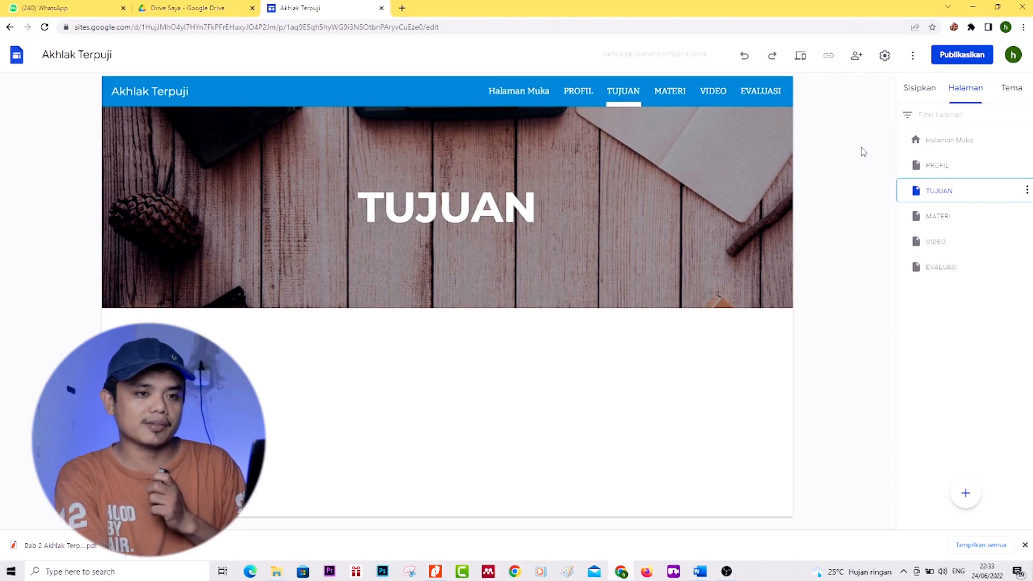
{"action": "left_click", "coordinate": [931, 92]}
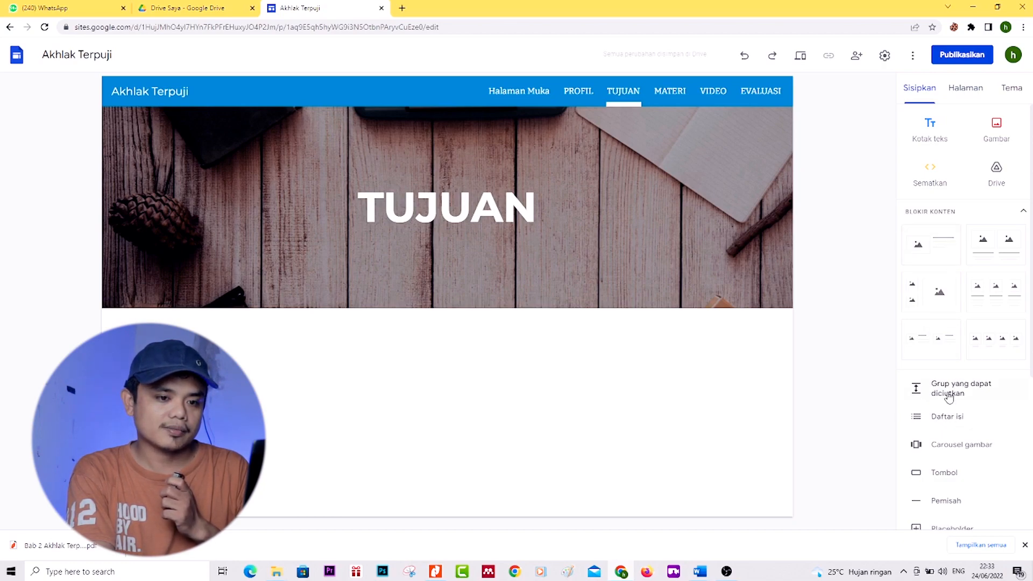
{"action": "left_click", "coordinate": [930, 132]}
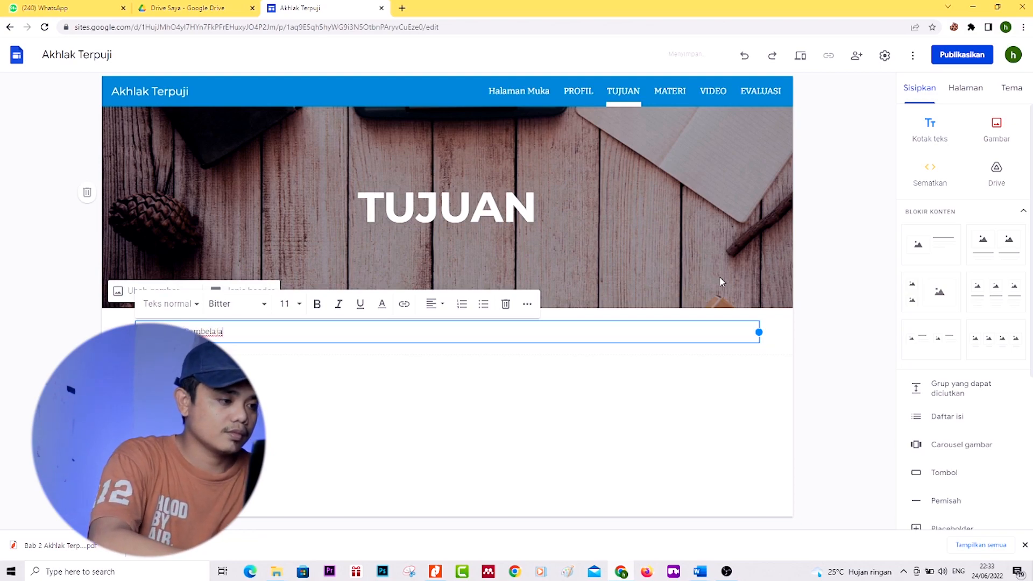
Step: Continue the sentence in the TUJUAN text box with "Berbasis website ini didesain aga siswa lebih muda memahami dan"
{"action": "type", "text": "Berb"}
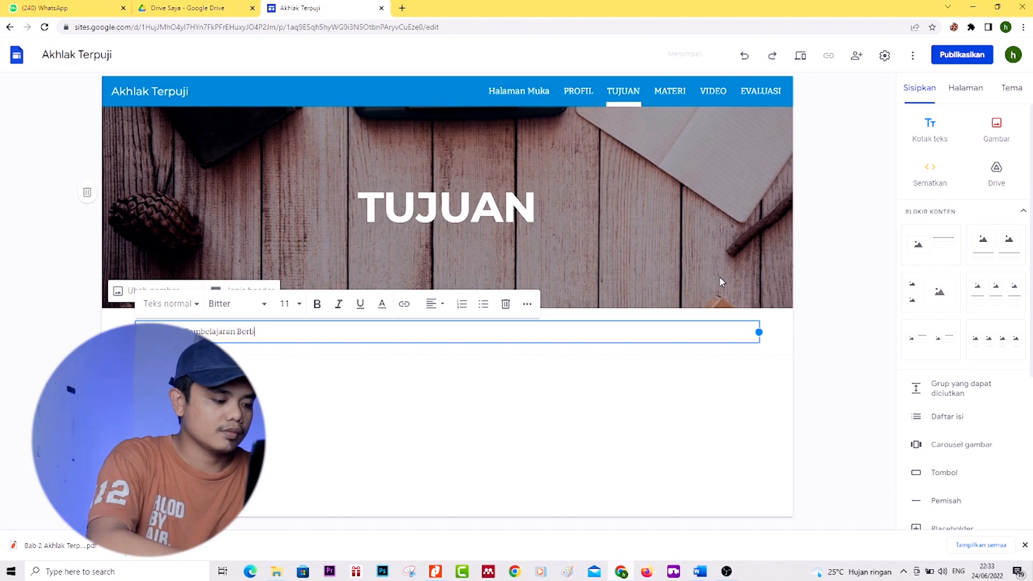
{"action": "type", "text": "asis websi"}
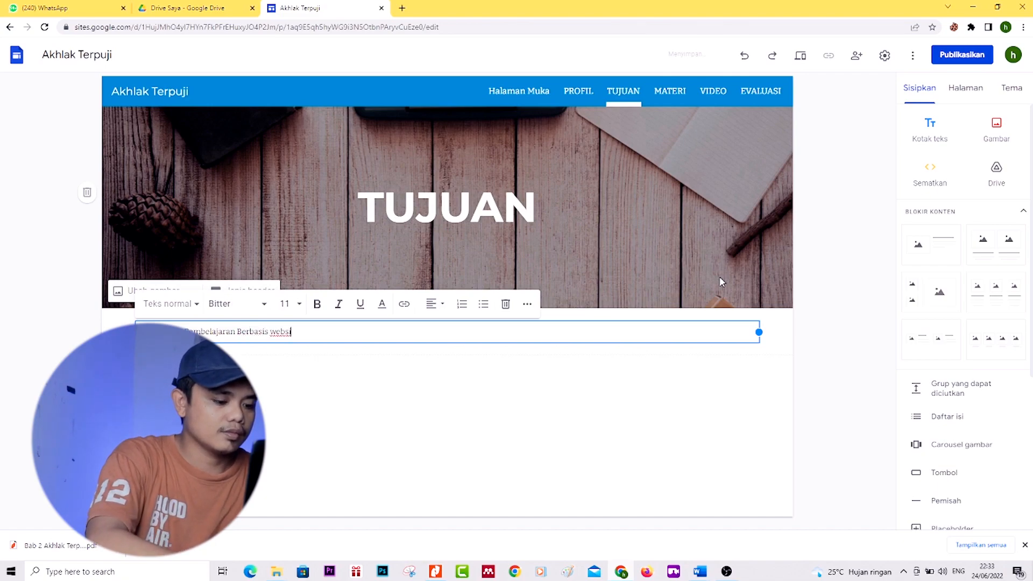
{"action": "type", "text": "te ini di"}
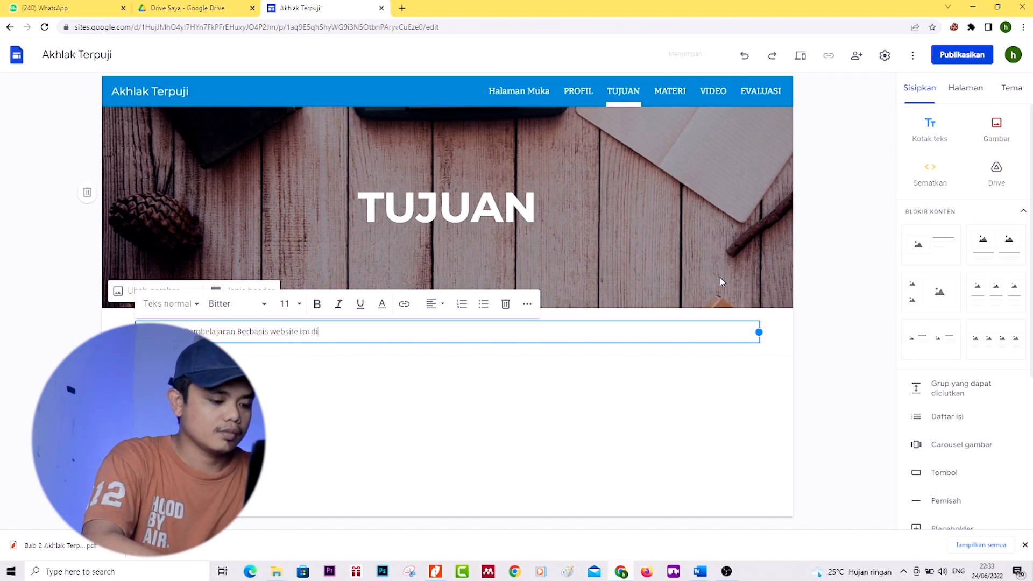
{"action": "type", "text": "desain aga "}
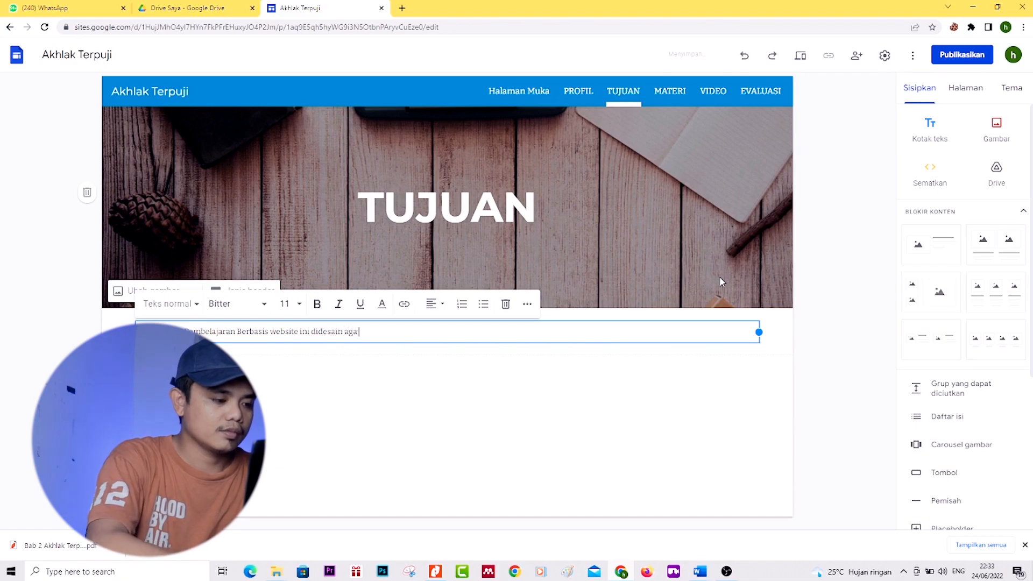
{"action": "type", "text": "siswa le"}
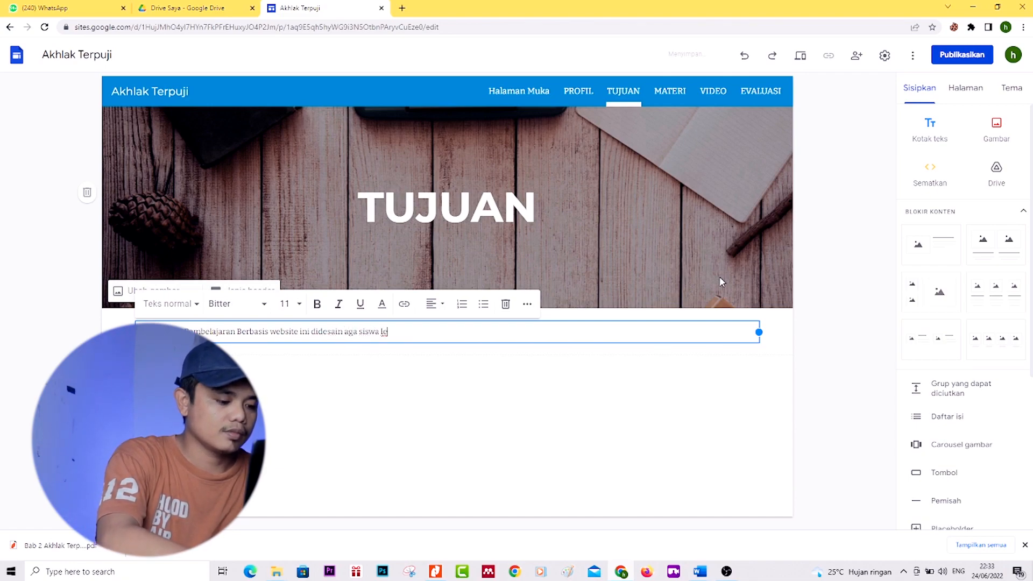
{"action": "type", "text": "bih muda"}
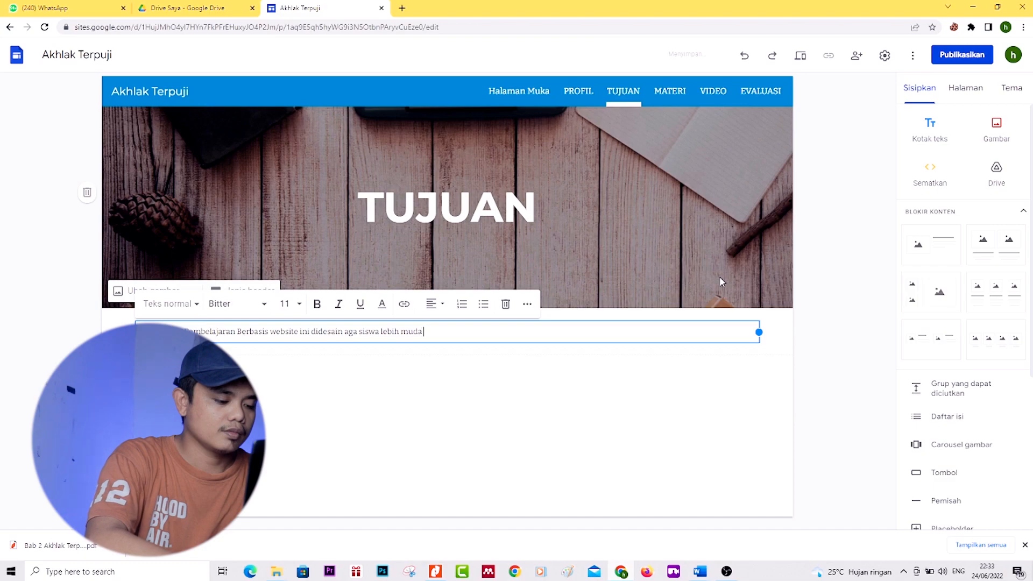
{"action": "type", "text": " memaha"}
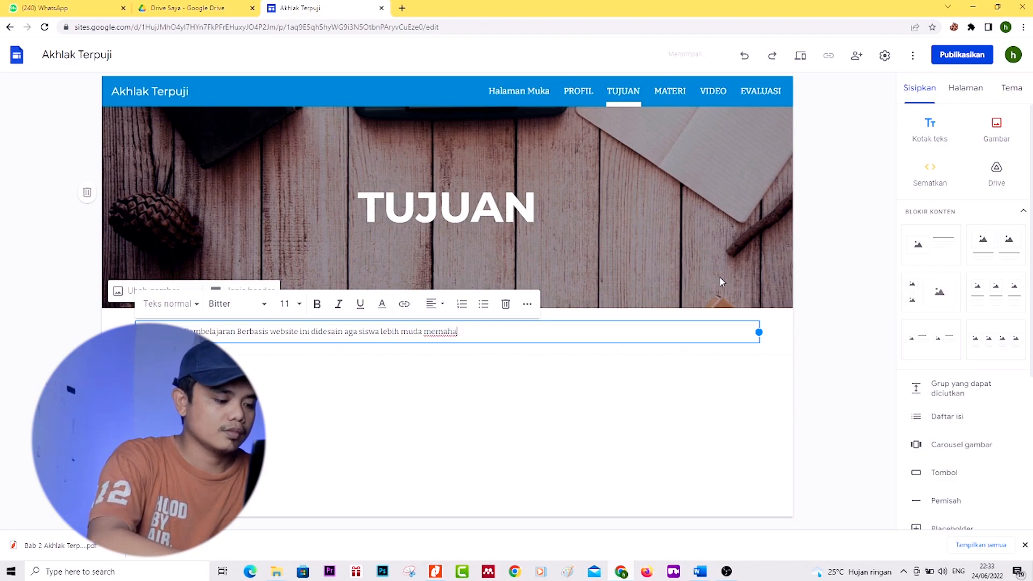
{"action": "type", "text": "mi dan"}
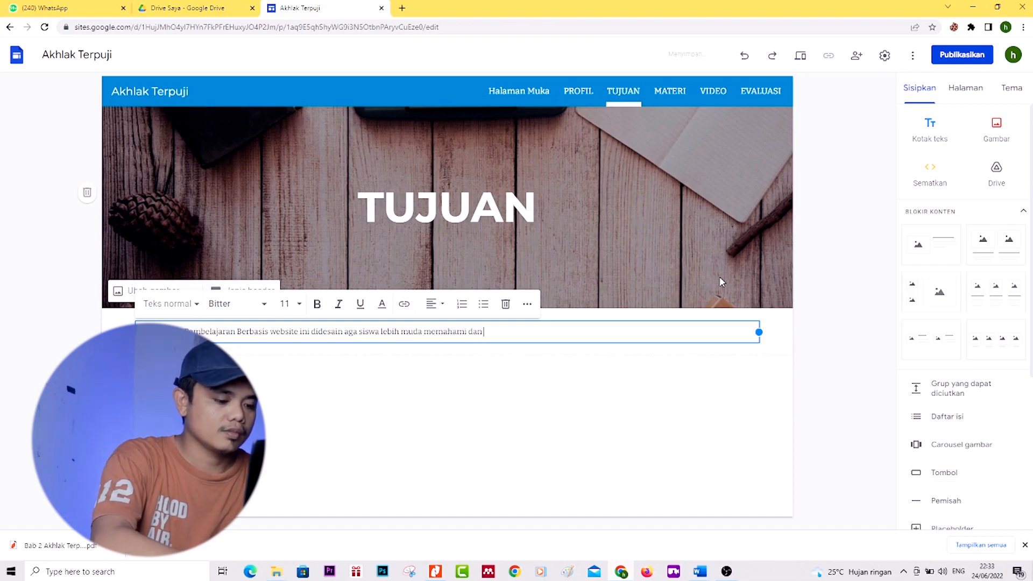
Step: Finish the sentence in the TUJUAN text box with "mampu menerapkan akhlak terpuji kepada diri sendiri dalam kehidupan"
{"action": "type", "text": " mampu mener"}
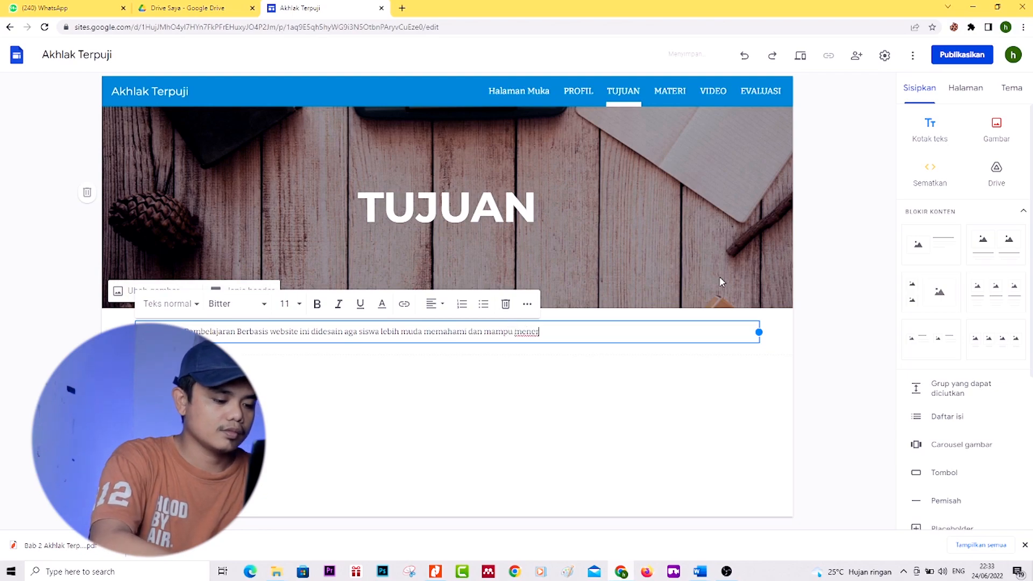
{"action": "type", "text": "apkan akhlak terpuji kepada diri s"}
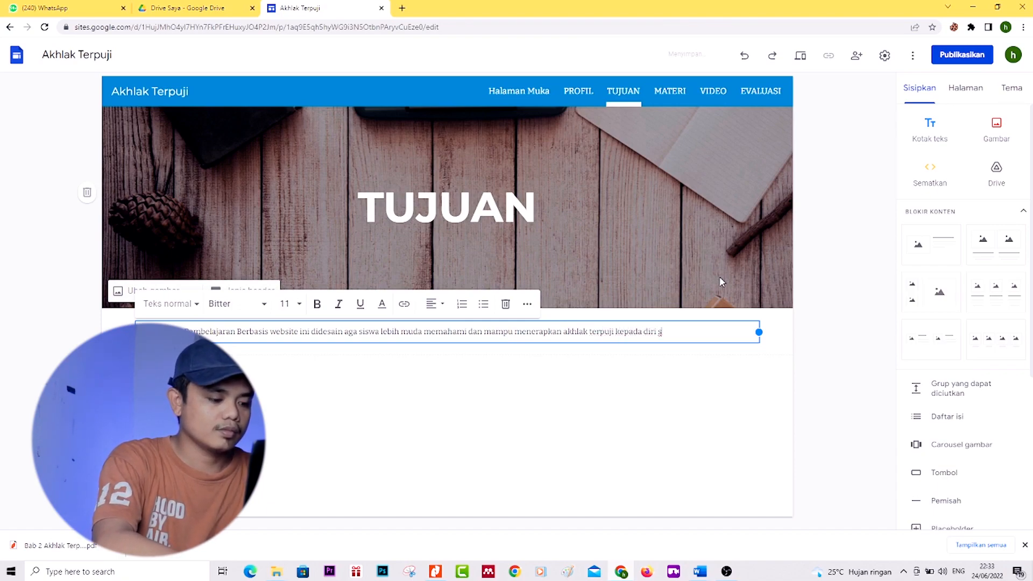
{"action": "type", "text": "endiri dala"}
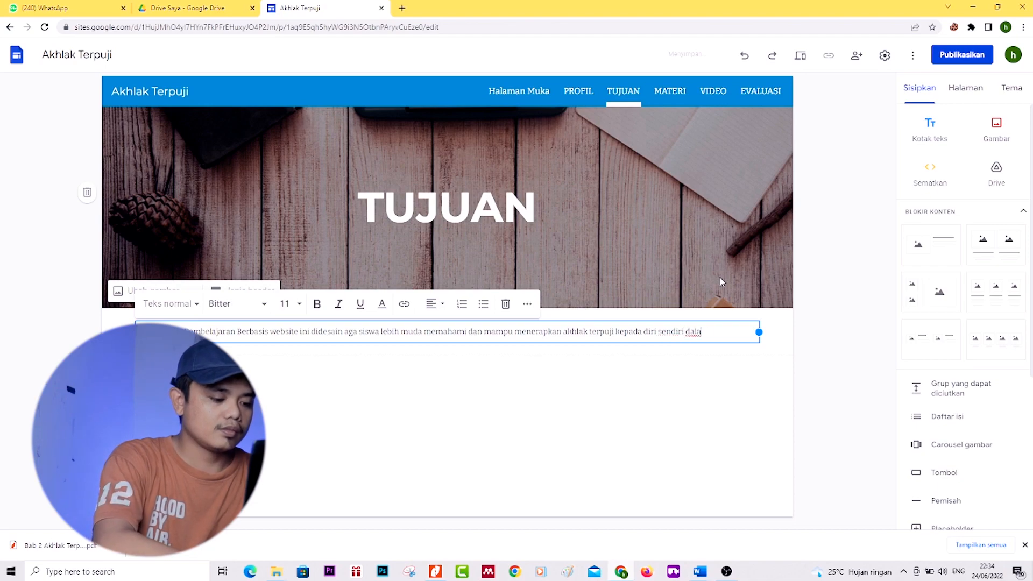
{"action": "type", "text": "m kehidupan"}
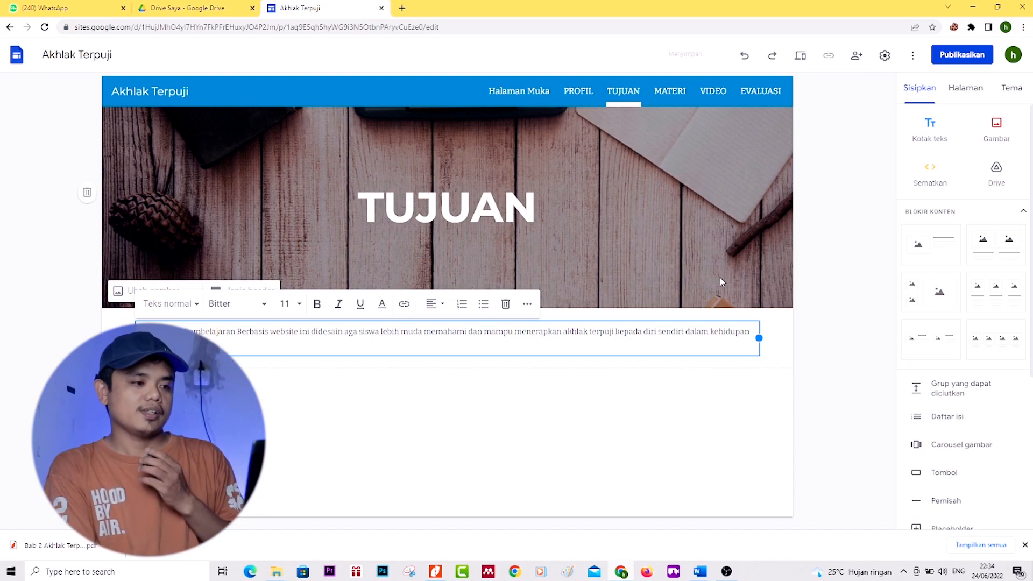
{"action": "left_click", "coordinate": [756, 426]}
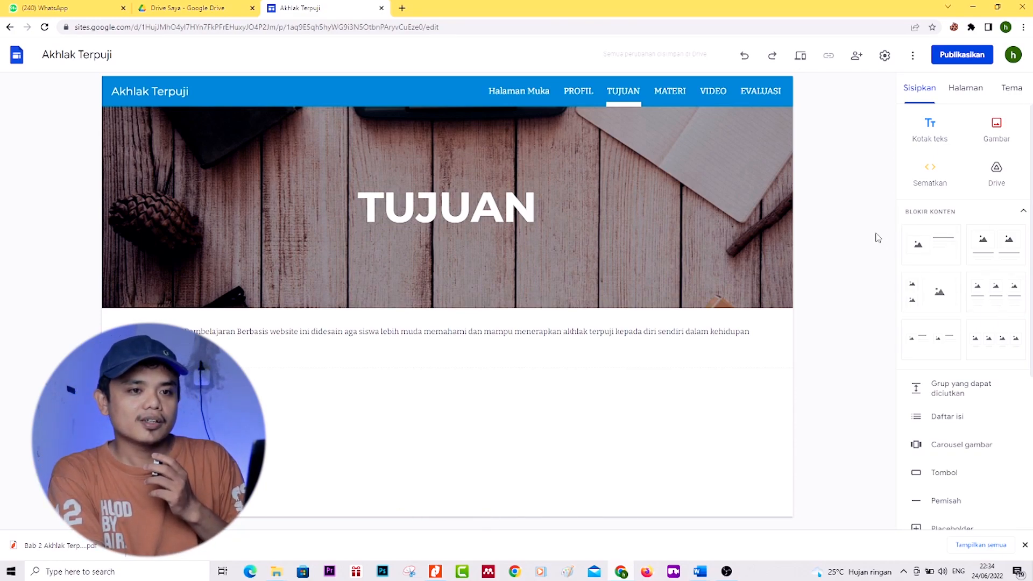
Step: Open the MATERI page and insert a text box below its header
{"action": "left_click", "coordinate": [964, 90]}
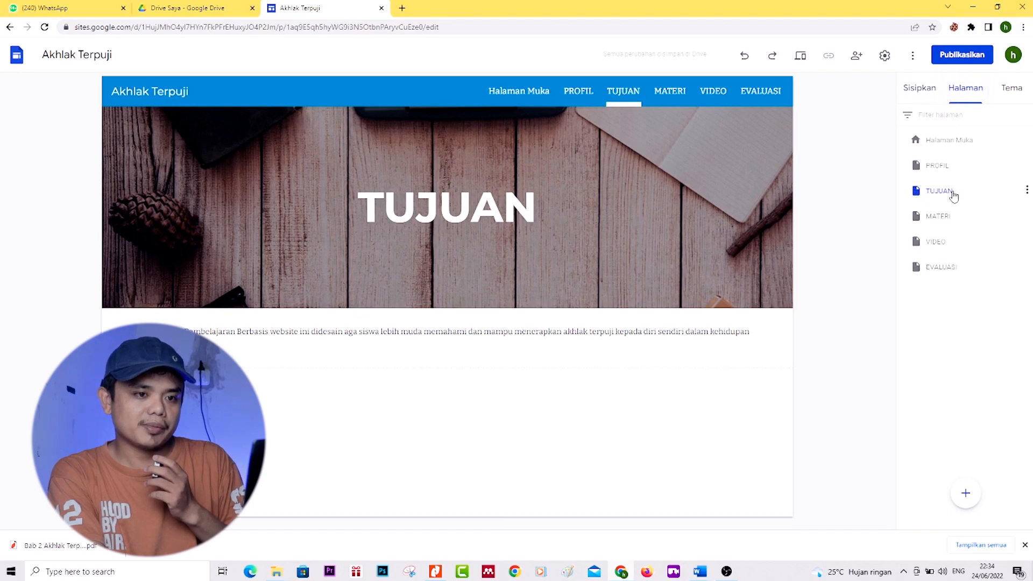
{"action": "left_click", "coordinate": [942, 218]}
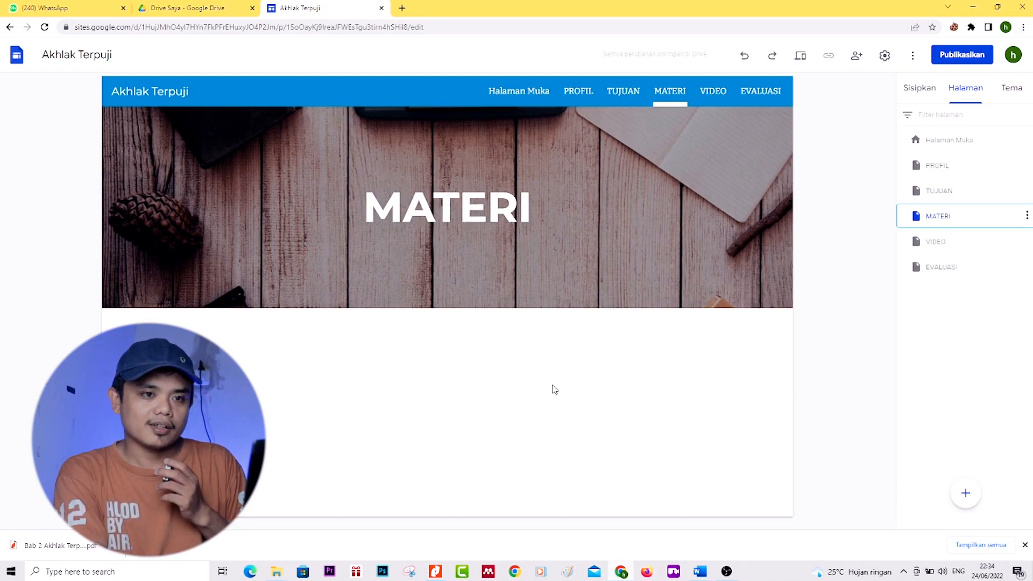
{"action": "left_click", "coordinate": [923, 94]}
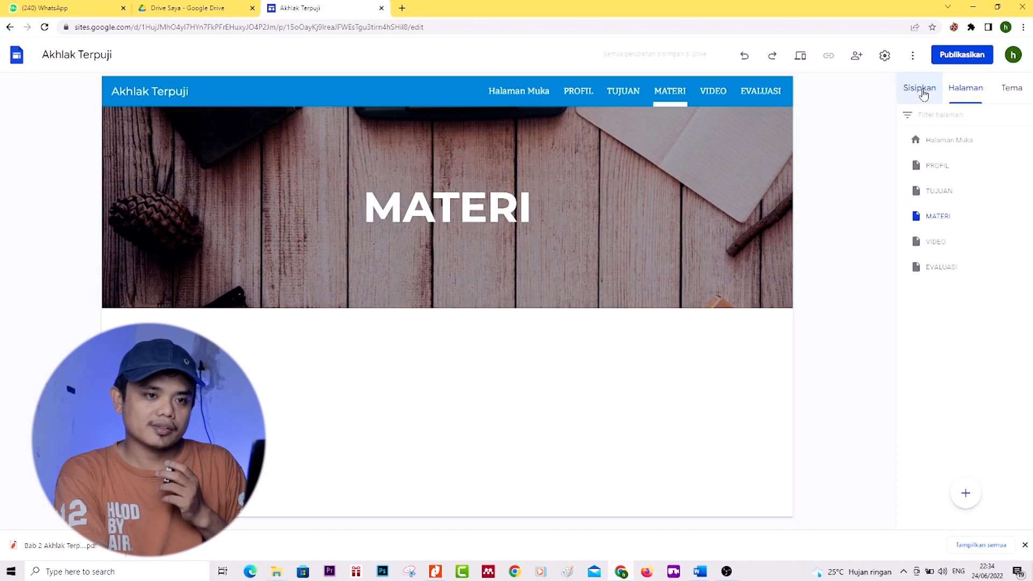
{"action": "left_click", "coordinate": [936, 135]}
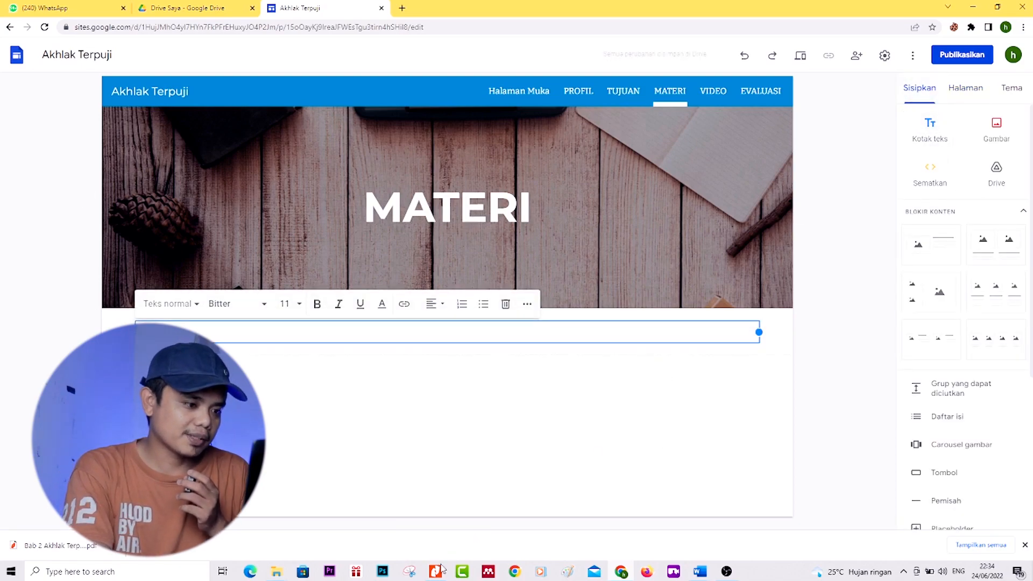
Step: Switch to Nitro Pro and look through the Bab 2 Akhlak Terpuji PDF for lesson material, including the verses, the Ibnu Hajar story and the BERILMU section
{"action": "mouse_move", "coordinate": [435, 575]}
{"action": "left_click", "coordinate": [441, 538]}
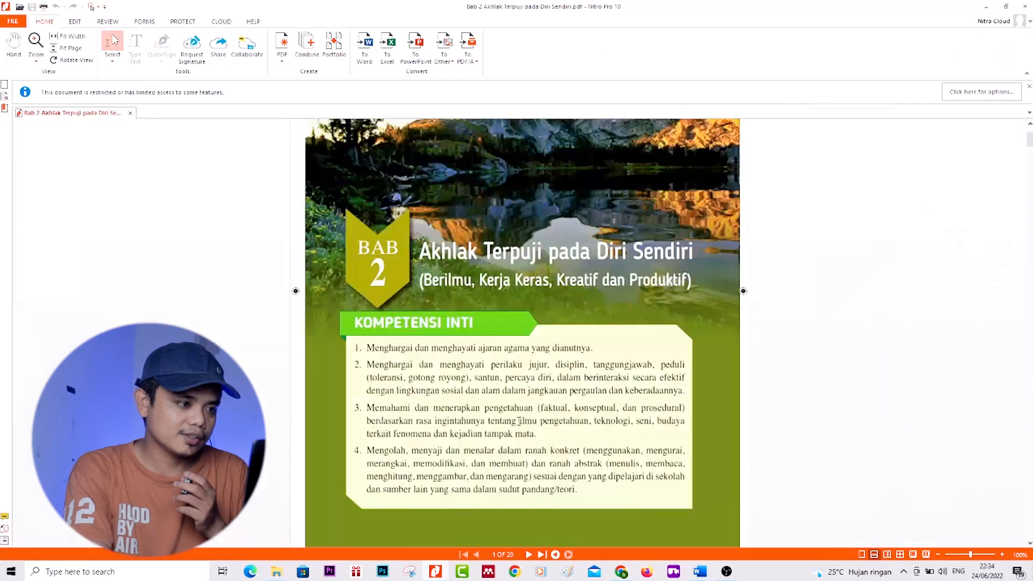
{"action": "scroll", "coordinate": [529, 453], "scroll_direction": "down", "scroll_amount": 15}
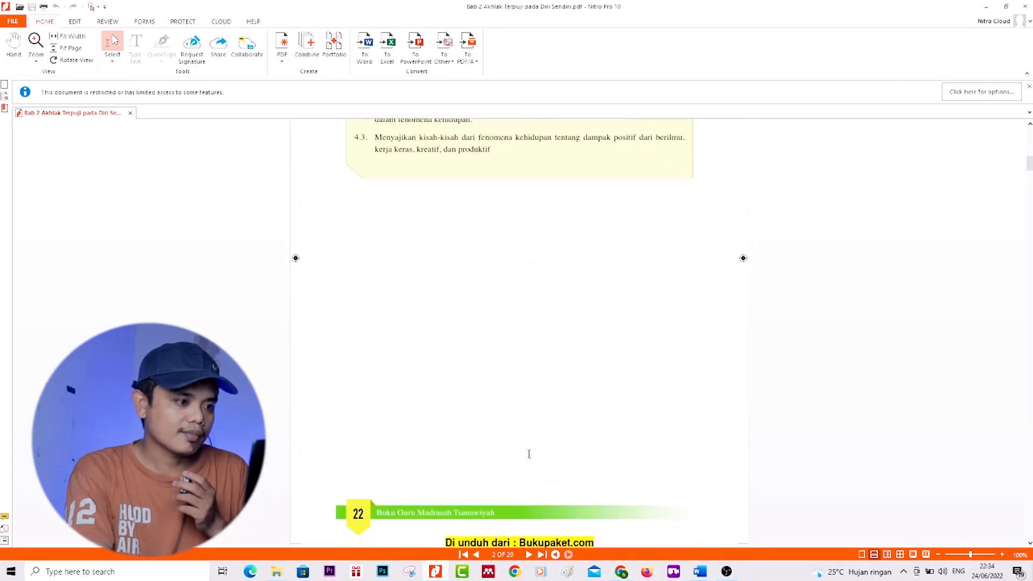
{"action": "scroll", "coordinate": [529, 453], "scroll_direction": "down", "scroll_amount": 10}
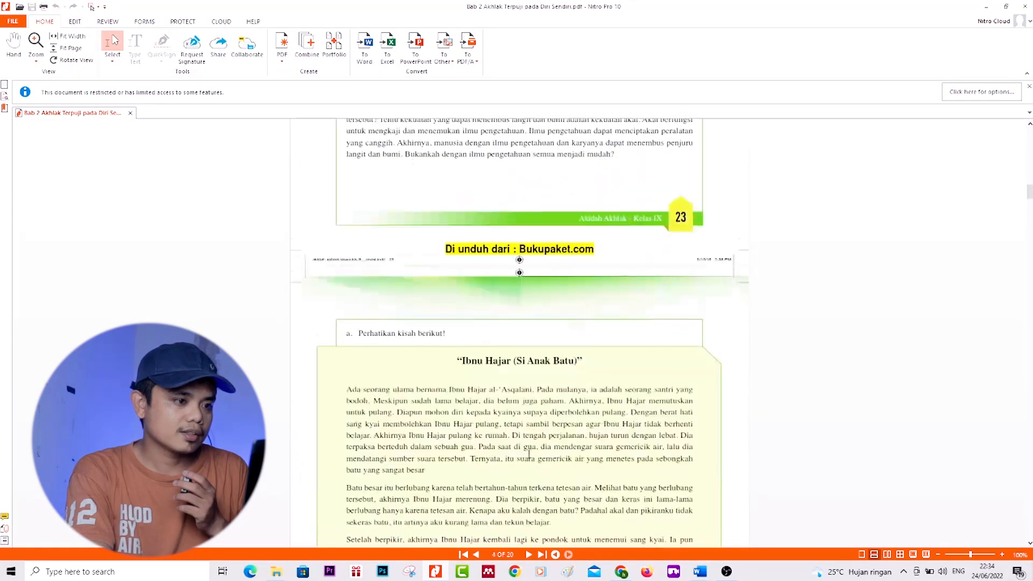
{"action": "scroll", "coordinate": [529, 453], "scroll_direction": "down", "scroll_amount": 15}
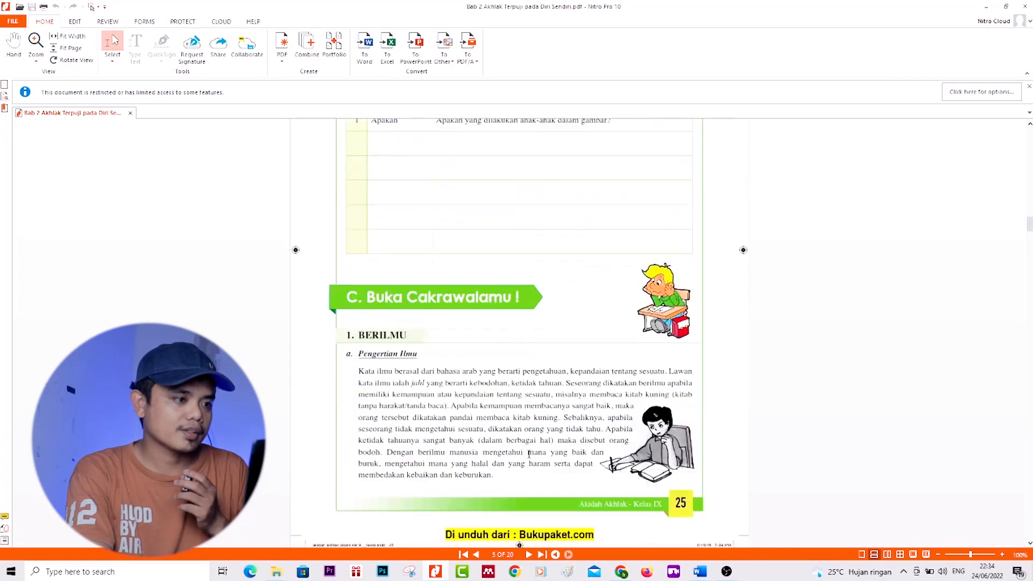
{"action": "scroll", "coordinate": [529, 453], "scroll_direction": "down", "scroll_amount": 2}
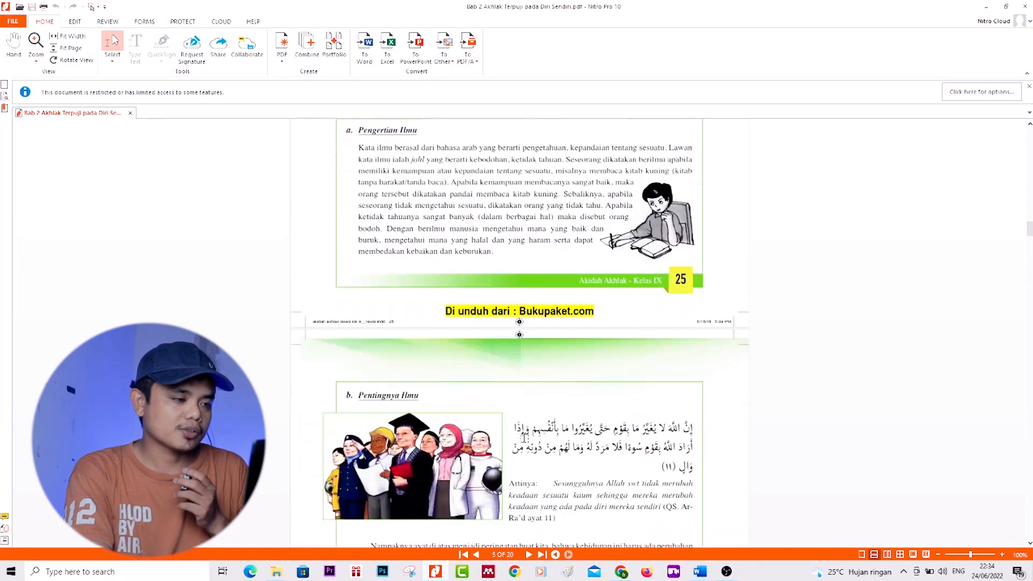
{"action": "scroll", "coordinate": [529, 454], "scroll_direction": "up", "scroll_amount": 1}
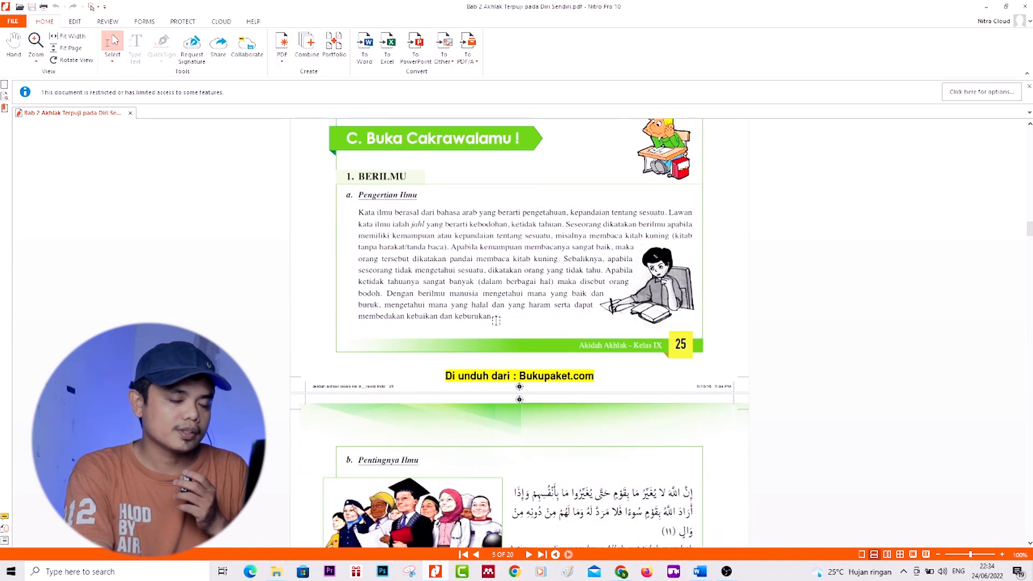
{"action": "scroll", "coordinate": [491, 317], "scroll_direction": "up", "scroll_amount": 20}
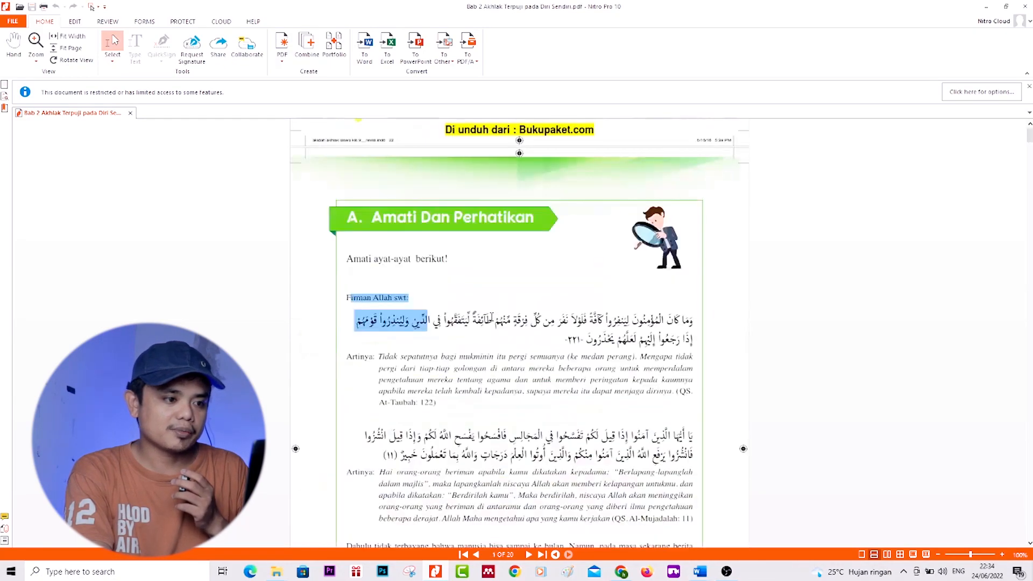
{"action": "scroll", "coordinate": [491, 316], "scroll_direction": "down", "scroll_amount": 1}
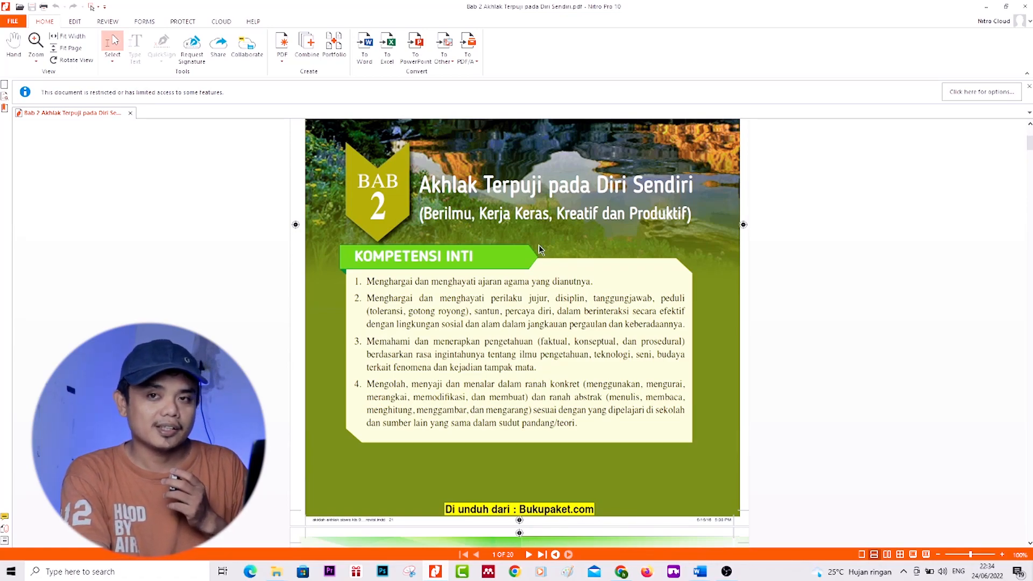
{"action": "scroll", "coordinate": [541, 249], "scroll_direction": "down", "scroll_amount": 15}
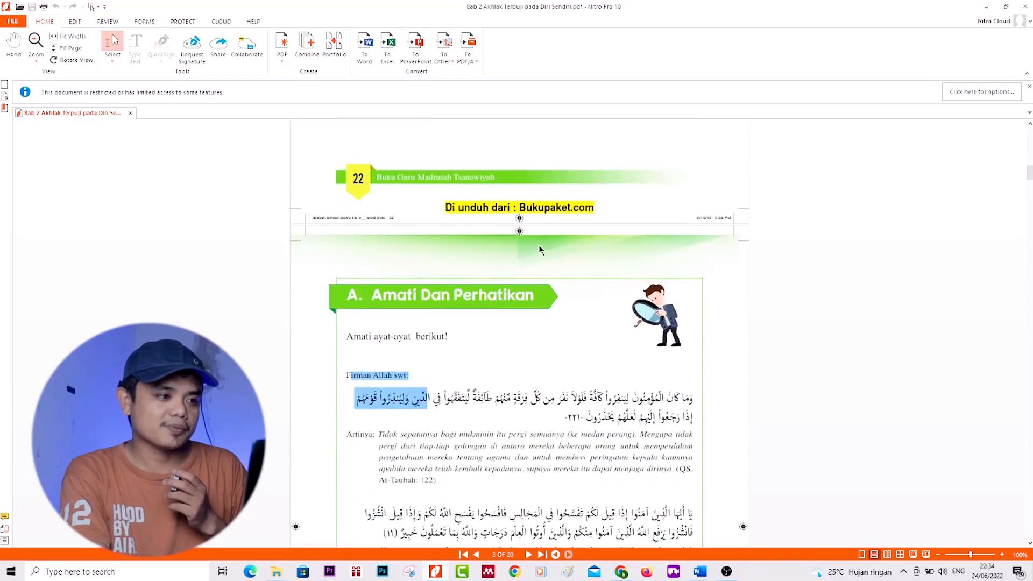
{"action": "scroll", "coordinate": [540, 249], "scroll_direction": "down", "scroll_amount": 3}
{"action": "scroll", "coordinate": [541, 249], "scroll_direction": "down", "scroll_amount": 4}
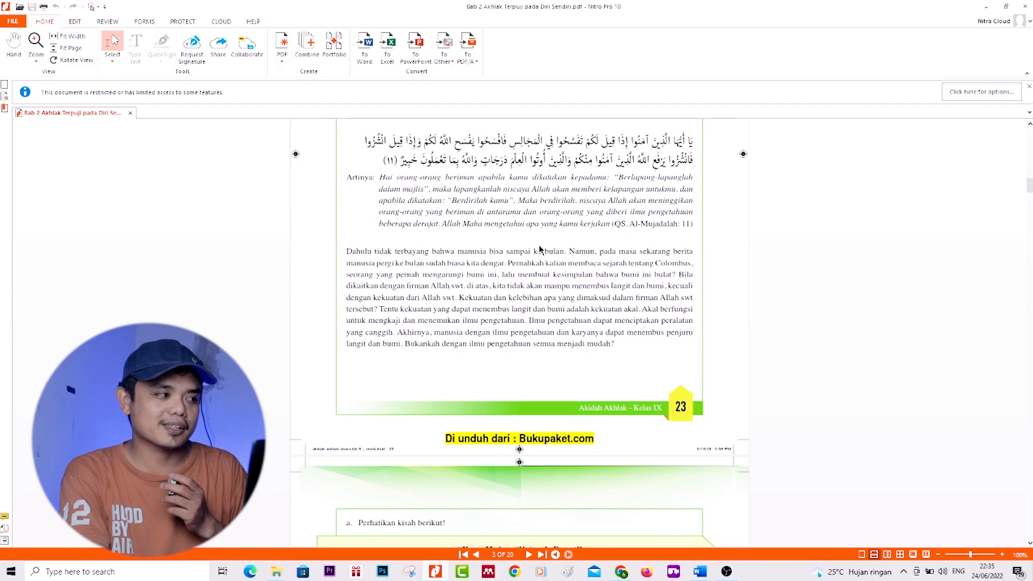
{"action": "scroll", "coordinate": [540, 249], "scroll_direction": "down", "scroll_amount": 3}
{"action": "scroll", "coordinate": [540, 249], "scroll_direction": "down", "scroll_amount": 3}
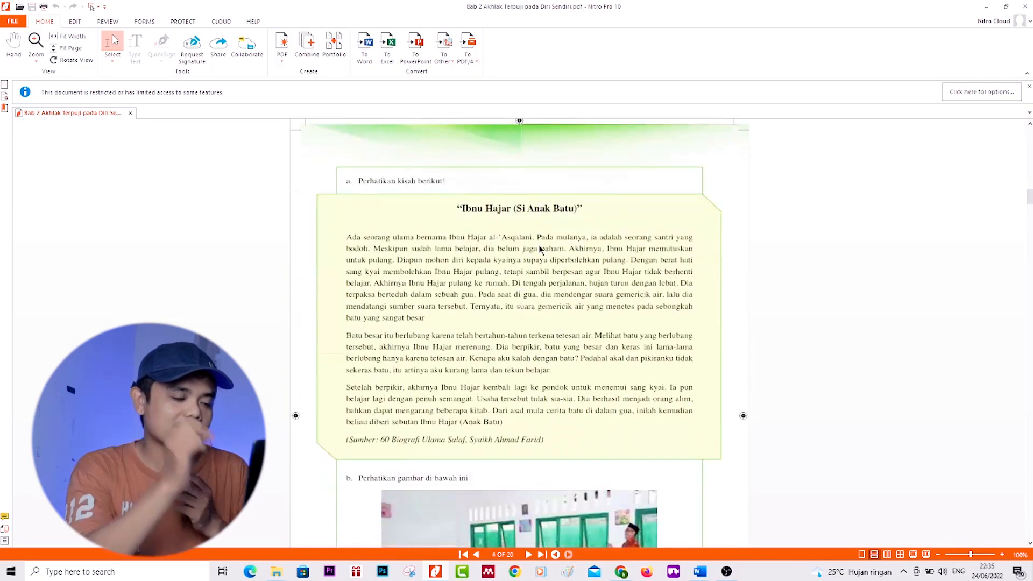
{"action": "scroll", "coordinate": [540, 249], "scroll_direction": "down", "scroll_amount": 7}
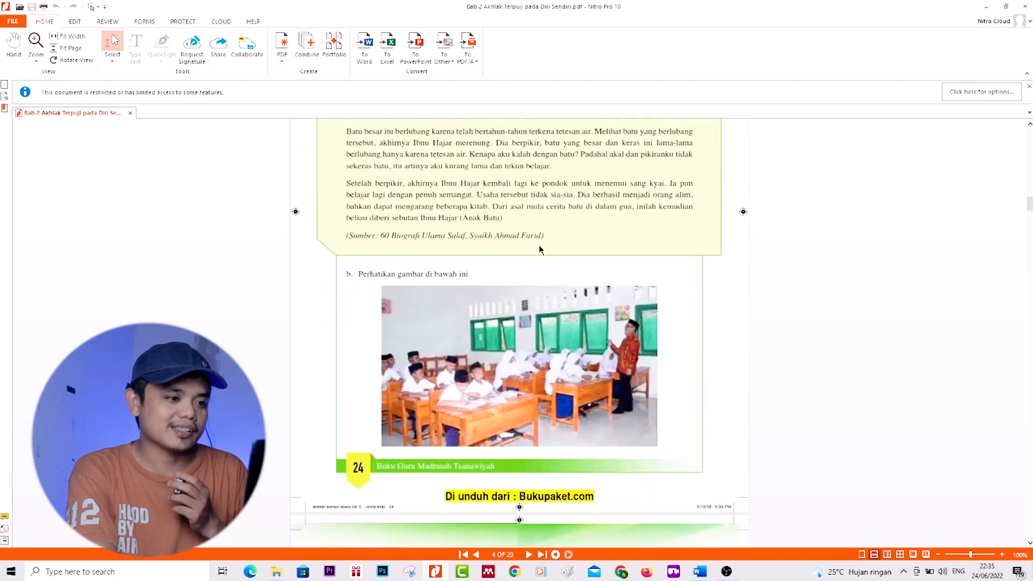
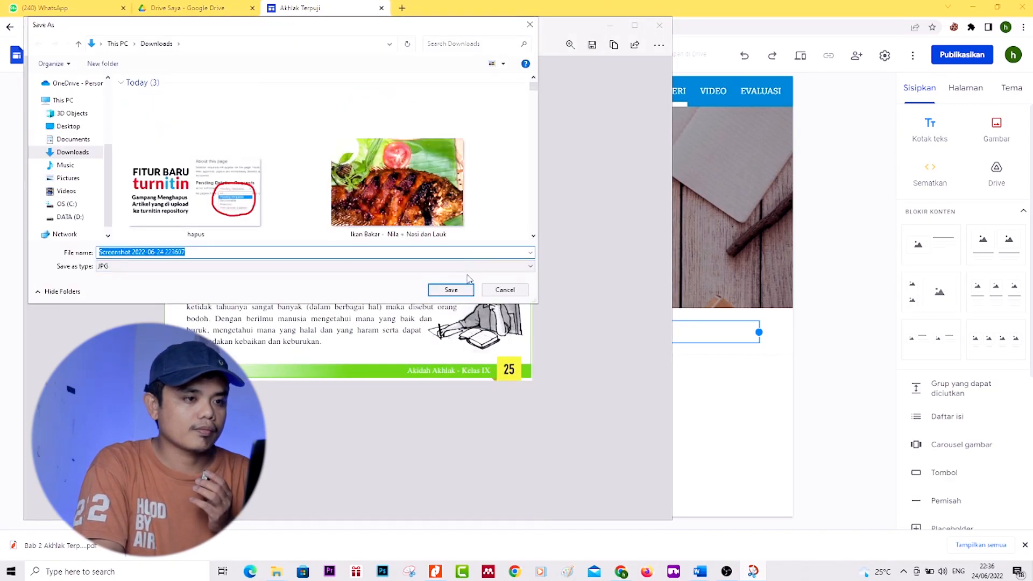
Step: Save the screenshot of the BERILMU page as a JPG in the Downloads folder and close the screenshot window
{"action": "left_click", "coordinate": [466, 290]}
{"action": "left_click", "coordinate": [660, 26]}
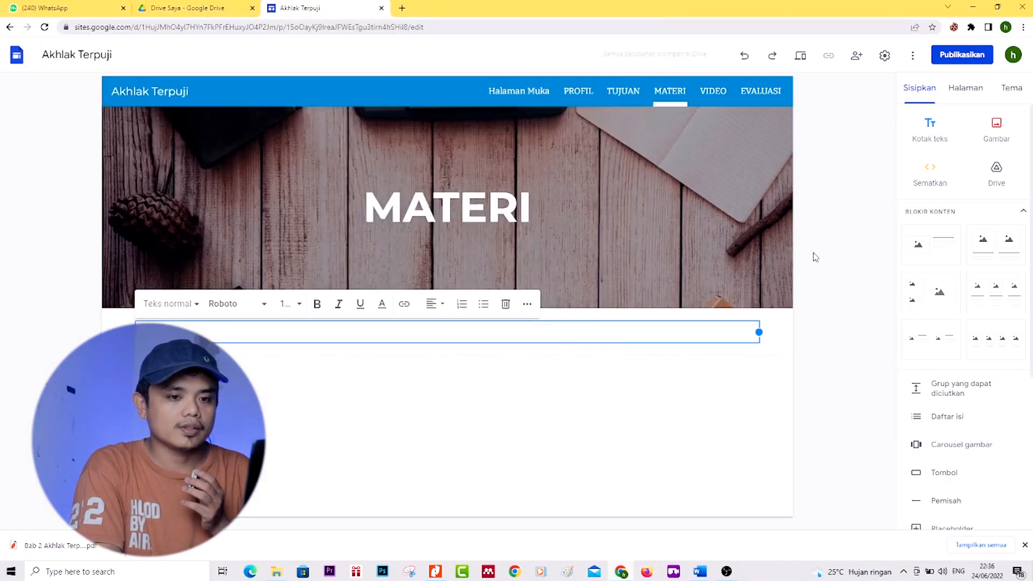
Step: On the MATERI page, insert the content block with one image beside a heading and text, and upload the BERILMU screenshot into its image placeholder
{"action": "left_click", "coordinate": [945, 258]}
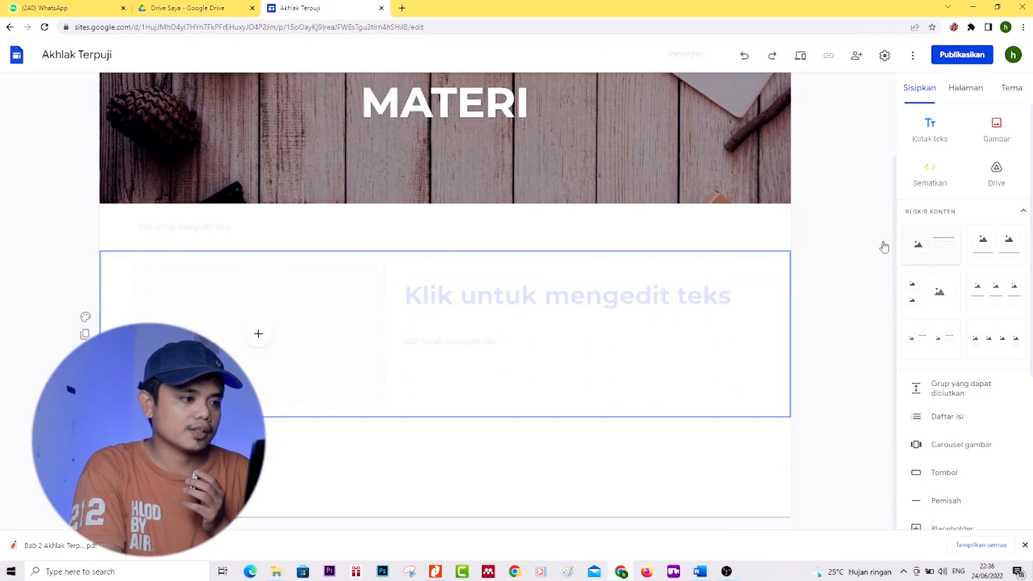
{"action": "left_click", "coordinate": [260, 338]}
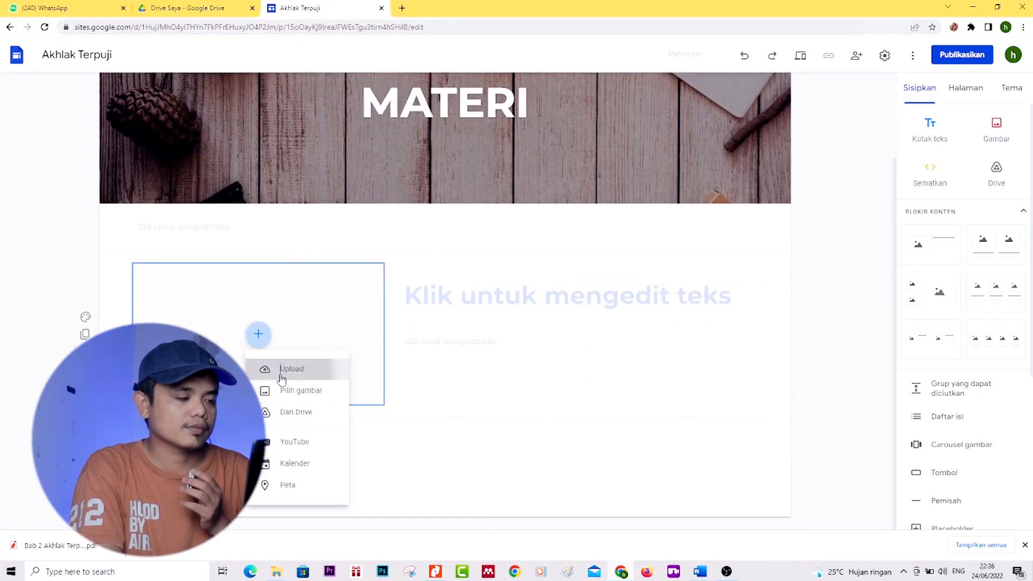
{"action": "left_click", "coordinate": [269, 369]}
{"action": "double_click", "coordinate": [192, 215]}
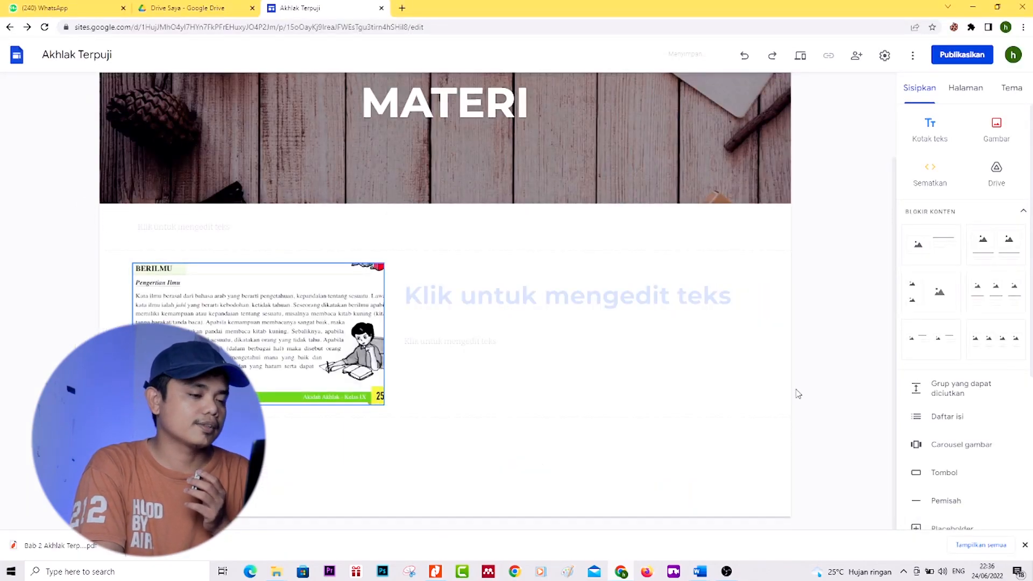
{"action": "left_click", "coordinate": [818, 389]}
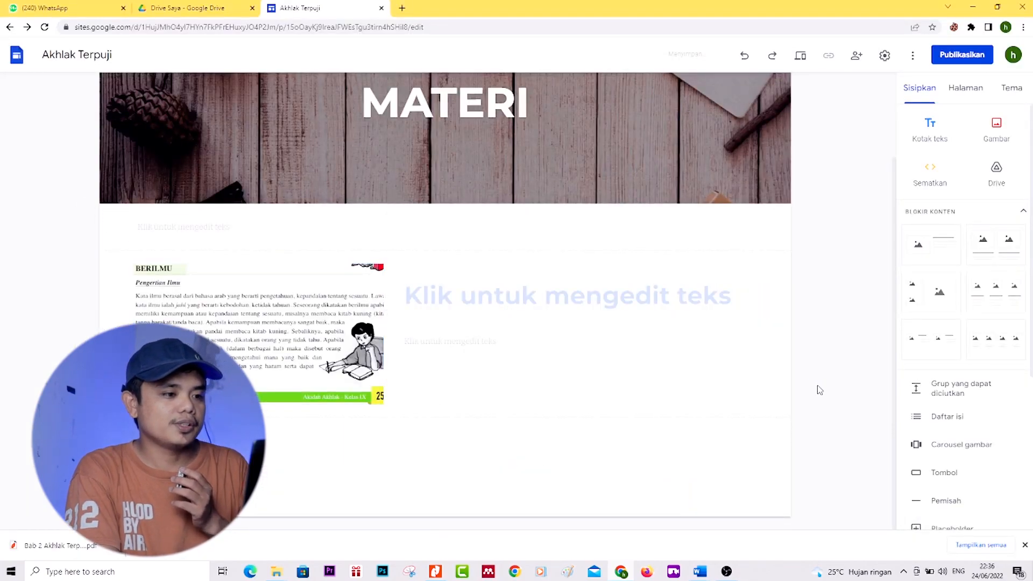
Step: Insert an additional text box below the image and heading block on the MATERI page
{"action": "left_click", "coordinate": [496, 310]}
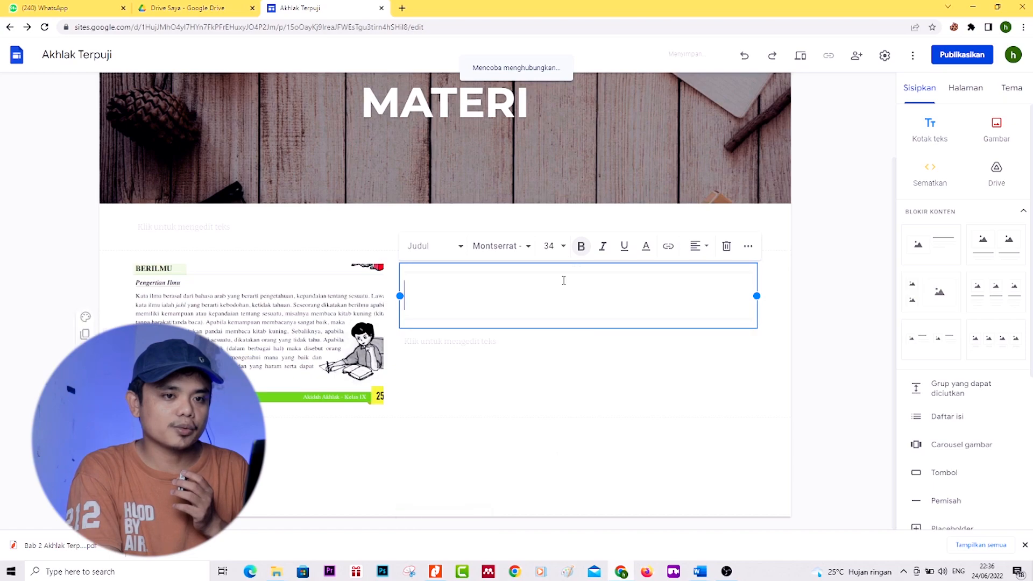
{"action": "left_click", "coordinate": [930, 127]}
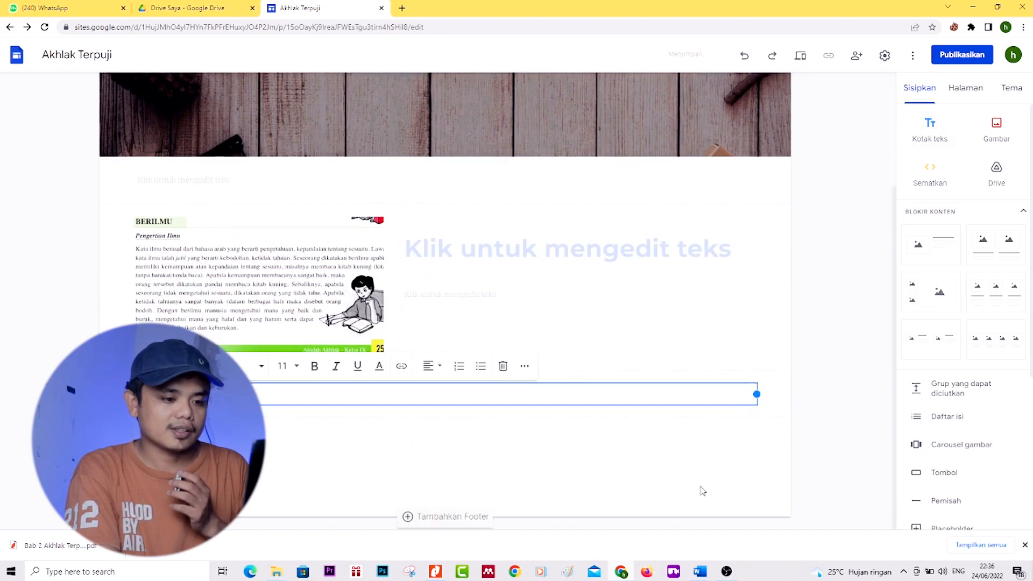
{"action": "mouse_move", "coordinate": [701, 574]}
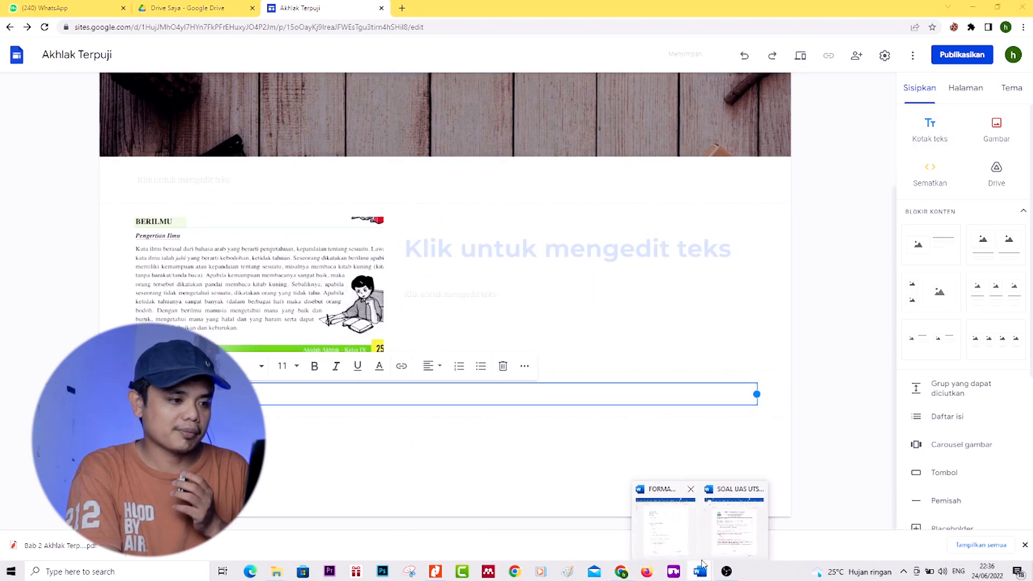
{"action": "left_click", "coordinate": [834, 425]}
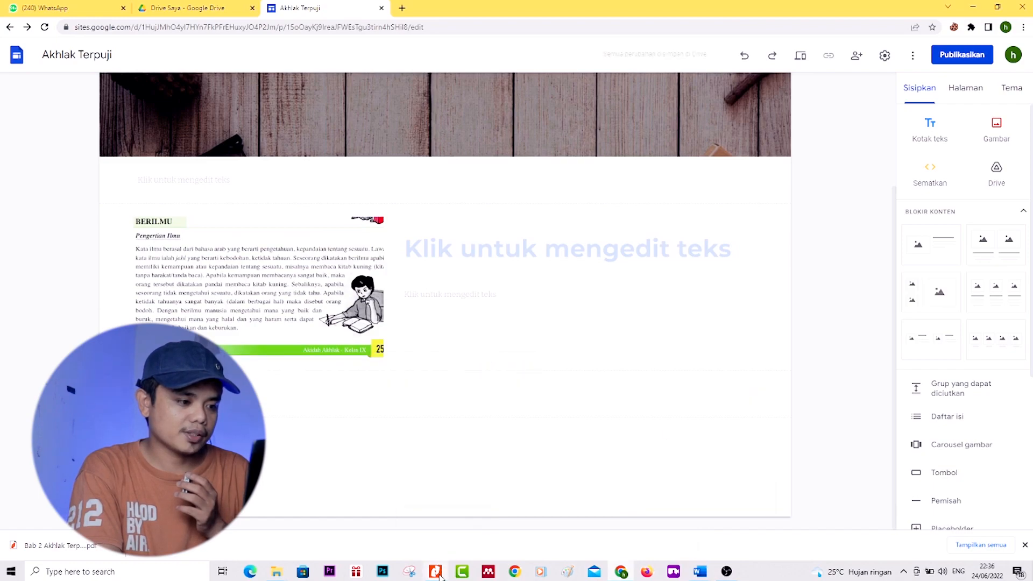
Step: Open Mendeley Desktop and sign in with the account e-mail and password, re-entering the password until the login goes through
{"action": "mouse_move", "coordinate": [439, 577]}
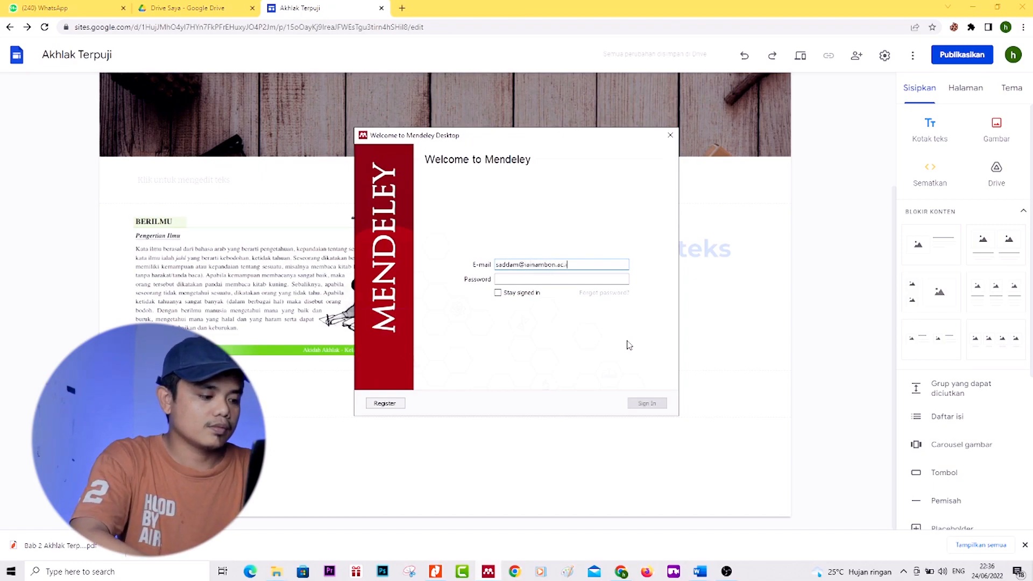
{"action": "key", "text": "Tab"}
{"action": "type", "text": "*"}
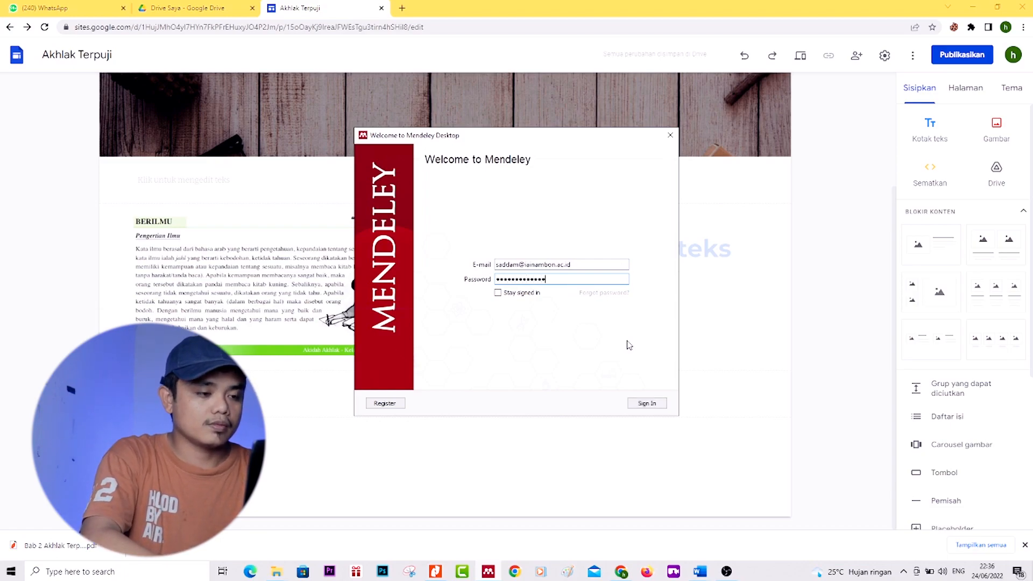
{"action": "key", "text": "Return"}
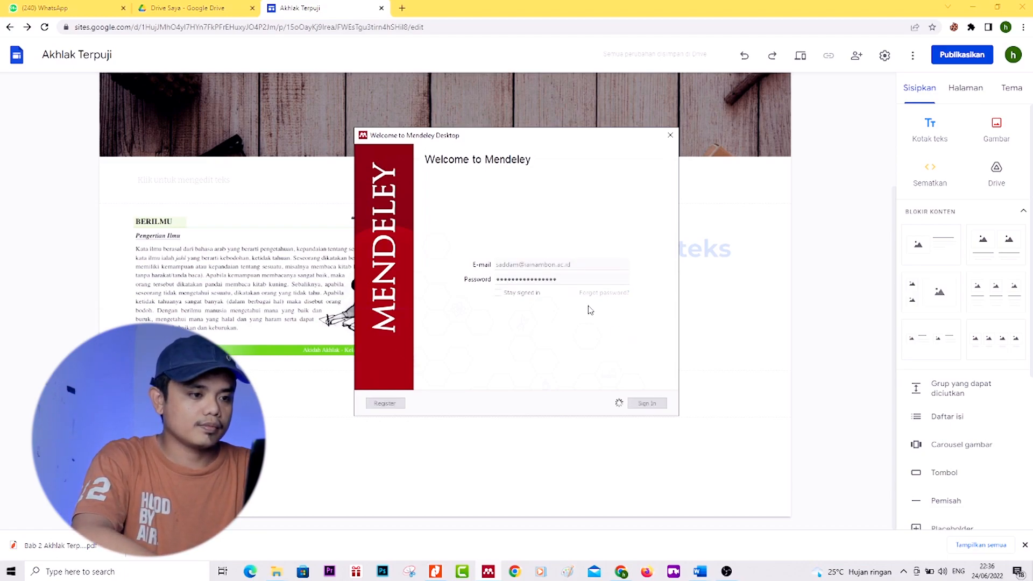
{"action": "type", "text": "***"}
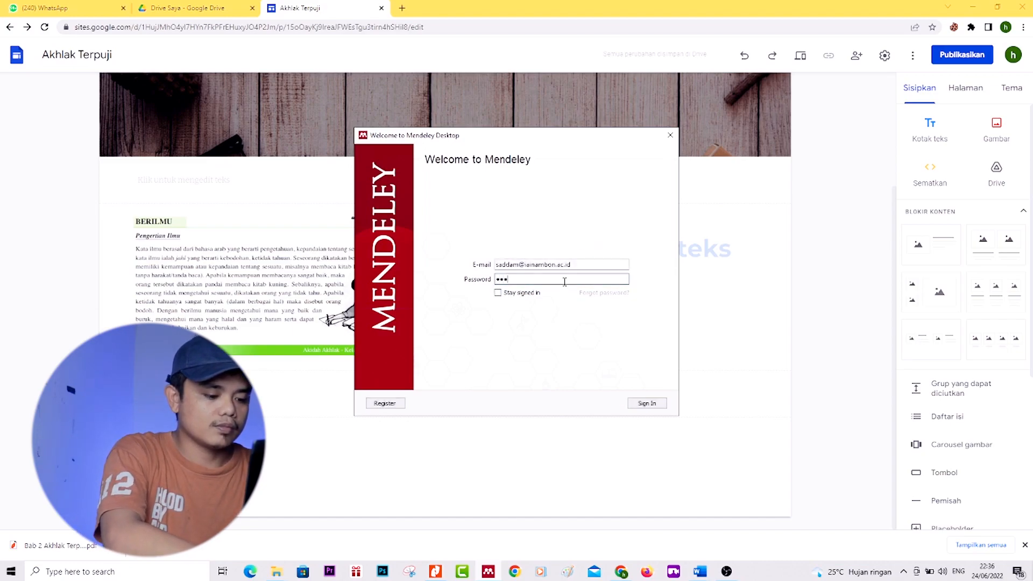
{"action": "type", "text": "*************"}
{"action": "key", "text": "Return"}
{"action": "type", "text": "***"}
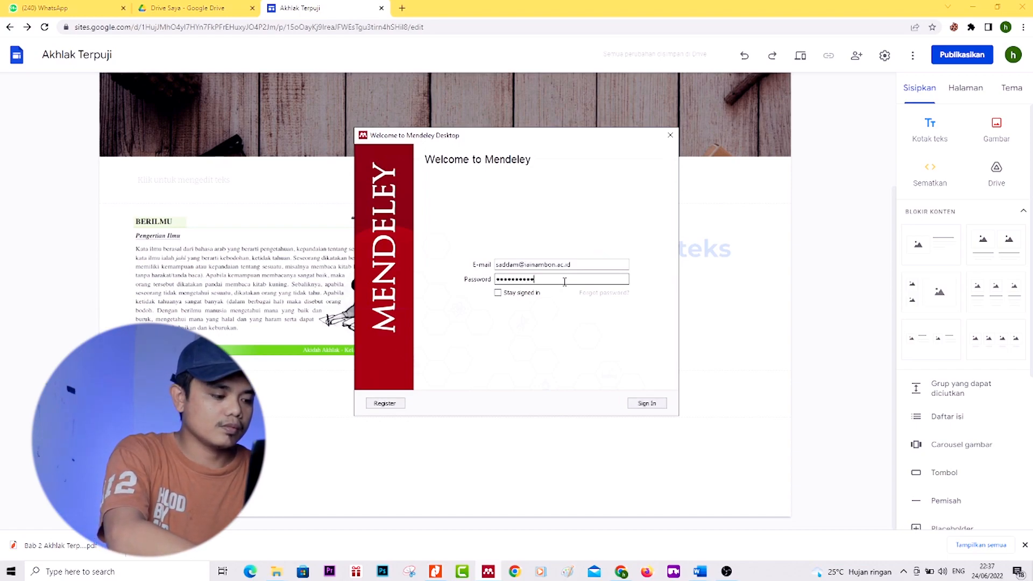
{"action": "key", "text": "Return"}
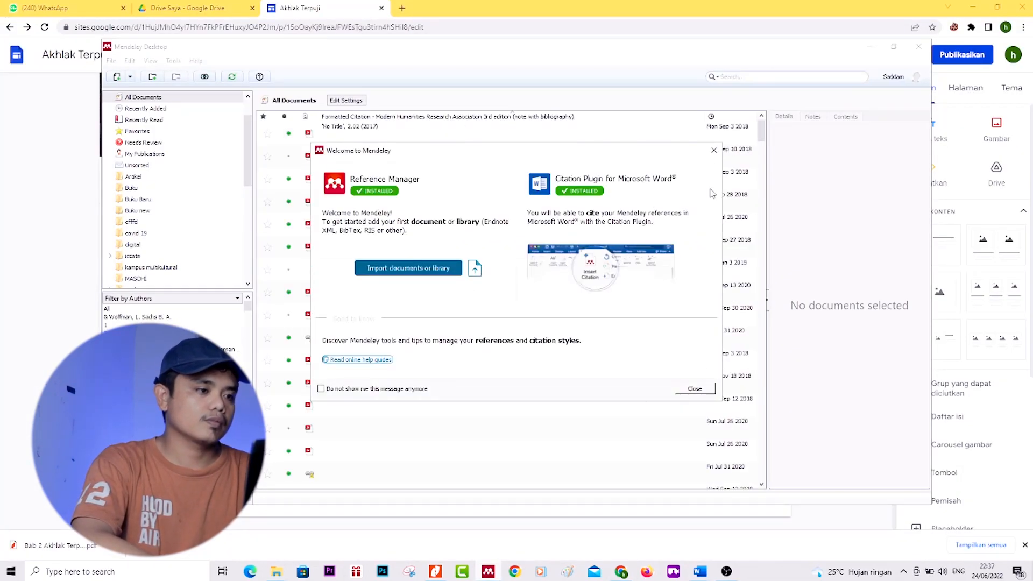
Step: Dismiss Mendeley's welcome window and Add and Create guide, and decline the Mendeley Desktop 1.19.8 update
{"action": "left_click", "coordinate": [714, 150]}
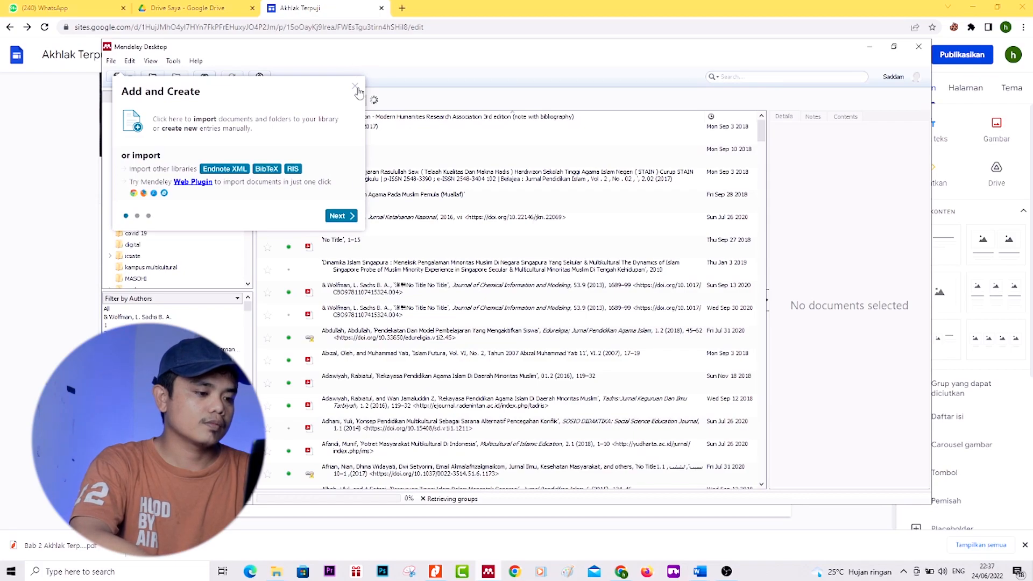
{"action": "left_click", "coordinate": [356, 87]}
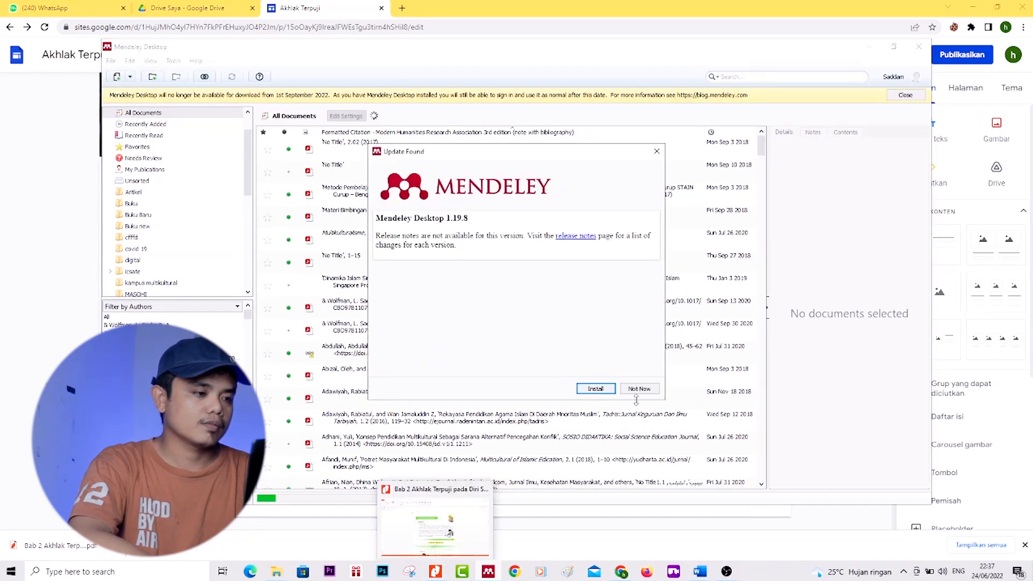
{"action": "left_click", "coordinate": [638, 389]}
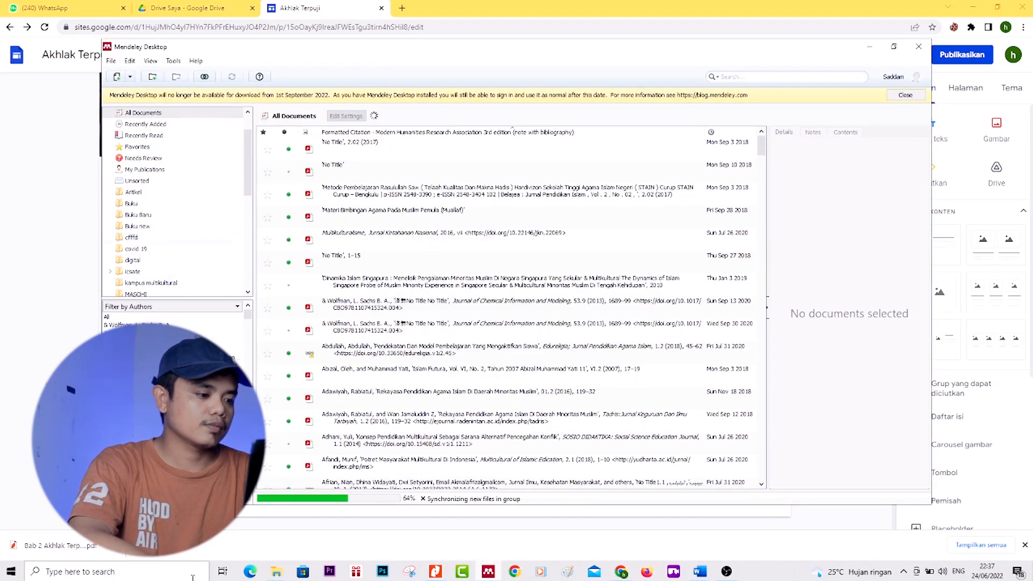
Step: Open the Downloads folder in File Explorer and import the Bab 2 Akhlak Terpuji pada Diri Sendiri PDF into the Mendeley library
{"action": "left_click", "coordinate": [257, 540]}
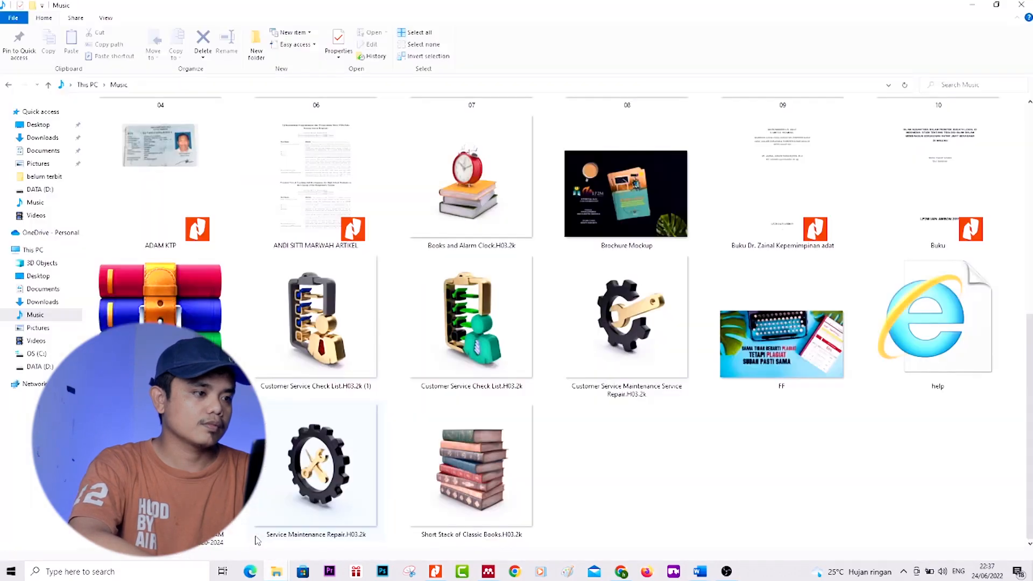
{"action": "scroll", "coordinate": [373, 258], "scroll_direction": "up", "scroll_amount": 5}
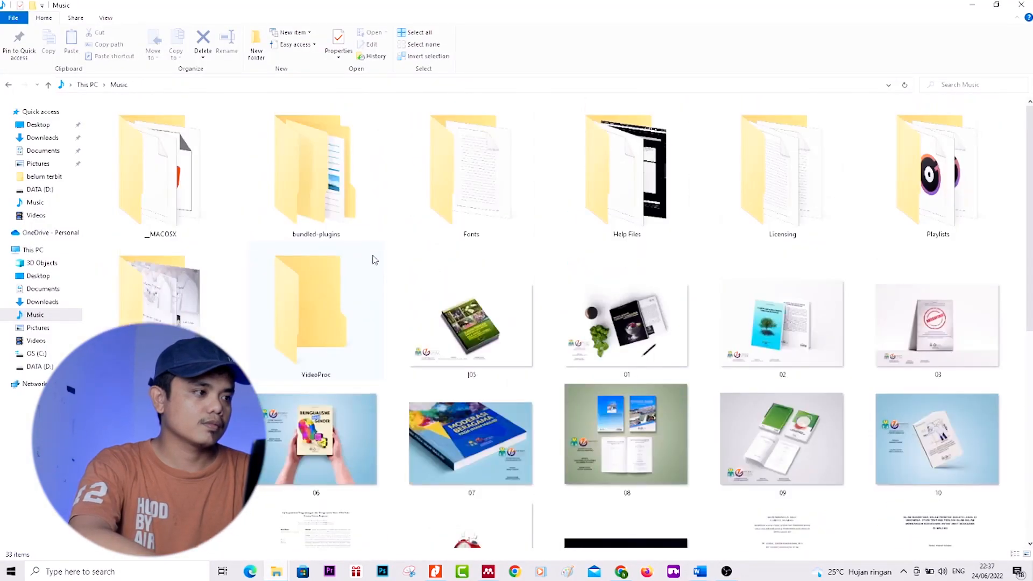
{"action": "left_click", "coordinate": [53, 139]}
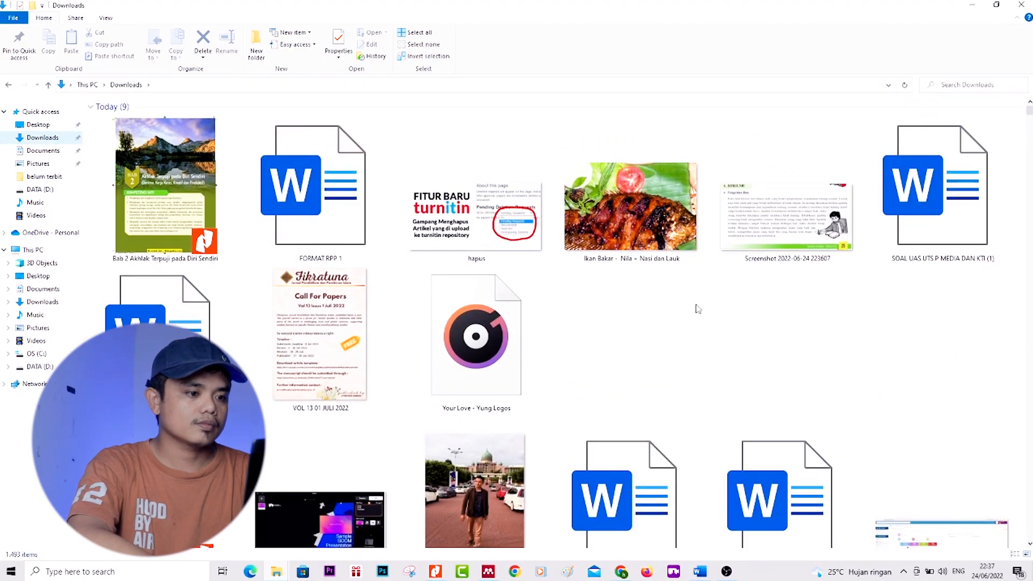
{"action": "left_click_drag", "start_coordinate": [177, 215], "coordinate": [475, 336]}
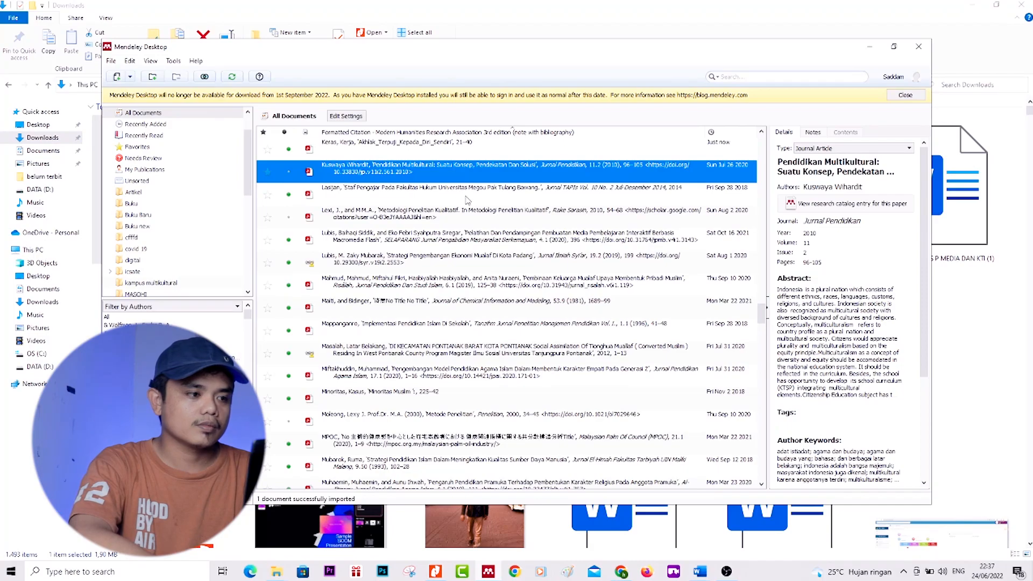
Step: Return to the Downloads folder and add the Bab 2 Akhlak Terpuji PDF to the Mendeley library again
{"action": "left_click", "coordinate": [266, 562]}
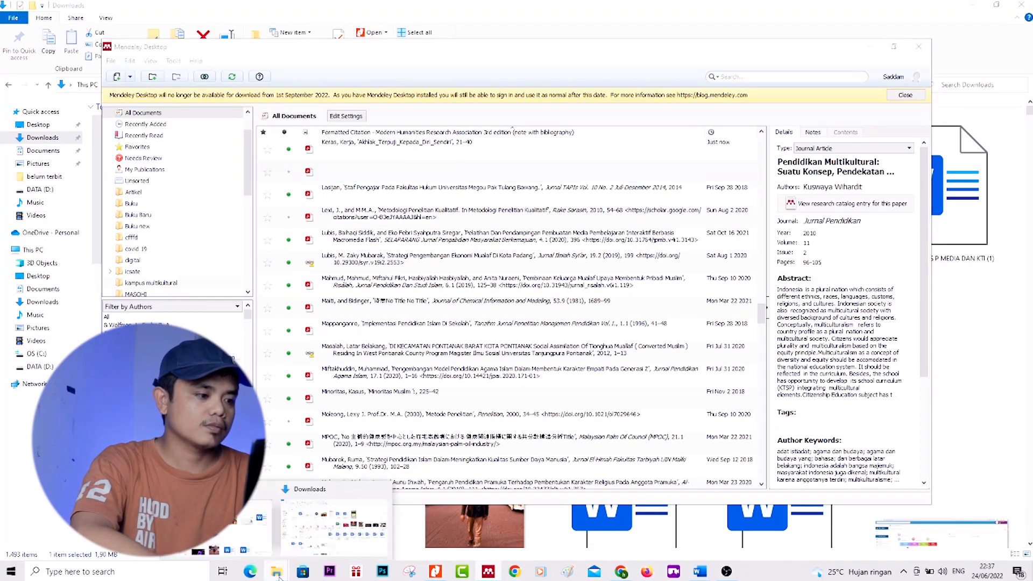
{"action": "left_click", "coordinate": [256, 540]}
{"action": "left_click_drag", "start_coordinate": [202, 189], "coordinate": [484, 574]}
{"action": "left_click", "coordinate": [483, 576]}
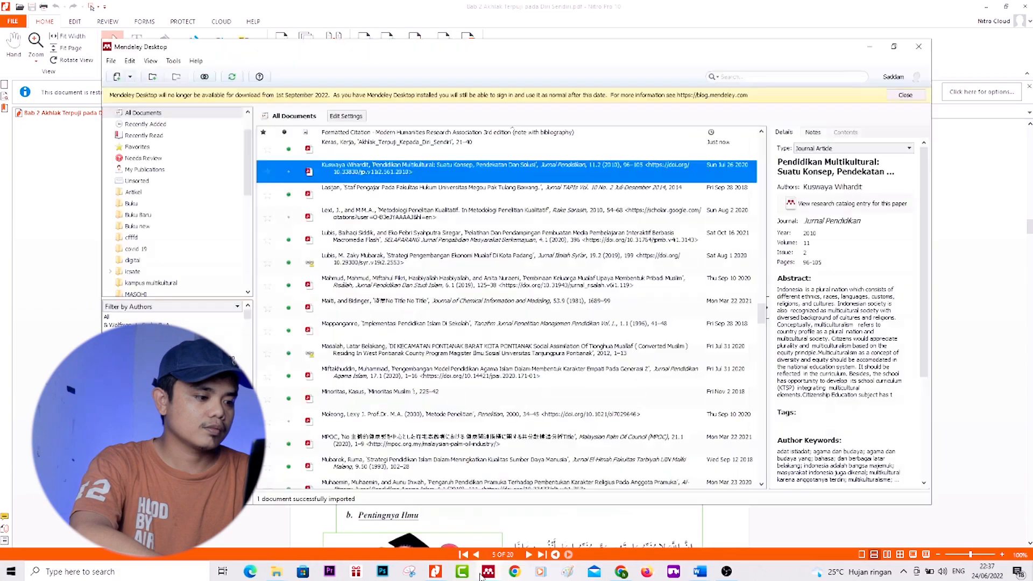
{"action": "mouse_move", "coordinate": [267, 577]}
{"action": "left_click", "coordinate": [238, 532]}
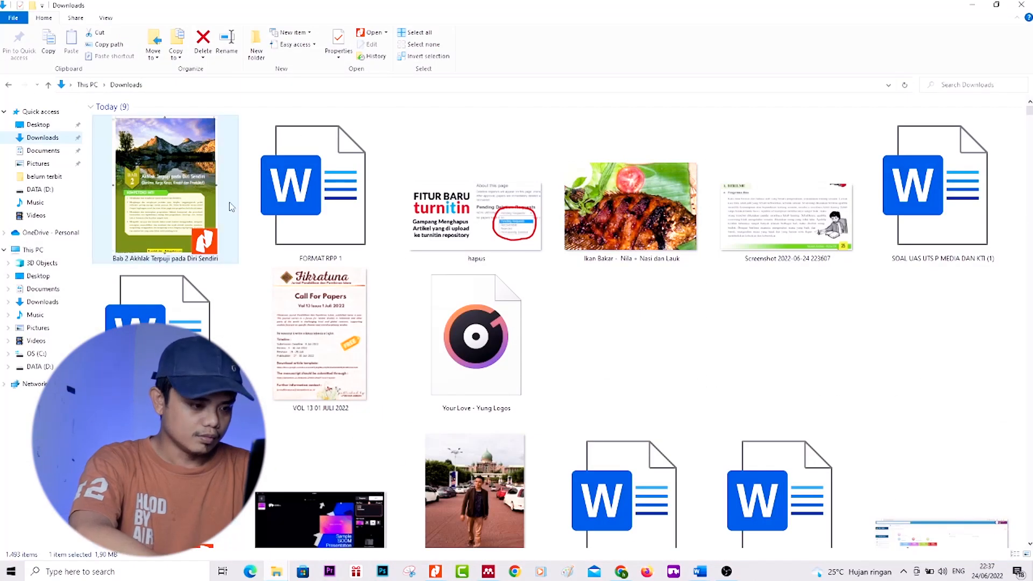
{"action": "left_click_drag", "start_coordinate": [186, 191], "coordinate": [501, 402]}
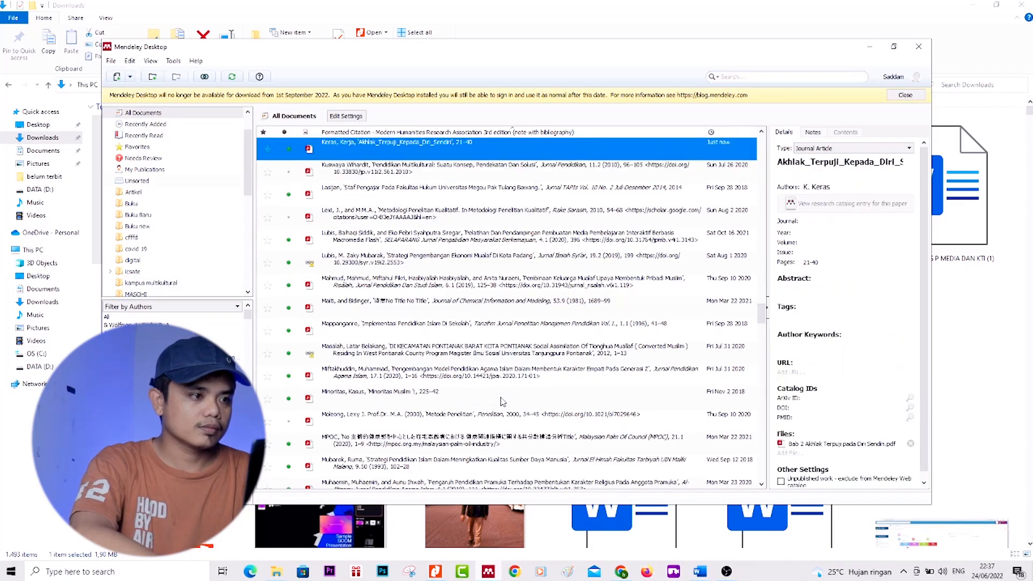
Step: Open the imported Akhlak Terpuji document and copy the Pengertian Ilmu heading and paragraph from the BERILMU section on page 25
{"action": "double_click", "coordinate": [393, 145]}
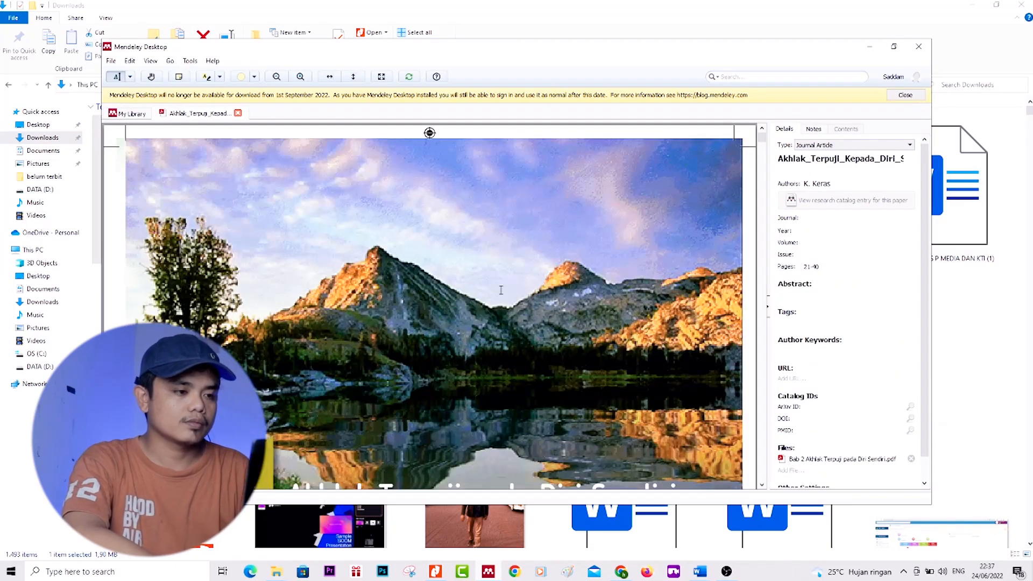
{"action": "scroll", "coordinate": [501, 290], "scroll_direction": "down", "scroll_amount": 5}
{"action": "scroll", "coordinate": [500, 290], "scroll_direction": "down", "scroll_amount": 10}
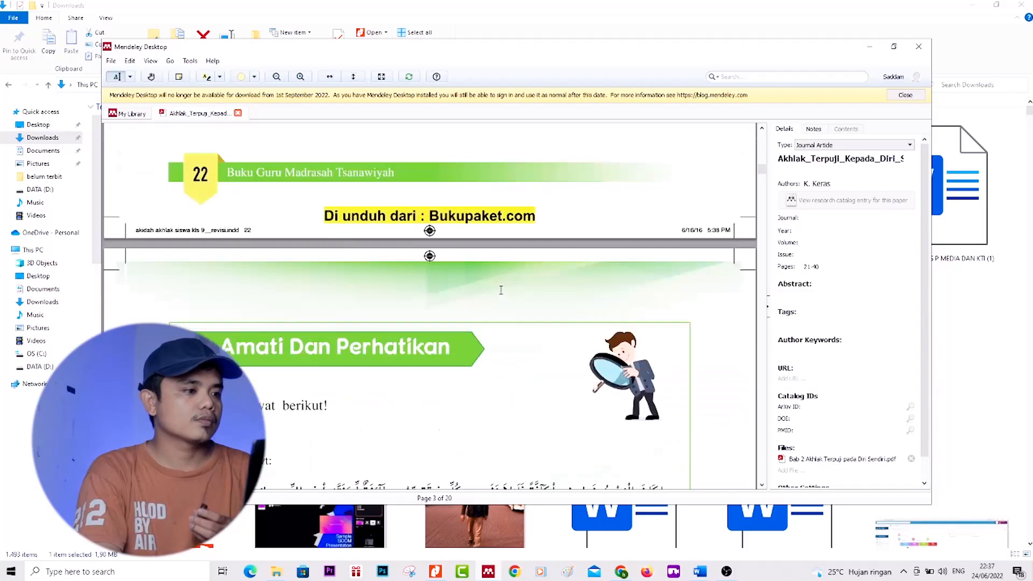
{"action": "scroll", "coordinate": [500, 290], "scroll_direction": "down", "scroll_amount": 18}
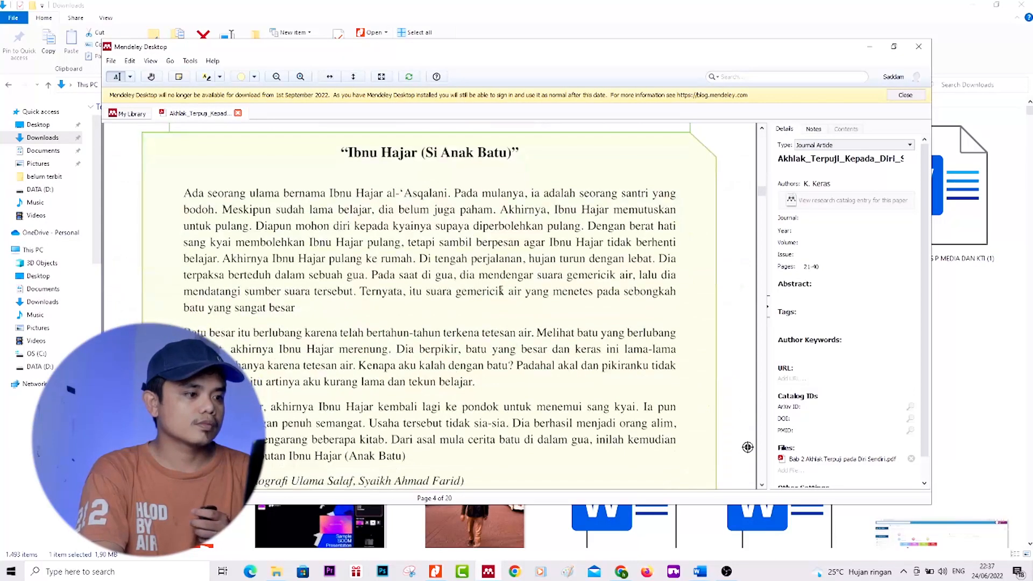
{"action": "scroll", "coordinate": [501, 291], "scroll_direction": "down", "scroll_amount": 10}
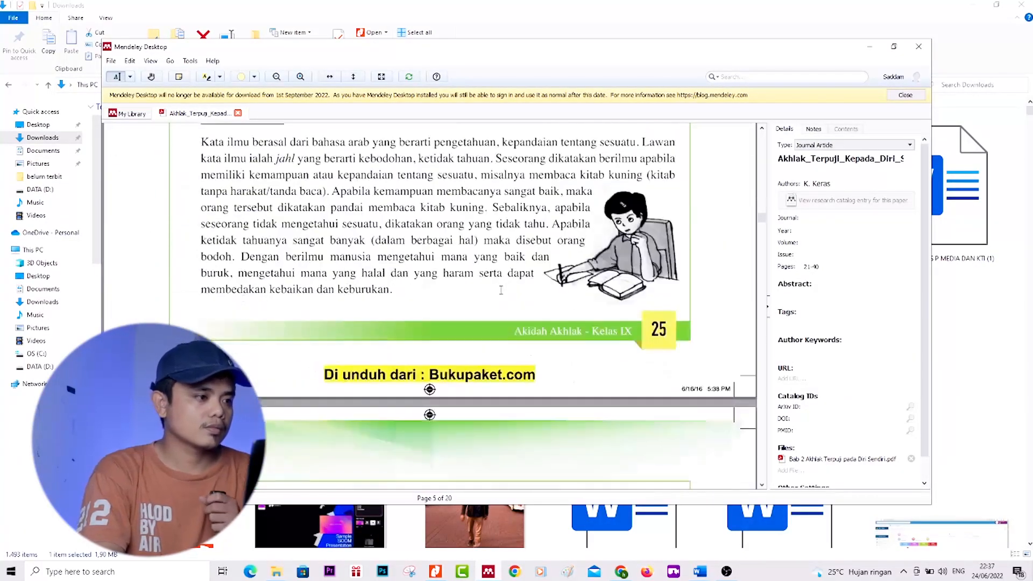
{"action": "mouse_move", "coordinate": [187, 204]}
{"action": "left_mouse_down"}
{"action": "mouse_move", "coordinate": [591, 312]}
{"action": "mouse_move", "coordinate": [538, 353]}
{"action": "mouse_move", "coordinate": [409, 385]}
{"action": "left_mouse_up"}
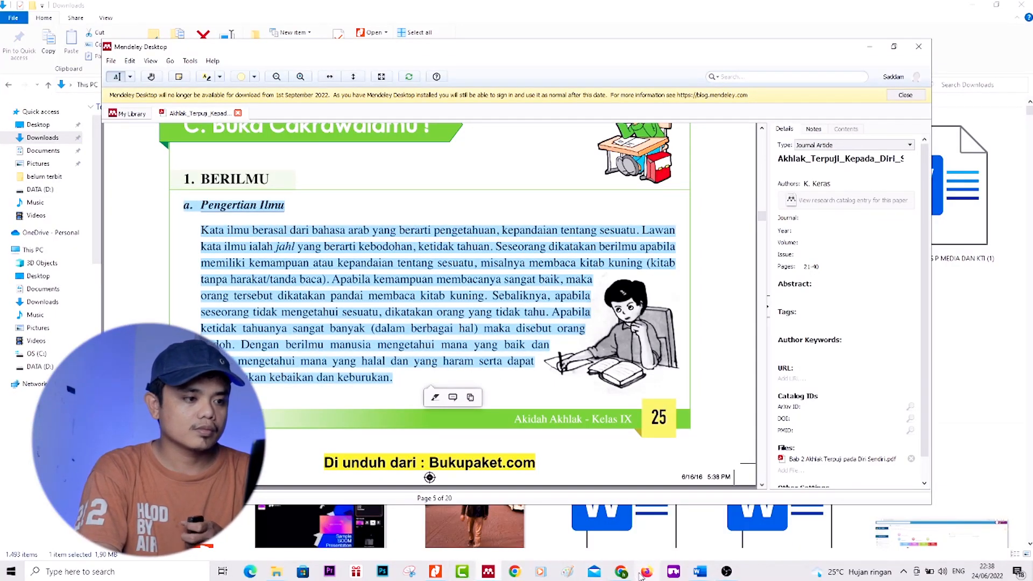
Step: Switch back to the MATERI page in Google Sites and delete the BERILMU screenshot along with its heading and text block
{"action": "left_click", "coordinate": [622, 572]}
{"action": "left_click", "coordinate": [327, 282]}
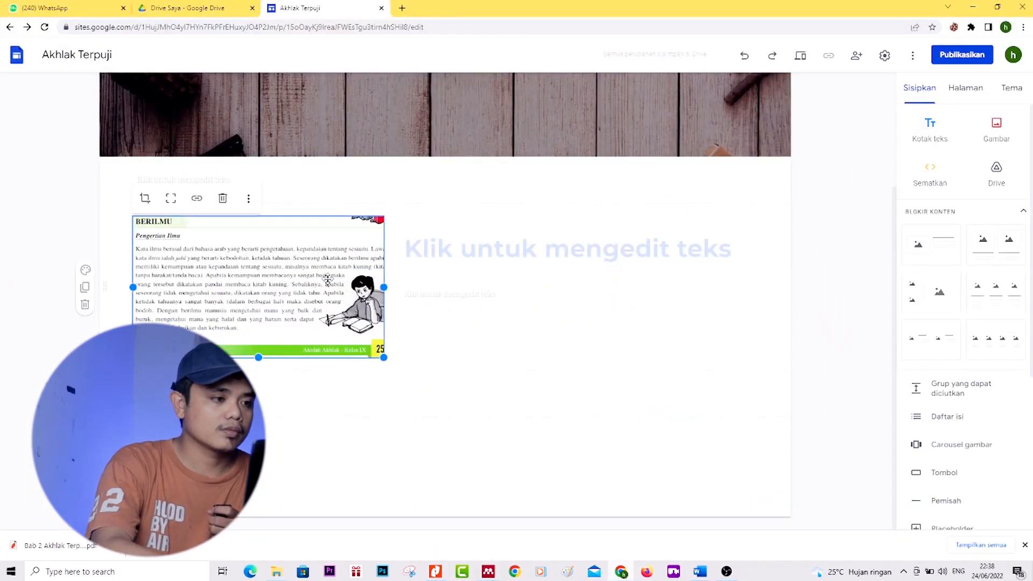
{"action": "key", "text": "Delete"}
{"action": "left_click", "coordinate": [299, 250]}
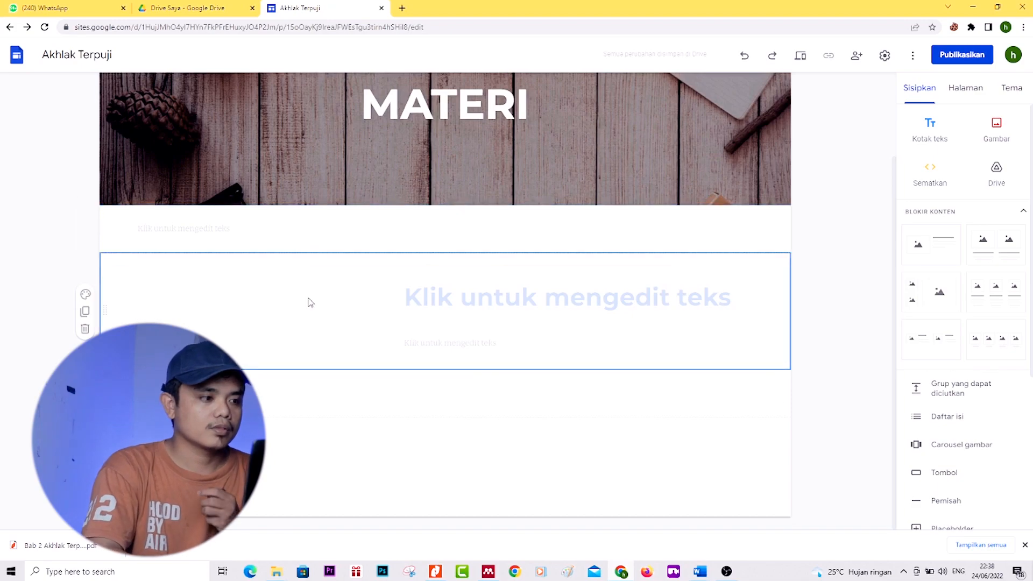
{"action": "key", "text": "Delete"}
Step: Paste the copied Pengertian Ilmu text into the first text box below the MATERI header
{"action": "left_click", "coordinate": [409, 373]}
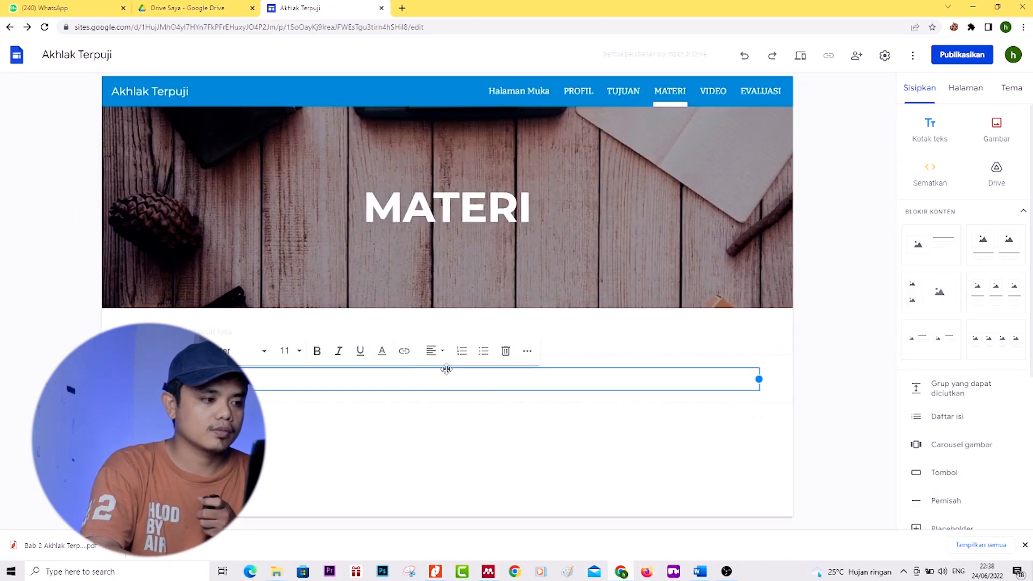
{"action": "left_click", "coordinate": [864, 432]}
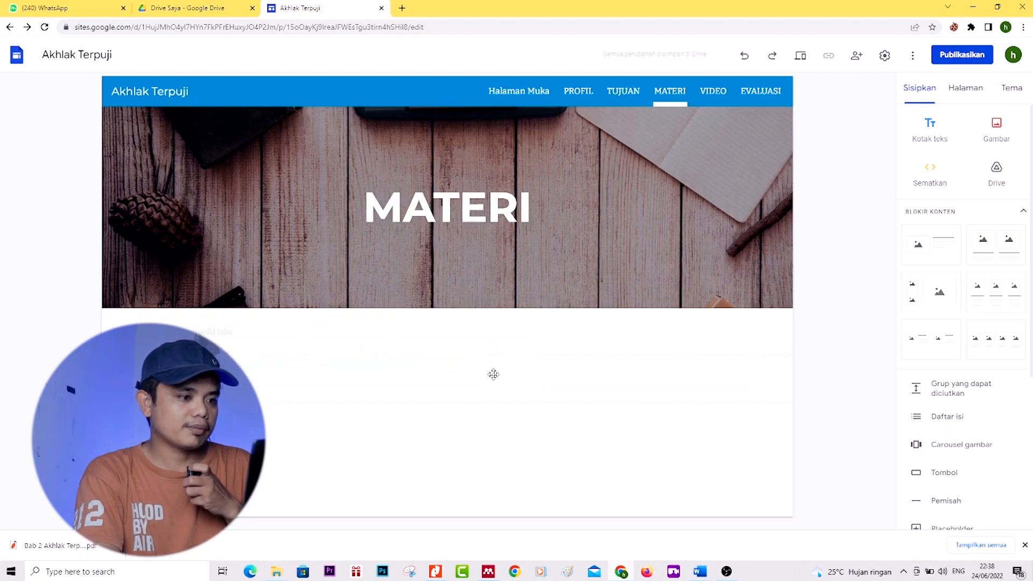
{"action": "left_click", "coordinate": [457, 333]}
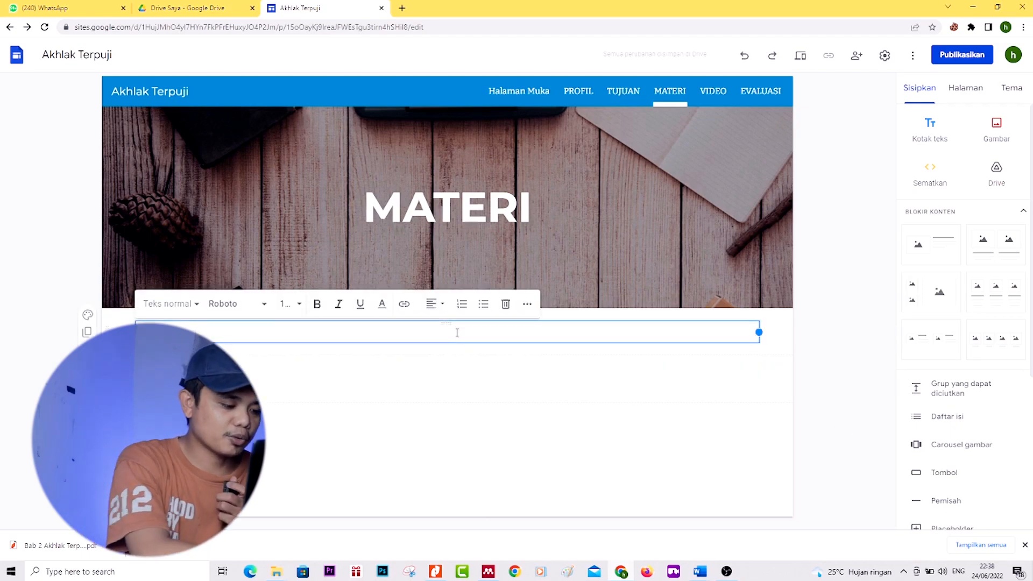
{"action": "key", "text": "ctrl+v"}
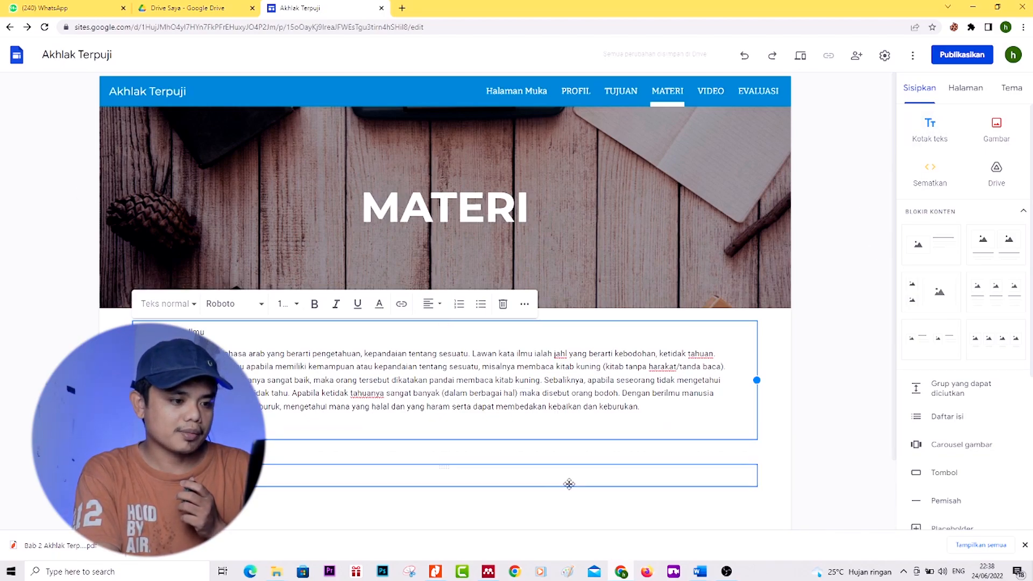
{"action": "right_click", "coordinate": [570, 481]}
{"action": "left_click", "coordinate": [855, 389]}
{"action": "left_click", "coordinate": [856, 390]}
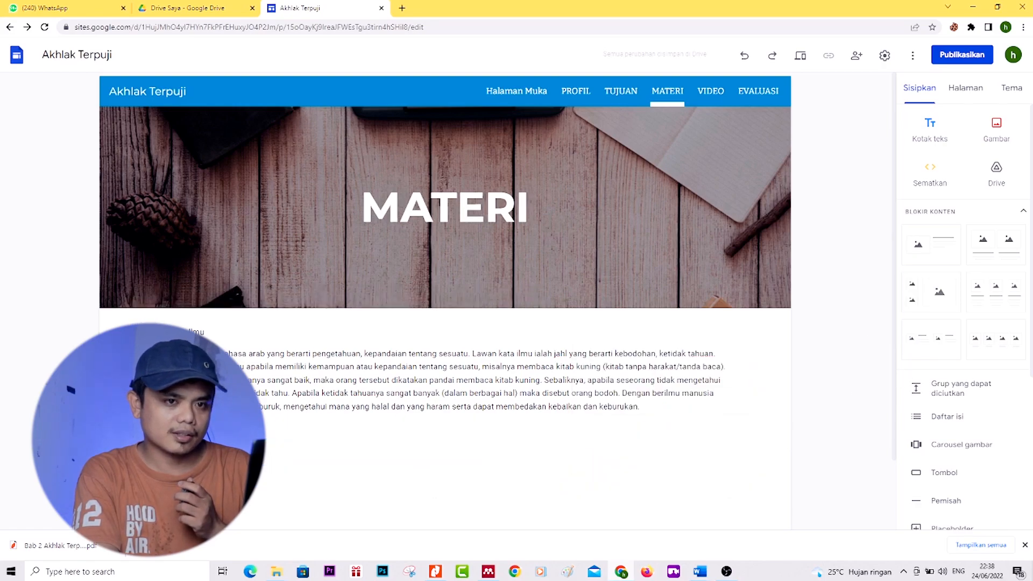
{"action": "left_click", "coordinate": [998, 127]}
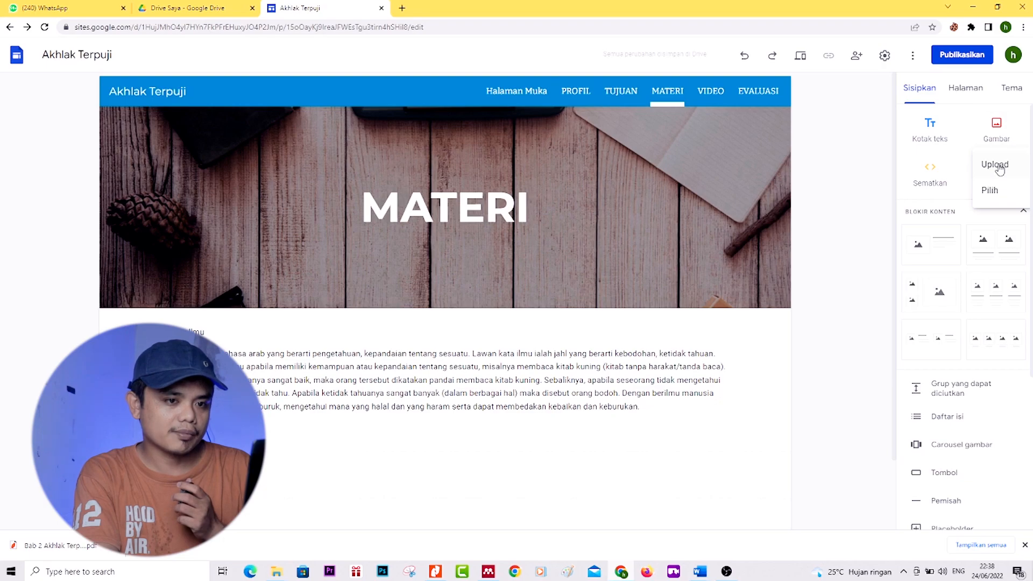
{"action": "left_click", "coordinate": [849, 210]}
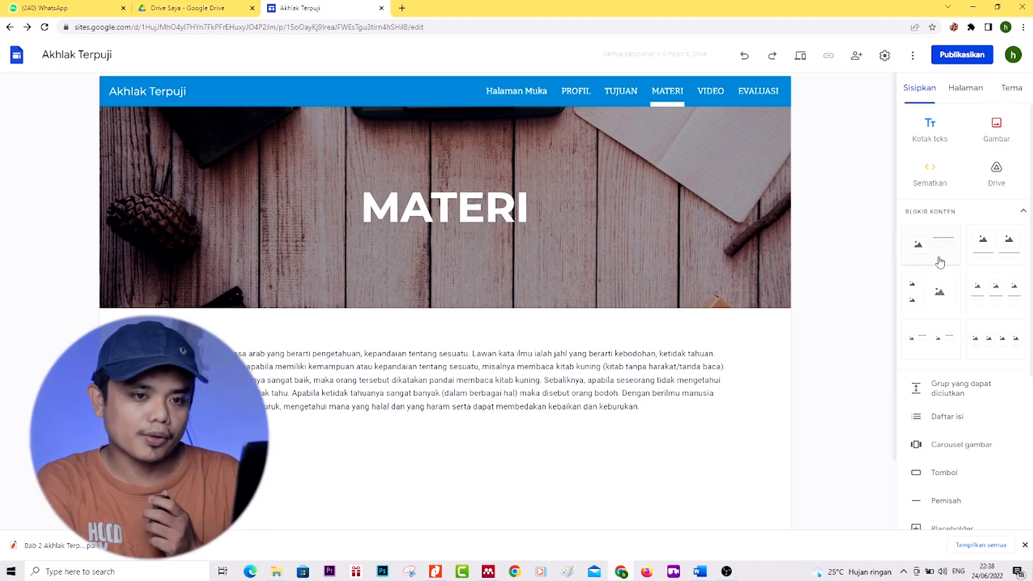
{"action": "left_click", "coordinate": [985, 256]}
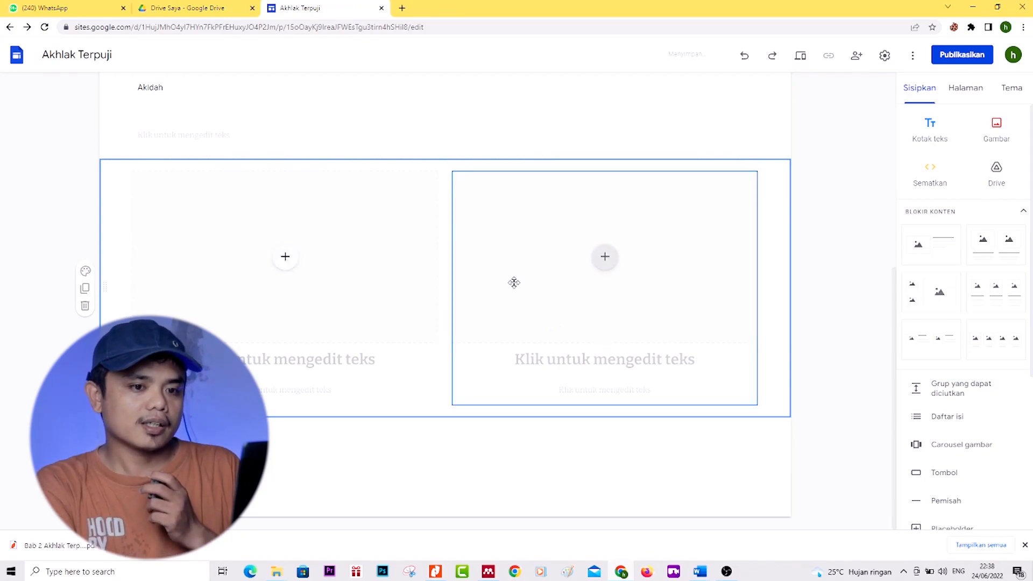
{"action": "scroll", "coordinate": [514, 283], "scroll_direction": "up", "scroll_amount": 3}
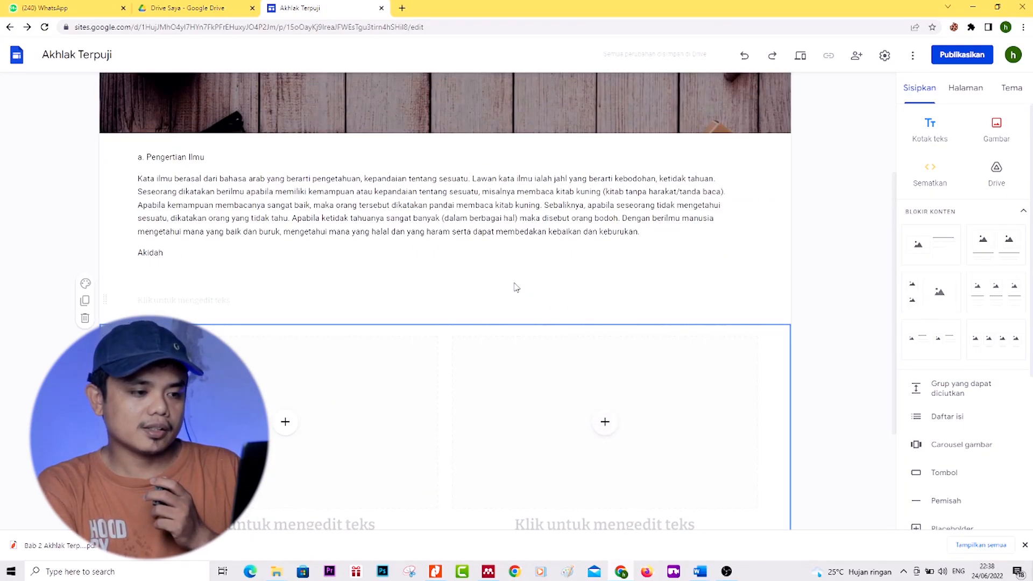
{"action": "scroll", "coordinate": [422, 380], "scroll_direction": "down", "scroll_amount": 2}
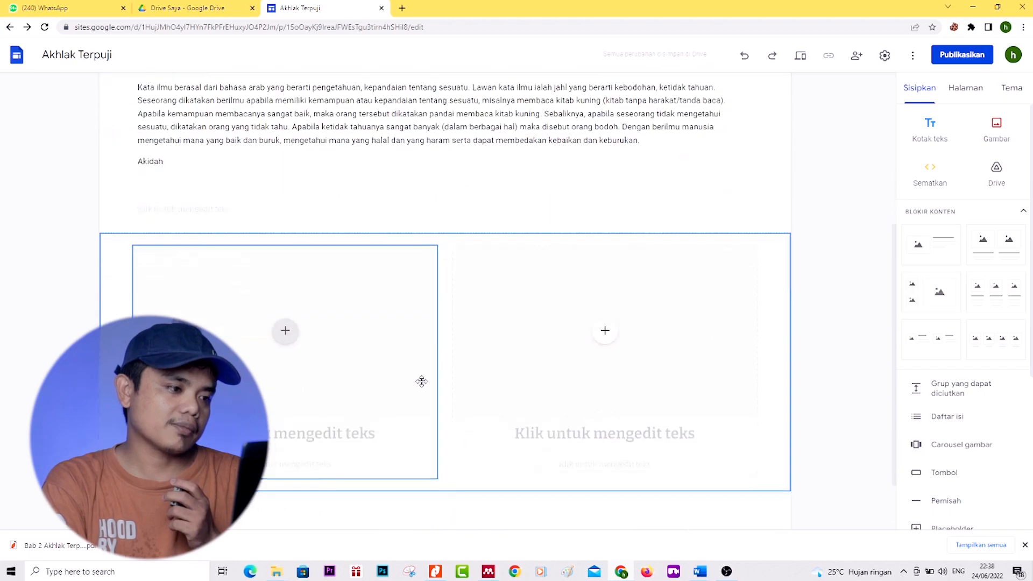
{"action": "left_click", "coordinate": [296, 335]}
{"action": "left_click", "coordinate": [315, 365]}
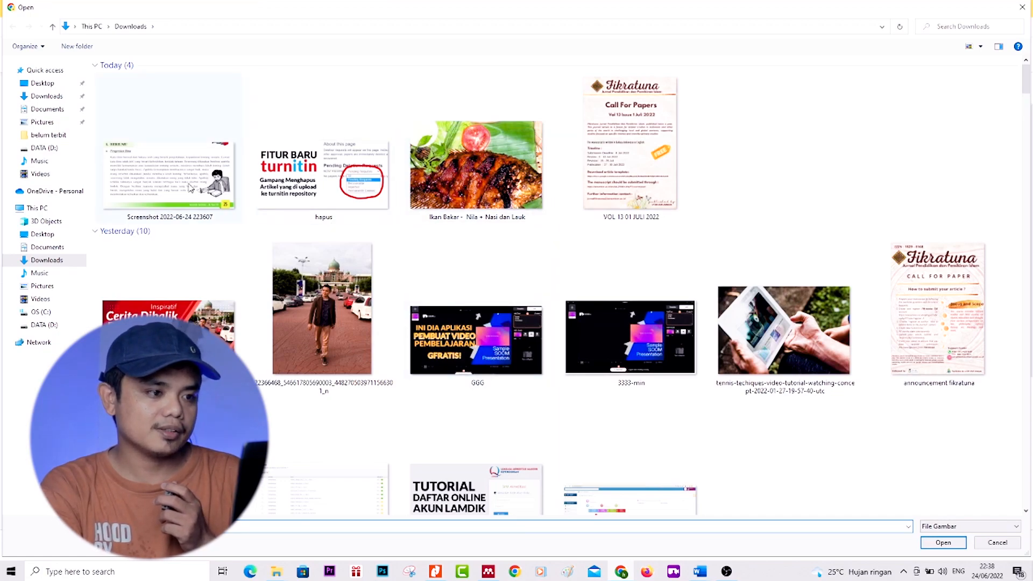
{"action": "key", "text": "Escape"}
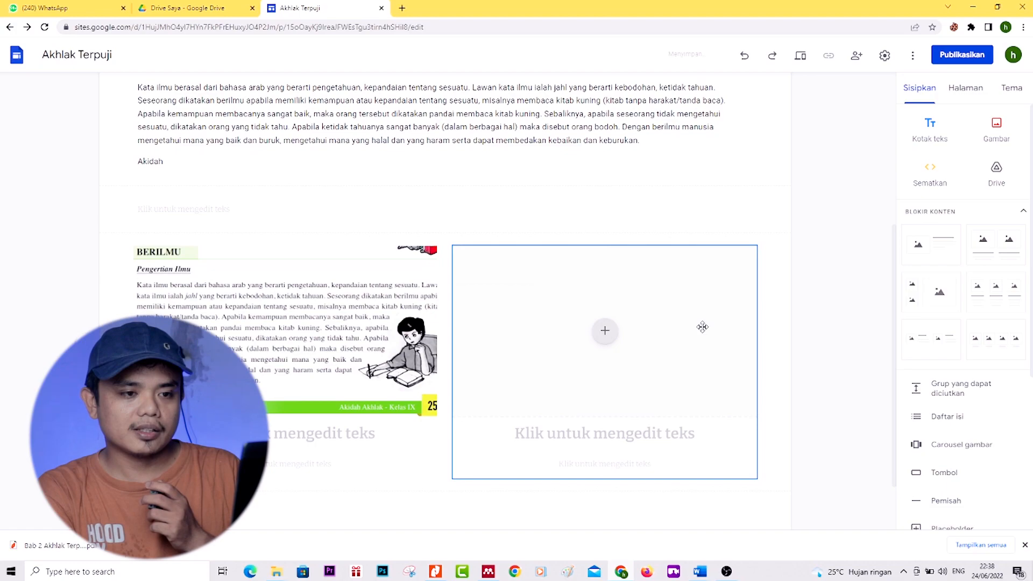
Step: Search YouTube for "akhlak terpuji" and insert the video titled Akhlak terpuji into the MATERI page
{"action": "scroll", "coordinate": [701, 327], "scroll_direction": "up", "scroll_amount": 4}
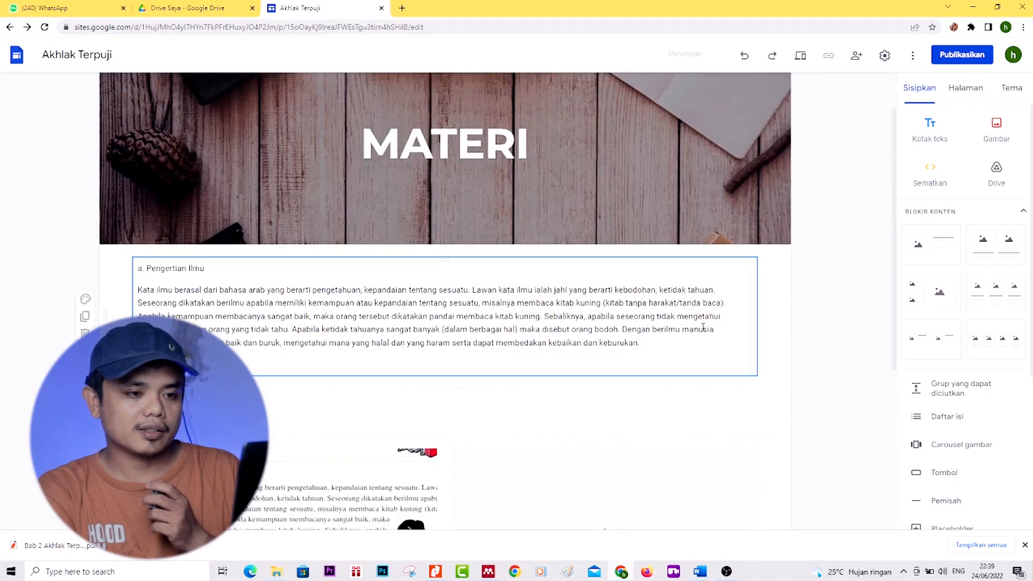
{"action": "scroll", "coordinate": [703, 326], "scroll_direction": "down", "scroll_amount": 4}
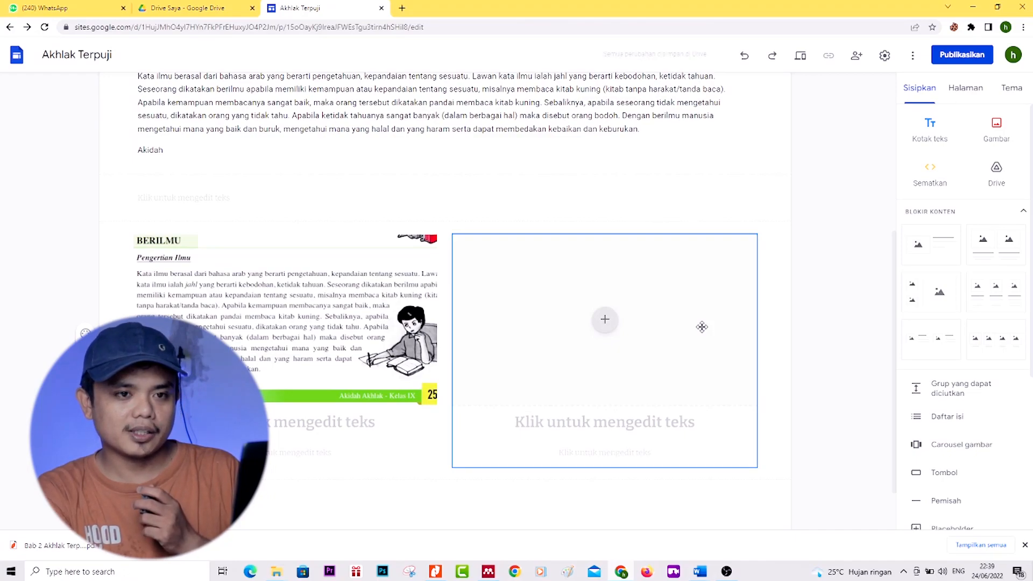
{"action": "scroll", "coordinate": [981, 285], "scroll_direction": "down", "scroll_amount": 2}
{"action": "scroll", "coordinate": [980, 284], "scroll_direction": "down", "scroll_amount": 2}
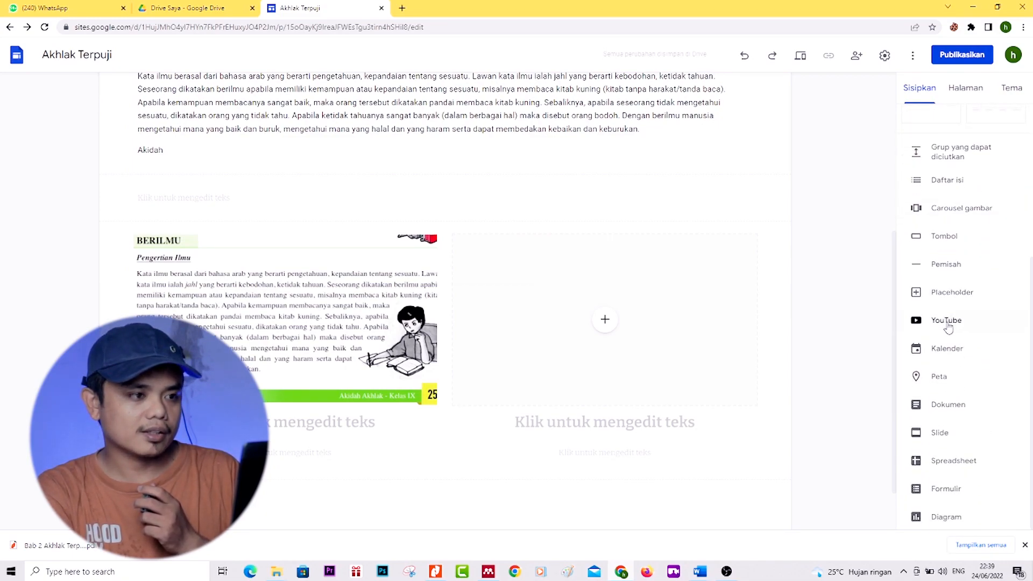
{"action": "left_click", "coordinate": [947, 322]}
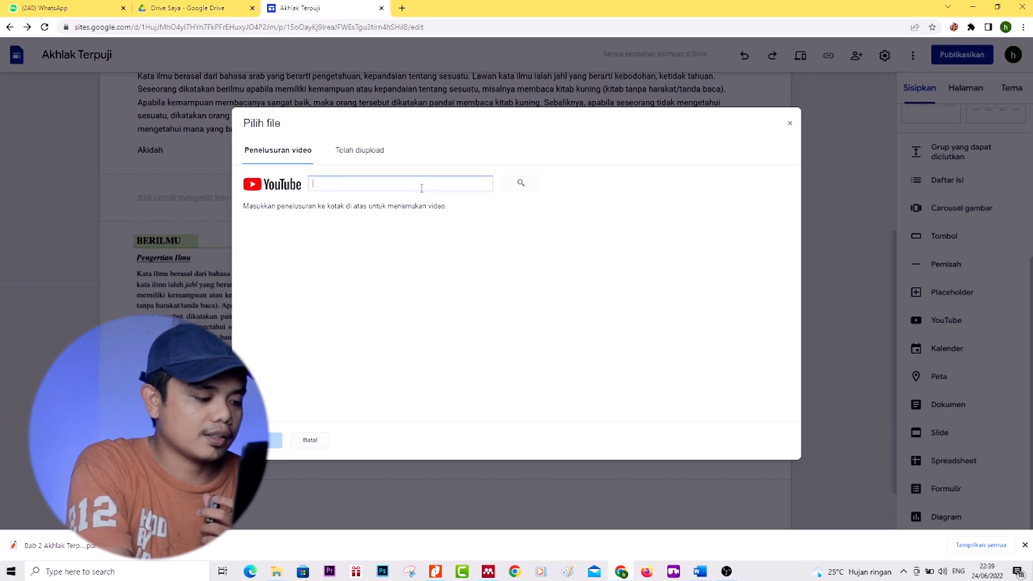
{"action": "type", "text": "akhlak terpuji"}
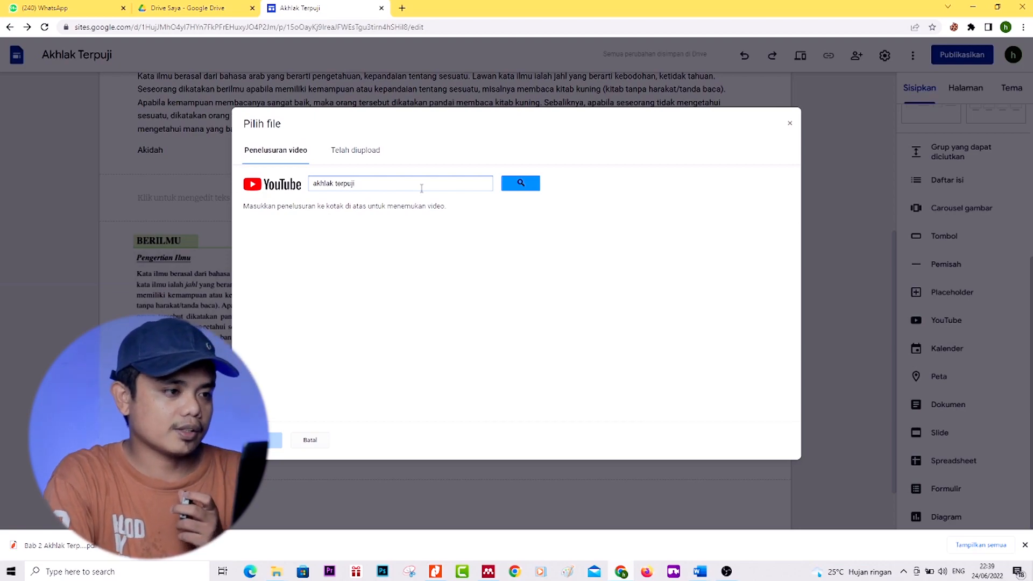
{"action": "key", "text": "Return"}
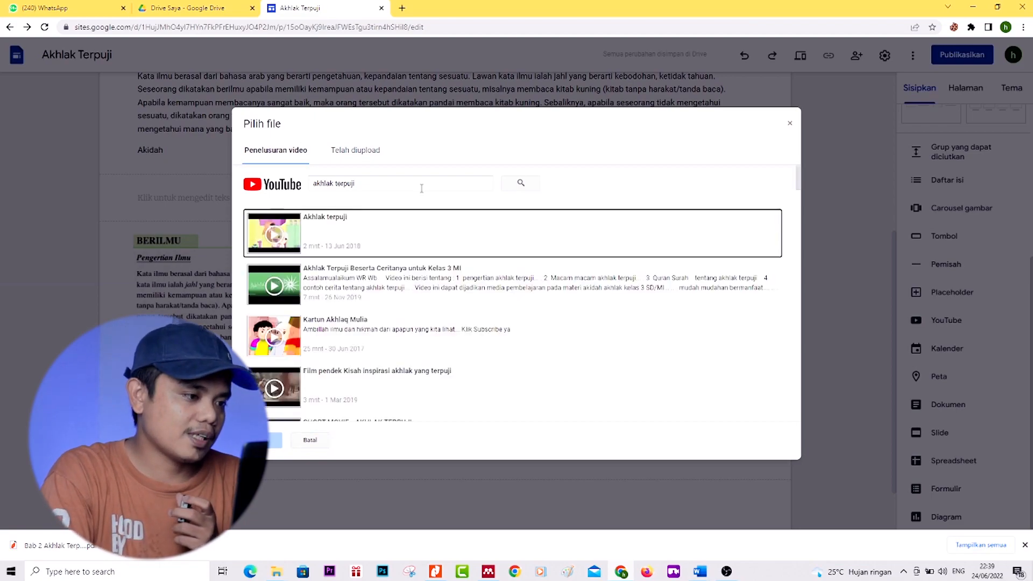
{"action": "left_click", "coordinate": [281, 245]}
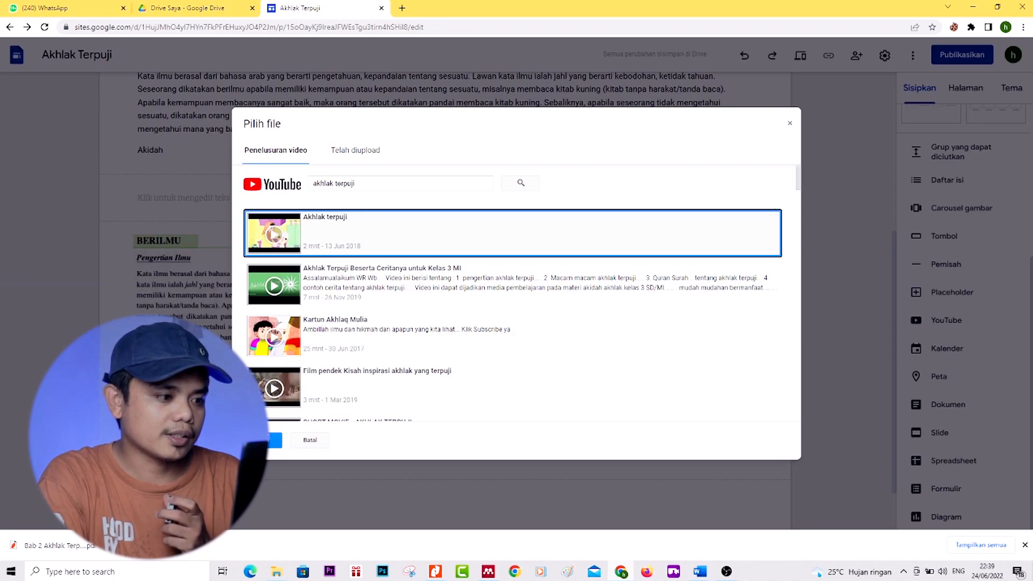
{"action": "double_click", "coordinate": [281, 237]}
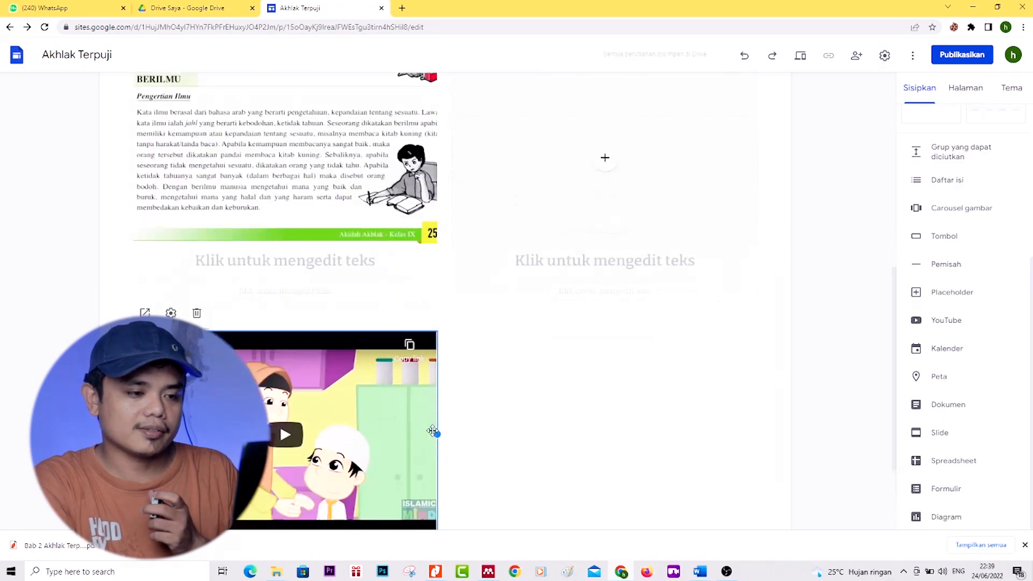
Step: Review the MATERI page with its embedded video and open the VIDEO page for editing
{"action": "scroll", "coordinate": [378, 351], "scroll_direction": "up", "scroll_amount": 10}
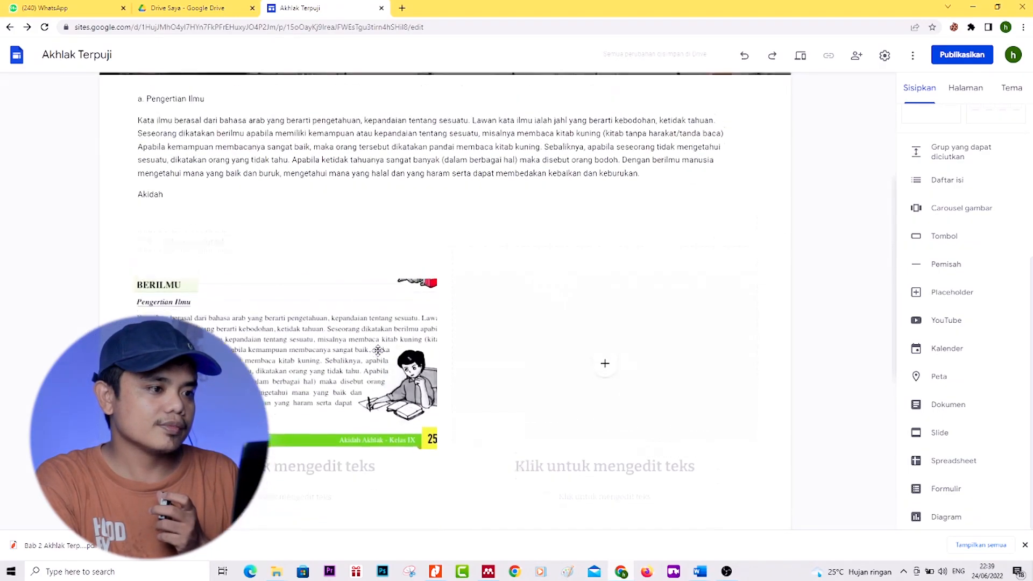
{"action": "scroll", "coordinate": [378, 351], "scroll_direction": "down", "scroll_amount": 10}
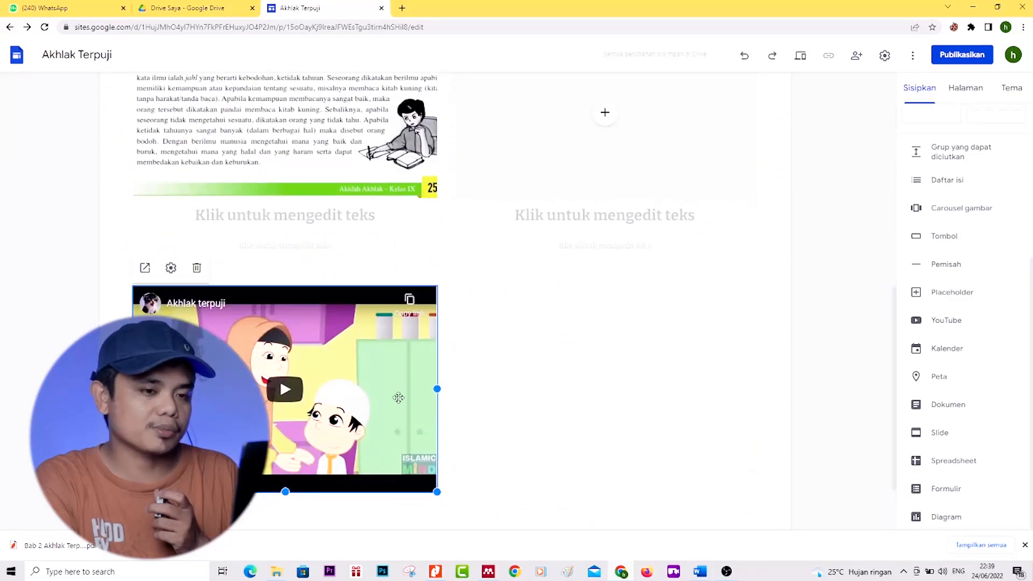
{"action": "scroll", "coordinate": [352, 335], "scroll_direction": "up", "scroll_amount": 10}
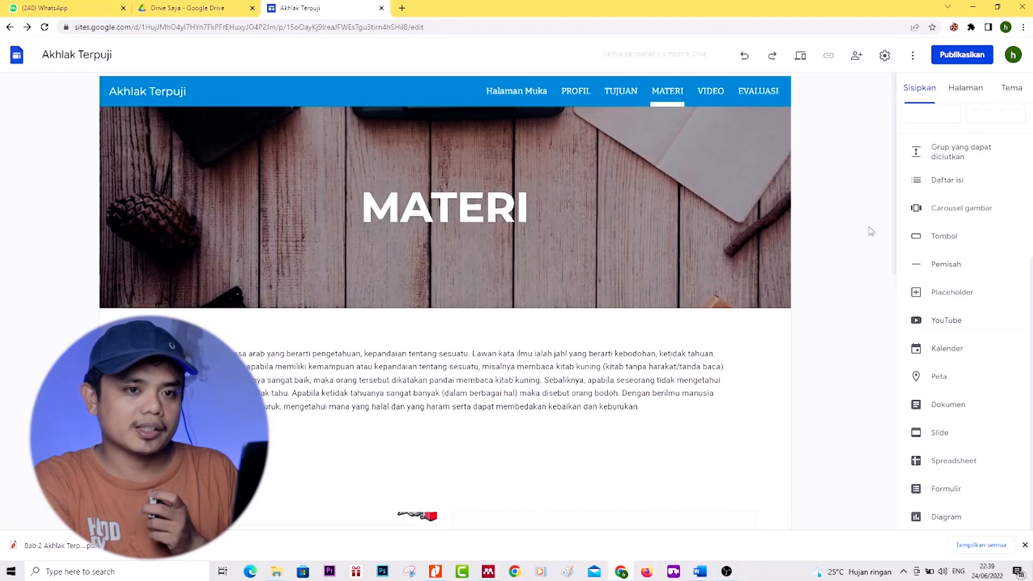
{"action": "left_click", "coordinate": [962, 90]}
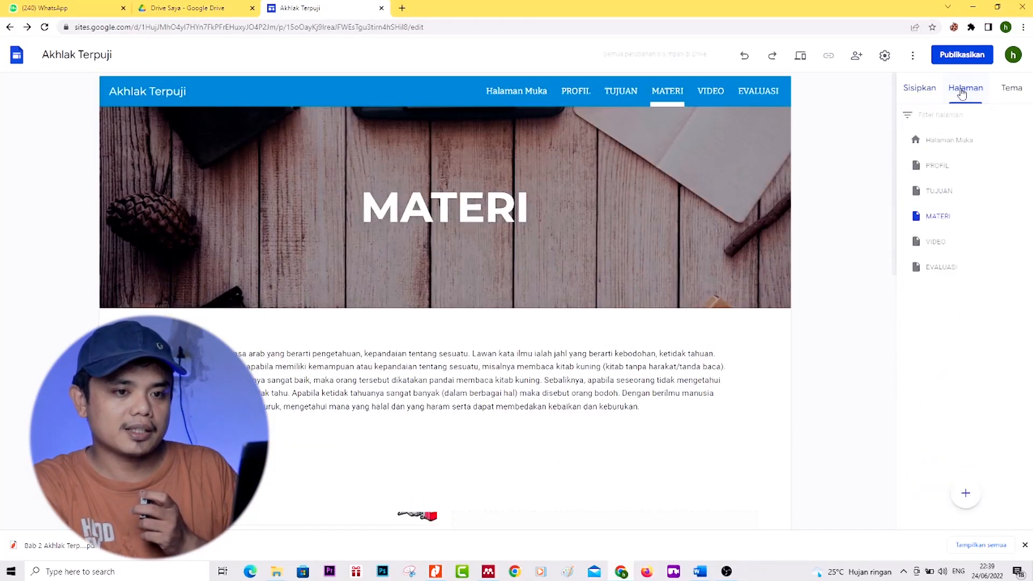
{"action": "left_click", "coordinate": [937, 243]}
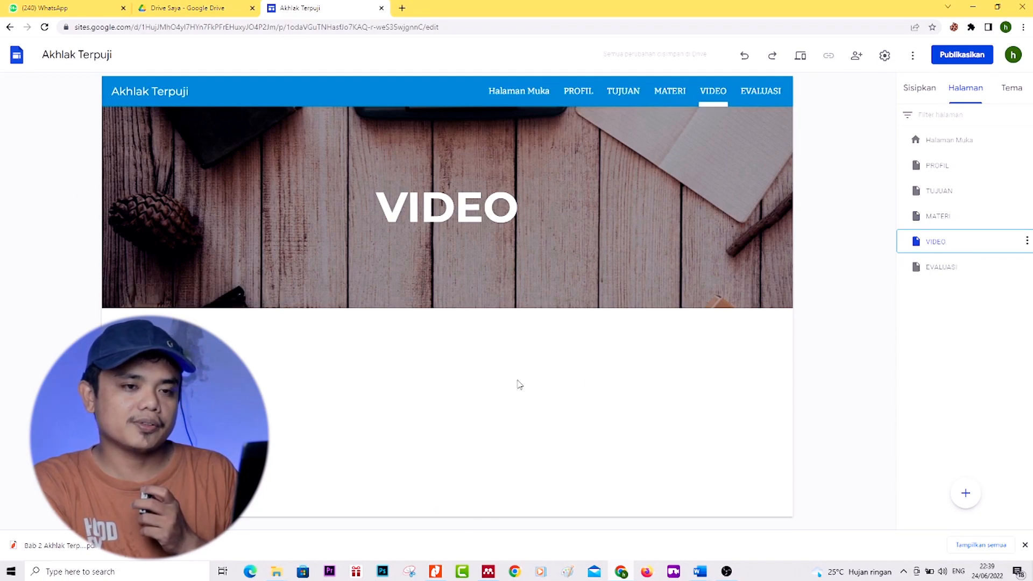
Step: Search YouTube for "akhlak terpuji" and insert Akhlak Terpuji Beserta Ceritanya untuk Kelas 3 MI below the VIDEO header
{"action": "left_click", "coordinate": [929, 86]}
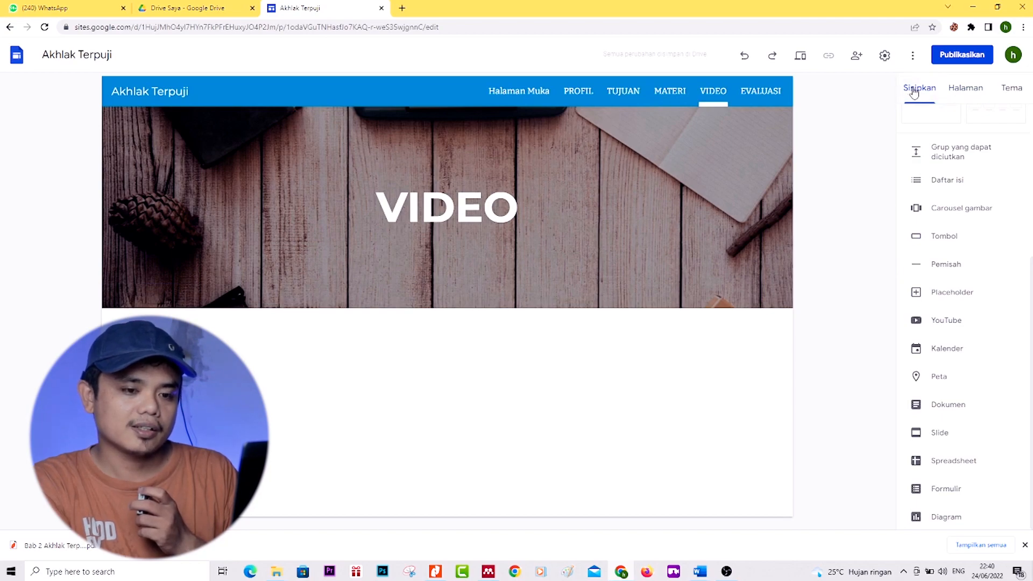
{"action": "left_click", "coordinate": [951, 324]}
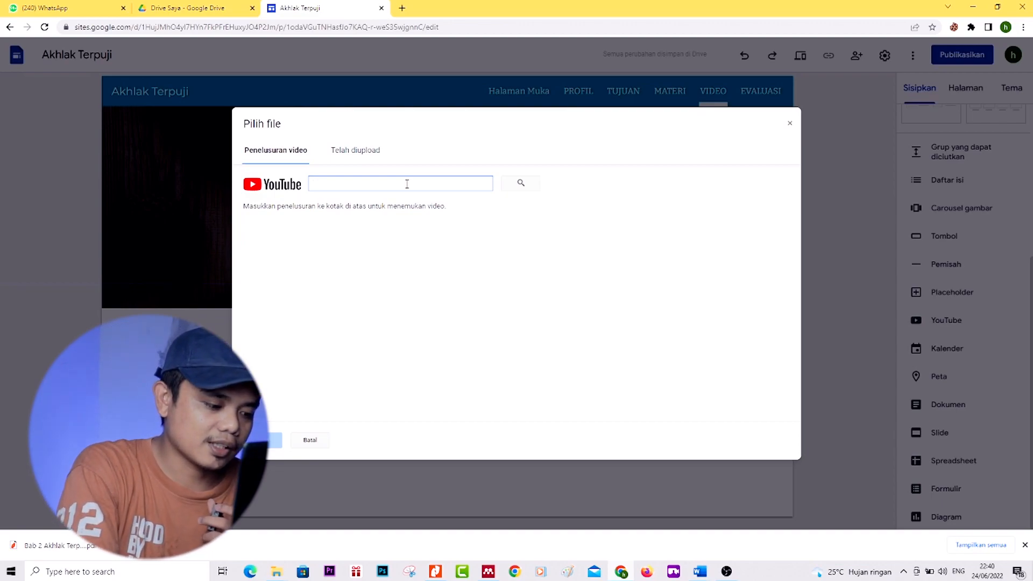
{"action": "type", "text": "akhlak terpuji"}
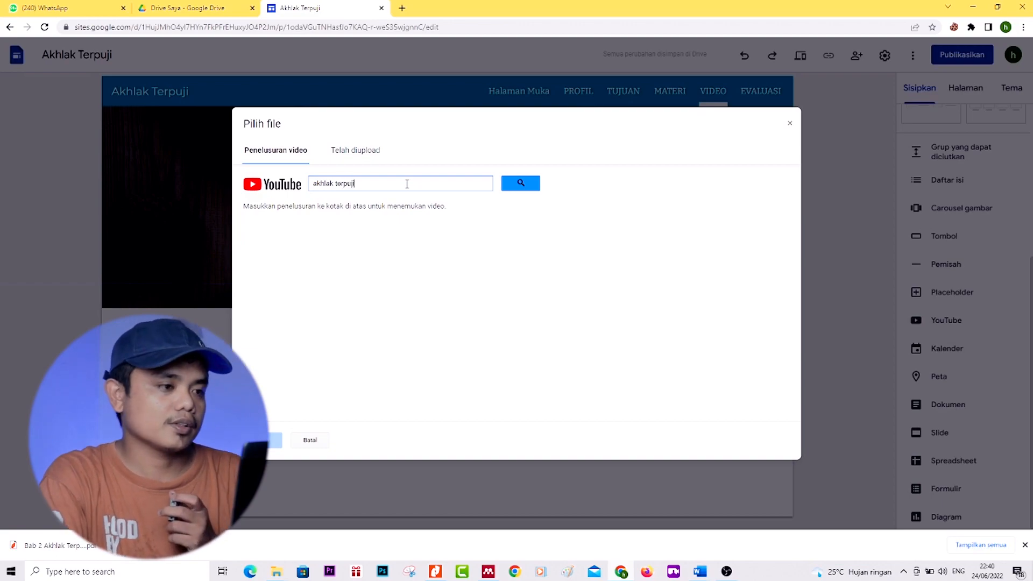
{"action": "key", "text": "Return"}
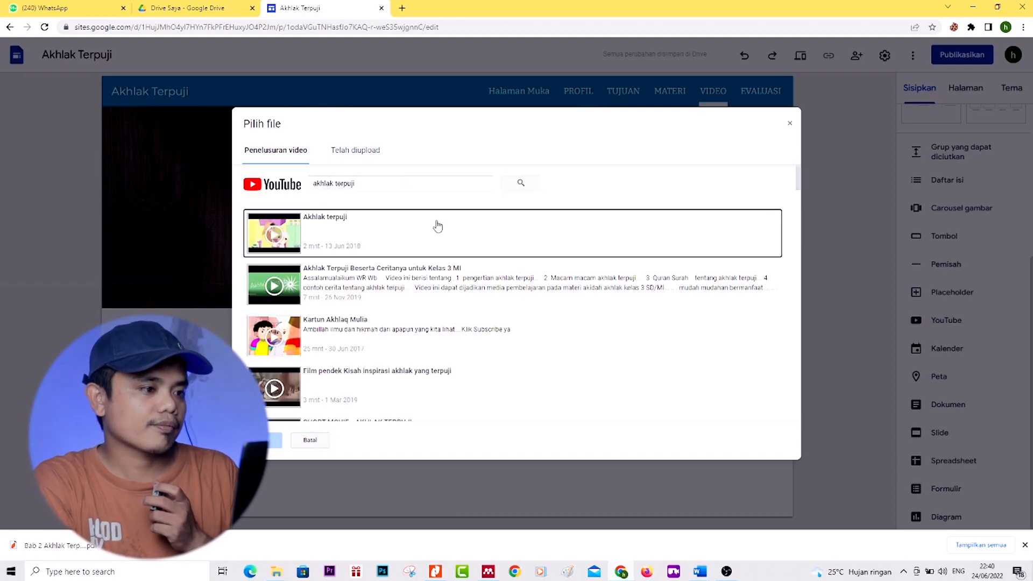
{"action": "left_click", "coordinate": [282, 289]}
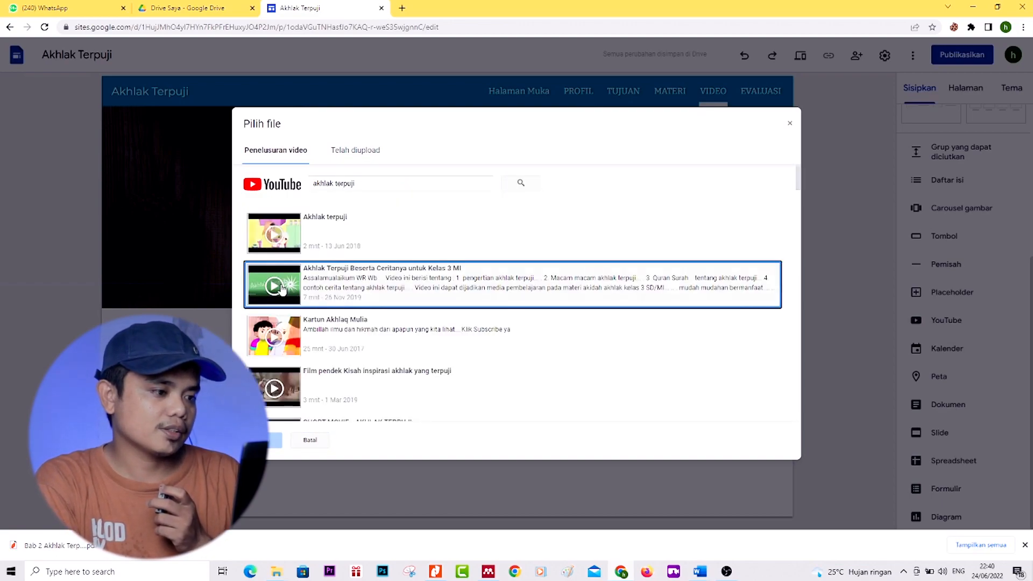
{"action": "left_click", "coordinate": [273, 440]}
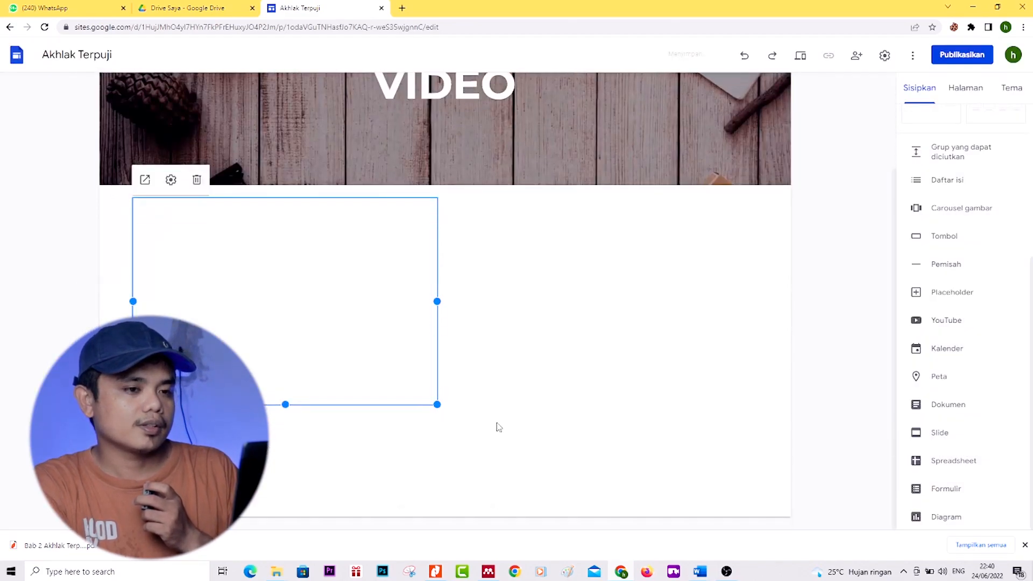
{"action": "left_click", "coordinate": [532, 306]}
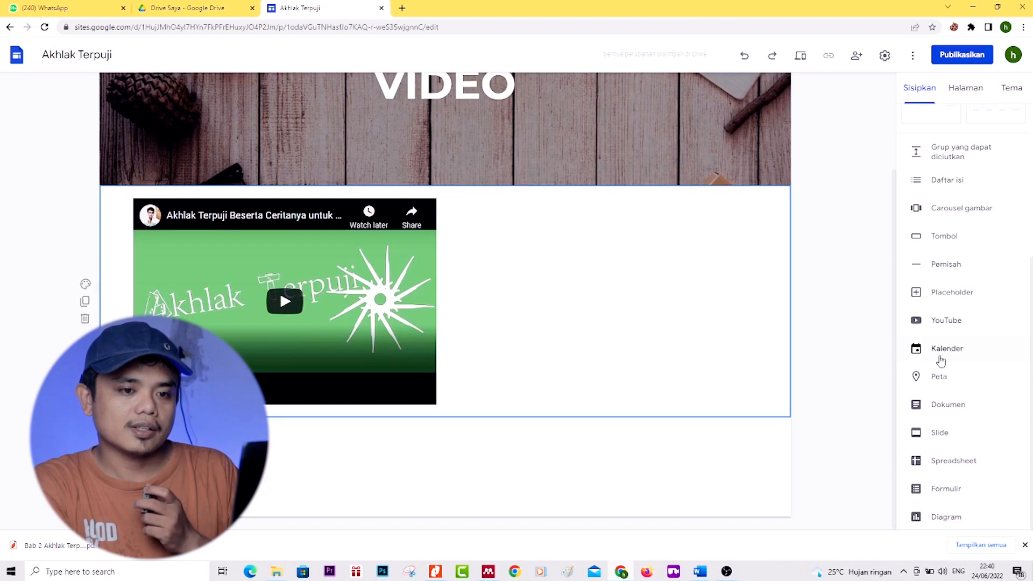
Step: Insert the YouTube video Kartun Akhlaq Mulia from an "akhlak terpuji" search and place it to the right of the first video
{"action": "left_click", "coordinate": [947, 324]}
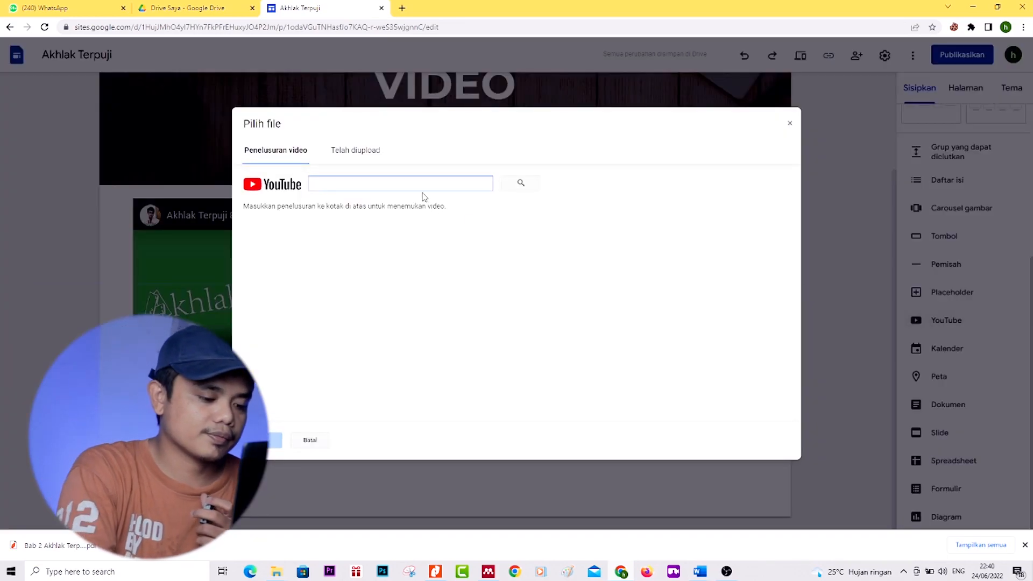
{"action": "type", "text": "akhlak ter"}
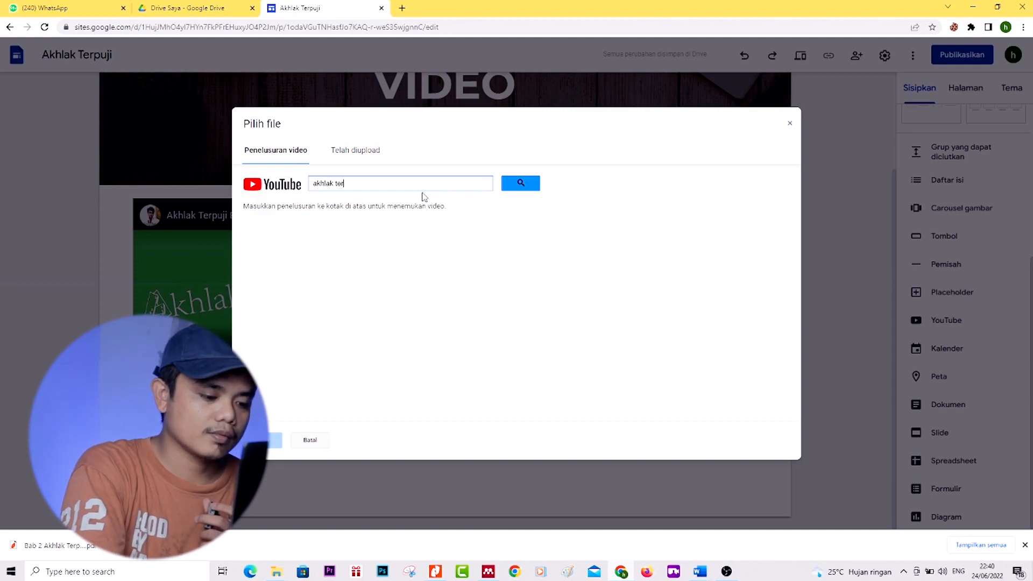
{"action": "key", "text": "Return"}
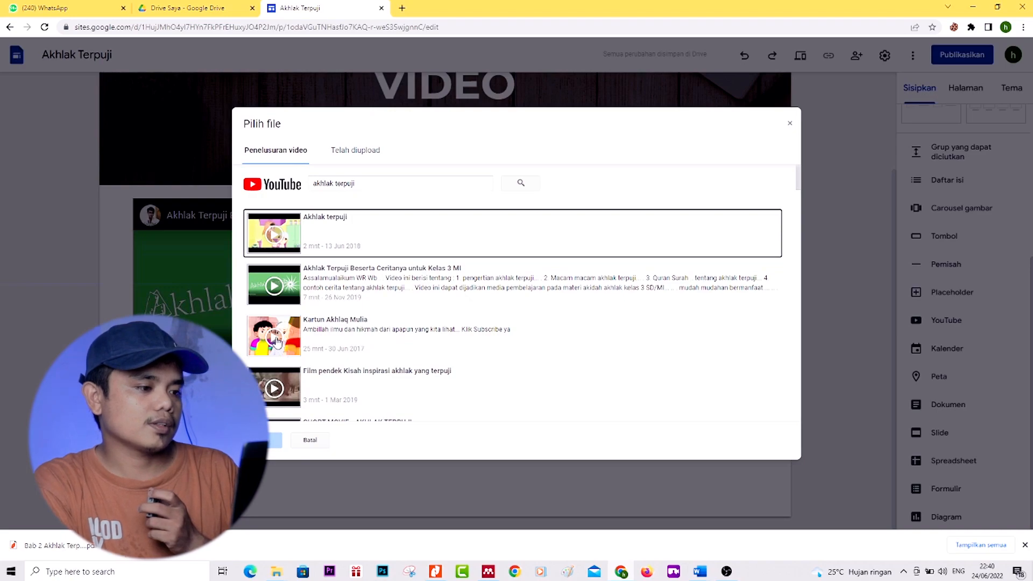
{"action": "left_click", "coordinate": [276, 340]}
{"action": "left_click", "coordinate": [262, 440]}
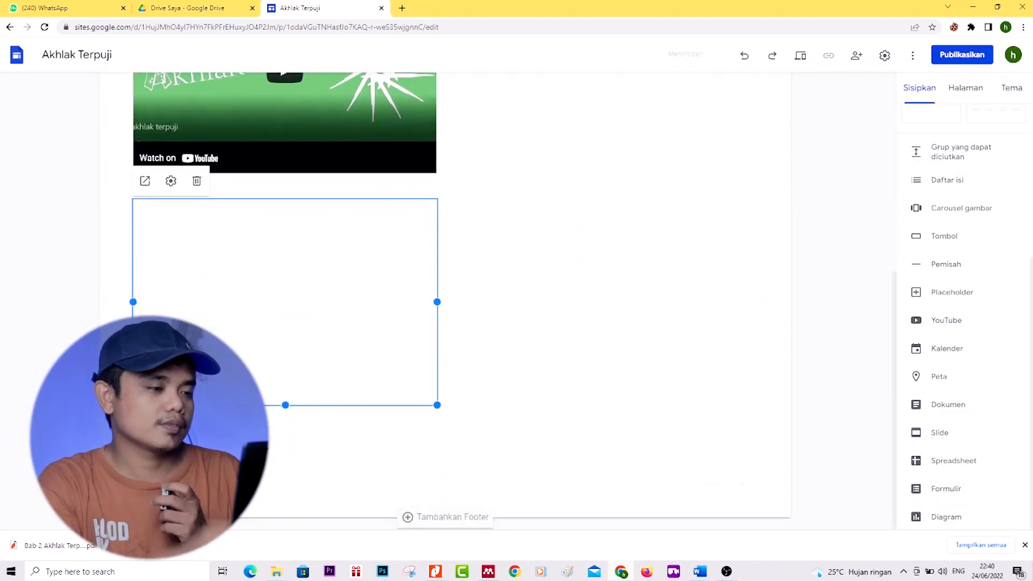
{"action": "scroll", "coordinate": [273, 448], "scroll_direction": "up", "scroll_amount": 4}
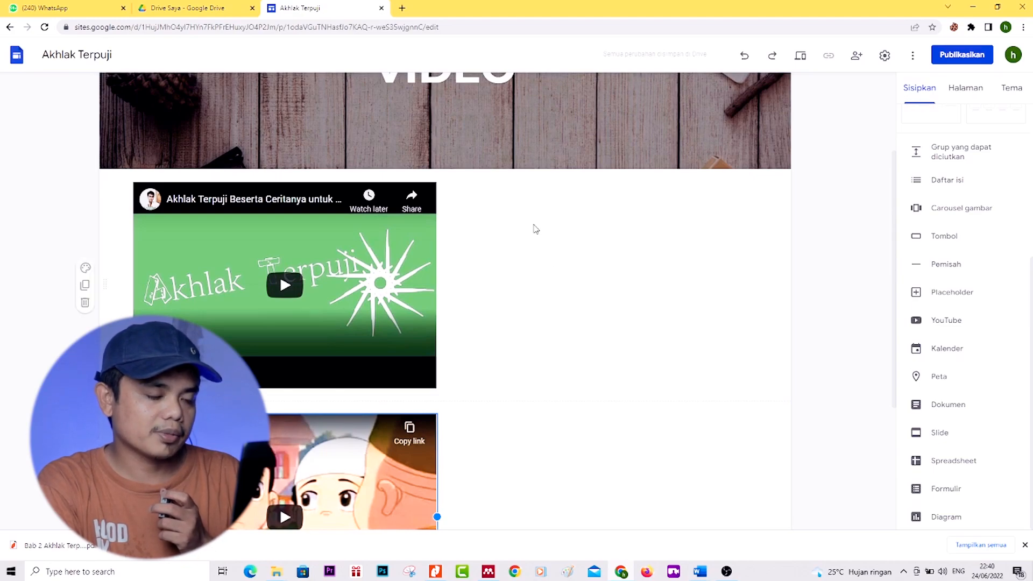
{"action": "left_click_drag", "start_coordinate": [372, 483], "coordinate": [656, 224]}
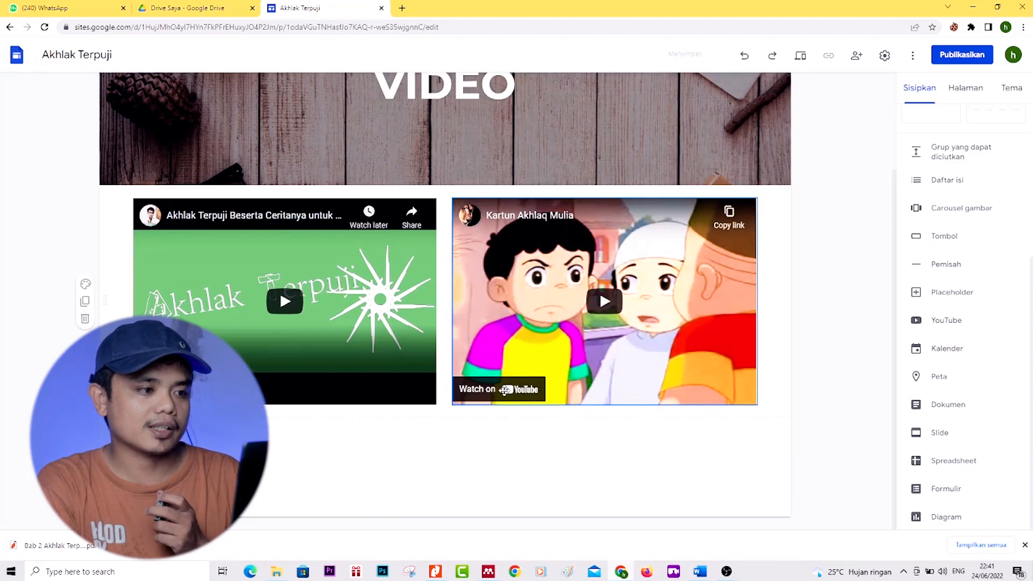
Step: Open the EVALUASI page for editing and insert the form Formulir tanpa judul below its header
{"action": "scroll", "coordinate": [481, 466], "scroll_direction": "up", "scroll_amount": 3}
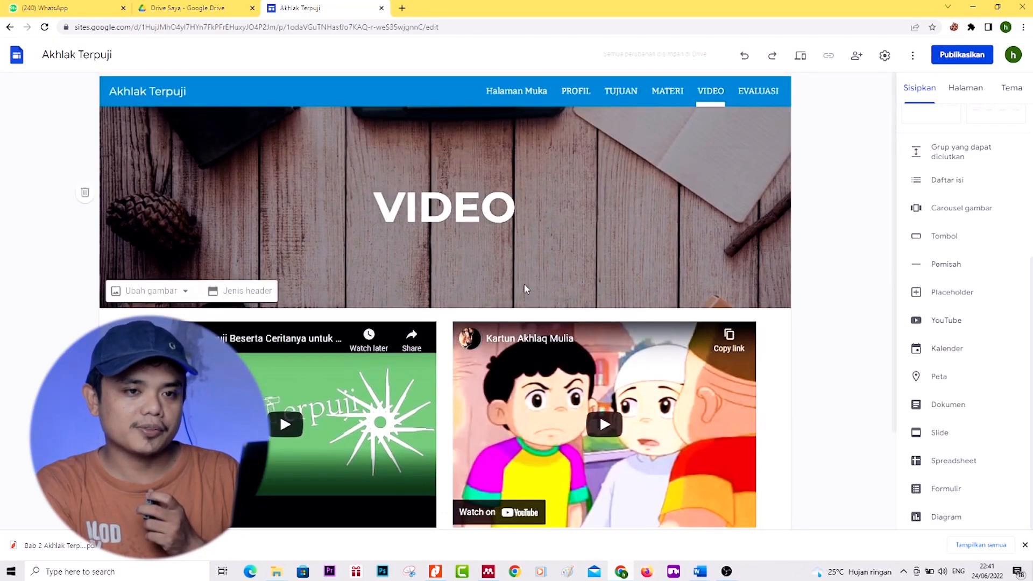
{"action": "left_click", "coordinate": [976, 94]}
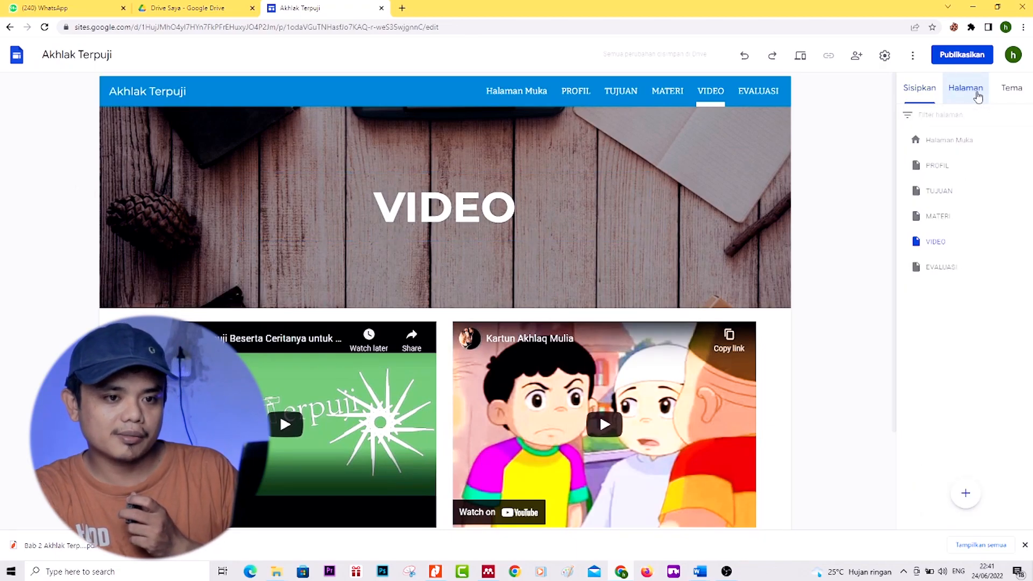
{"action": "left_click", "coordinate": [940, 267]}
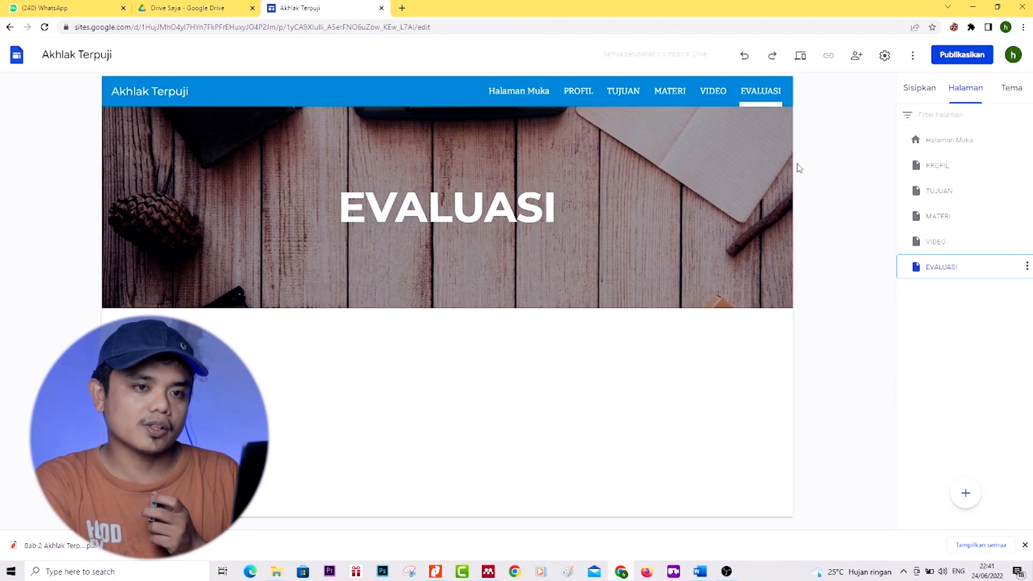
{"action": "left_click", "coordinate": [928, 93]}
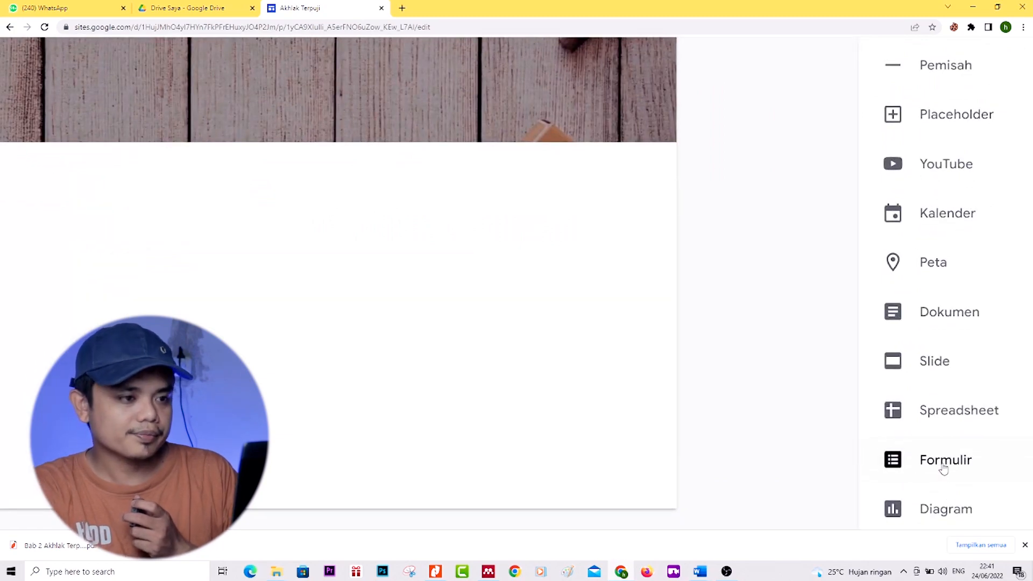
{"action": "left_click", "coordinate": [944, 470]}
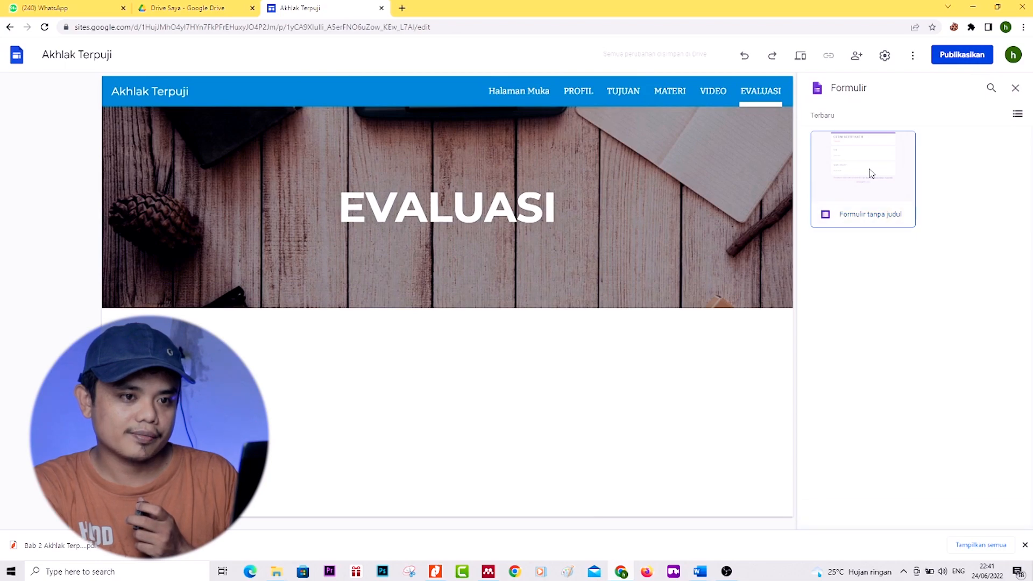
{"action": "double_click", "coordinate": [870, 213]}
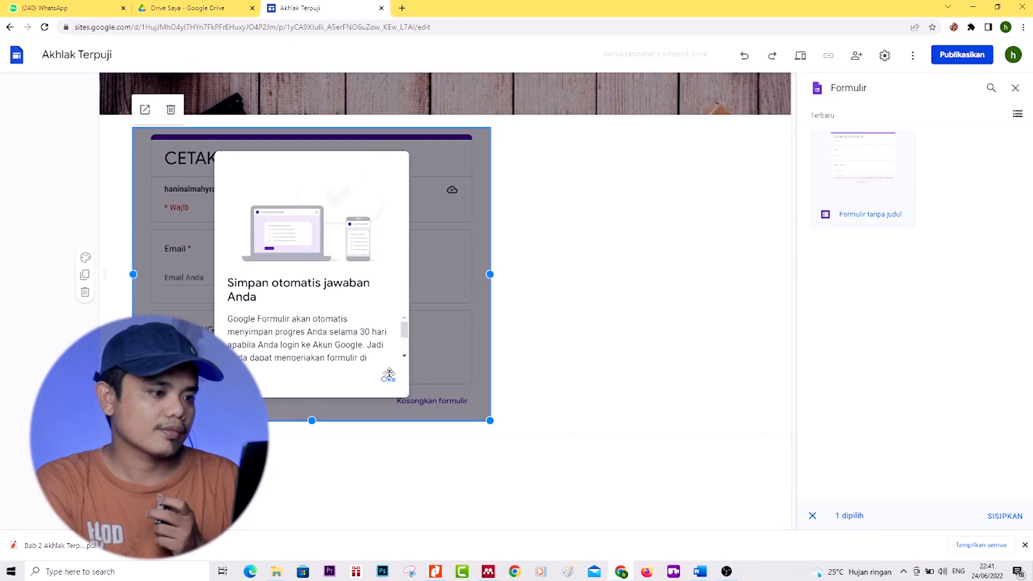
{"action": "left_click", "coordinate": [672, 302]}
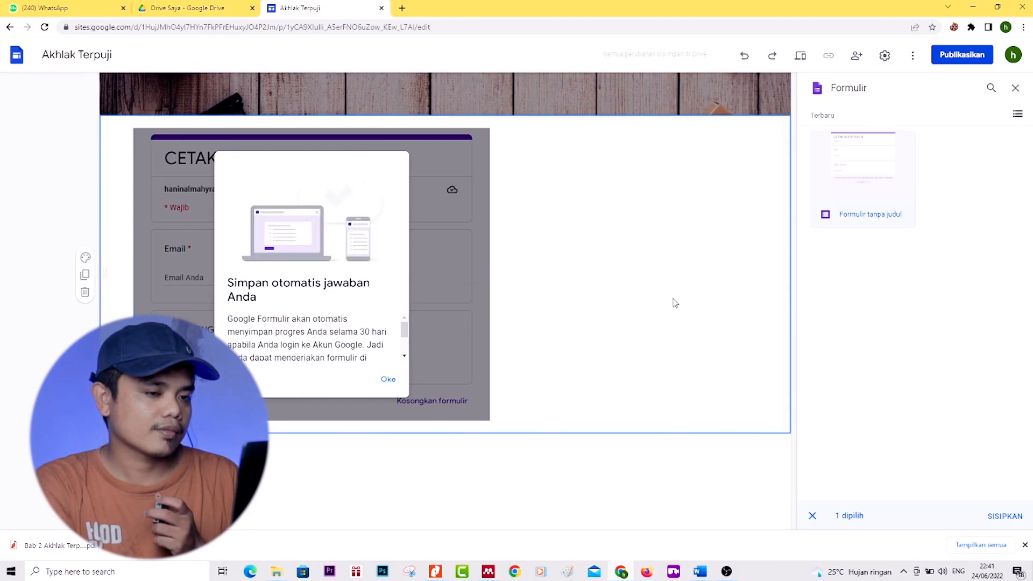
{"action": "scroll", "coordinate": [590, 313], "scroll_direction": "up", "scroll_amount": 3}
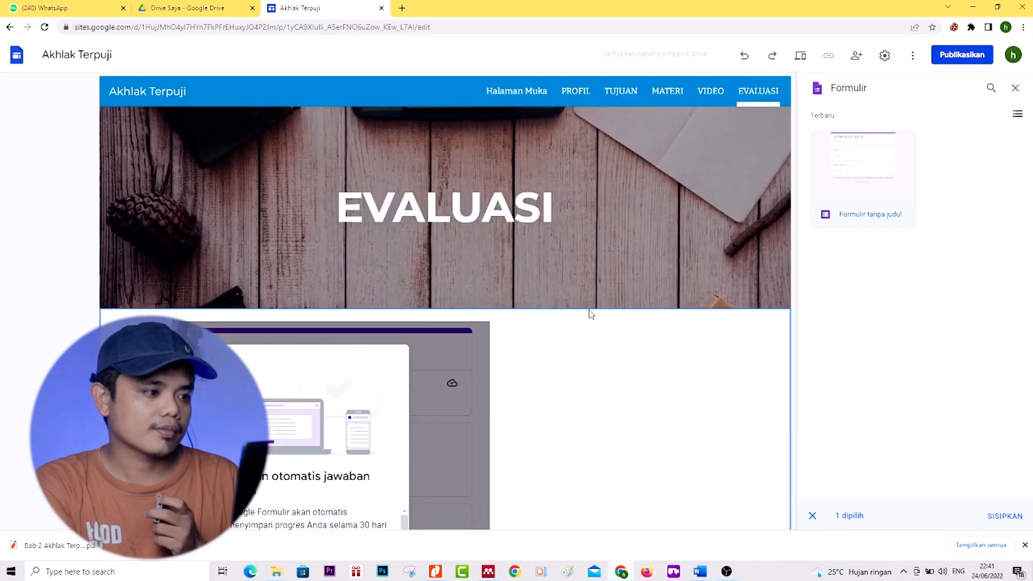
{"action": "scroll", "coordinate": [590, 313], "scroll_direction": "down", "scroll_amount": 3}
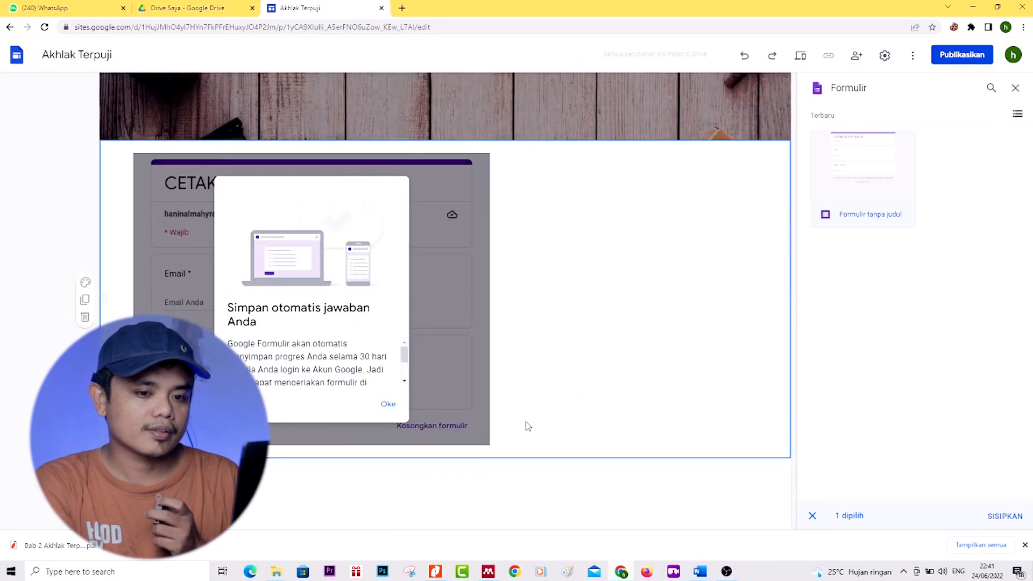
Step: Insert the selected form Formulir tanpa judul a second time below the first copy and review the EVALUASI page
{"action": "left_click", "coordinate": [1003, 516]}
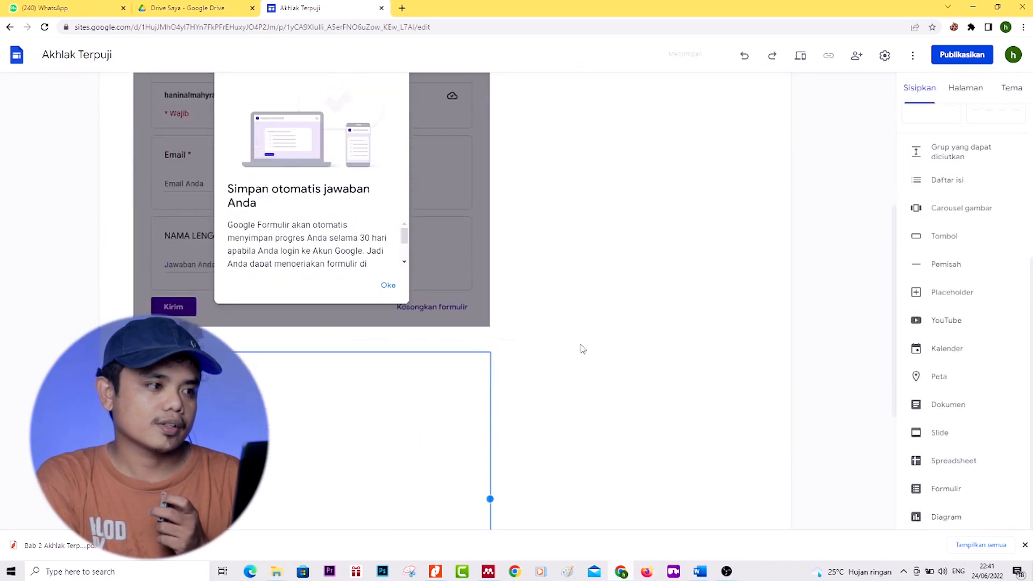
{"action": "scroll", "coordinate": [580, 285], "scroll_direction": "down", "scroll_amount": 4}
{"action": "scroll", "coordinate": [569, 372], "scroll_direction": "up", "scroll_amount": 2}
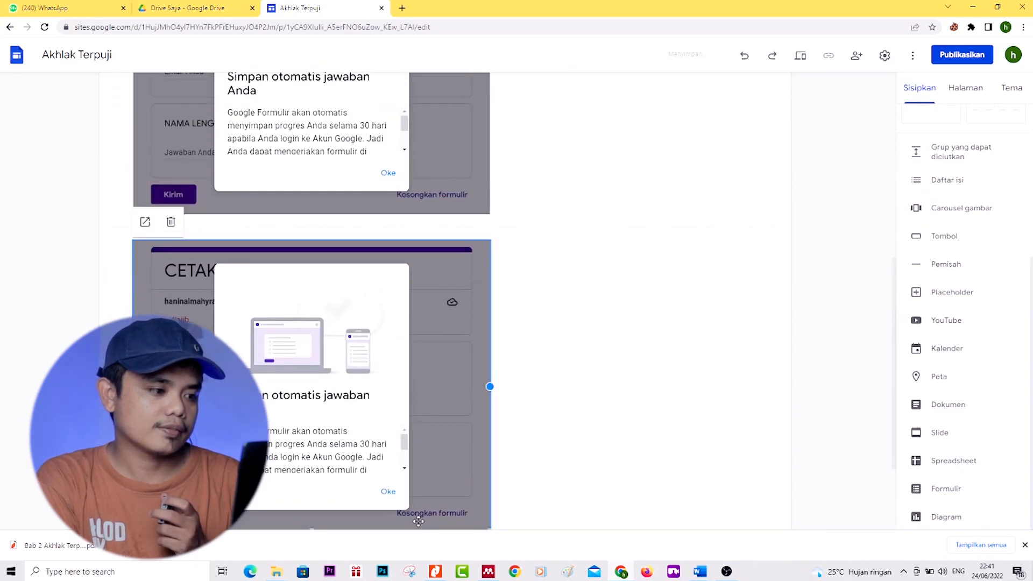
{"action": "scroll", "coordinate": [569, 418], "scroll_direction": "up", "scroll_amount": 5}
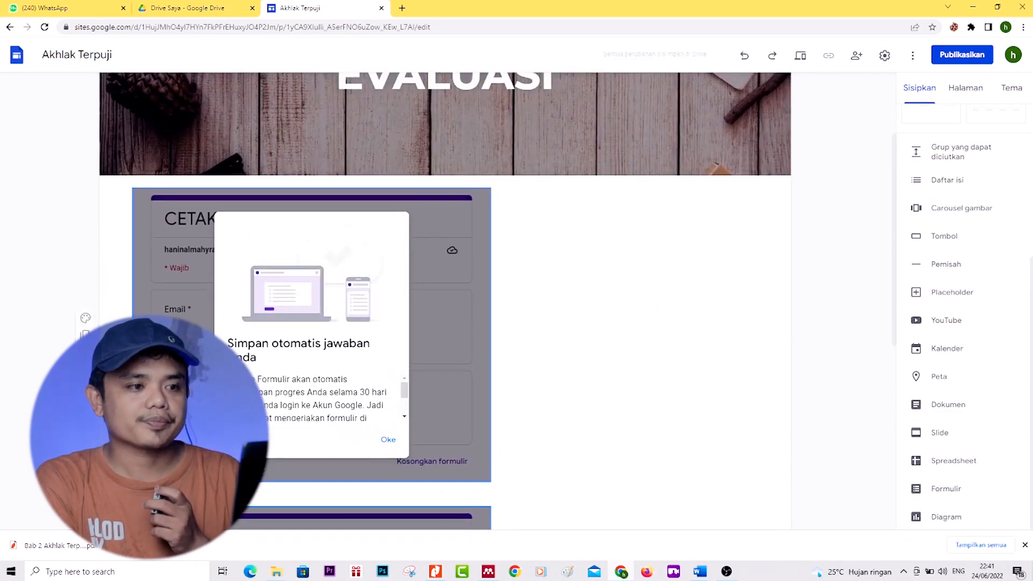
{"action": "scroll", "coordinate": [570, 340], "scroll_direction": "up", "scroll_amount": 3}
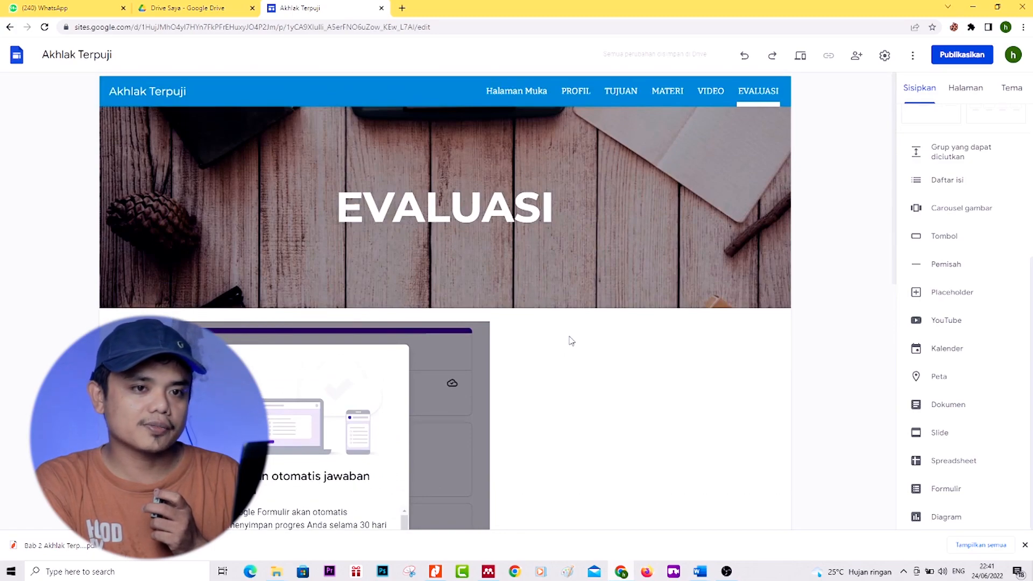
{"action": "scroll", "coordinate": [570, 341], "scroll_direction": "down", "scroll_amount": 2}
{"action": "scroll", "coordinate": [570, 341], "scroll_direction": "up", "scroll_amount": 2}
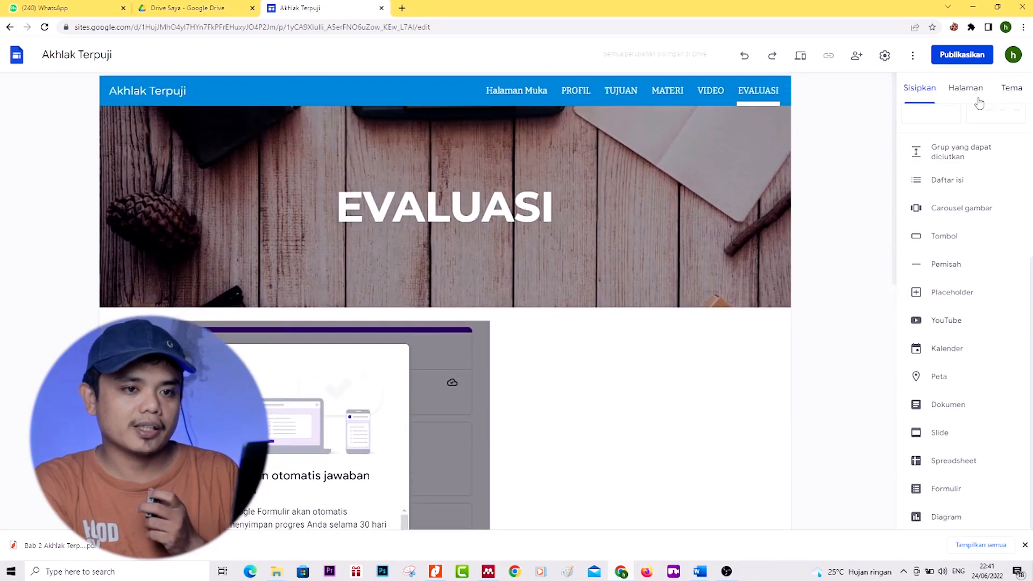
Step: Open the Halaman Muka page and link the image above the PROFIL caption to the PROFIL page
{"action": "left_click", "coordinate": [968, 88]}
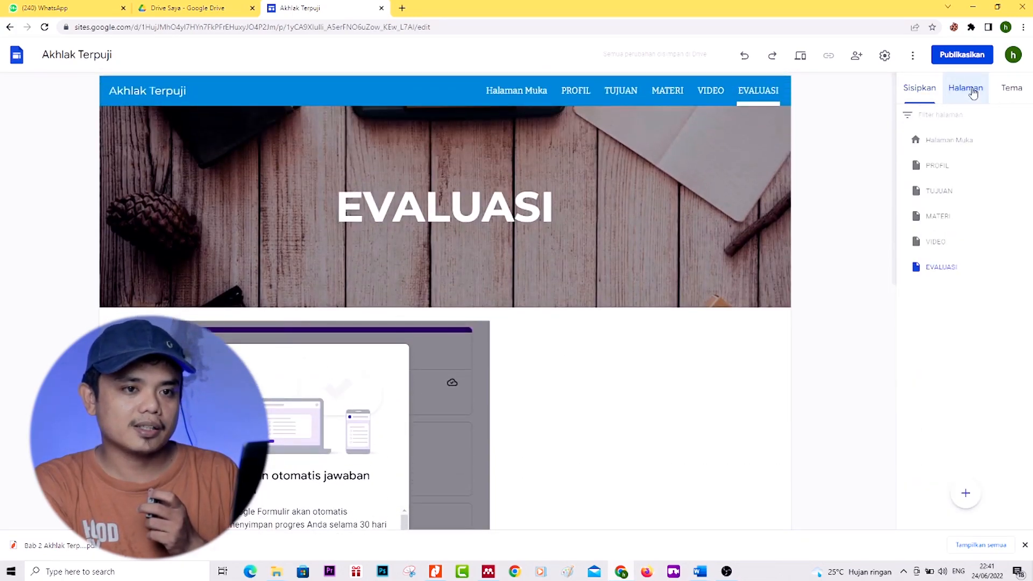
{"action": "left_click", "coordinate": [508, 99]}
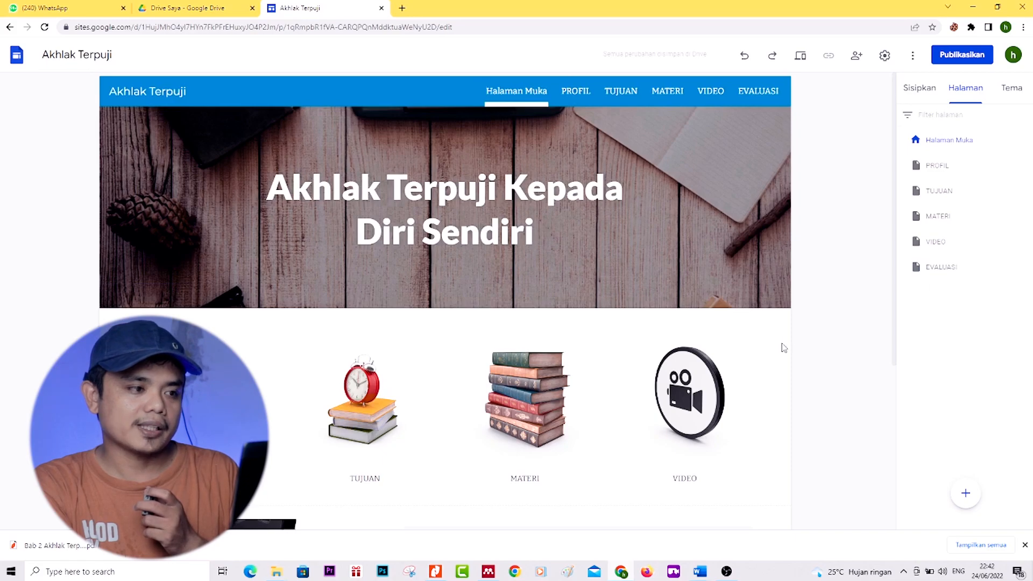
{"action": "scroll", "coordinate": [783, 348], "scroll_direction": "down", "scroll_amount": 3}
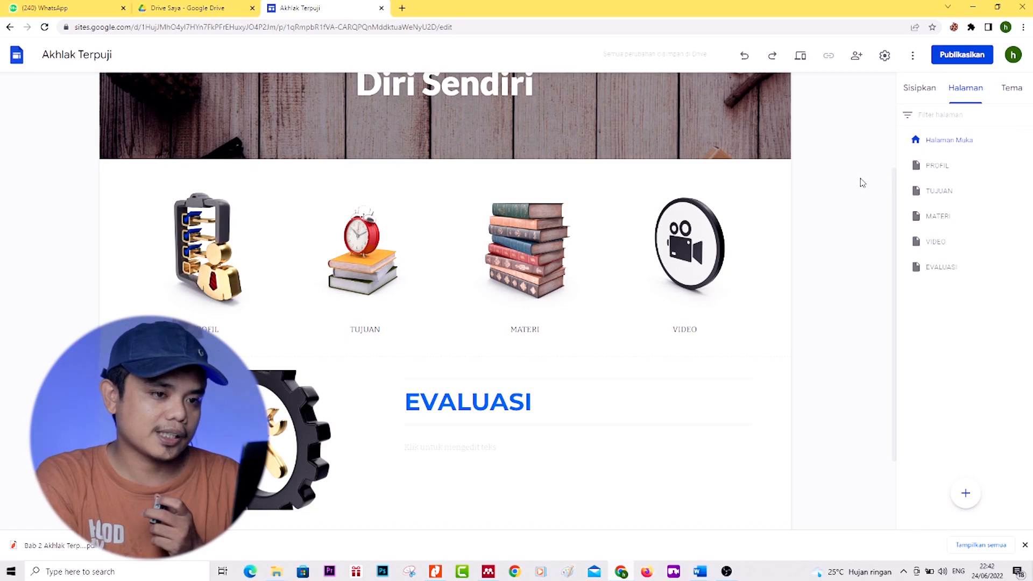
{"action": "left_click", "coordinate": [202, 259]}
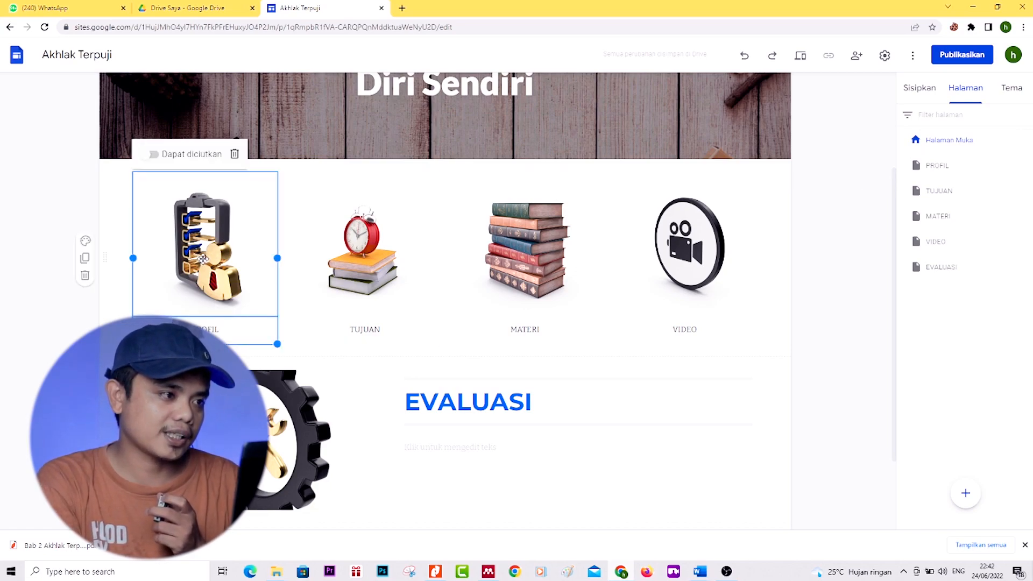
{"action": "left_click", "coordinate": [202, 258]}
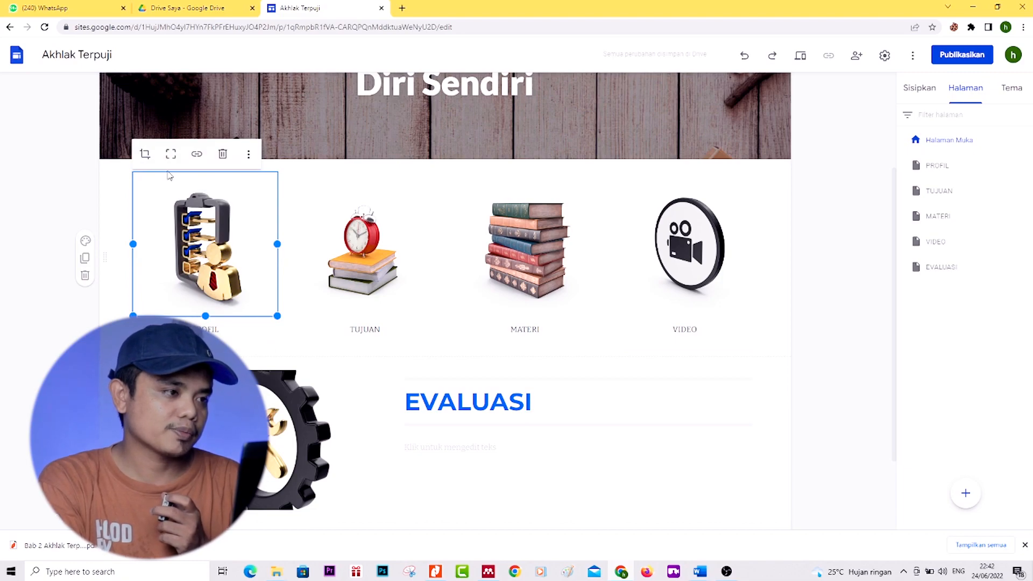
{"action": "scroll", "coordinate": [169, 176], "scroll_direction": "up", "scroll_amount": 1}
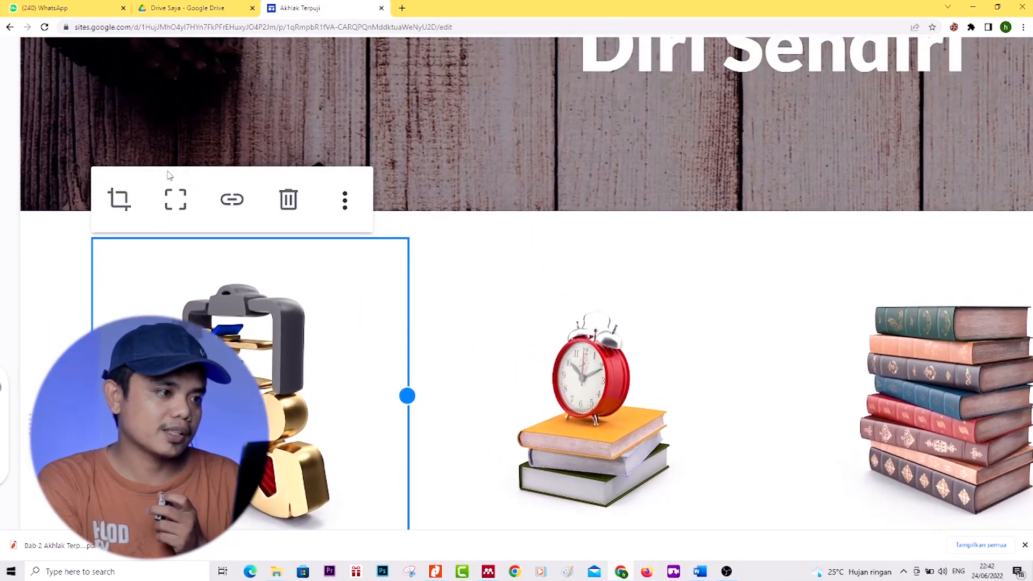
{"action": "left_click", "coordinate": [232, 209]}
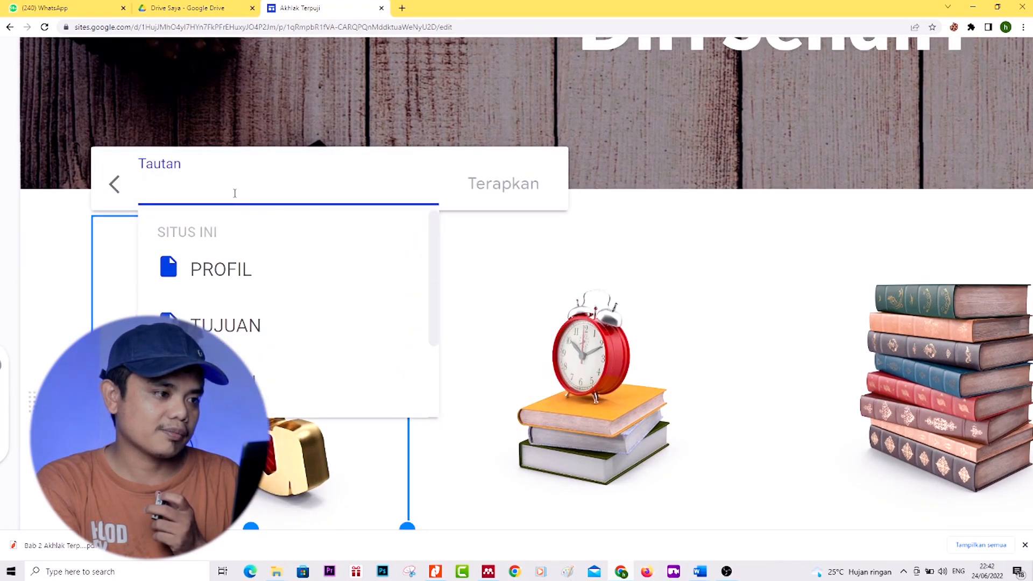
{"action": "left_click", "coordinate": [221, 270]}
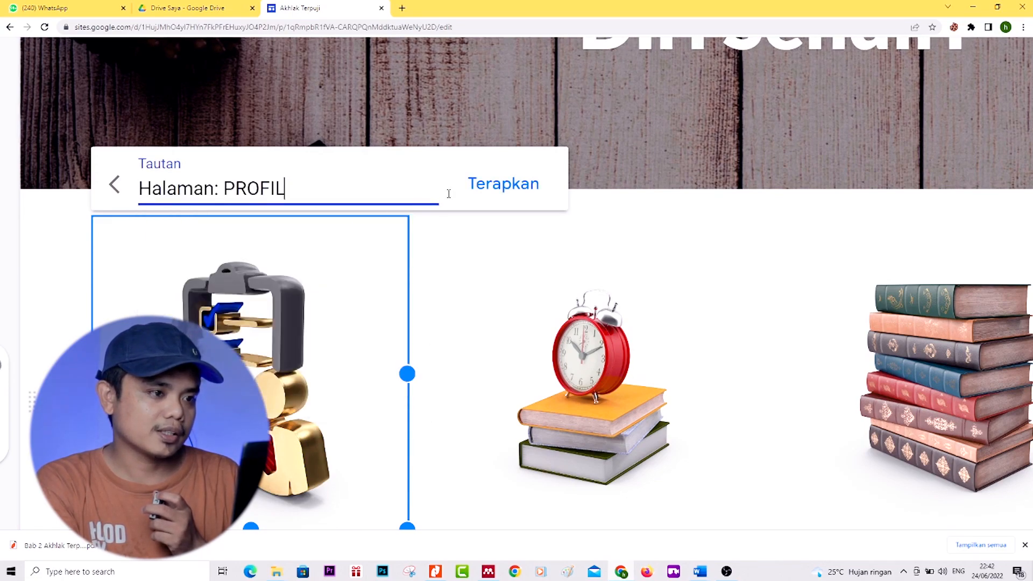
{"action": "left_click", "coordinate": [503, 185]}
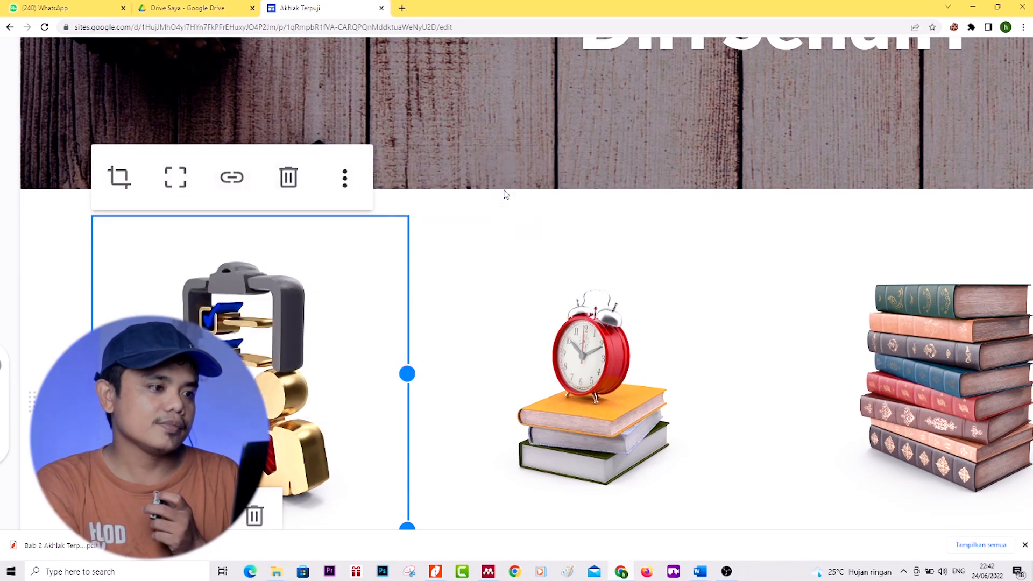
Step: Link the alarm clock and books image above the TUJUAN caption to the TUJUAN page
{"action": "scroll", "coordinate": [440, 281], "scroll_direction": "down", "scroll_amount": 3}
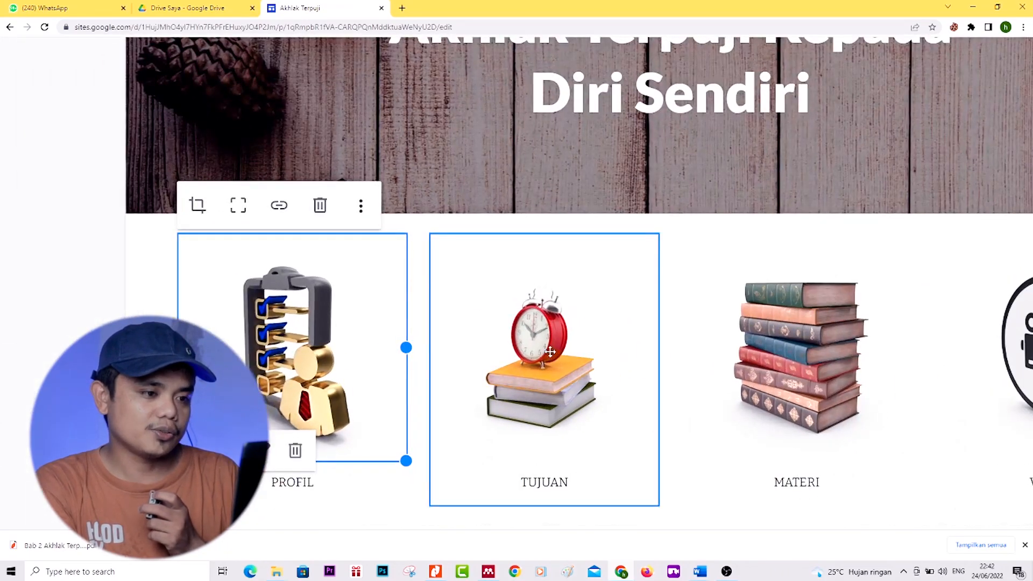
{"action": "left_click", "coordinate": [547, 372]}
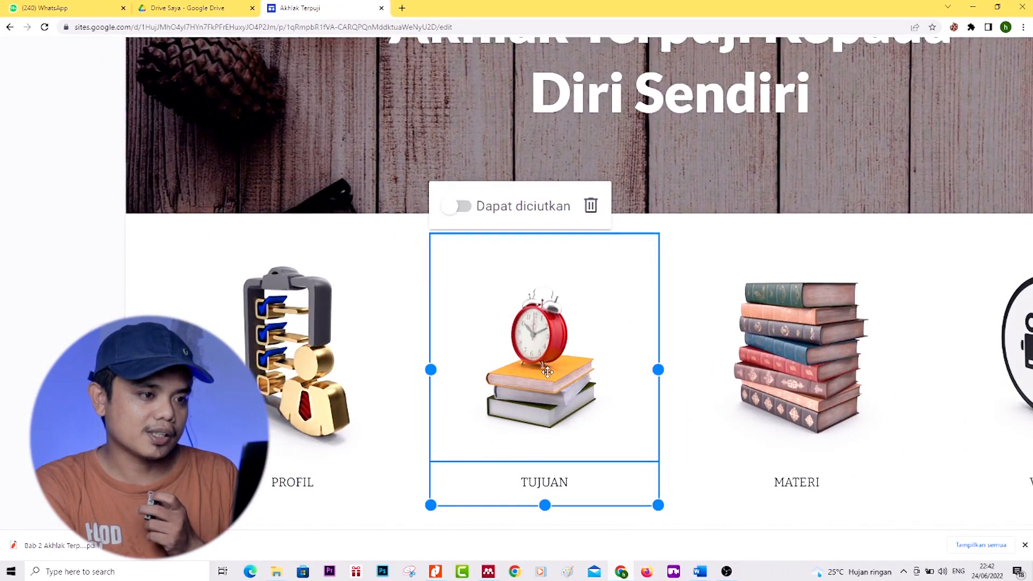
{"action": "left_click", "coordinate": [531, 207]}
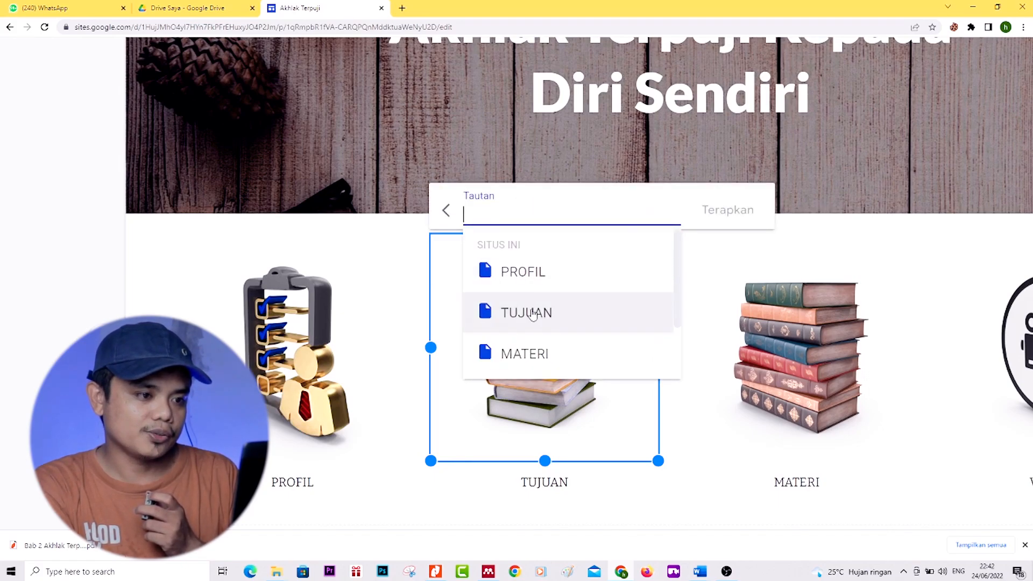
{"action": "left_click", "coordinate": [535, 320]}
{"action": "left_click", "coordinate": [713, 223]}
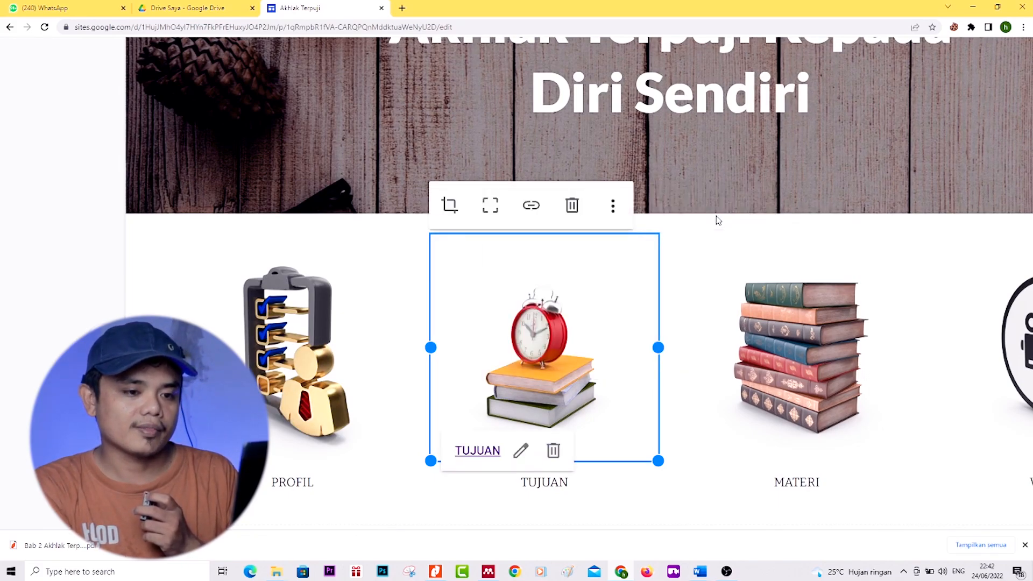
Step: Link the stacked books image above the MATERI caption to the MATERI page
{"action": "scroll", "coordinate": [872, 321], "scroll_direction": "right", "scroll_amount": 5}
{"action": "left_click", "coordinate": [448, 353]}
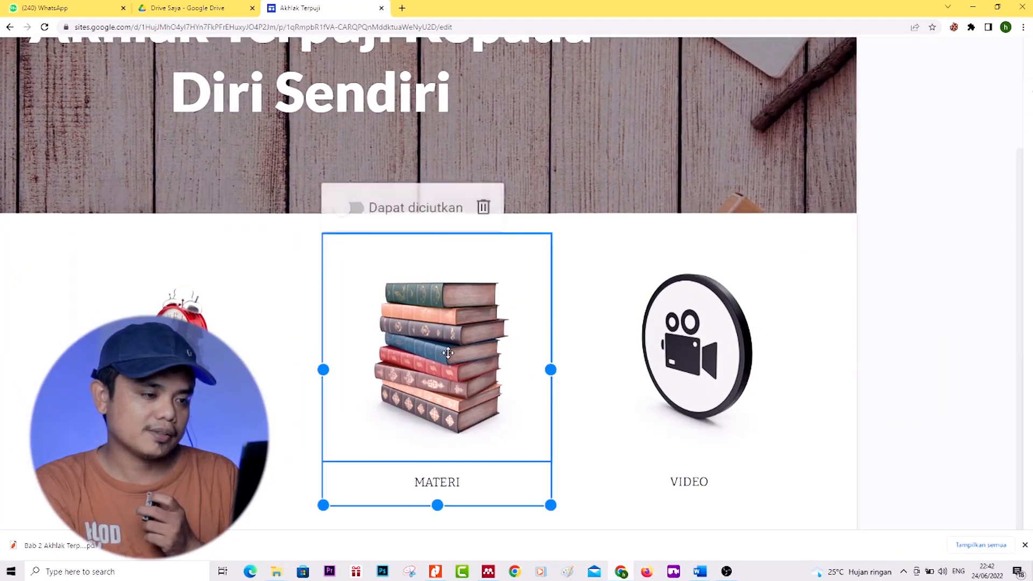
{"action": "left_click", "coordinate": [423, 206]}
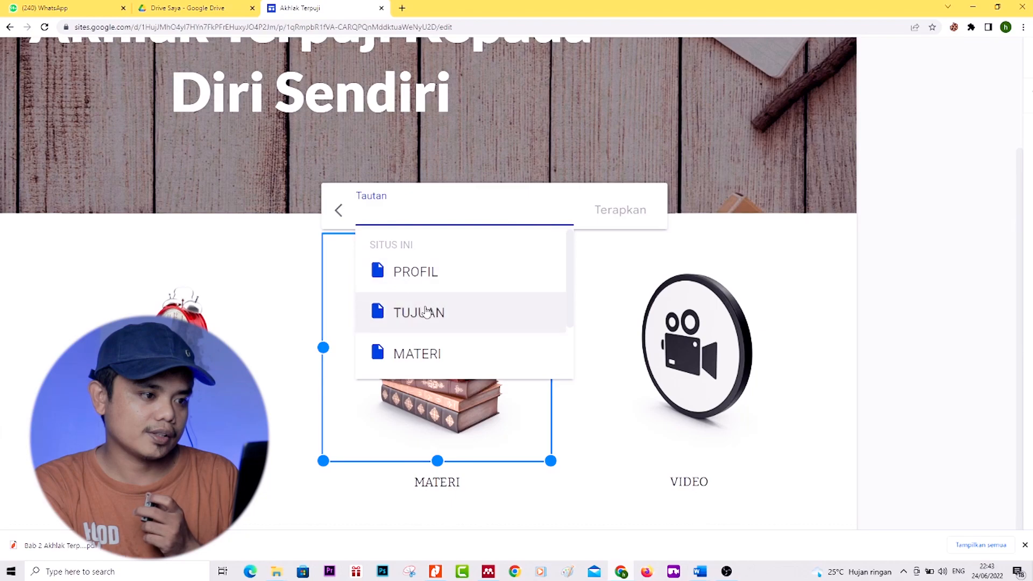
{"action": "left_click", "coordinate": [426, 352]}
{"action": "left_click", "coordinate": [623, 210]}
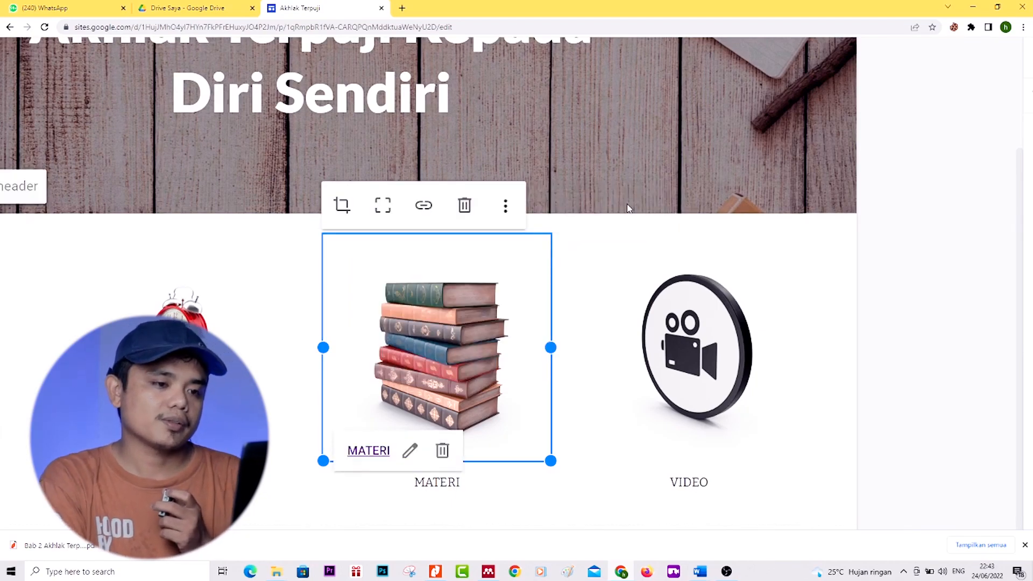
Step: Link the camera image above the VIDEO caption to the site's VIDEO page
{"action": "left_click", "coordinate": [697, 339]}
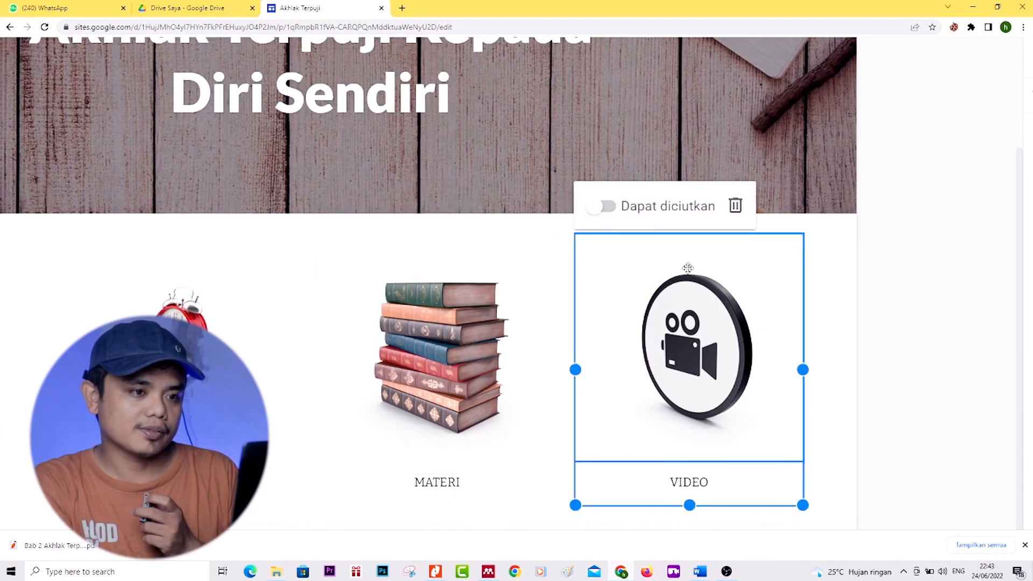
{"action": "left_click", "coordinate": [675, 210]}
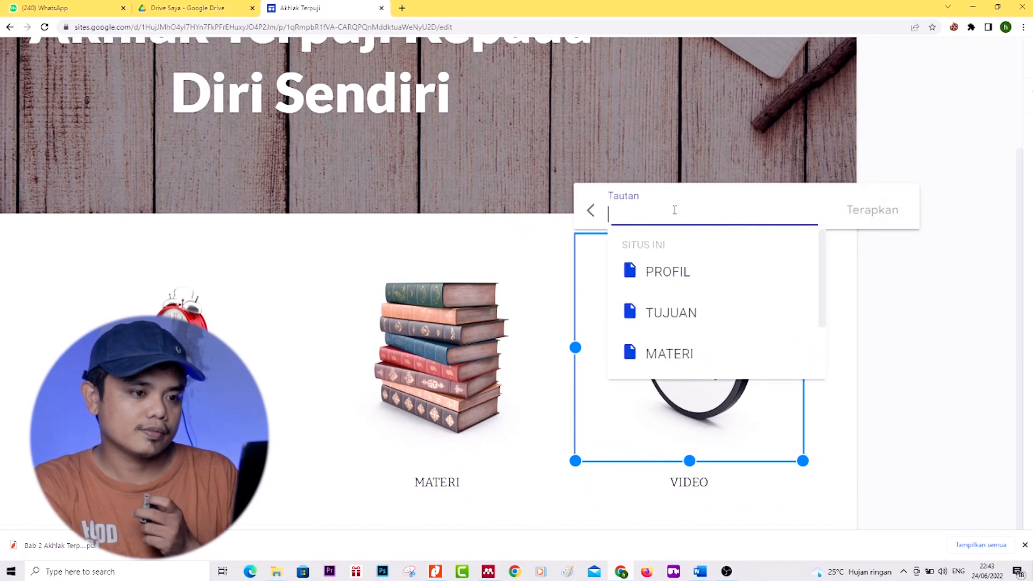
{"action": "scroll", "coordinate": [670, 350], "scroll_direction": "down", "scroll_amount": 1}
{"action": "scroll", "coordinate": [671, 350], "scroll_direction": "down", "scroll_amount": 1}
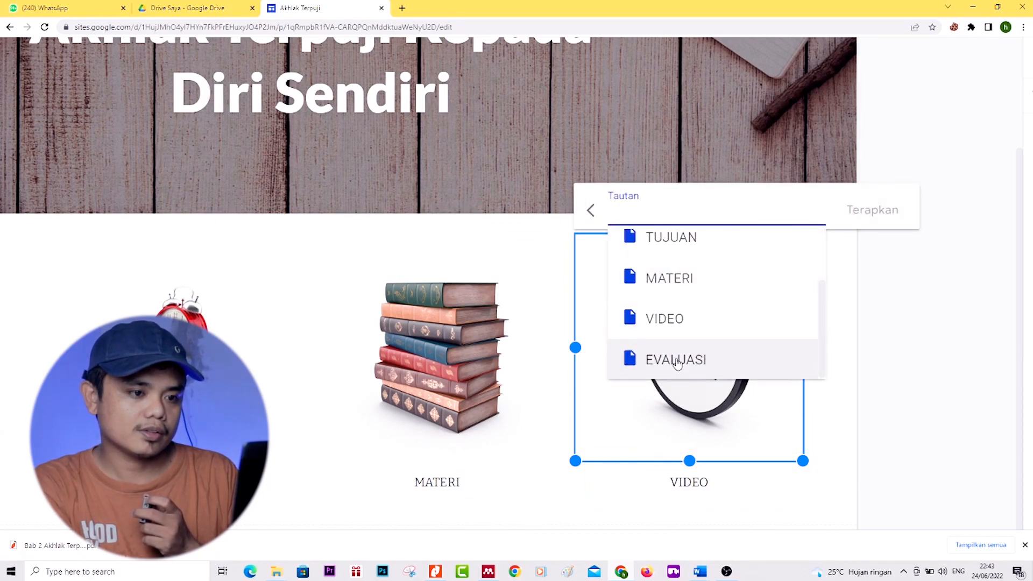
{"action": "left_click", "coordinate": [671, 329]}
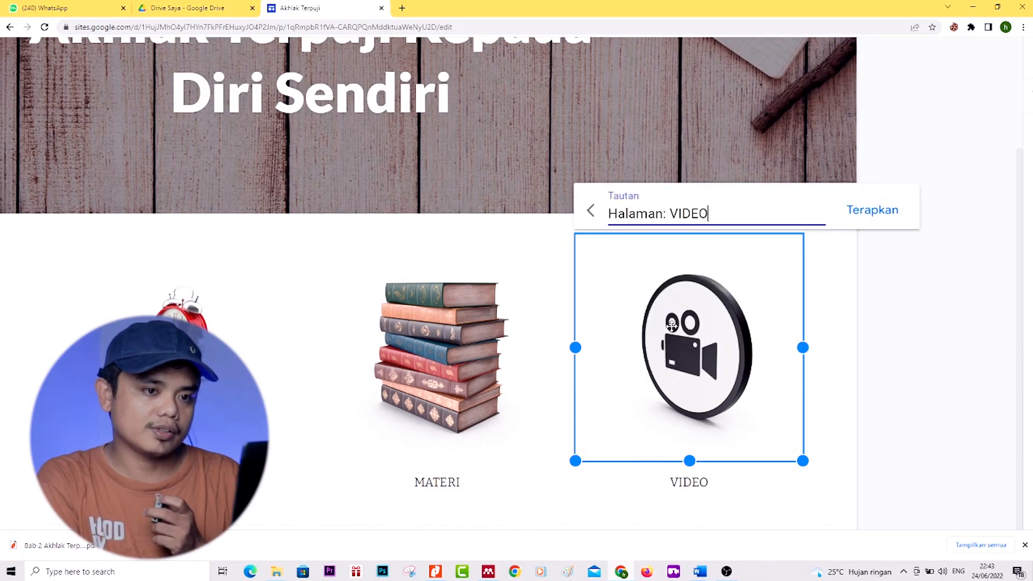
{"action": "left_click", "coordinate": [872, 211]}
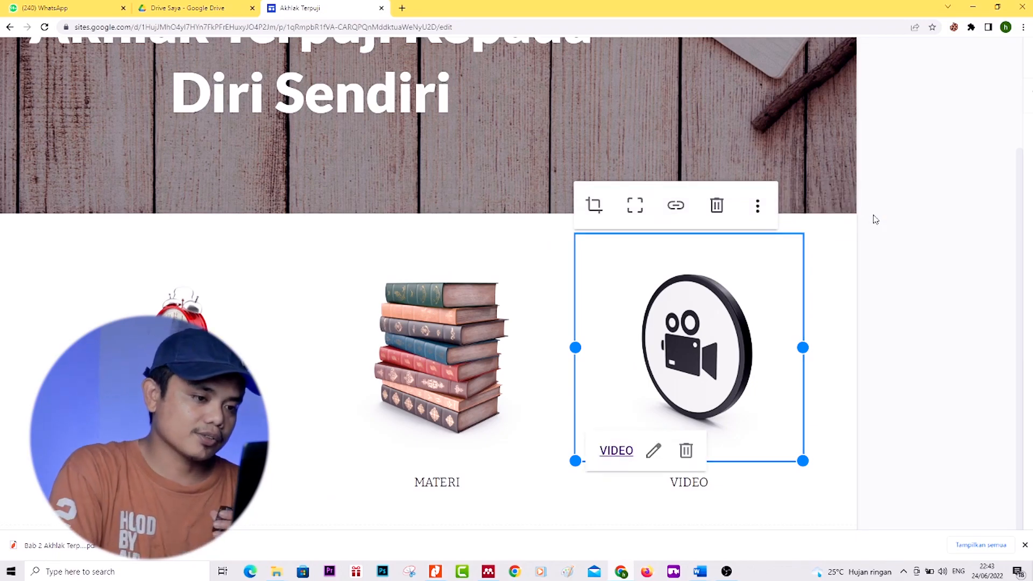
Step: Link the gear and wrench image beside the EVALUASI heading to the site's EVALUASI page
{"action": "scroll", "coordinate": [875, 219], "scroll_direction": "down", "scroll_amount": 4}
{"action": "scroll", "coordinate": [447, 242], "scroll_direction": "left", "scroll_amount": 5}
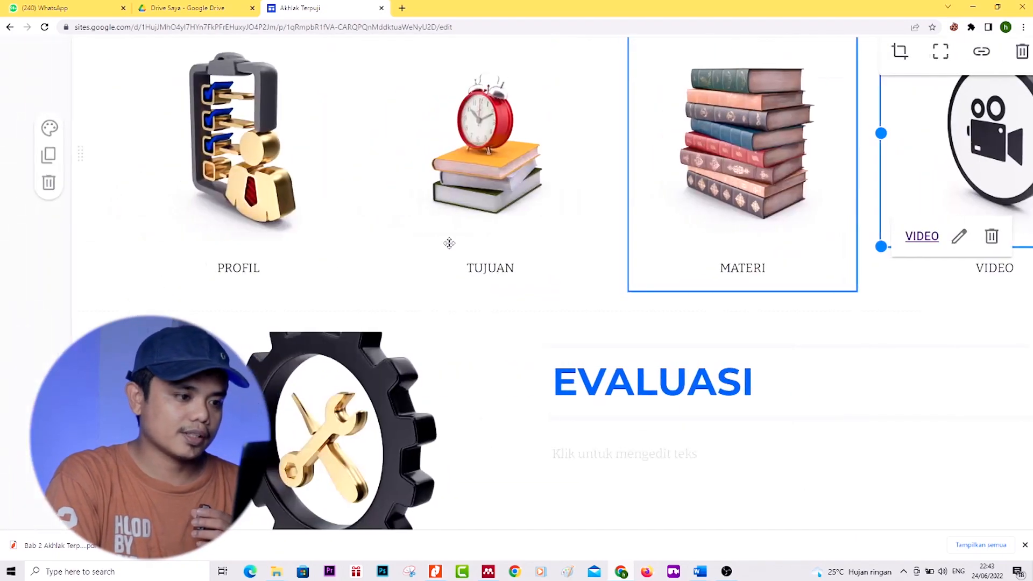
{"action": "left_click", "coordinate": [372, 452]}
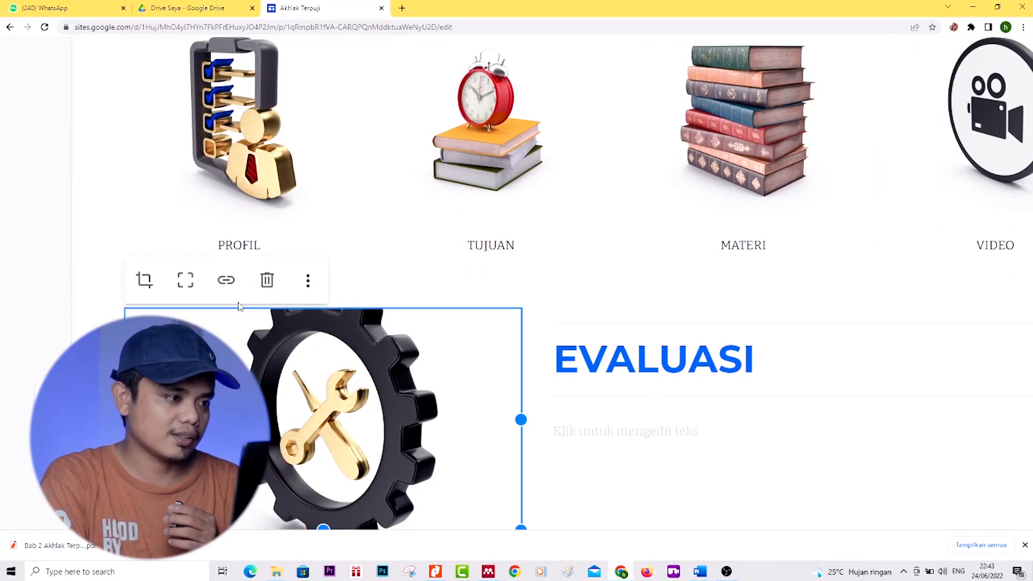
{"action": "left_click", "coordinate": [226, 282]}
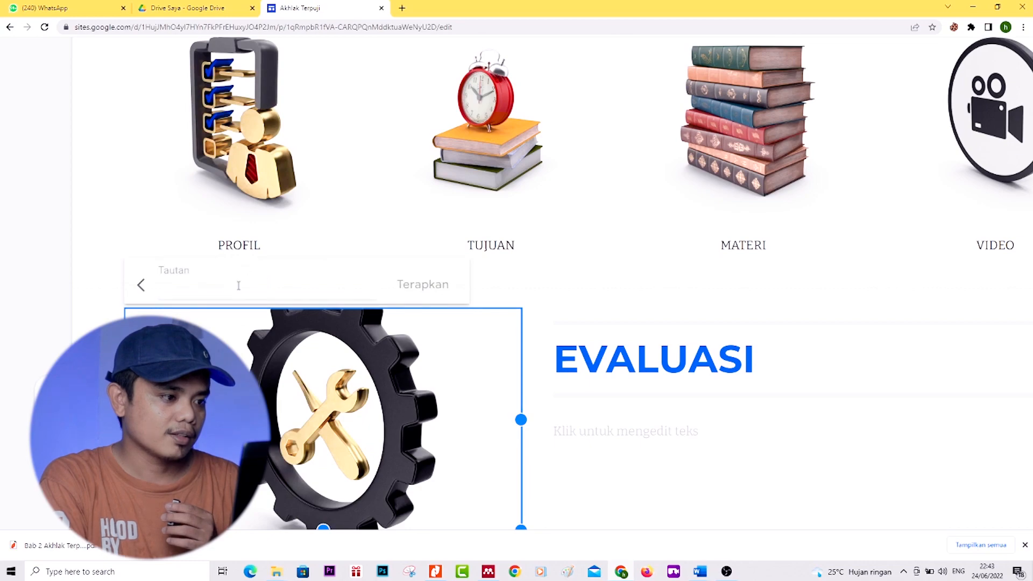
{"action": "scroll", "coordinate": [236, 383], "scroll_direction": "down", "scroll_amount": 2}
{"action": "left_click", "coordinate": [236, 432]}
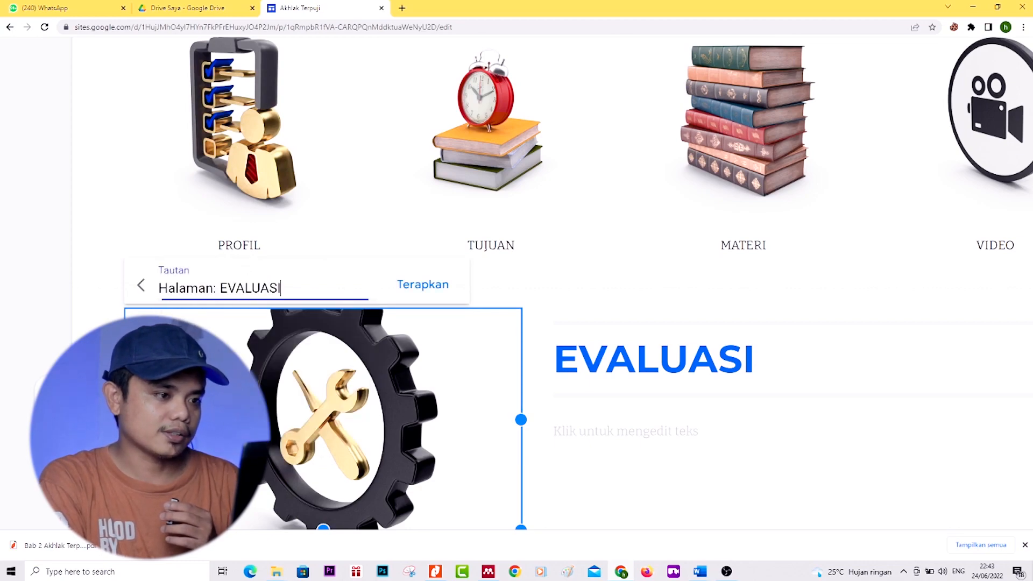
{"action": "left_click", "coordinate": [426, 285]}
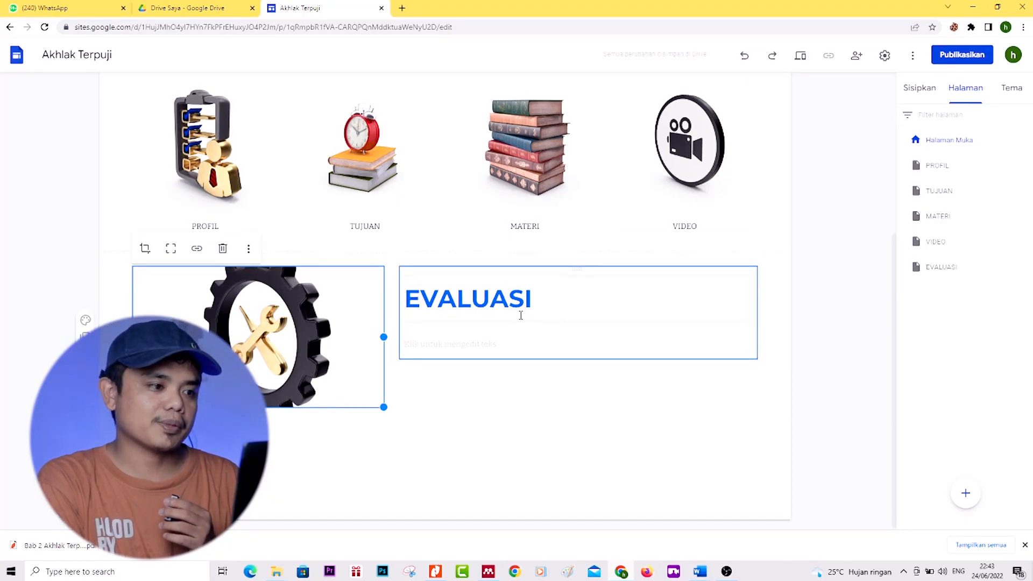
Step: Preview the Halaman Muka page and examine its layout in phone, tablet and large-screen views
{"action": "scroll", "coordinate": [520, 312], "scroll_direction": "up", "scroll_amount": 3}
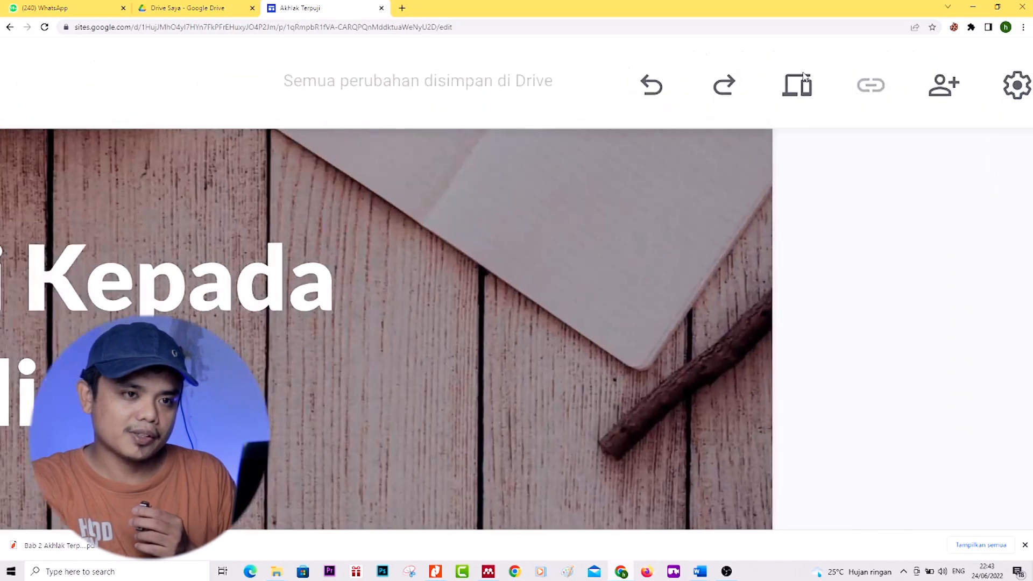
{"action": "left_click", "coordinate": [799, 89]}
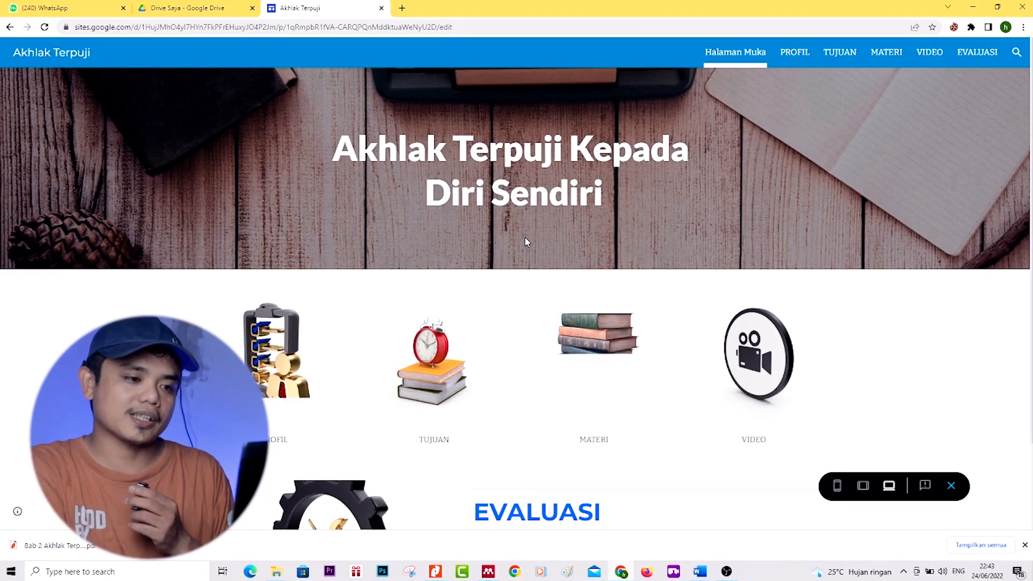
{"action": "scroll", "coordinate": [526, 242], "scroll_direction": "down", "scroll_amount": 2}
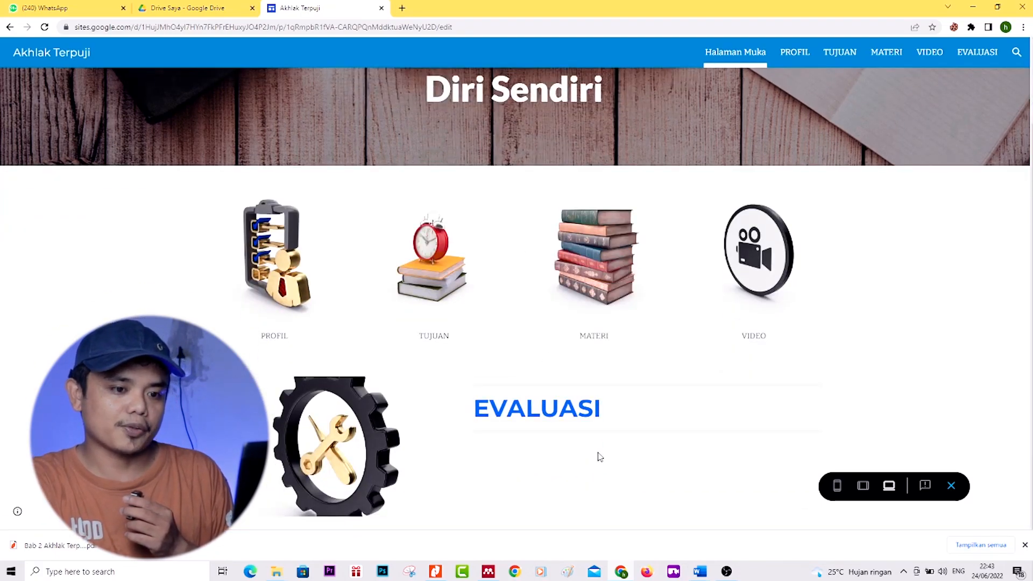
{"action": "left_click", "coordinate": [836, 486]}
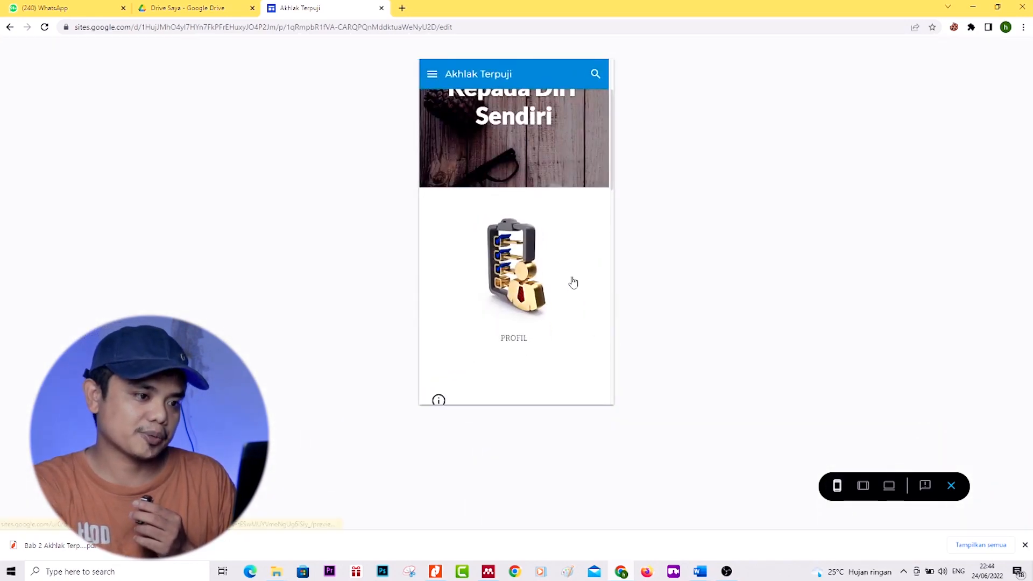
{"action": "scroll", "coordinate": [573, 281], "scroll_direction": "down", "scroll_amount": 5}
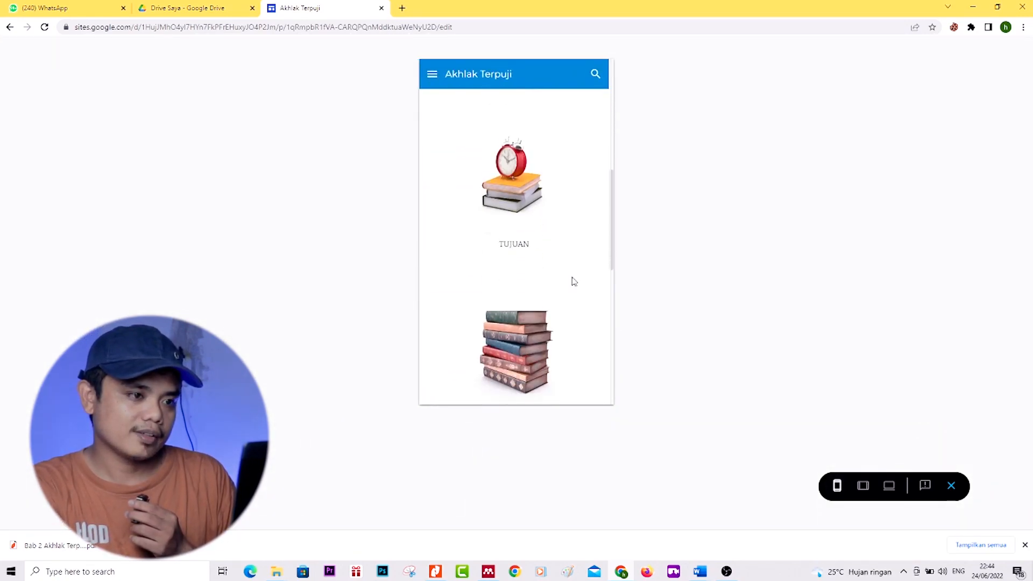
{"action": "scroll", "coordinate": [573, 282], "scroll_direction": "down", "scroll_amount": 3}
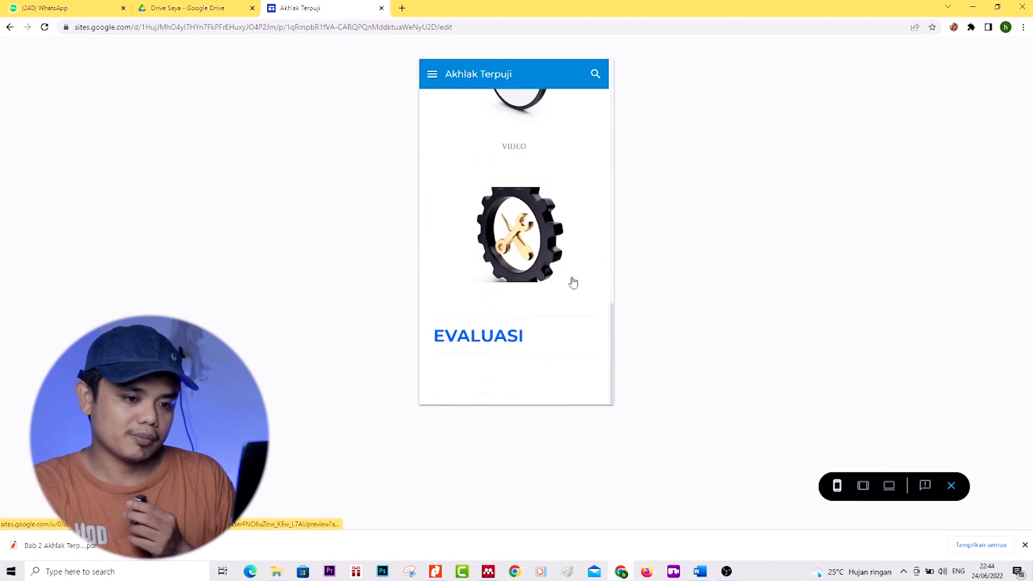
{"action": "left_click", "coordinate": [863, 487]}
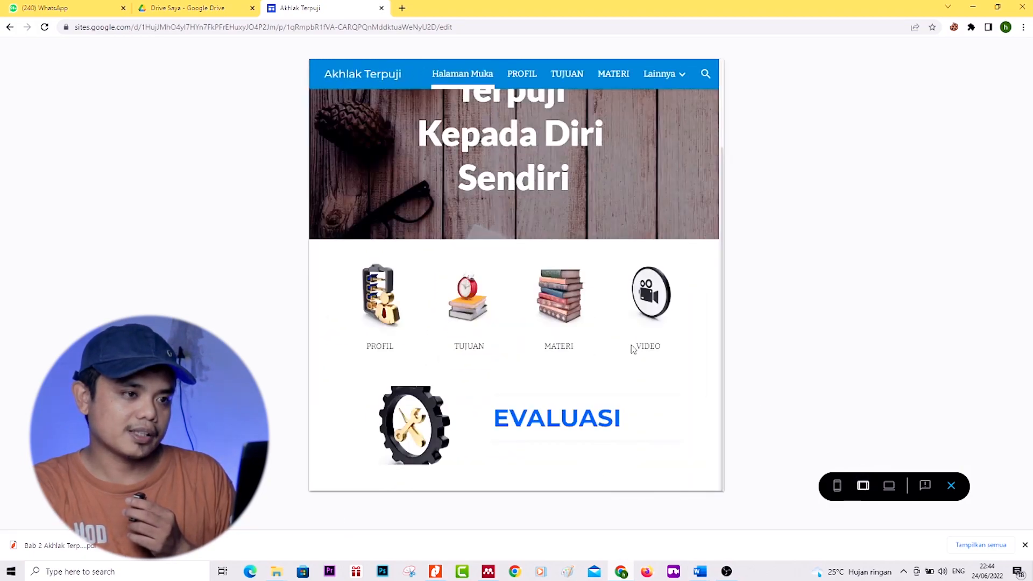
{"action": "scroll", "coordinate": [633, 347], "scroll_direction": "up", "scroll_amount": 3}
{"action": "scroll", "coordinate": [633, 349], "scroll_direction": "down", "scroll_amount": 2}
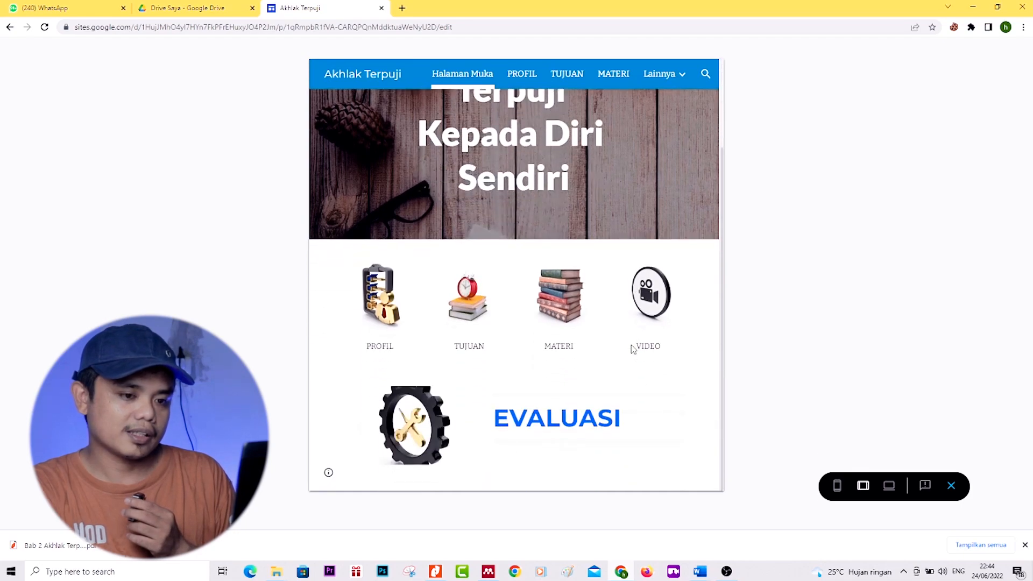
{"action": "left_click", "coordinate": [889, 486]}
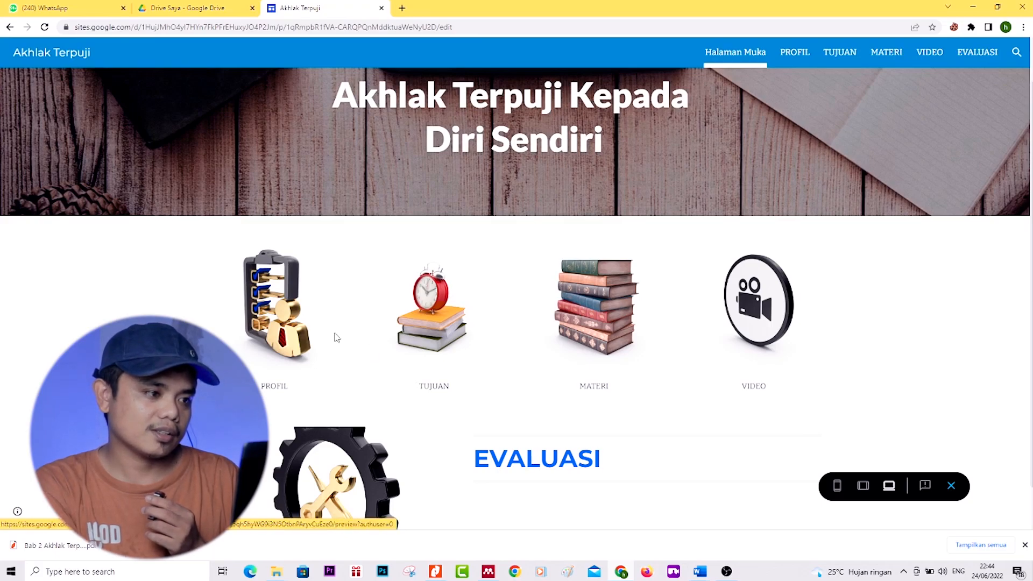
Step: Test the PROFIL and TUJUAN image links in the preview, returning to Halaman Muka after each page
{"action": "left_click", "coordinate": [270, 305]}
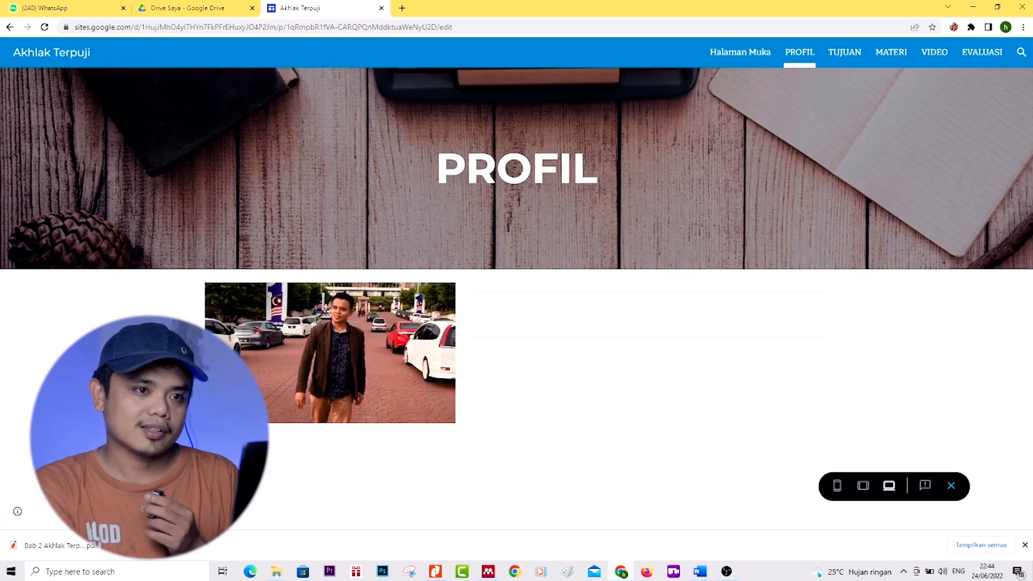
{"action": "left_click", "coordinate": [725, 56]}
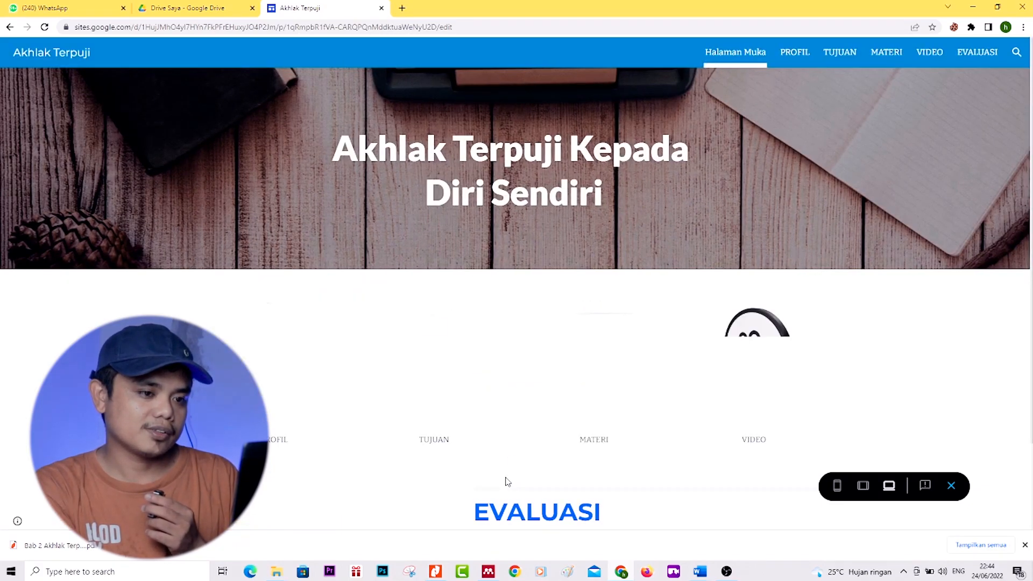
{"action": "scroll", "coordinate": [505, 482], "scroll_direction": "down", "scroll_amount": 2}
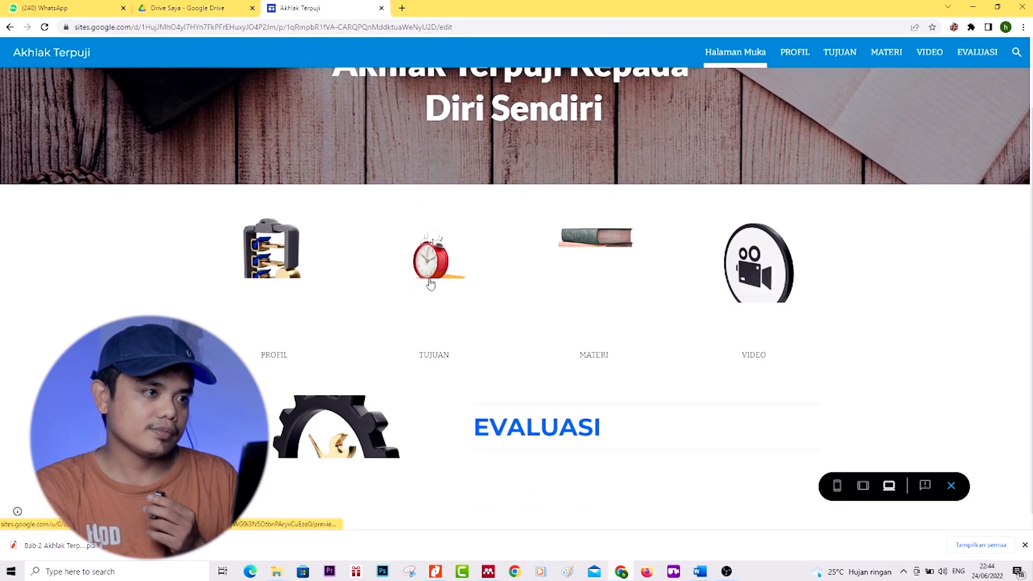
{"action": "left_click", "coordinate": [430, 284]}
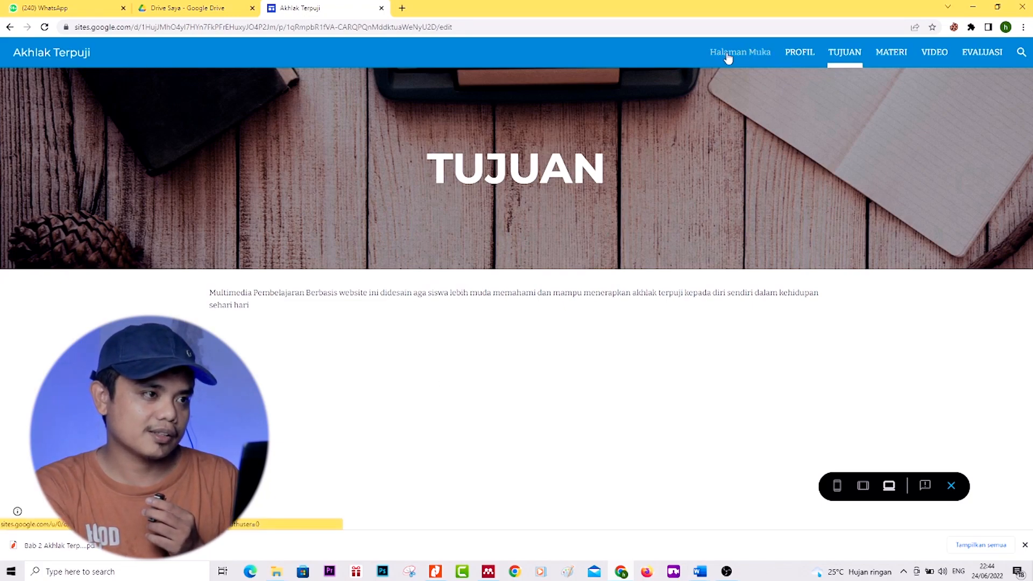
{"action": "left_click", "coordinate": [759, 53]}
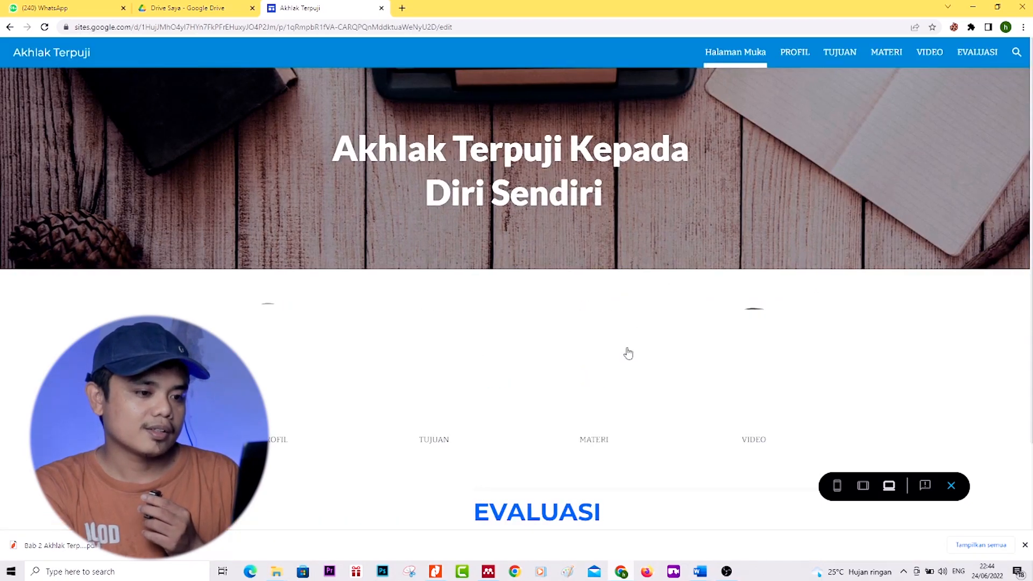
Step: Test the MATERI and VIDEO image links in the preview, returning to Halaman Muka after each page
{"action": "scroll", "coordinate": [629, 352], "scroll_direction": "down", "scroll_amount": 2}
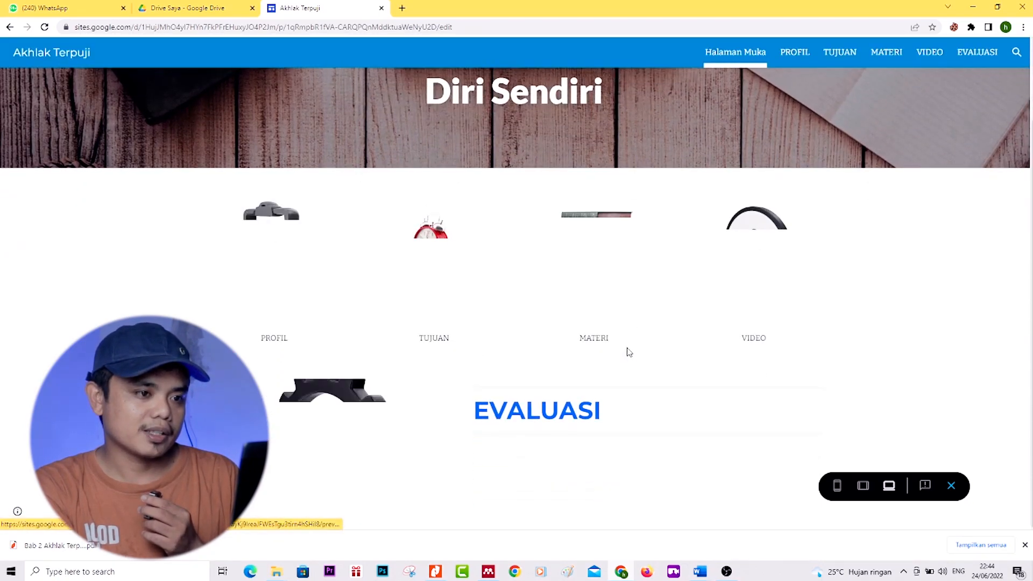
{"action": "left_click", "coordinate": [604, 260]}
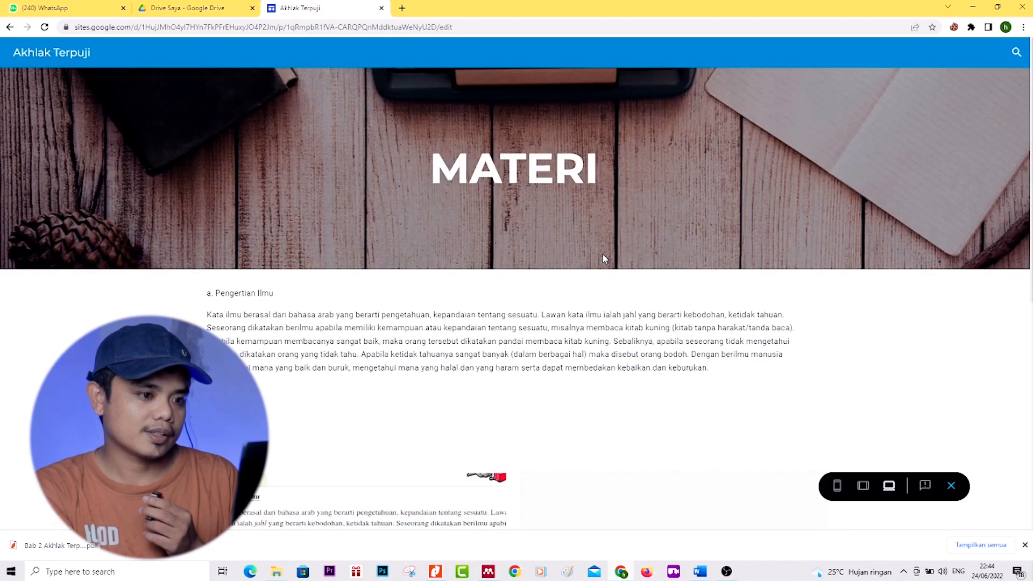
{"action": "scroll", "coordinate": [603, 259], "scroll_direction": "down", "scroll_amount": 3}
{"action": "scroll", "coordinate": [604, 260], "scroll_direction": "up", "scroll_amount": 3}
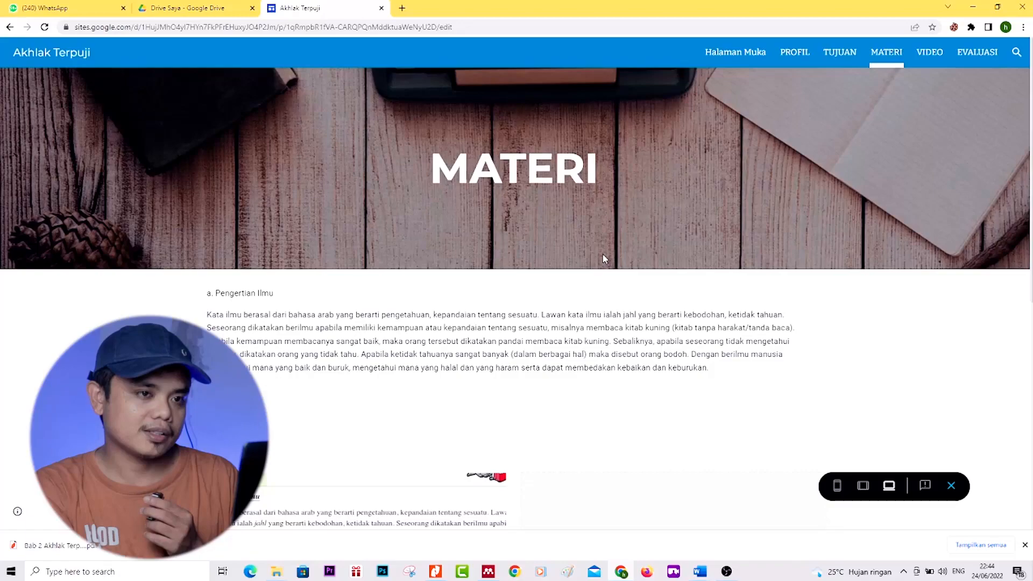
{"action": "left_click", "coordinate": [738, 53]}
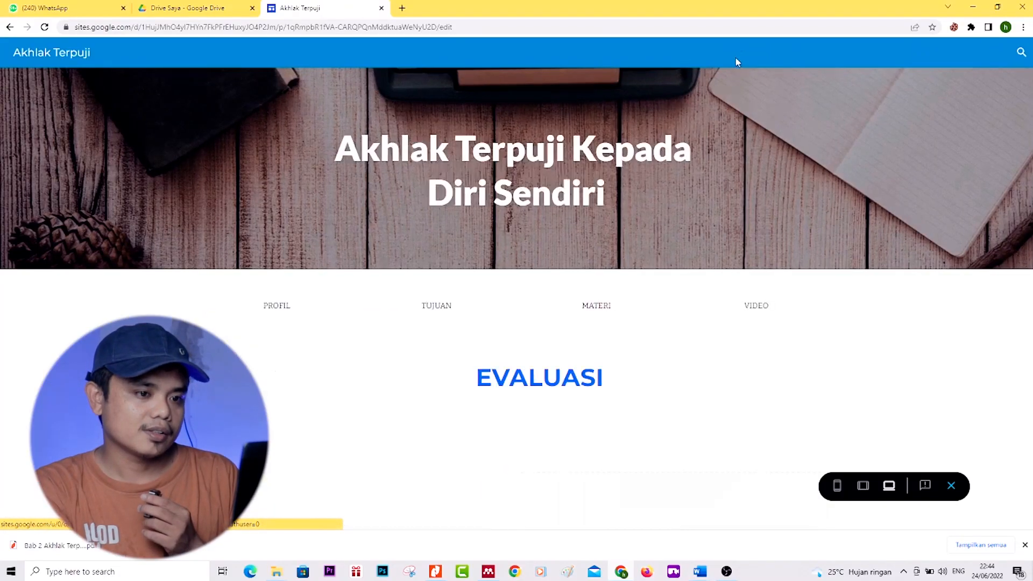
{"action": "scroll", "coordinate": [612, 360], "scroll_direction": "down", "scroll_amount": 2}
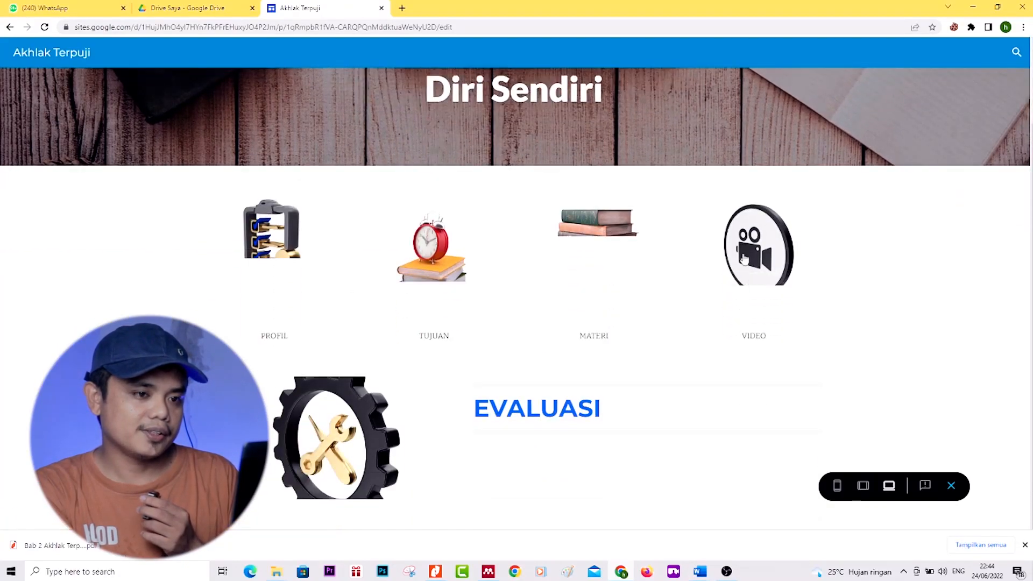
{"action": "left_click", "coordinate": [768, 271]}
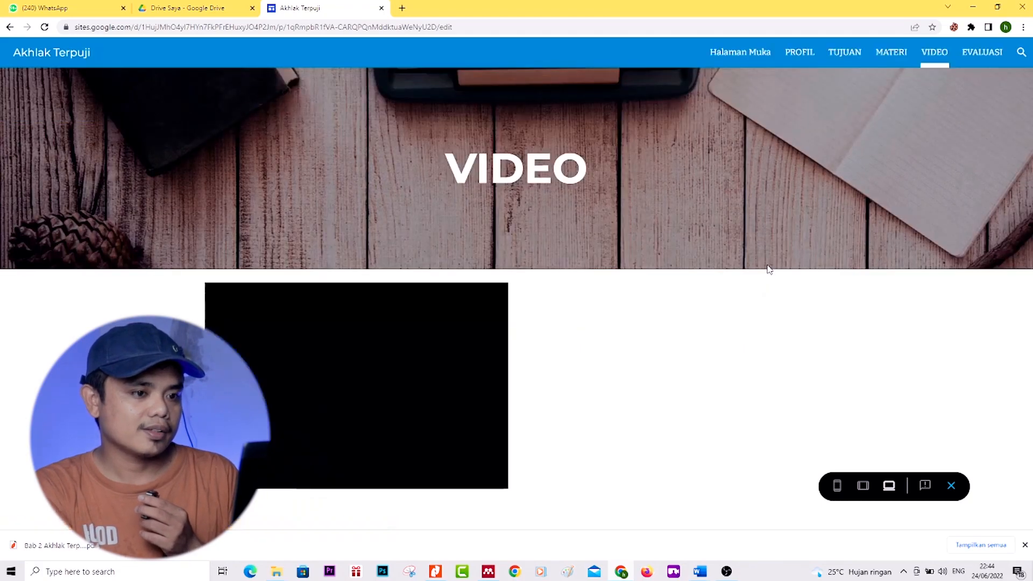
{"action": "left_click", "coordinate": [731, 54]}
Step: Test the gear image link in the preview, look through the forms on the EVALUASI page and return to Halaman Muka
{"action": "scroll", "coordinate": [462, 396], "scroll_direction": "down", "scroll_amount": 2}
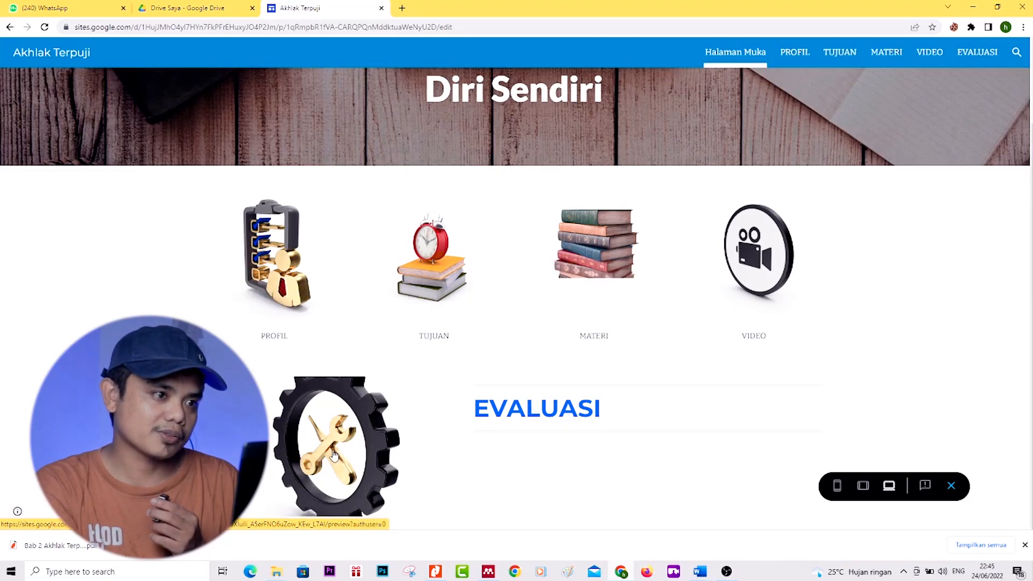
{"action": "left_click", "coordinate": [337, 451]}
{"action": "scroll", "coordinate": [560, 360], "scroll_direction": "down", "scroll_amount": 3}
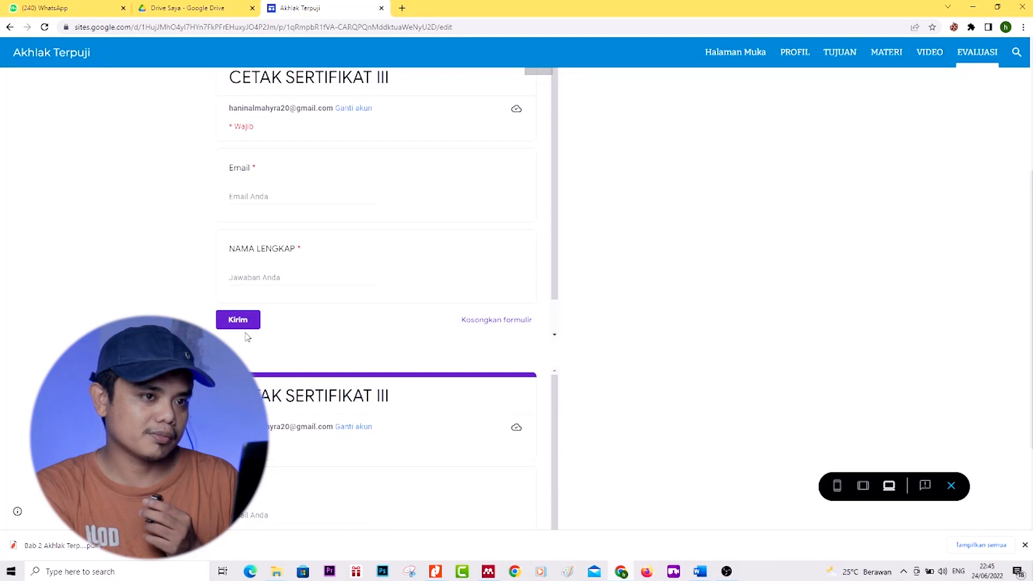
{"action": "scroll", "coordinate": [398, 252], "scroll_direction": "up", "scroll_amount": 4}
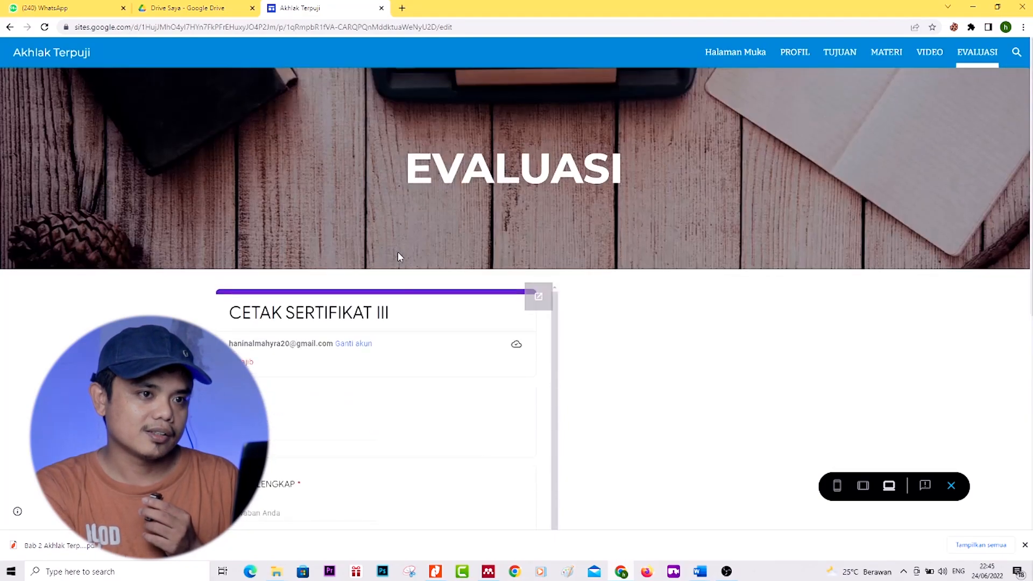
{"action": "left_click", "coordinate": [752, 58]}
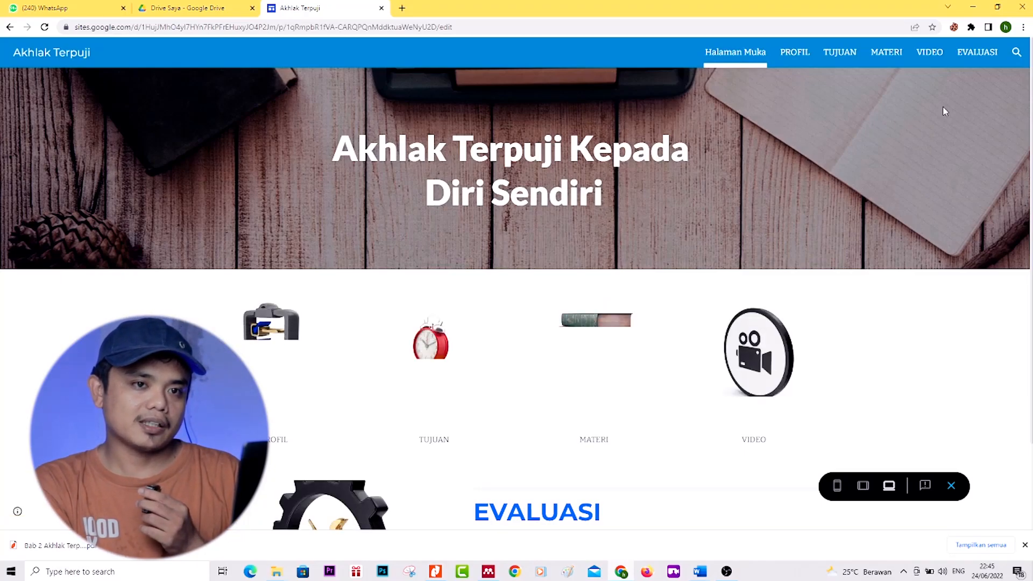
Step: Exit the site preview and hide the PROFIL page from the navigation
{"action": "scroll", "coordinate": [942, 106], "scroll_direction": "up", "scroll_amount": 5}
{"action": "scroll", "coordinate": [942, 107], "scroll_direction": "up", "scroll_amount": 2}
{"action": "scroll", "coordinate": [942, 107], "scroll_direction": "right", "scroll_amount": 1}
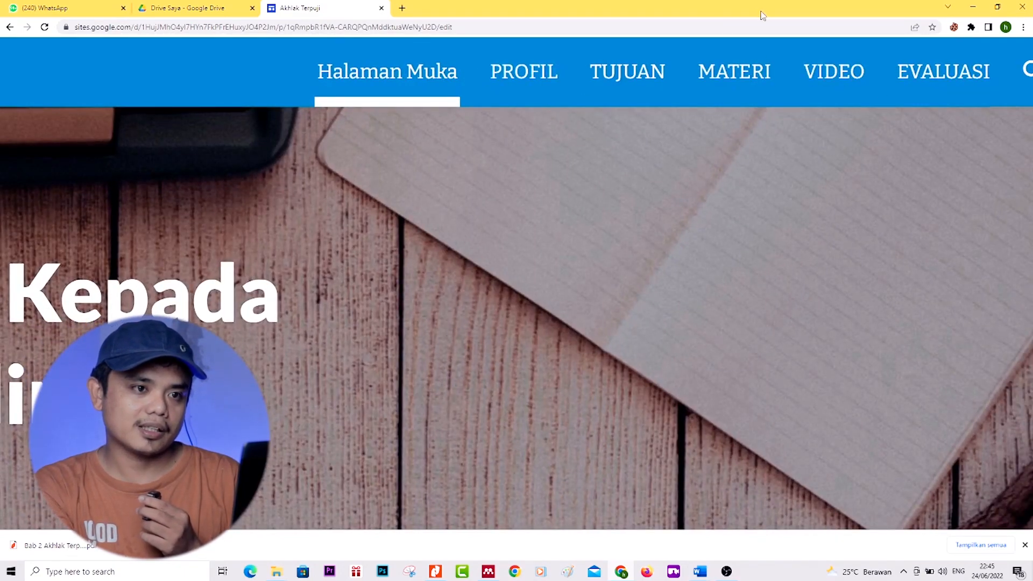
{"action": "scroll", "coordinate": [706, 102], "scroll_direction": "down", "scroll_amount": 5}
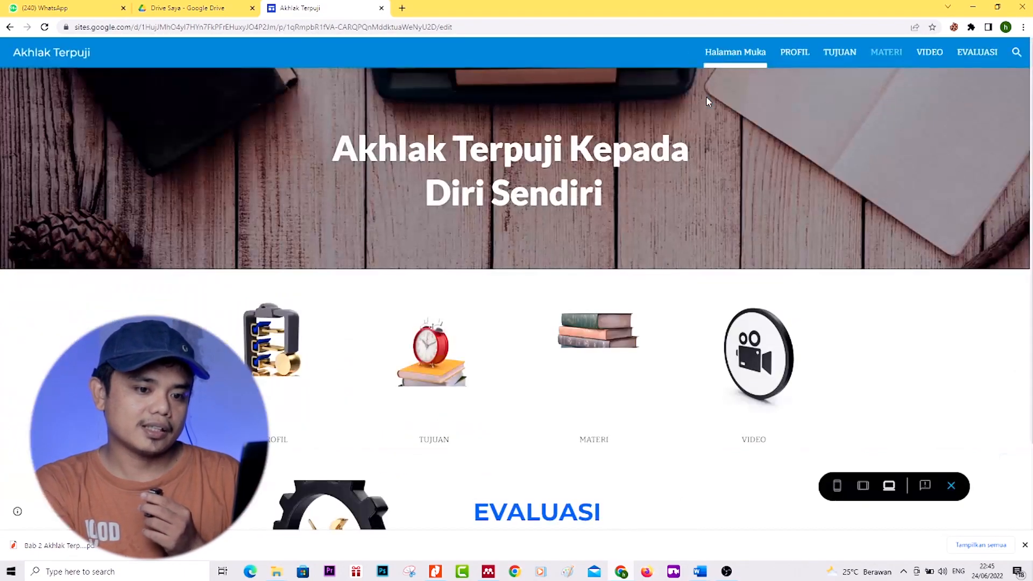
{"action": "left_click", "coordinate": [950, 485]}
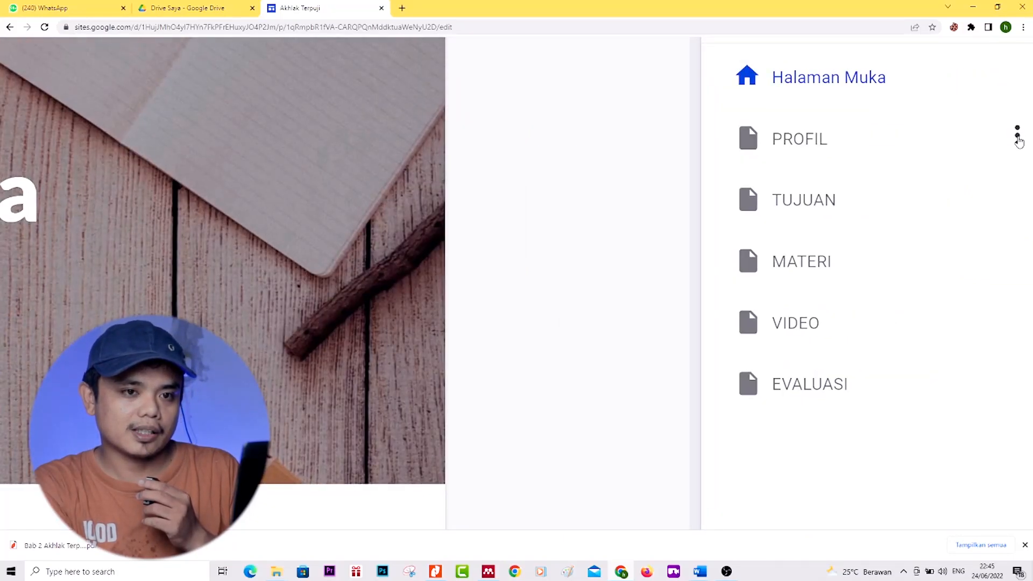
{"action": "left_click", "coordinate": [1017, 136]}
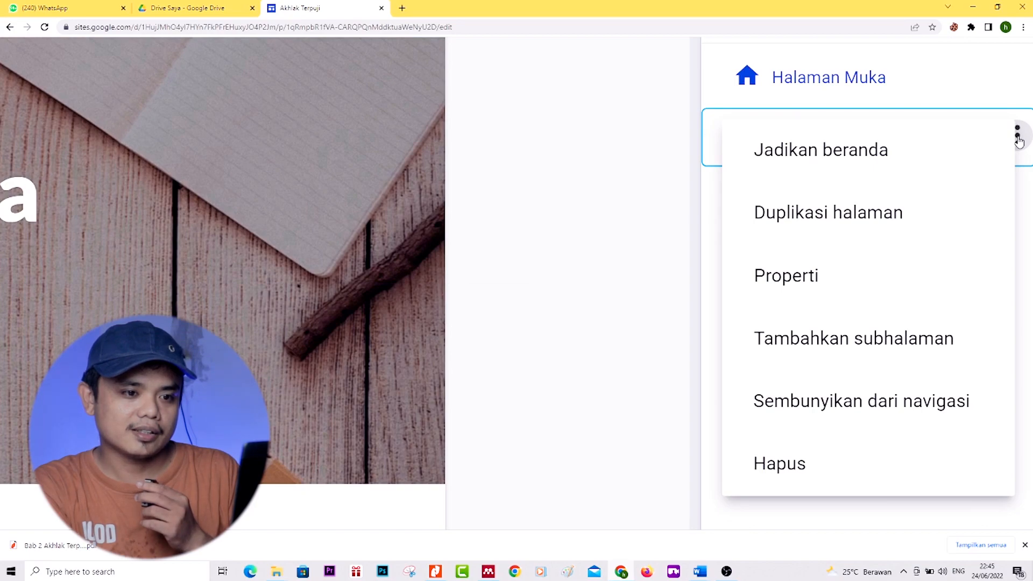
{"action": "left_click", "coordinate": [846, 409]}
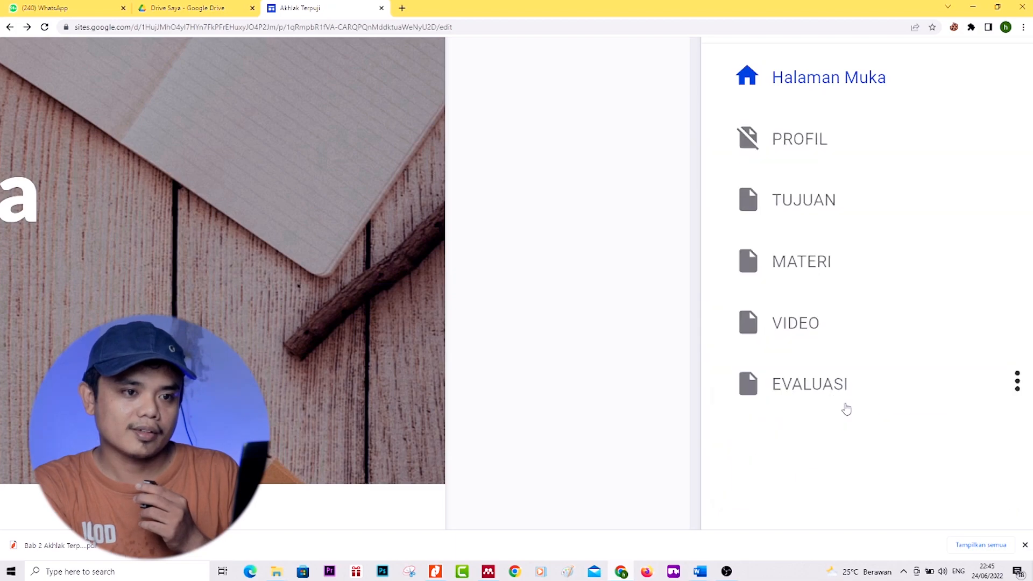
Step: Hide the TUJUAN and MATERI pages from the site navigation
{"action": "left_click", "coordinate": [1017, 198]}
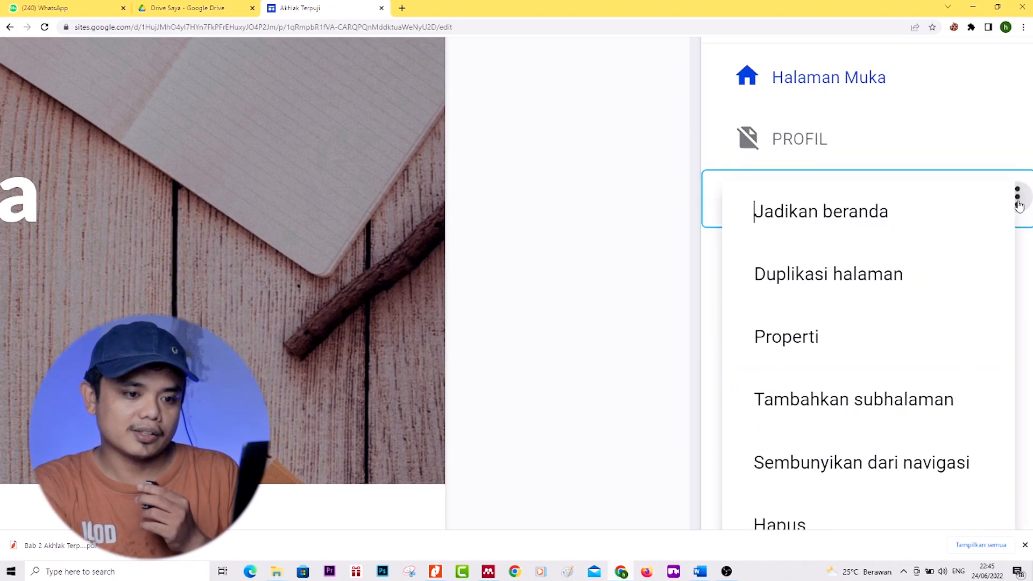
{"action": "left_click", "coordinate": [845, 463]}
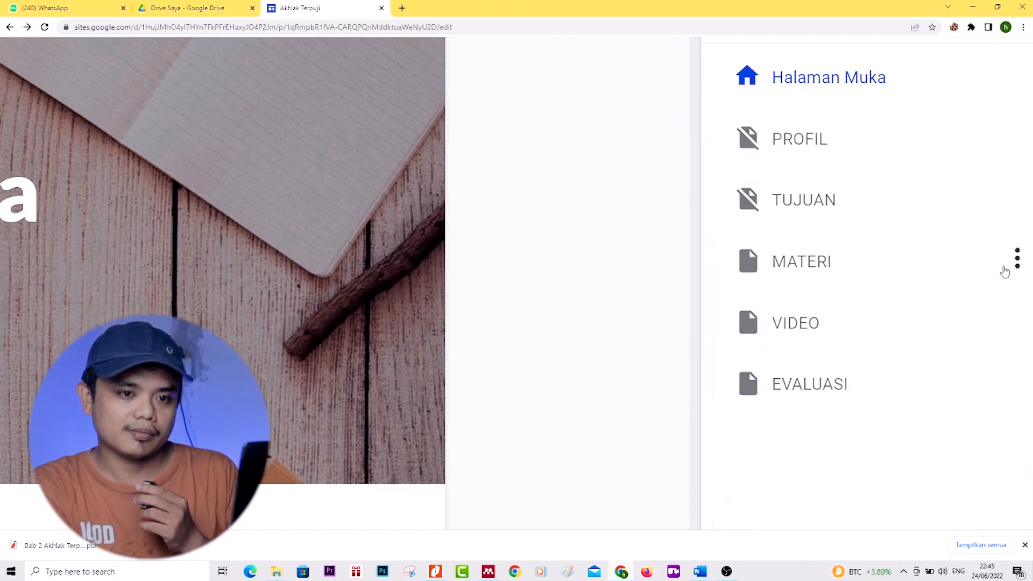
{"action": "left_click", "coordinate": [1007, 275]}
{"action": "scroll", "coordinate": [846, 482], "scroll_direction": "down", "scroll_amount": 1}
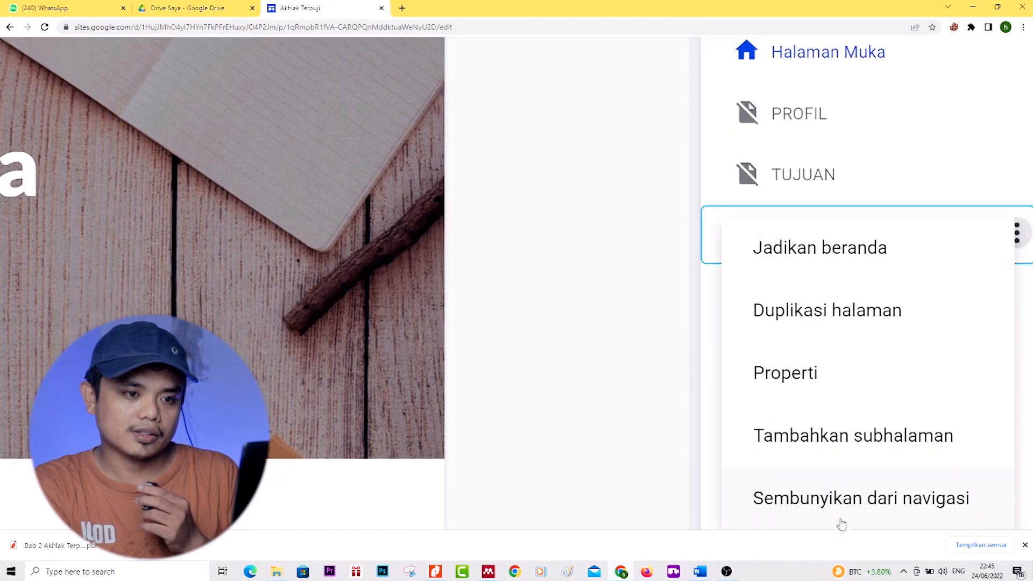
{"action": "left_click", "coordinate": [844, 501]}
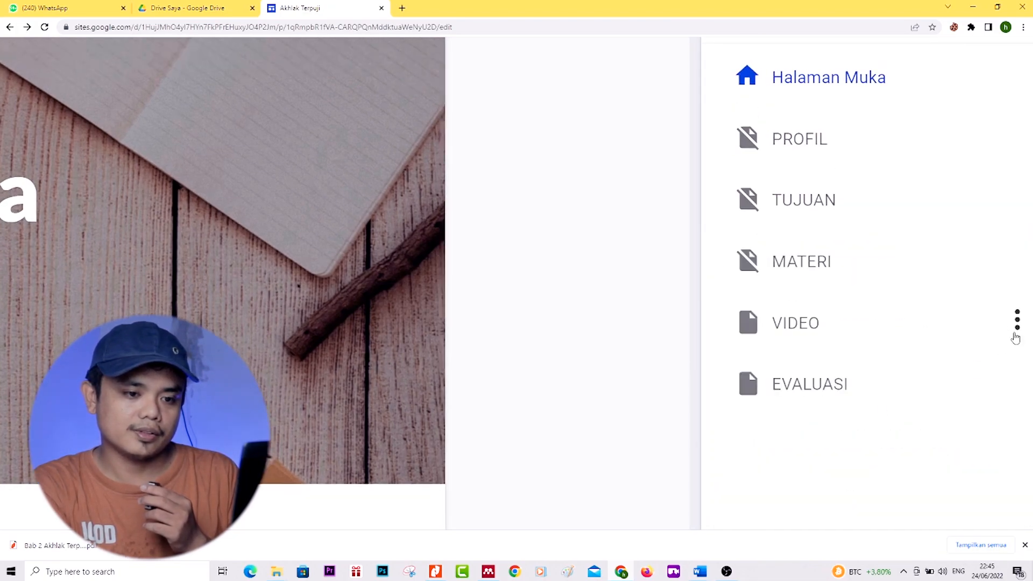
Step: Hide the VIDEO and EVALUASI pages from the site navigation and reset the browser zoom
{"action": "left_click", "coordinate": [1016, 326]}
{"action": "scroll", "coordinate": [873, 477], "scroll_direction": "down", "scroll_amount": 3}
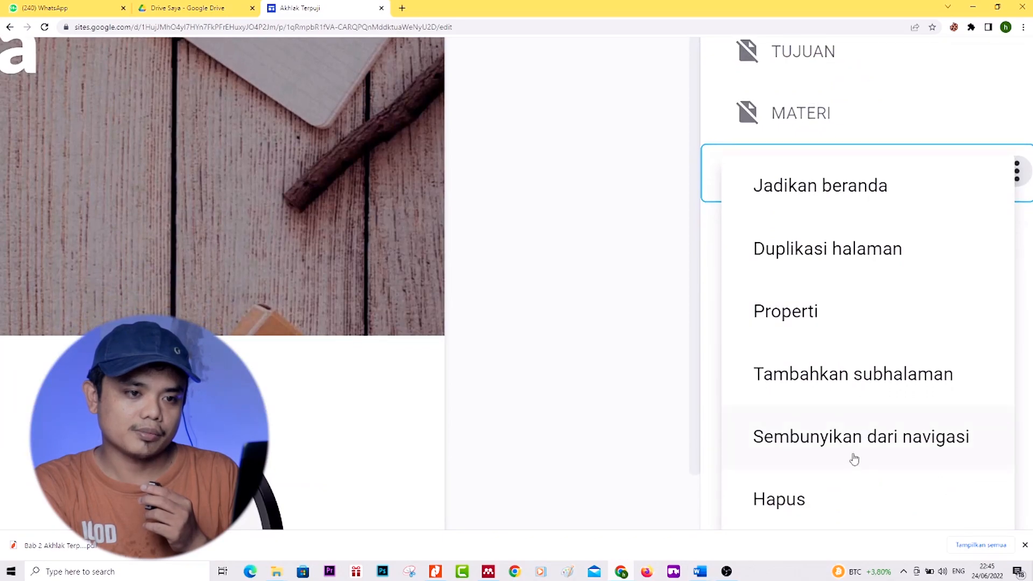
{"action": "left_click", "coordinate": [853, 459]}
{"action": "left_click", "coordinate": [1017, 382]}
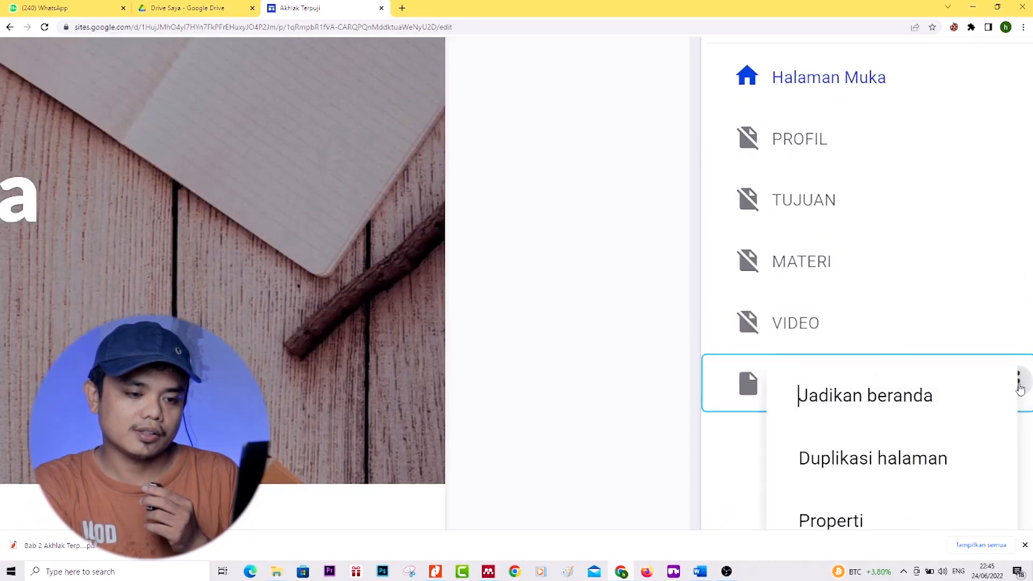
{"action": "scroll", "coordinate": [860, 435], "scroll_direction": "down", "scroll_amount": 5}
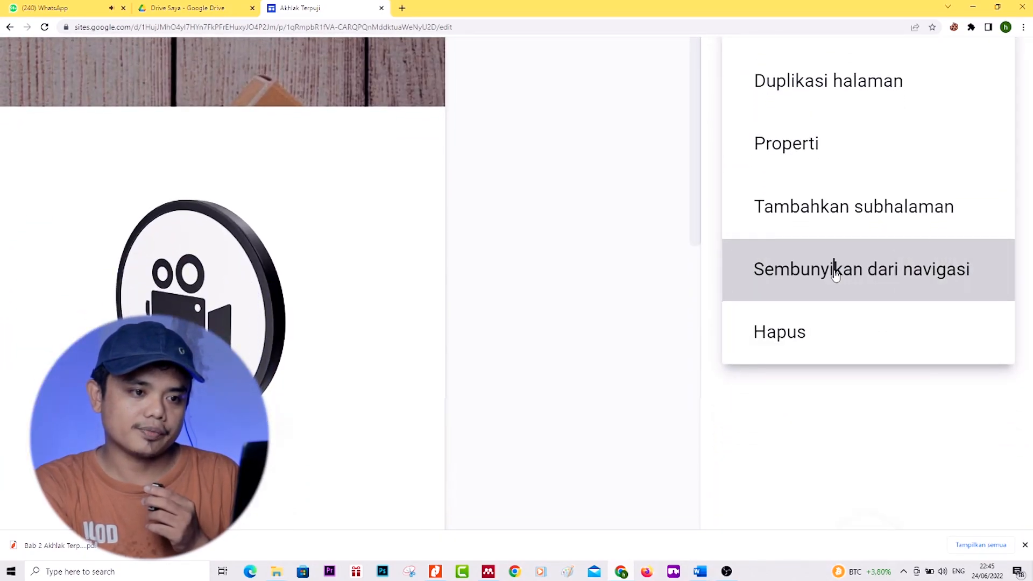
{"action": "left_click", "coordinate": [832, 270]}
{"action": "key", "text": "ctrl+0"}
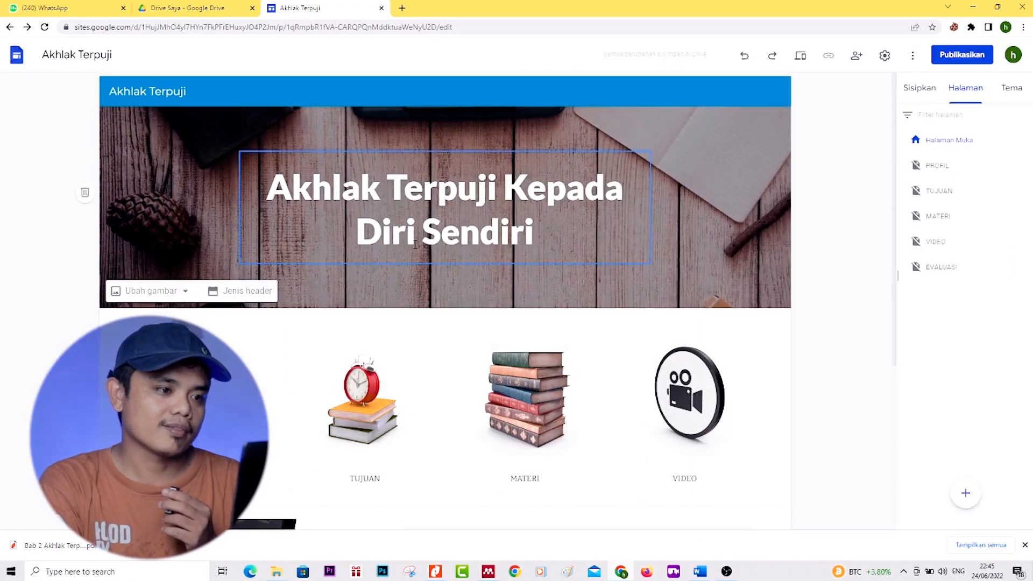
{"action": "scroll", "coordinate": [421, 341], "scroll_direction": "down", "scroll_amount": 4}
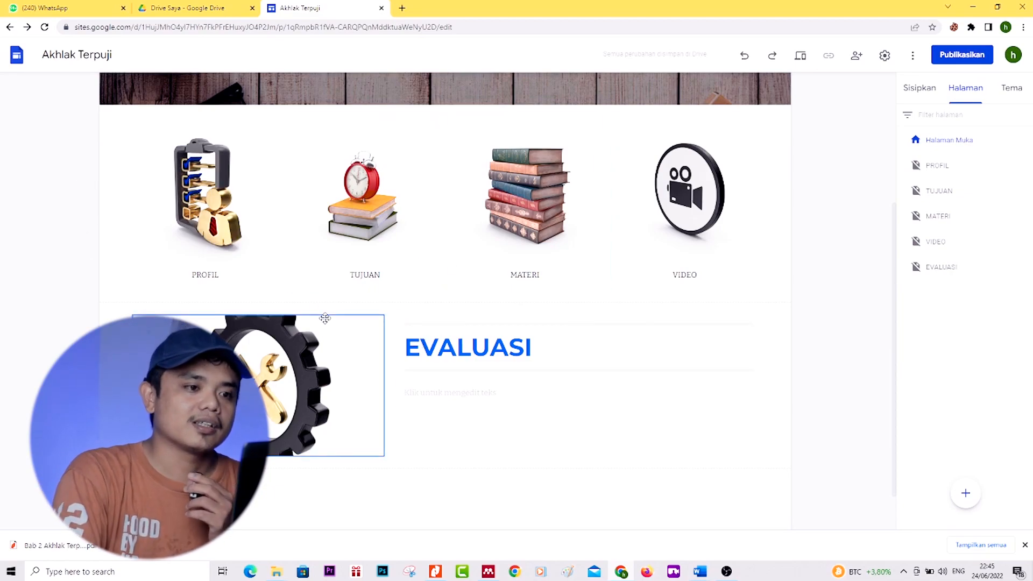
{"action": "scroll", "coordinate": [325, 318], "scroll_direction": "up", "scroll_amount": 4}
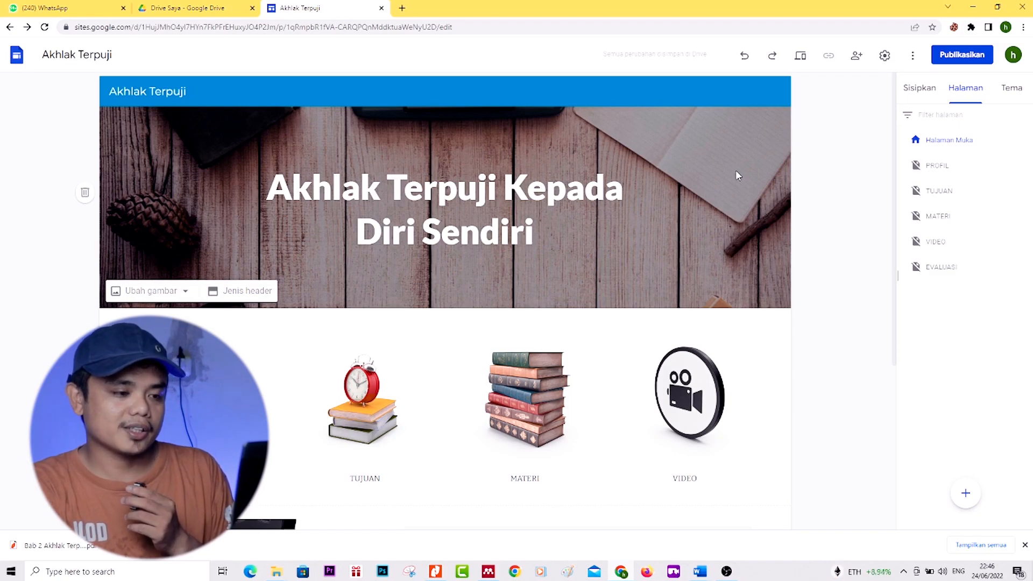
{"action": "scroll", "coordinate": [737, 175], "scroll_direction": "down", "scroll_amount": 3}
{"action": "scroll", "coordinate": [737, 175], "scroll_direction": "down", "scroll_amount": 1}
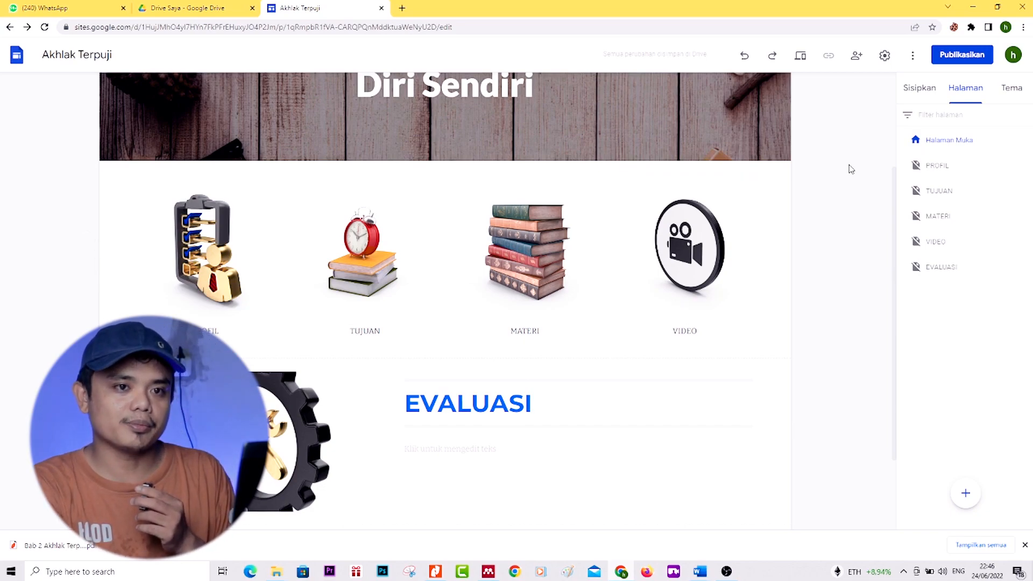
{"action": "scroll", "coordinate": [847, 168], "scroll_direction": "up", "scroll_amount": 3}
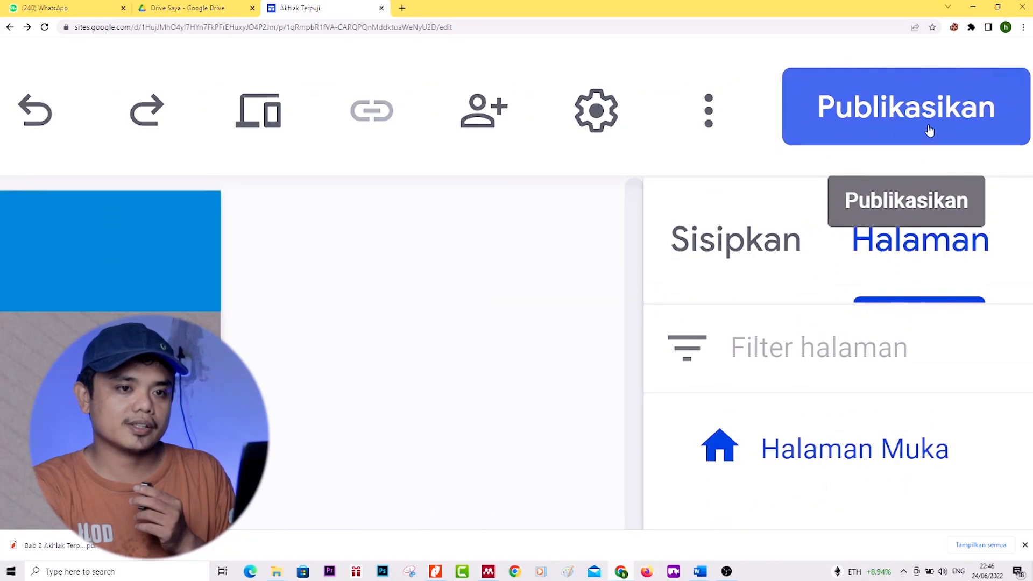
Step: Publish the site to the web under the address akhlak-terpuji22
{"action": "left_click", "coordinate": [927, 127]}
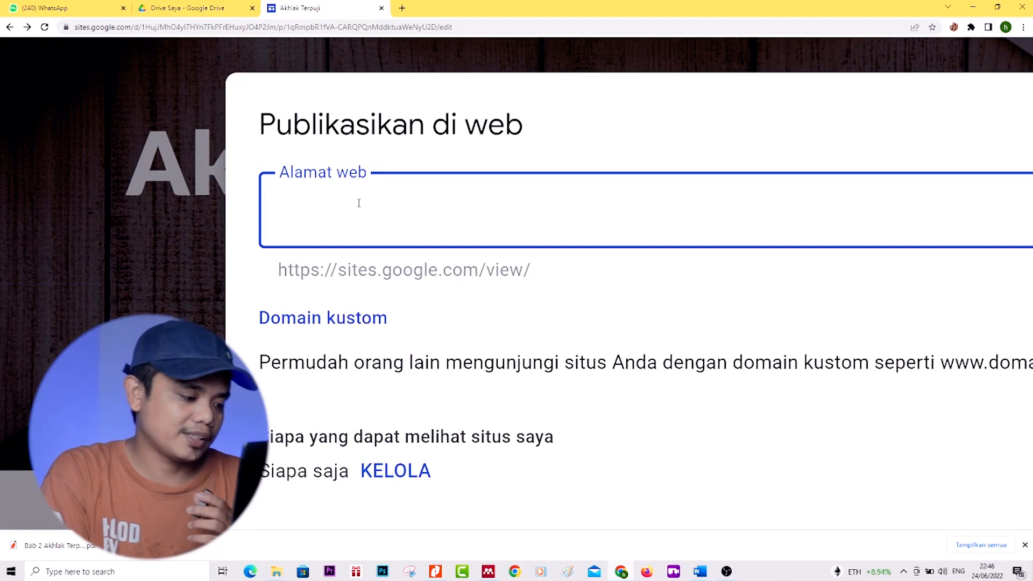
{"action": "type", "text": "a"}
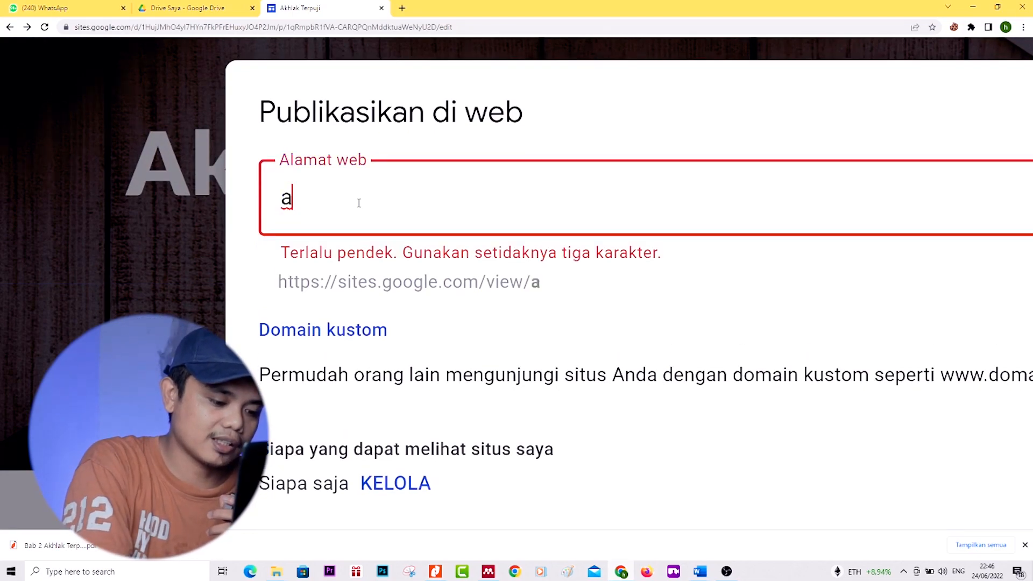
{"action": "type", "text": "khlak-"}
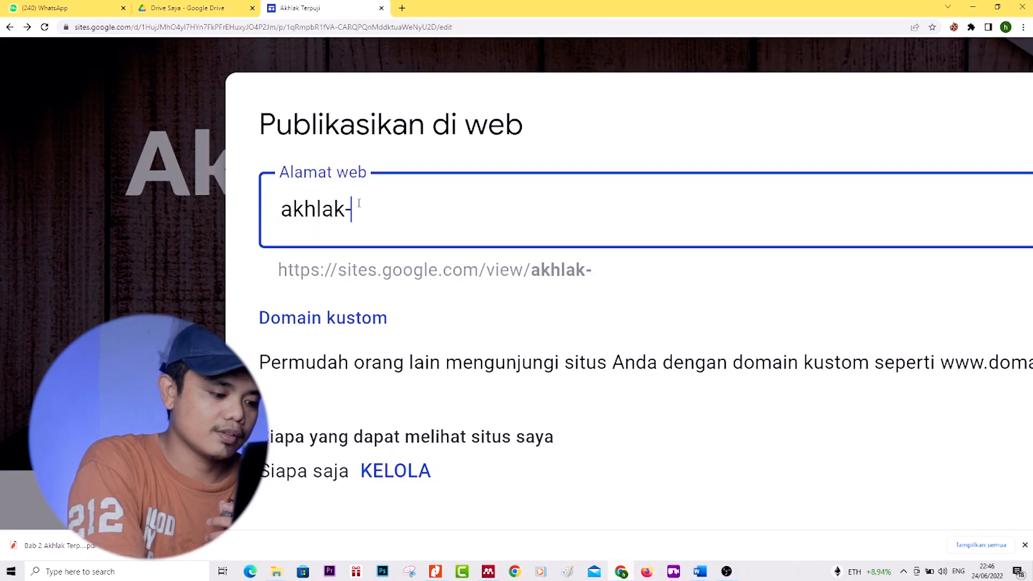
{"action": "type", "text": "tr"}
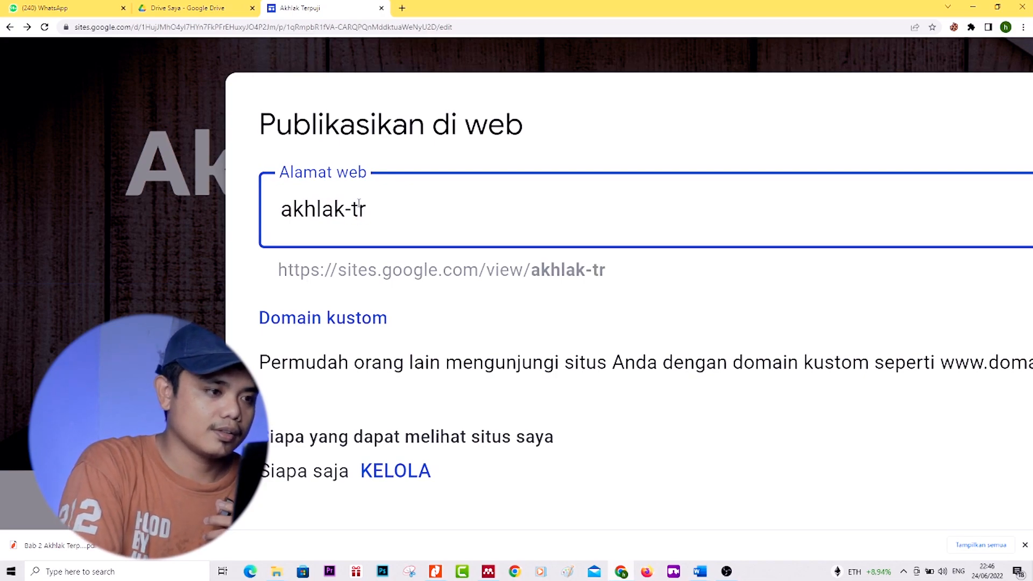
{"action": "key", "text": "BackSpace"}
{"action": "type", "text": "erpuji"}
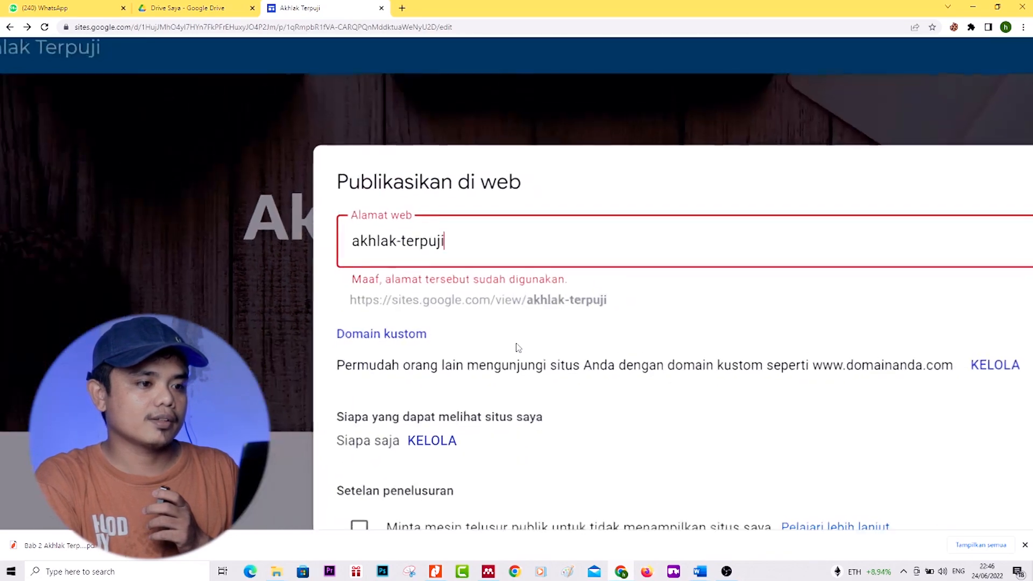
{"action": "scroll", "coordinate": [518, 348], "scroll_direction": "right", "scroll_amount": 4}
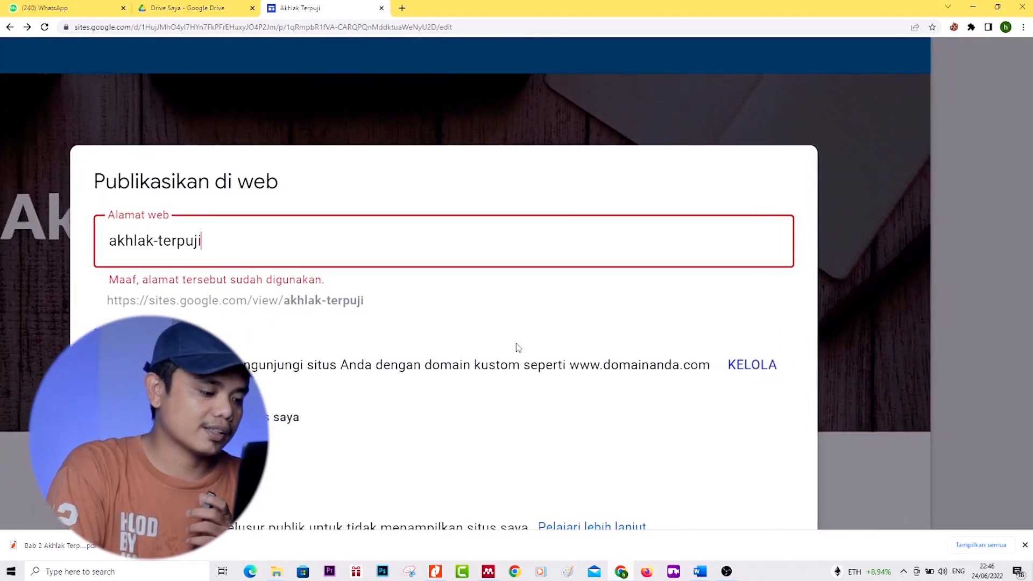
{"action": "type", "text": "22"}
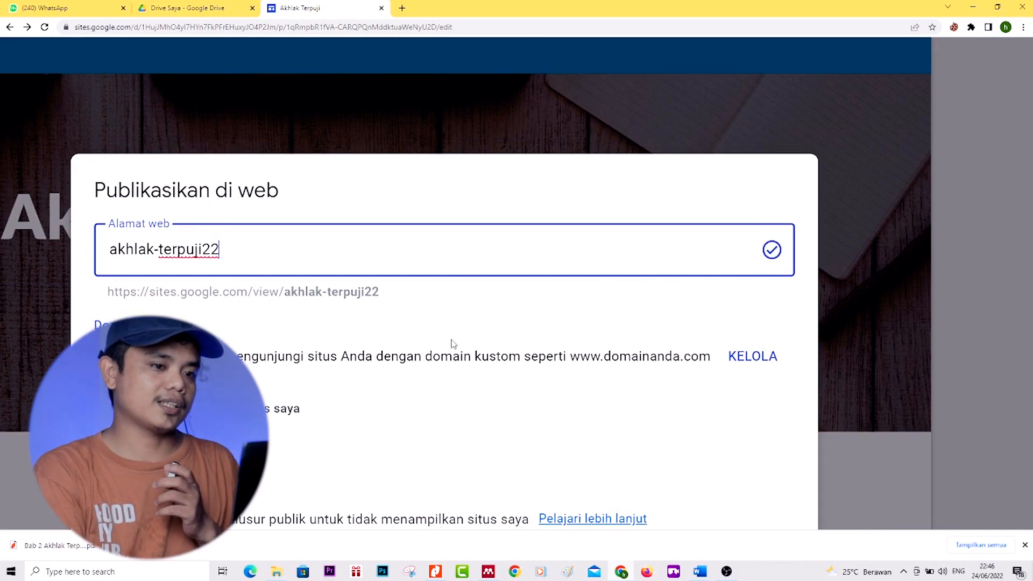
{"action": "scroll", "coordinate": [448, 359], "scroll_direction": "down", "scroll_amount": 3}
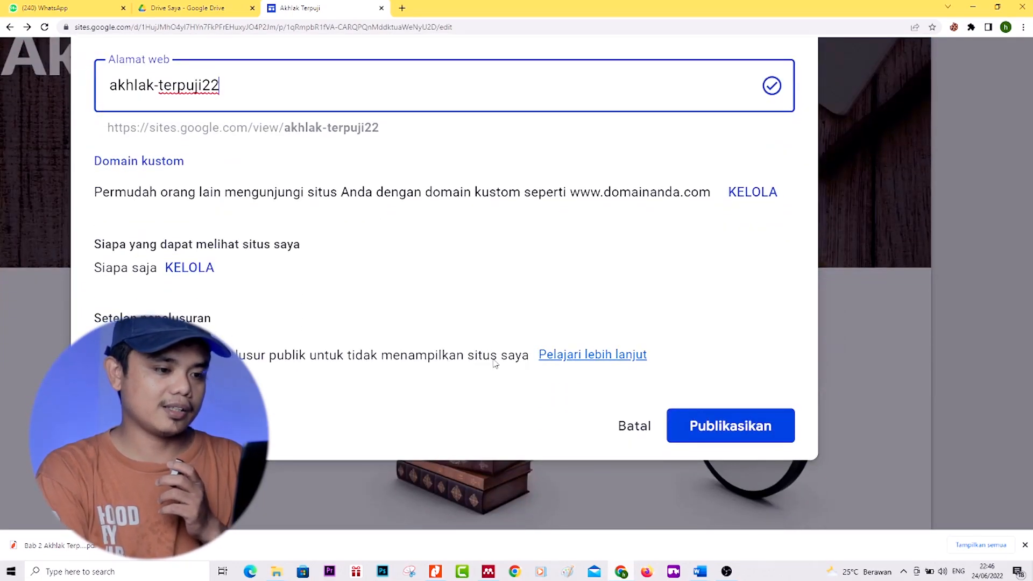
{"action": "left_click", "coordinate": [723, 427]}
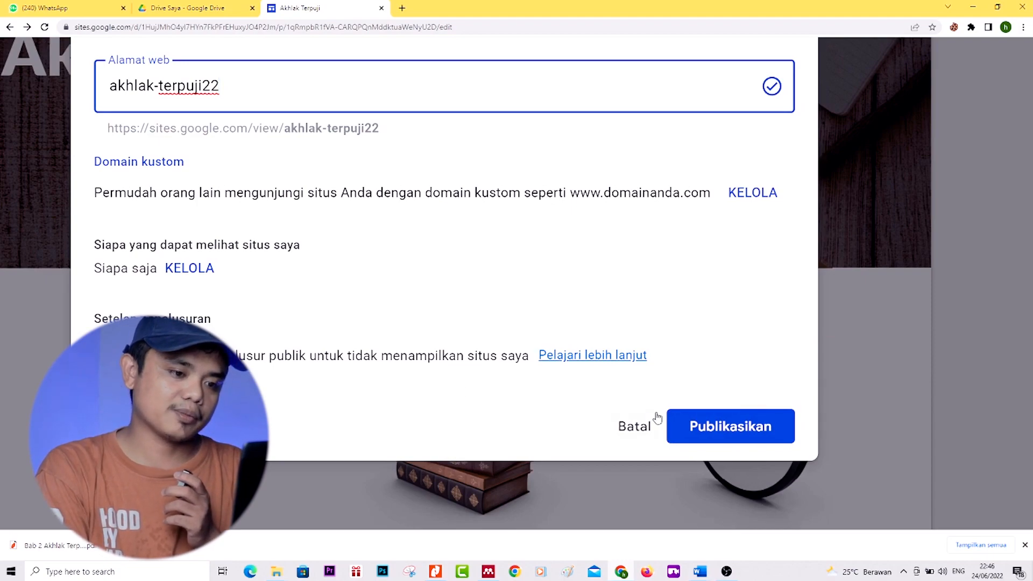
{"action": "left_click", "coordinate": [738, 434]}
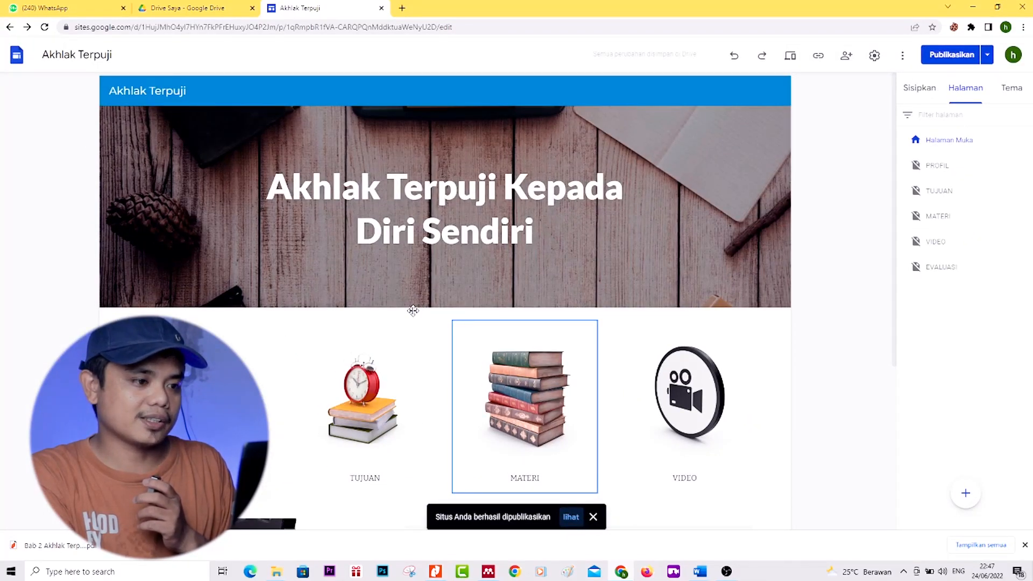
Step: Review the site for unpublished changes, dismissing the introductory notice, and return to the editor
{"action": "scroll", "coordinate": [412, 311], "scroll_direction": "down", "scroll_amount": 5}
{"action": "scroll", "coordinate": [414, 310], "scroll_direction": "up", "scroll_amount": 5}
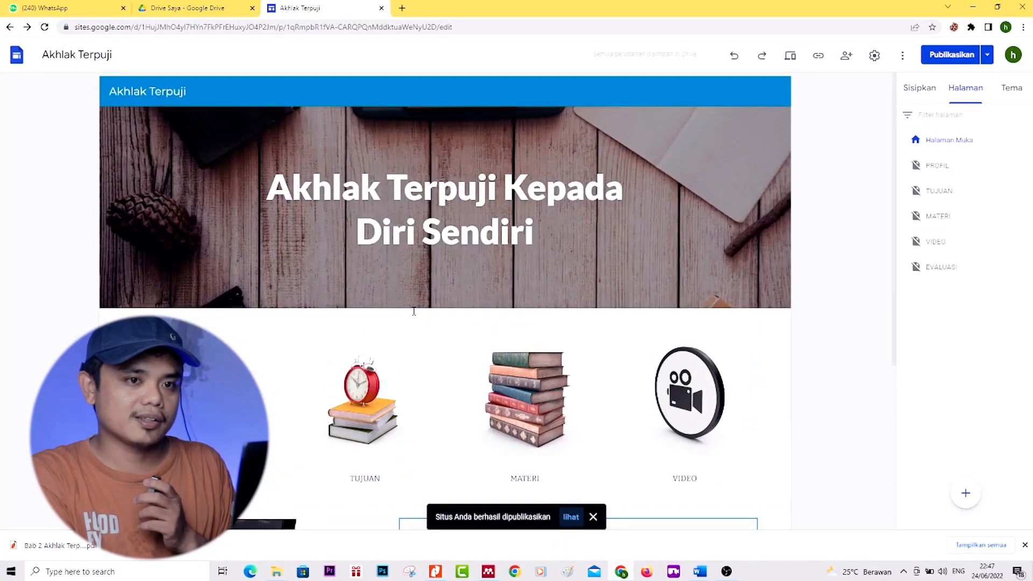
{"action": "left_click", "coordinate": [948, 55]}
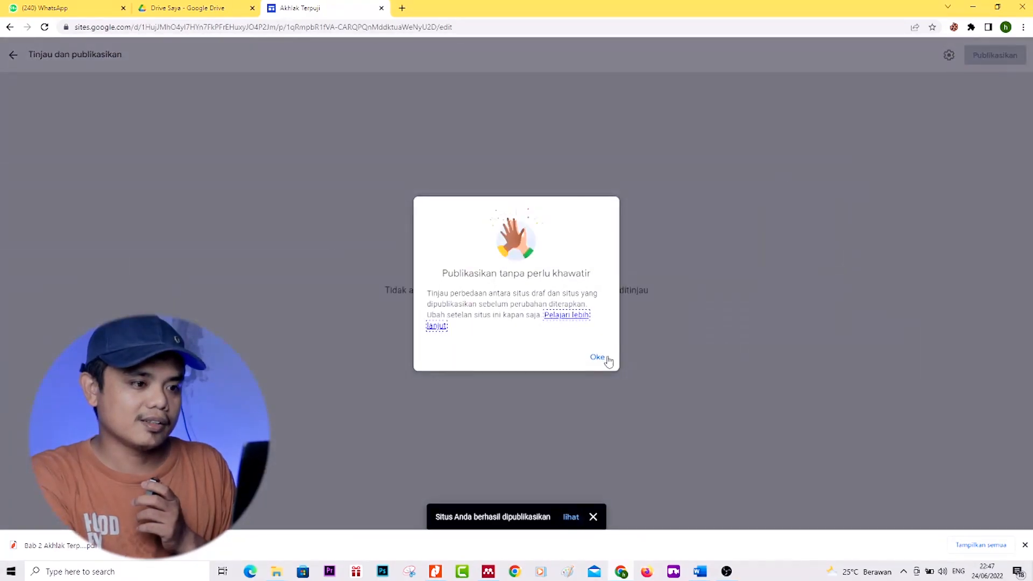
{"action": "left_click", "coordinate": [598, 358]}
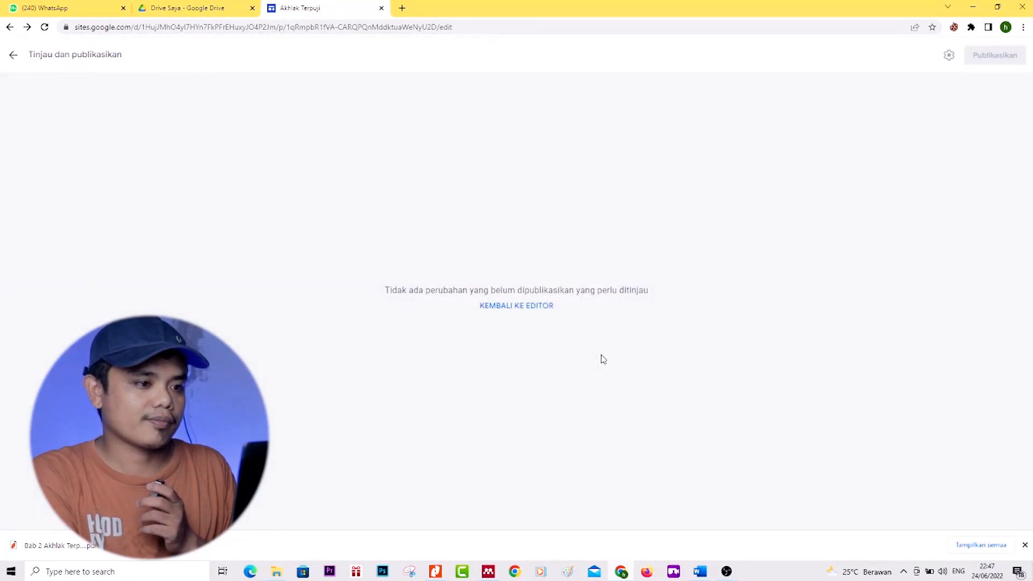
{"action": "left_click", "coordinate": [534, 306]}
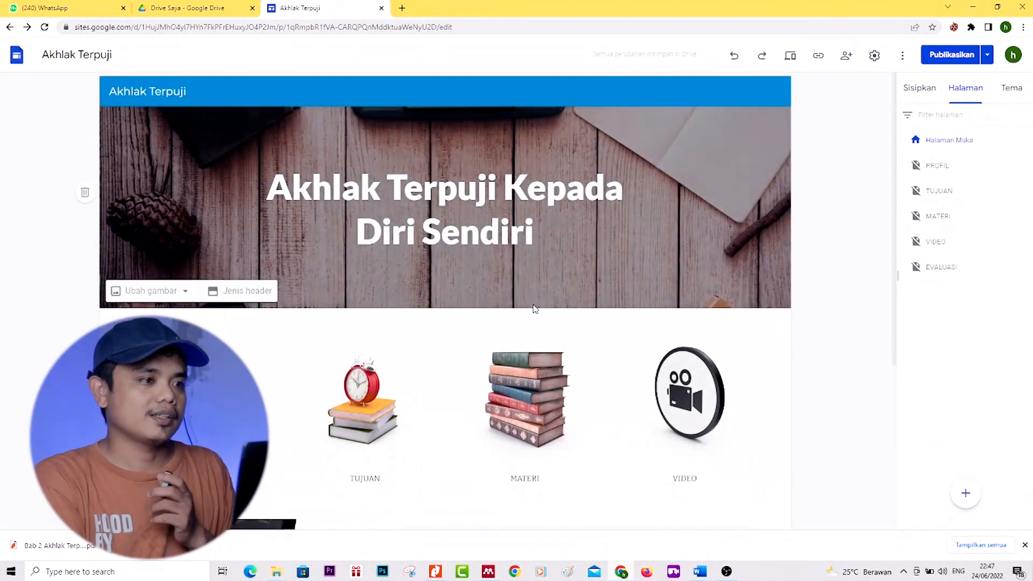
{"action": "scroll", "coordinate": [535, 308], "scroll_direction": "down", "scroll_amount": 4}
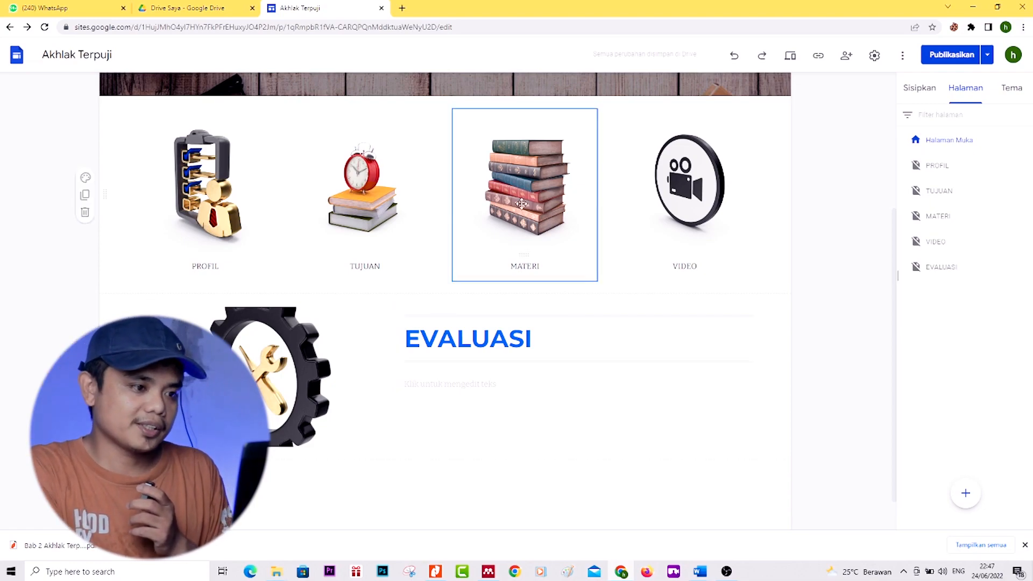
{"action": "scroll", "coordinate": [782, 155], "scroll_direction": "up", "scroll_amount": 5}
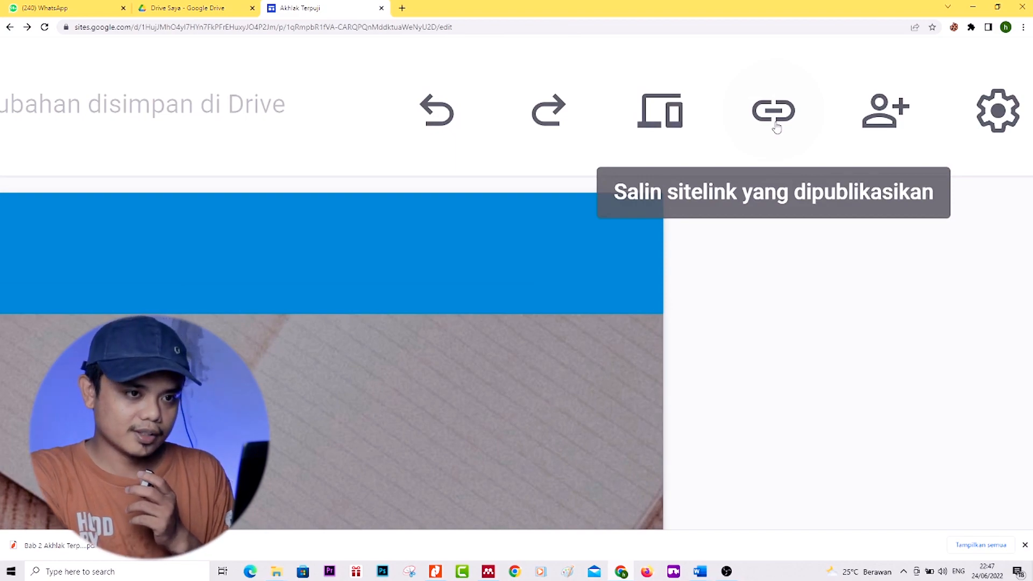
{"action": "left_click", "coordinate": [776, 128]}
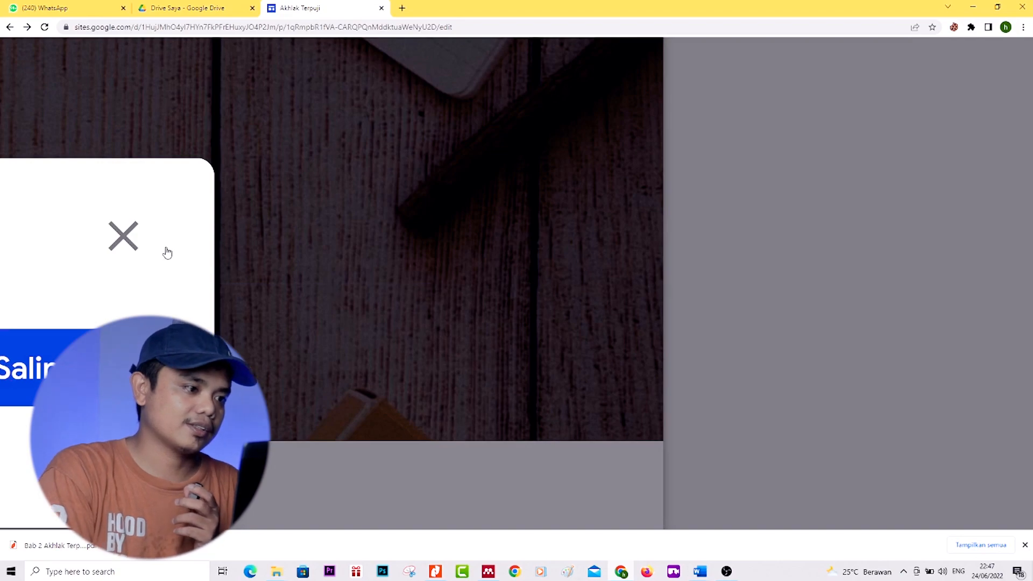
{"action": "right_click", "coordinate": [303, 264]}
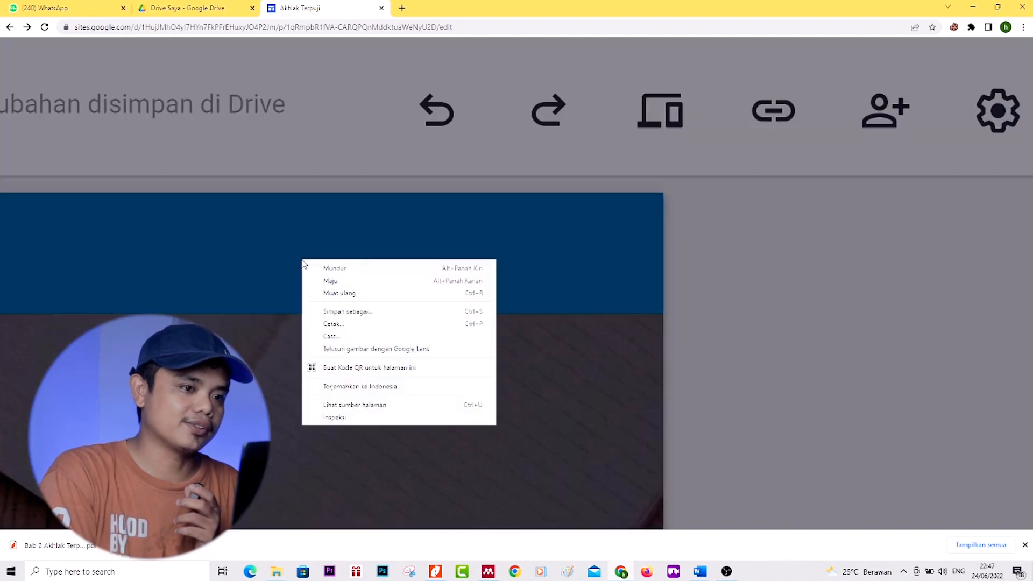
{"action": "left_click", "coordinate": [719, 307]}
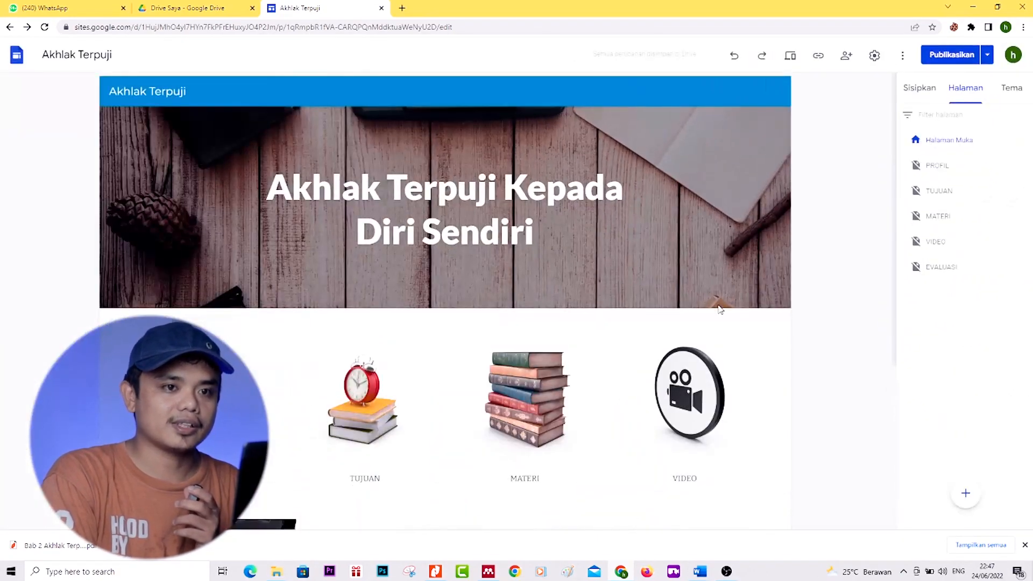
Step: Copy the link of the published site to the clipboard
{"action": "left_click", "coordinate": [817, 55]}
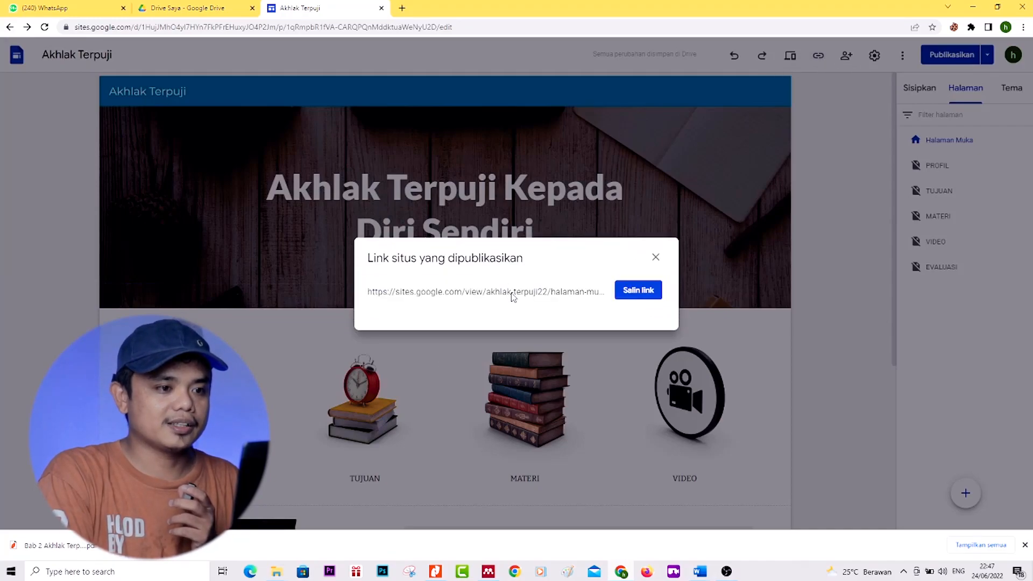
{"action": "left_click", "coordinate": [516, 296]}
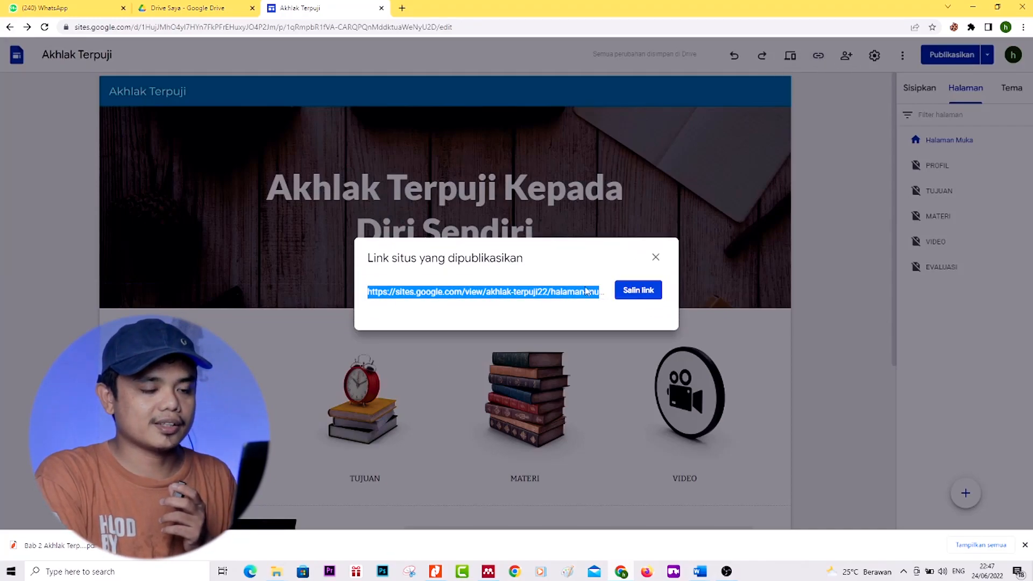
{"action": "left_click", "coordinate": [645, 293]}
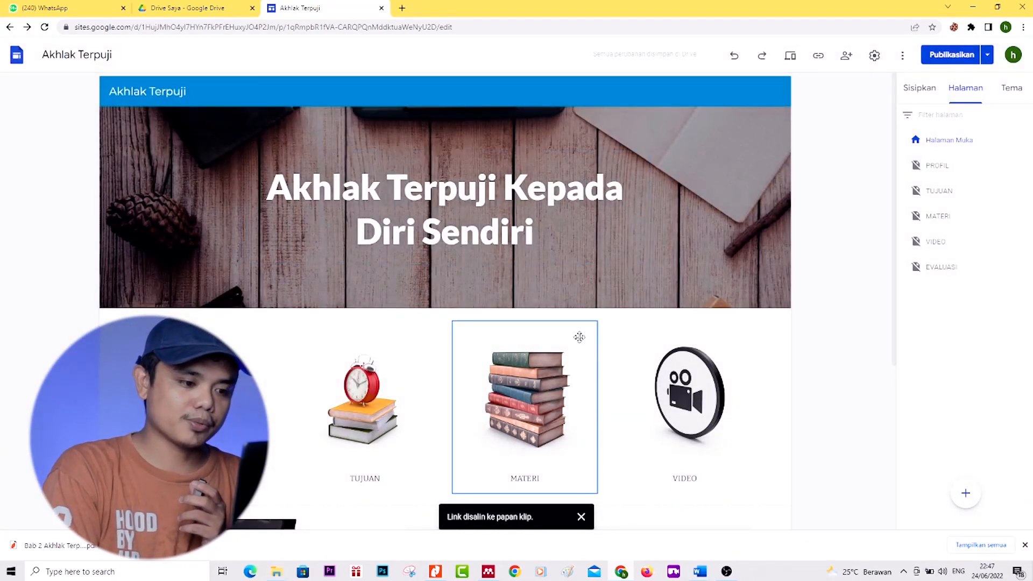
{"action": "left_click", "coordinate": [515, 572]}
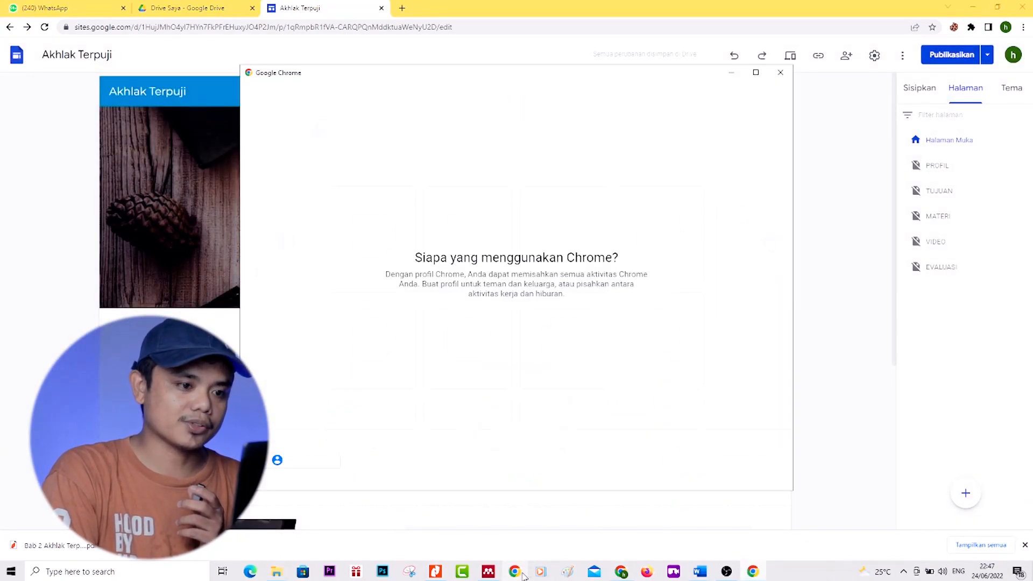
{"action": "left_click", "coordinate": [578, 366]}
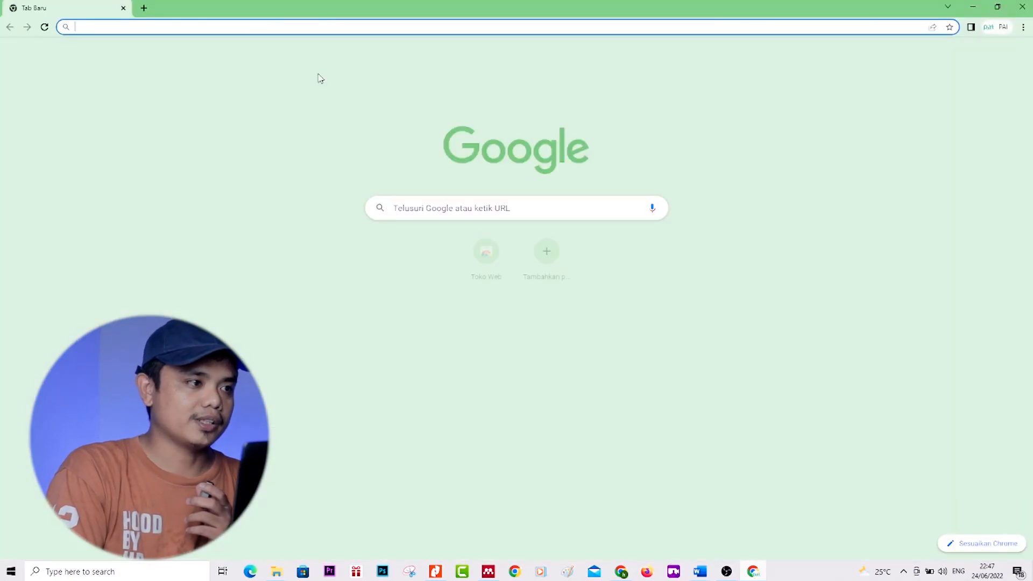
{"action": "left_click", "coordinate": [272, 27]}
{"action": "type", "text": "https://sites.google.com/view/akhlak-terpuji22/halaman-muka"}
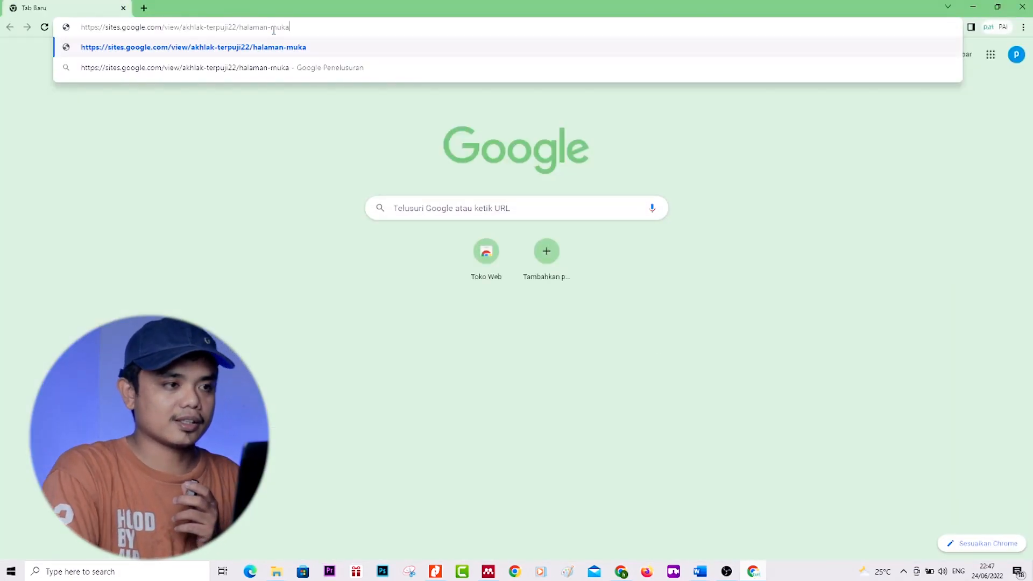
{"action": "key", "text": "Return"}
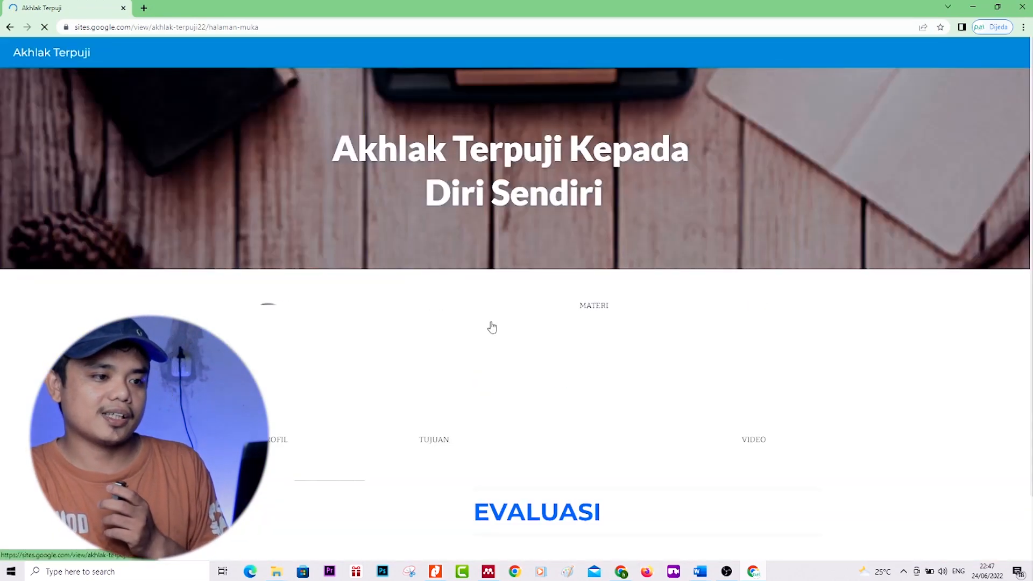
{"action": "scroll", "coordinate": [492, 327], "scroll_direction": "down", "scroll_amount": 1}
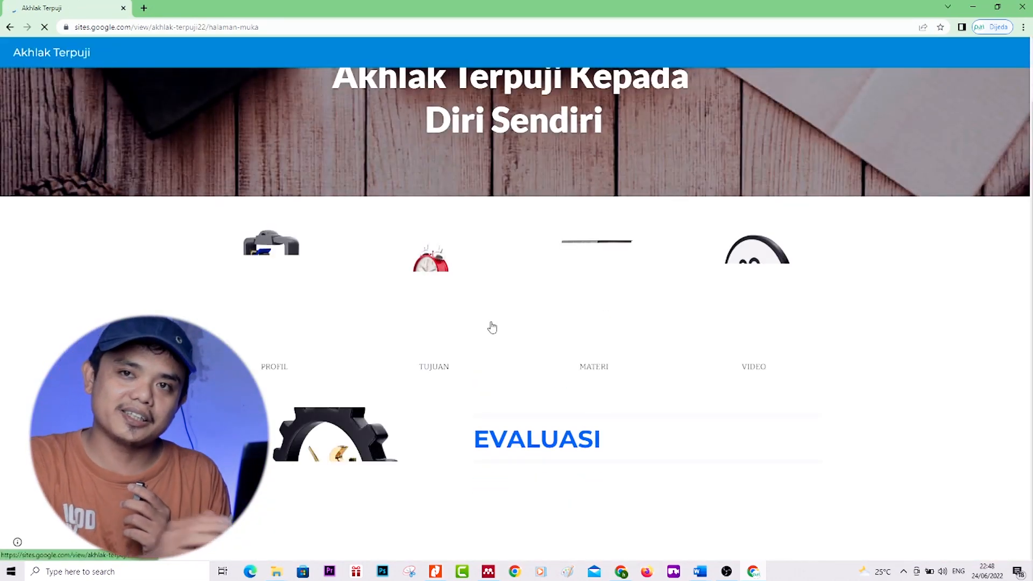